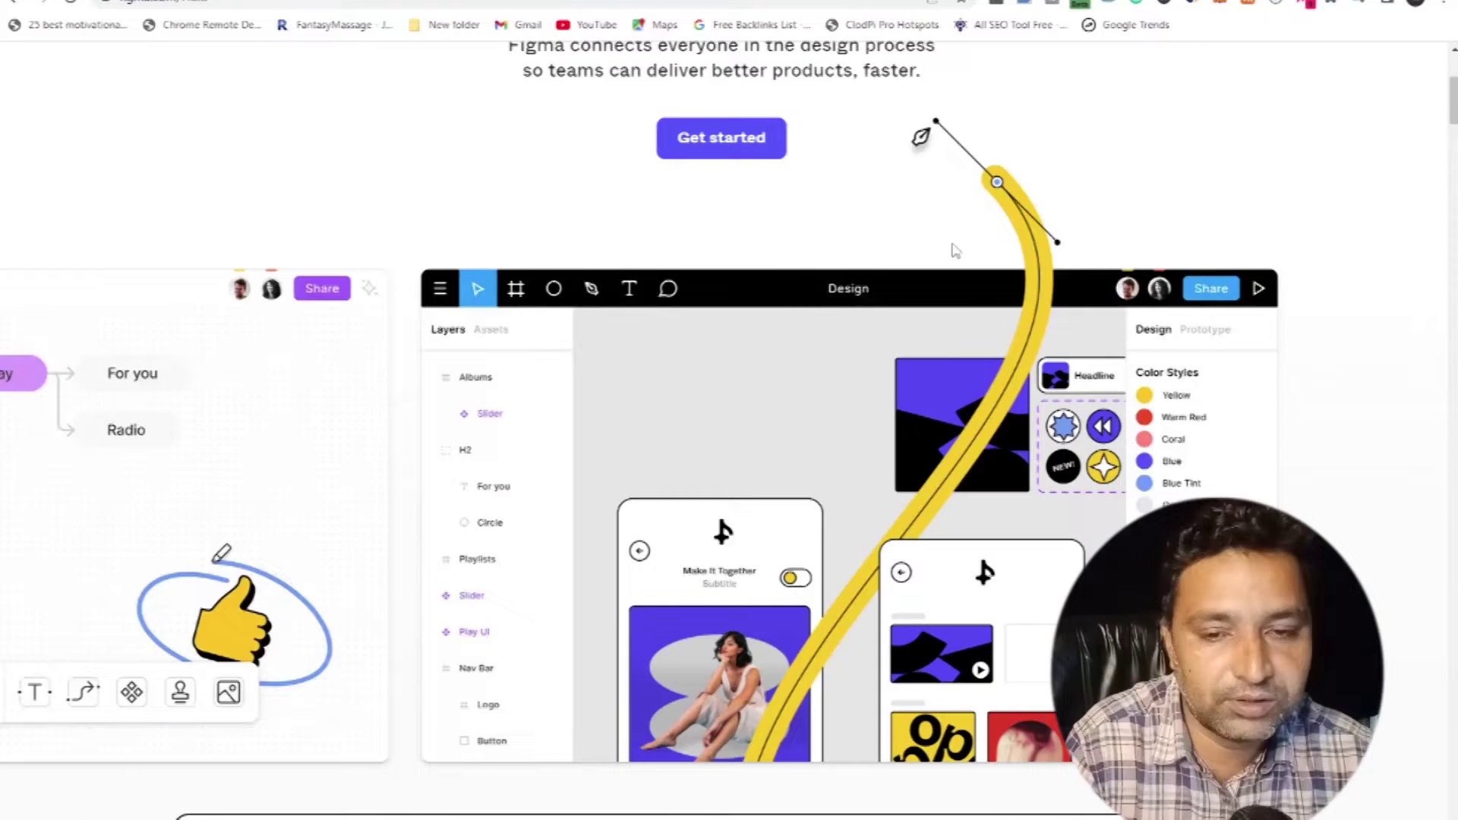
pyautogui.scroll(-9, 885, 265)
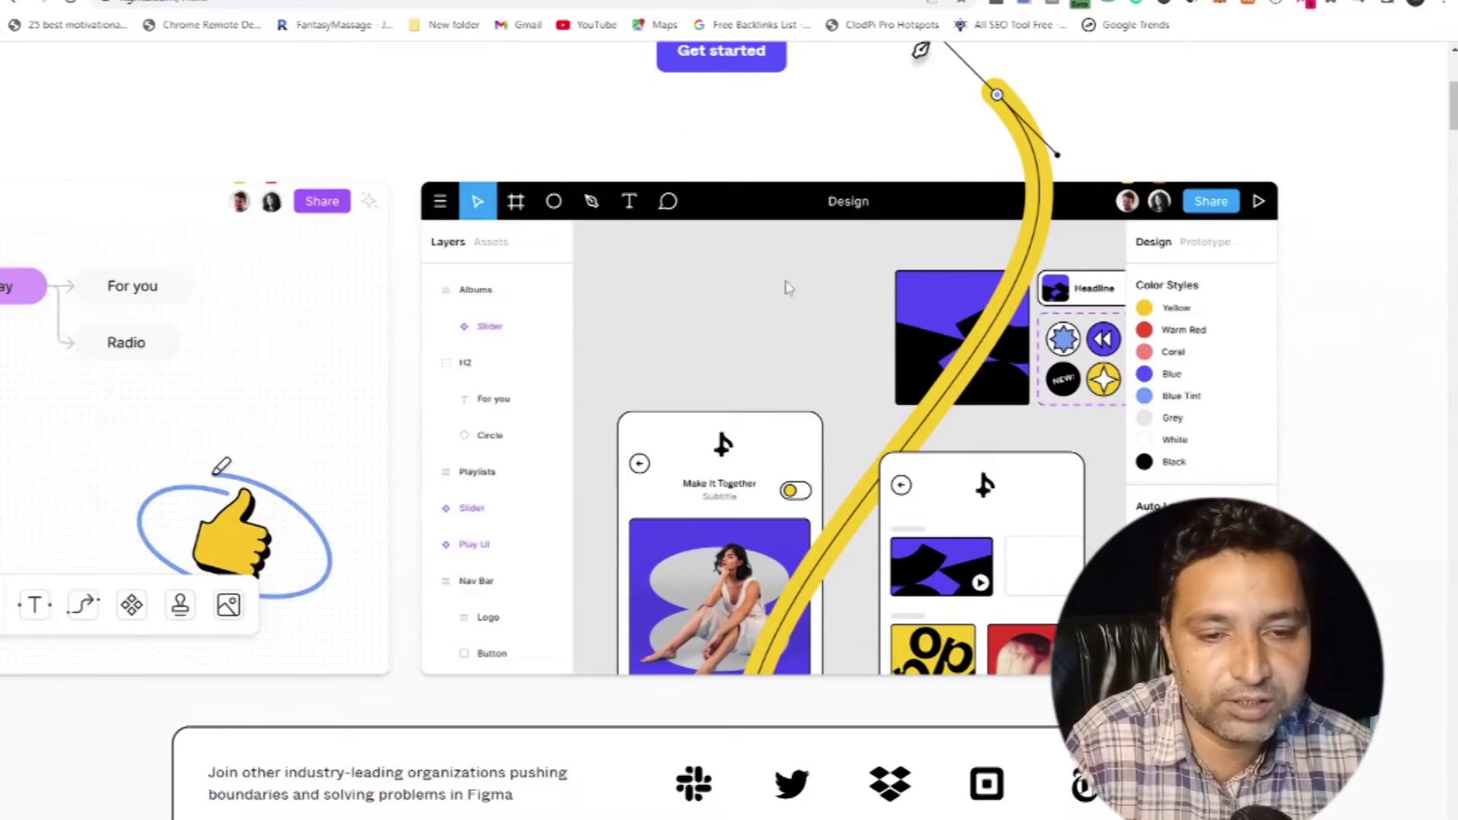
pyautogui.scroll(-3, 816, 282)
pyautogui.scroll(15, 809, 277)
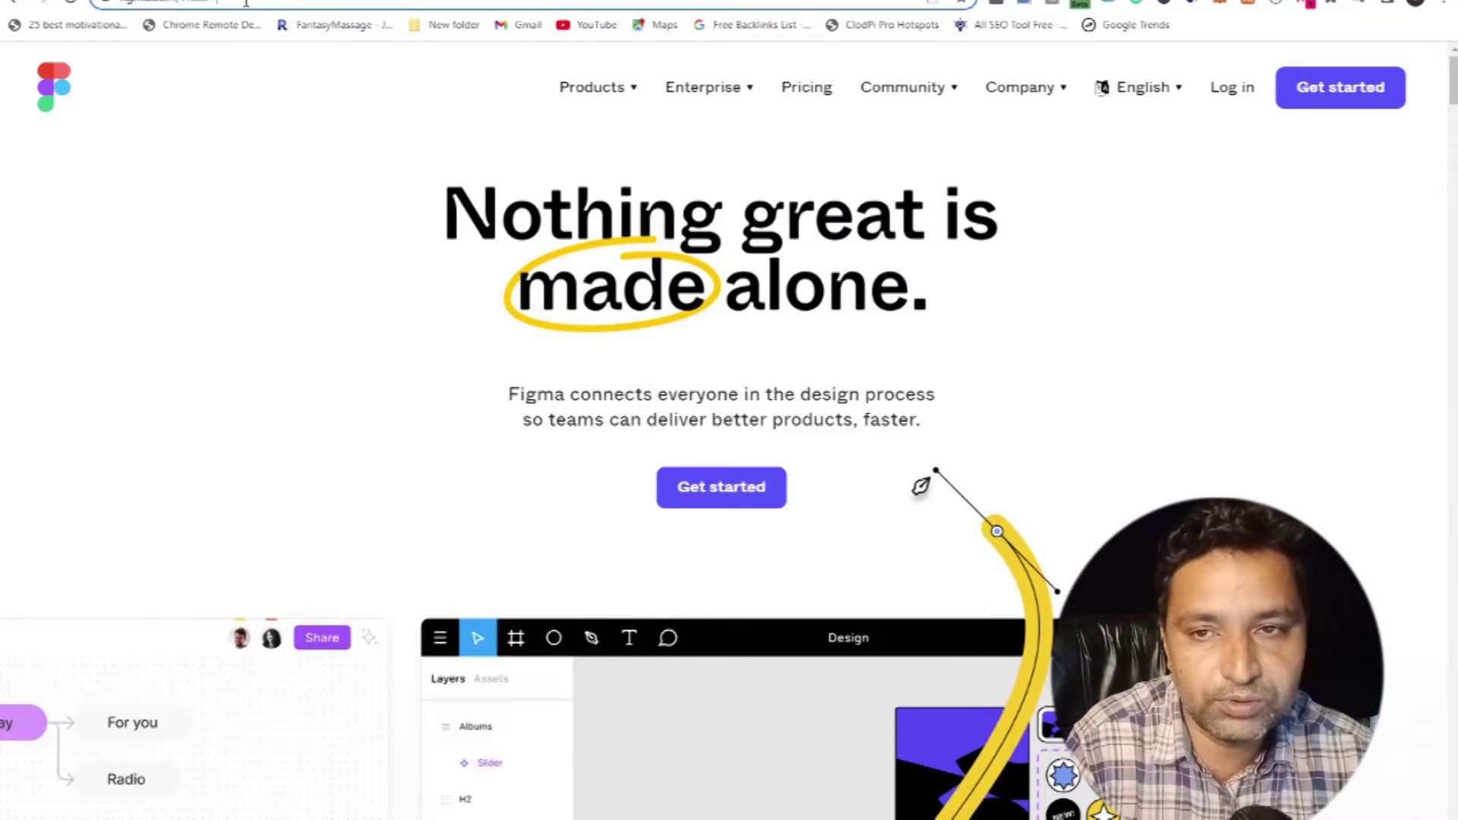
# Step: Search the web for "figma download for windows" and open Figma's official downloads page from the results
pyautogui.click(303, 3)
pyautogui.press('BackSpace')
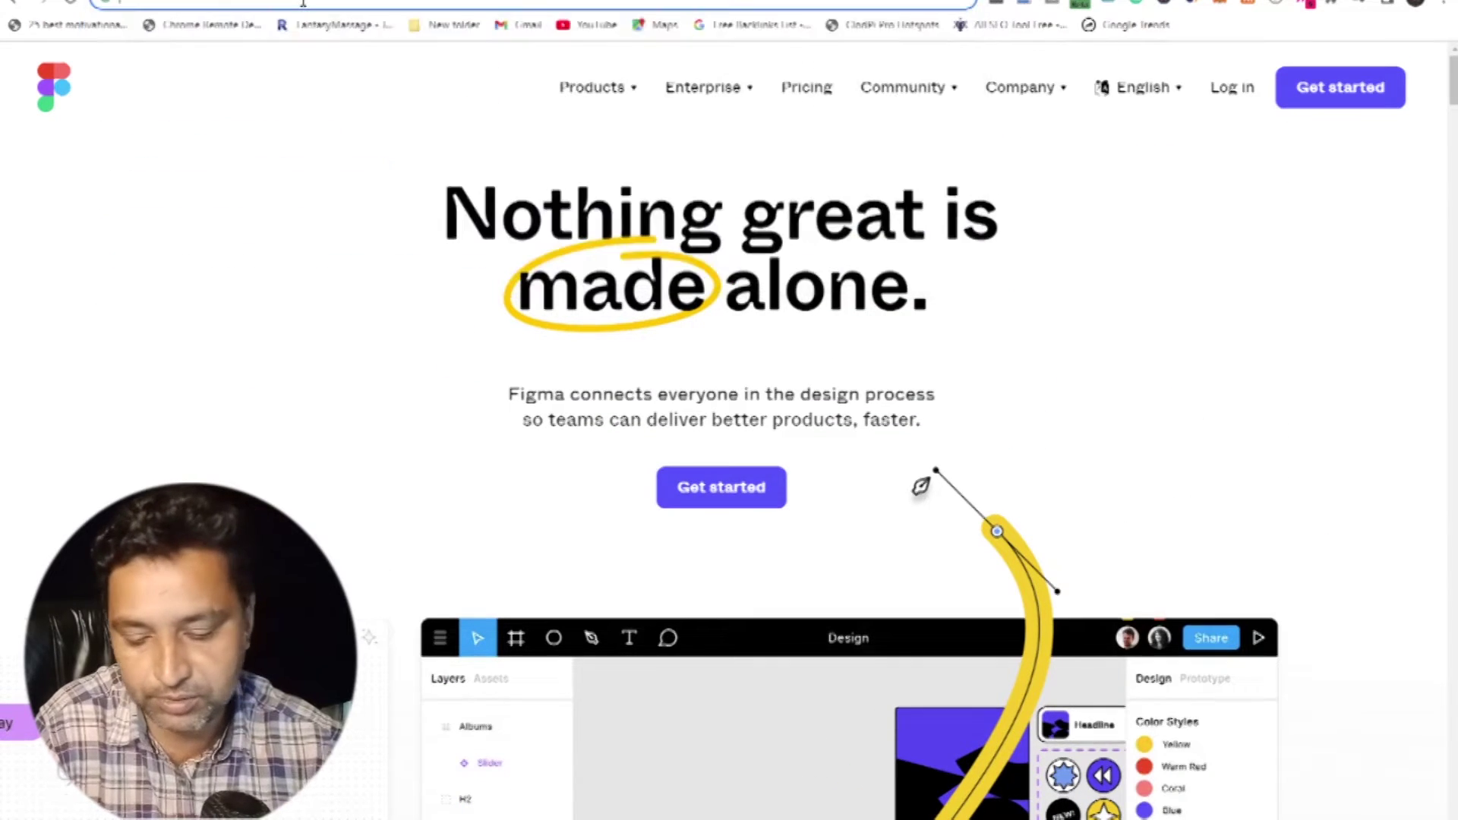
pyautogui.write('figma')
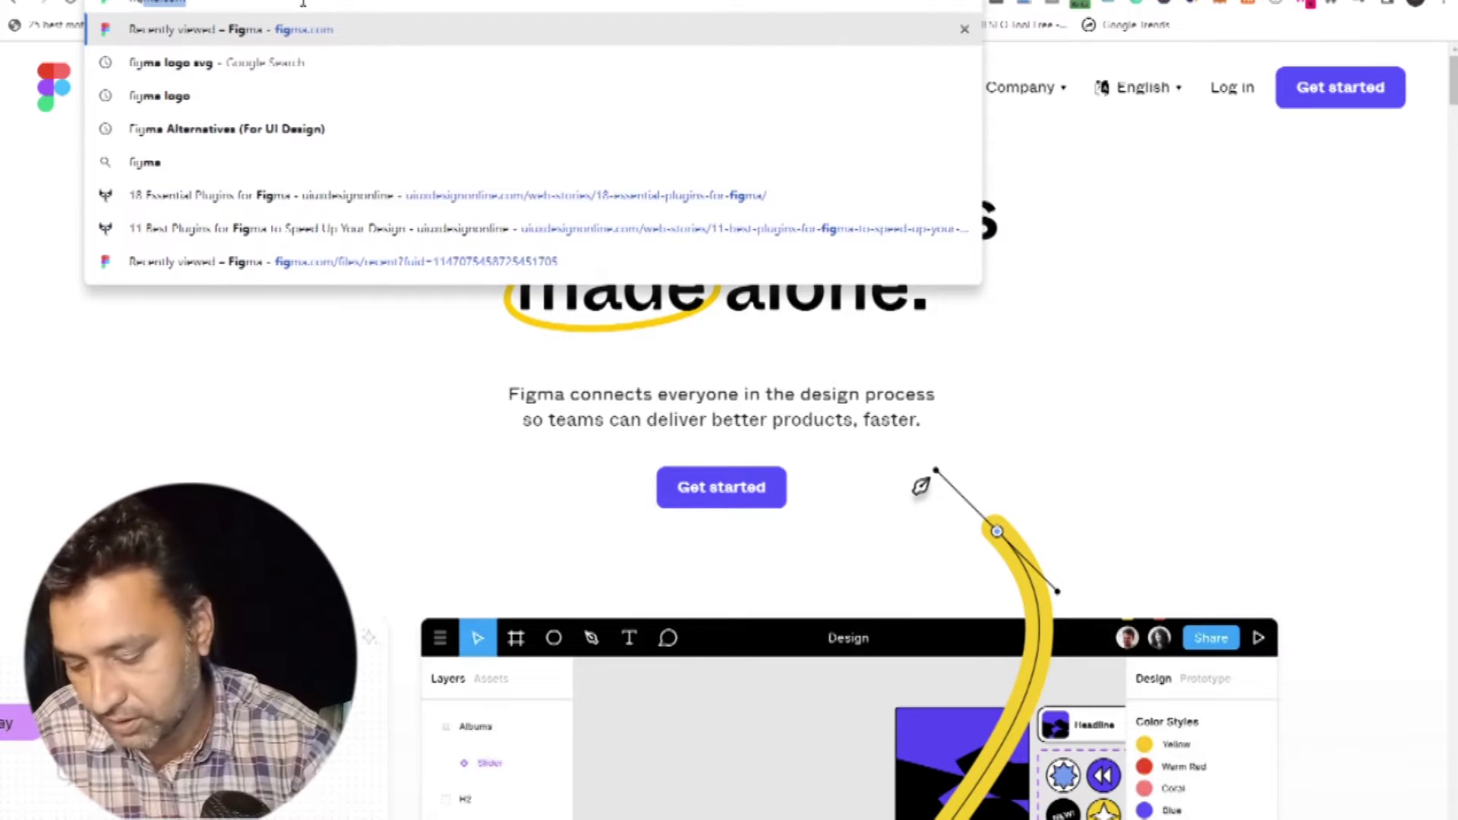
pyautogui.write(' dow')
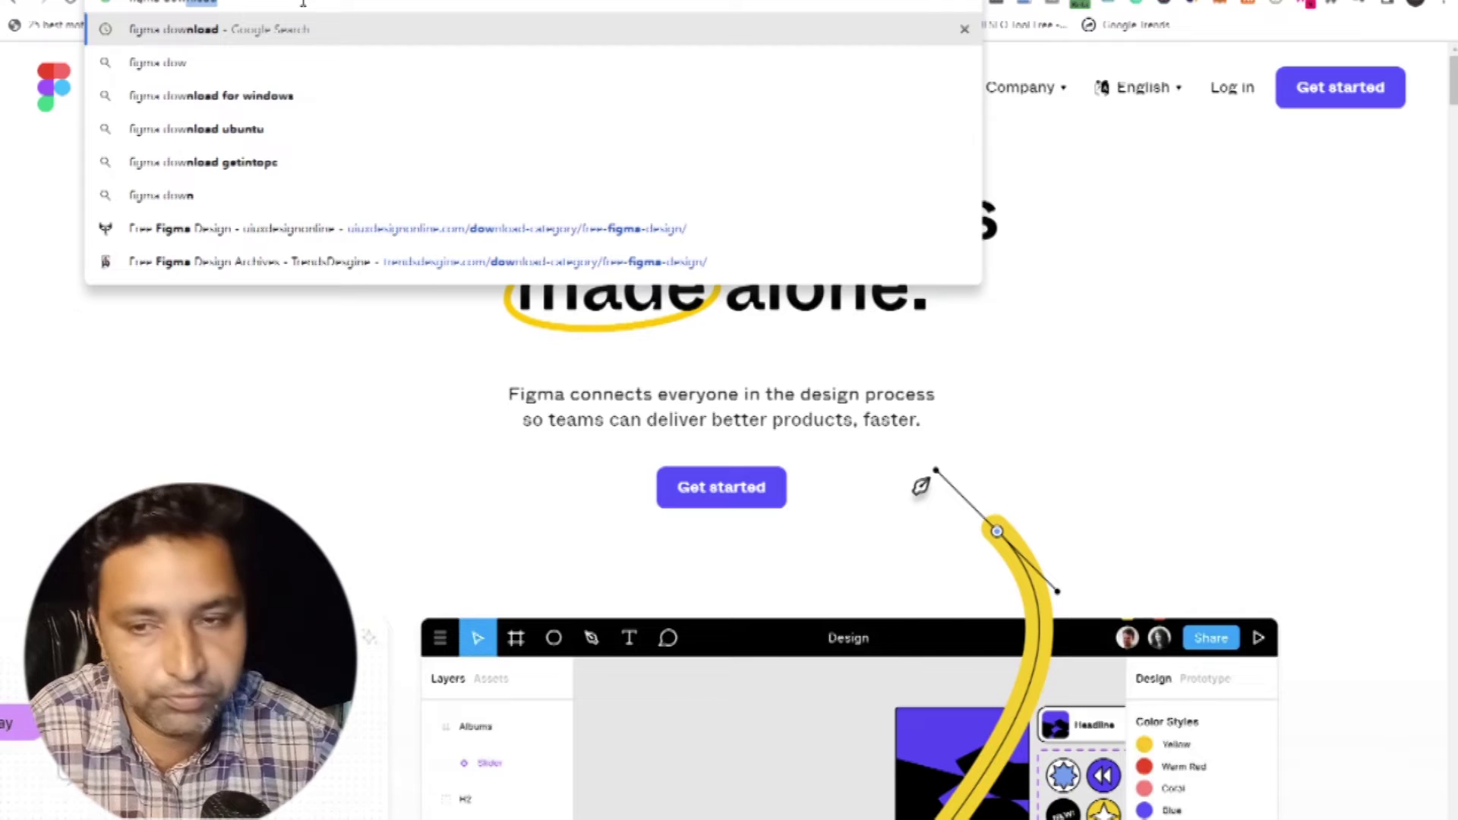
pyautogui.press('Down')
pyautogui.press('Down')
pyautogui.press('Return')
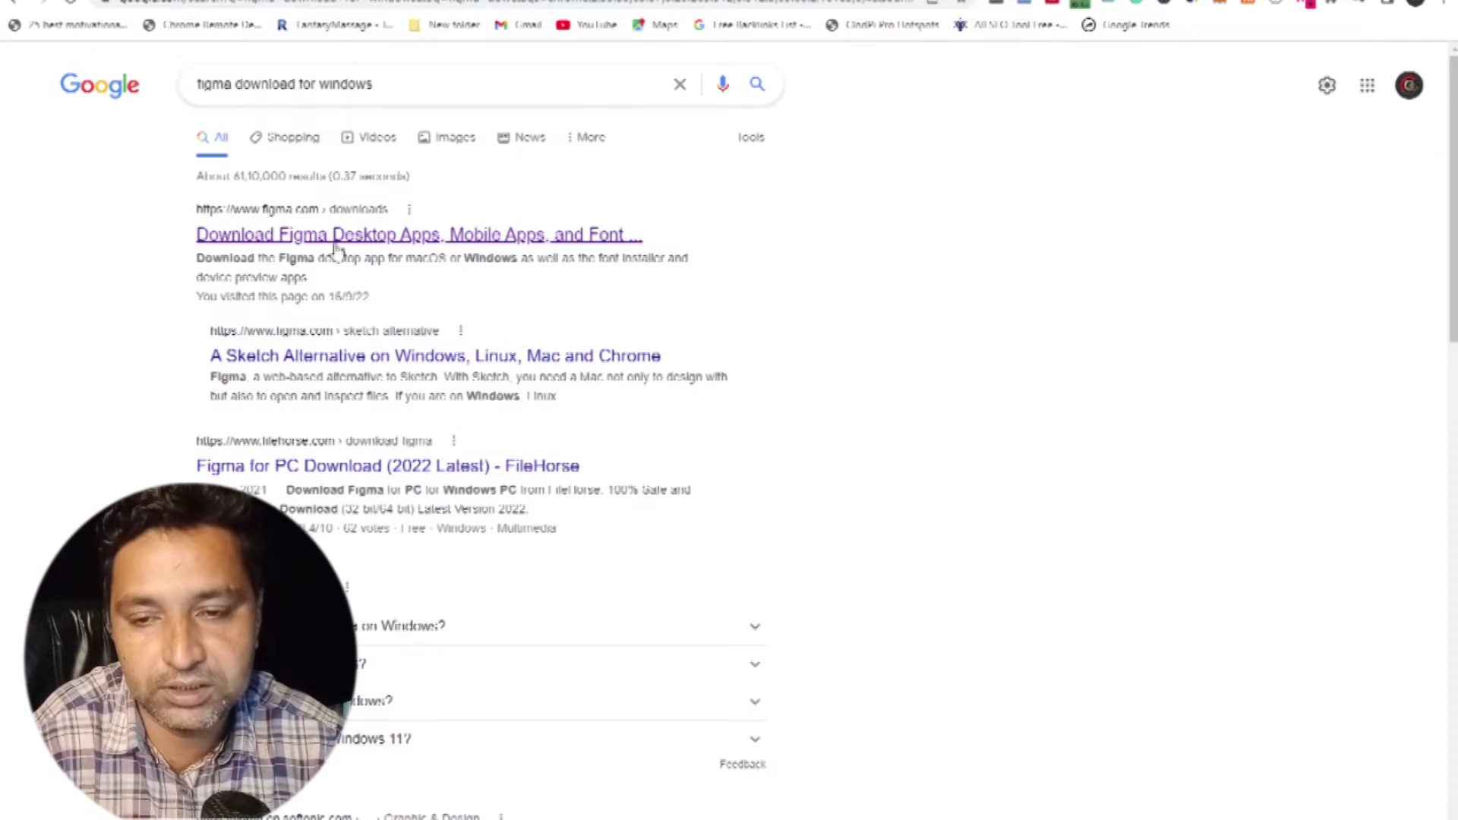
pyautogui.click(357, 237)
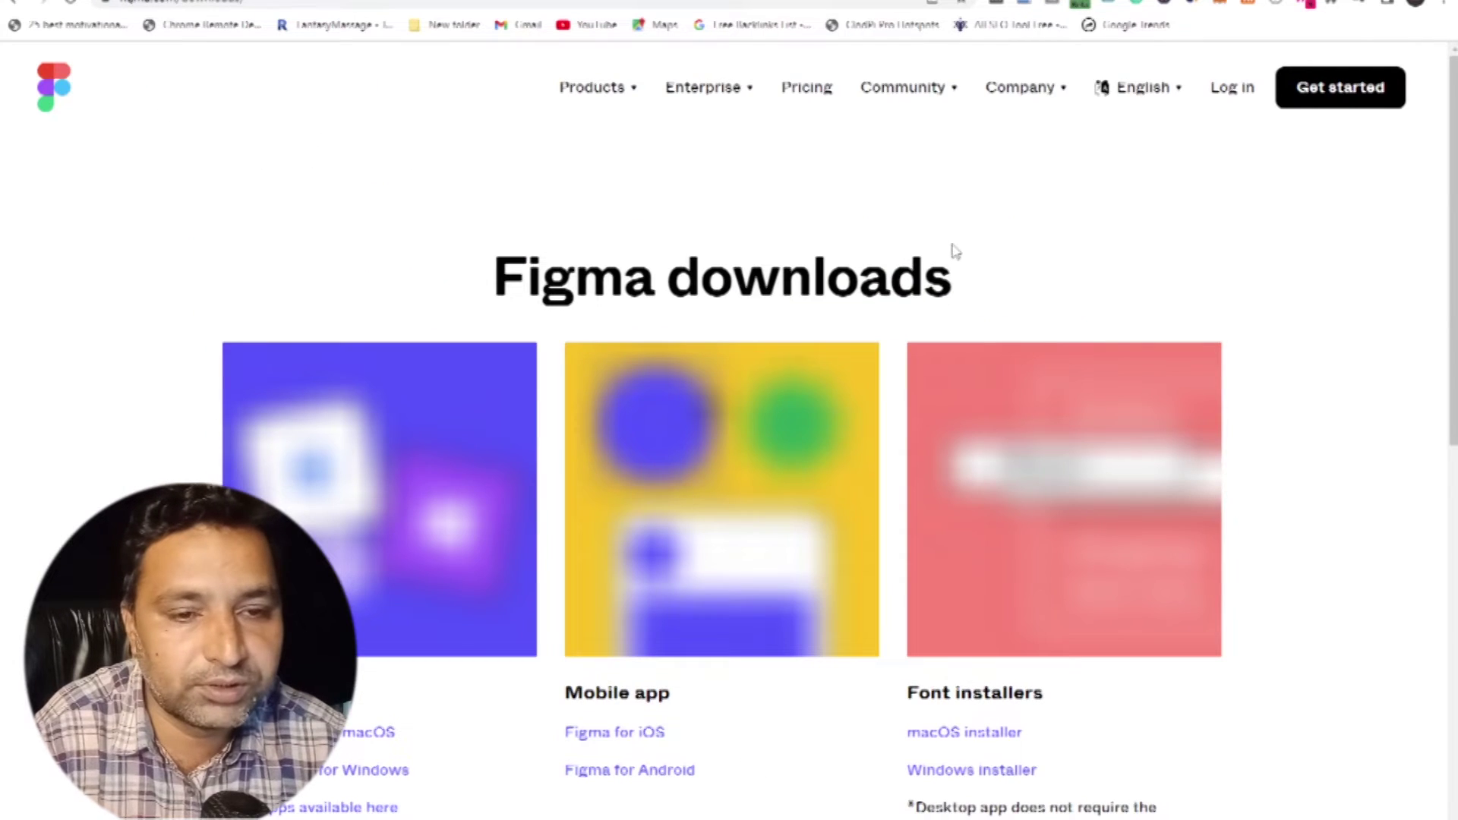
# Step: Review the desktop app, mobile app and font installer options on the Figma downloads page
pyautogui.scroll(-3, 949, 236)
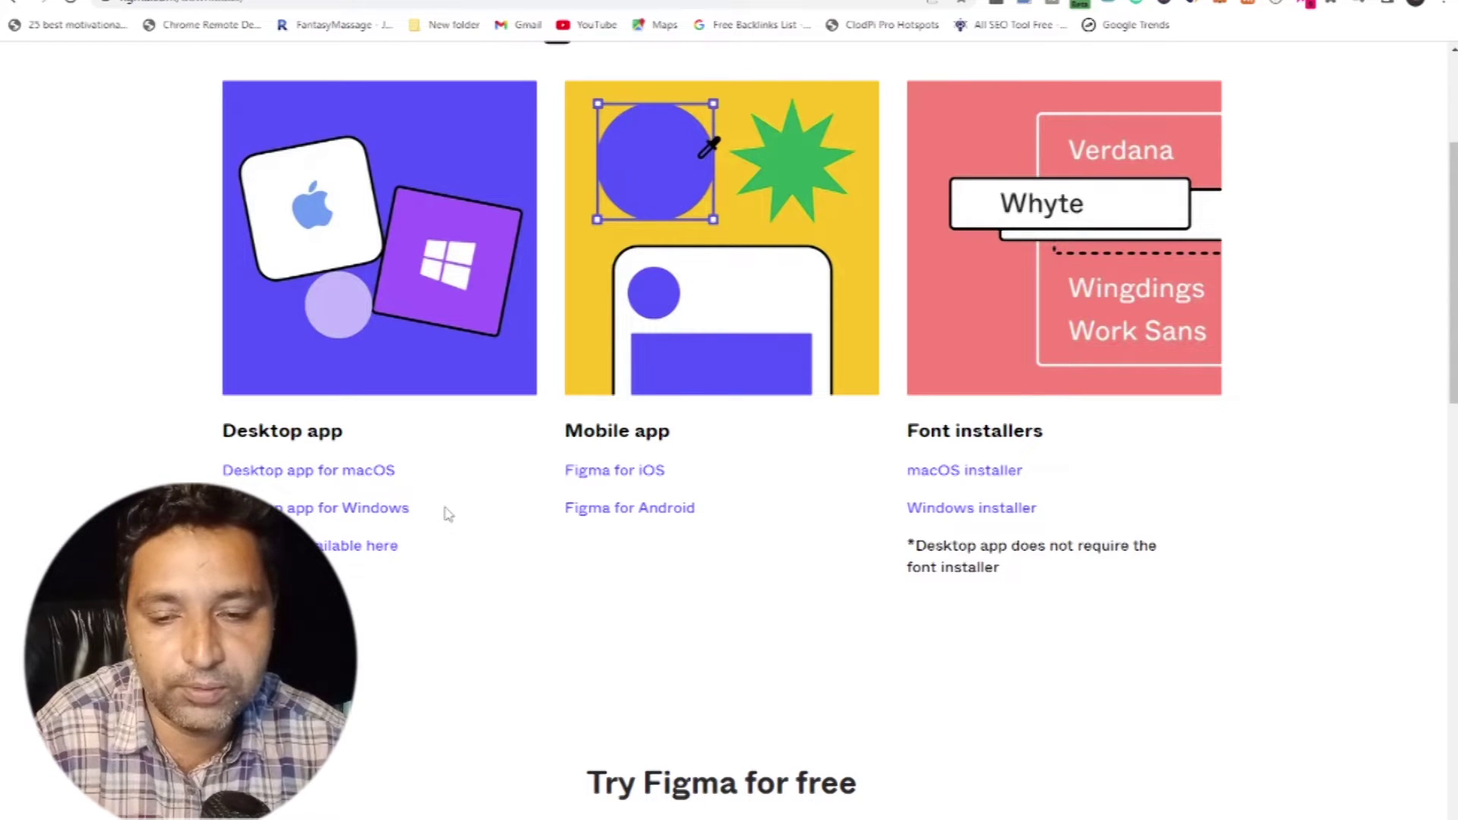
pyautogui.moveTo(454, 515); pyautogui.dragTo(328, 509)
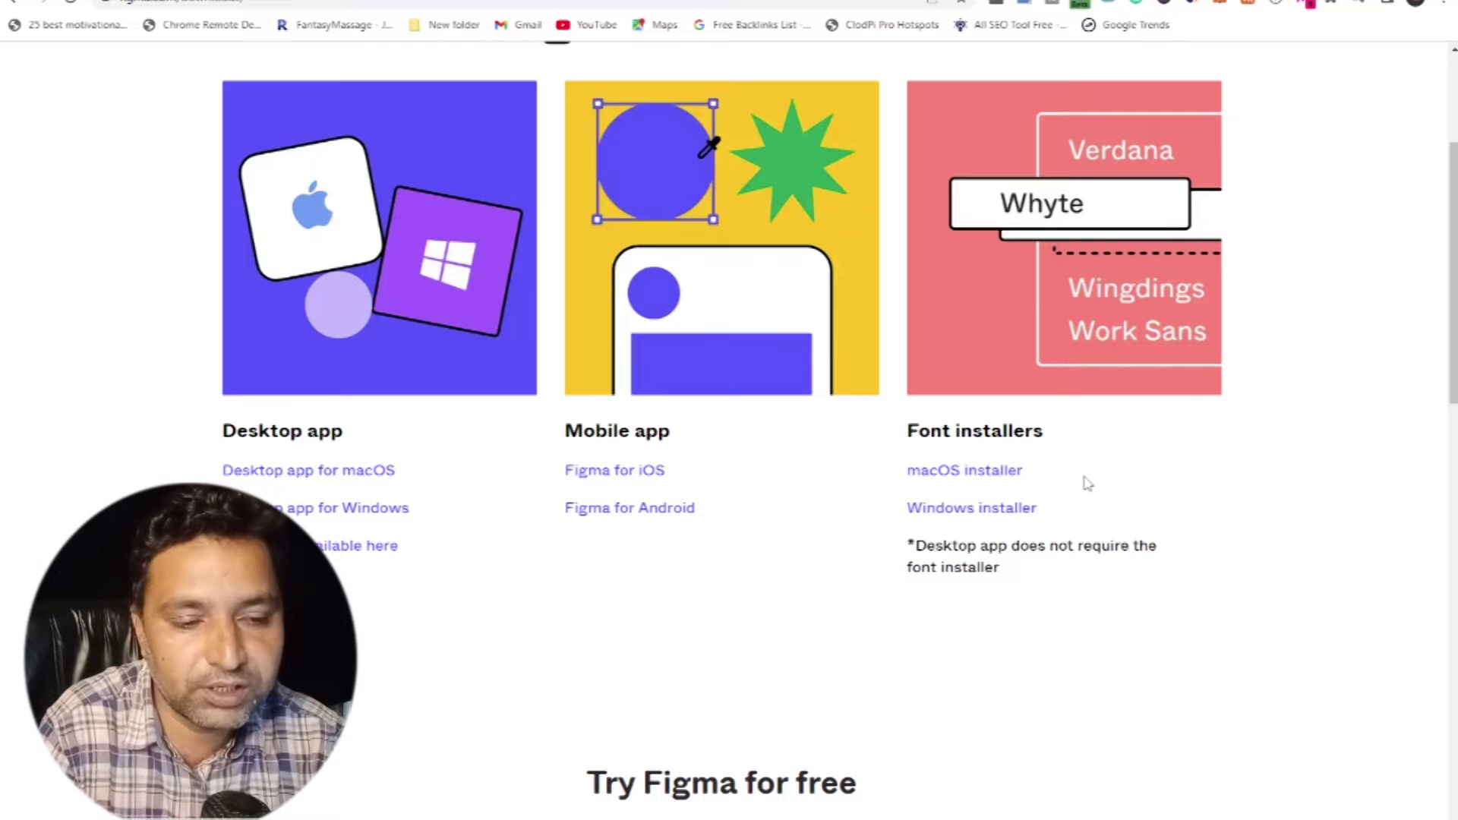
pyautogui.moveTo(904, 432); pyautogui.dragTo(1050, 433)
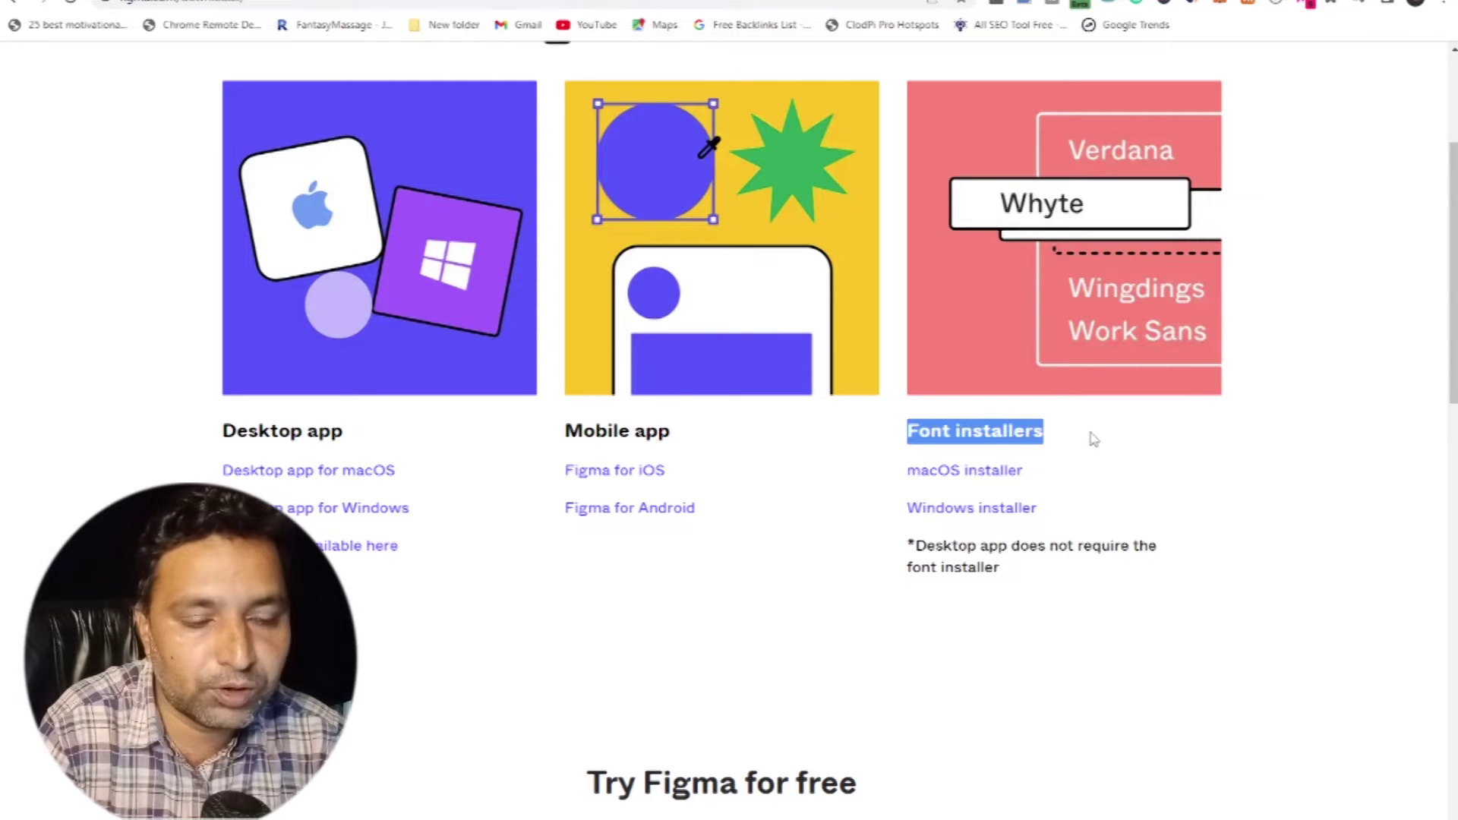
pyautogui.click(1092, 437)
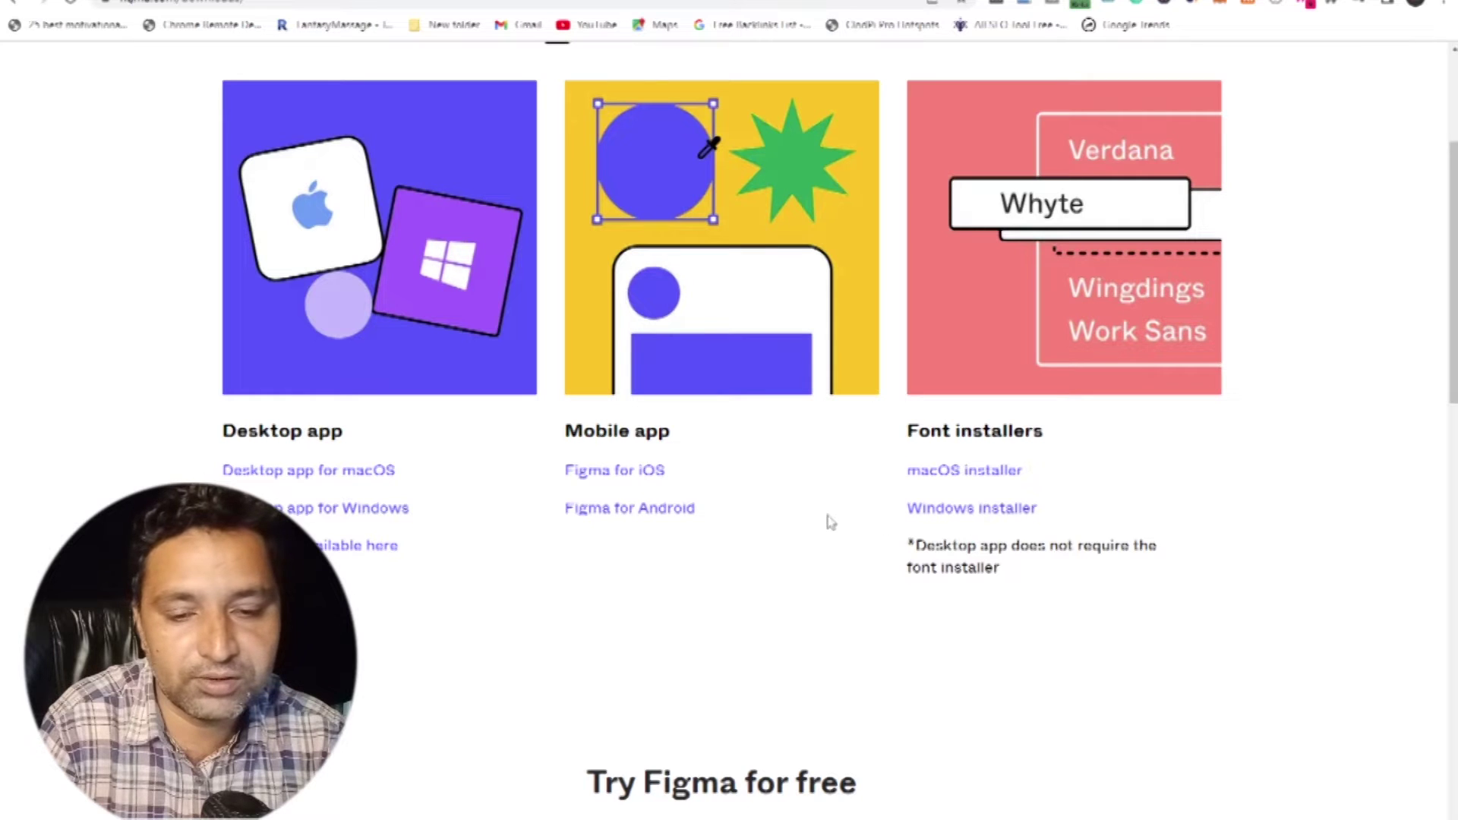
pyautogui.scroll(3, 829, 521)
pyautogui.scroll(-2, 828, 521)
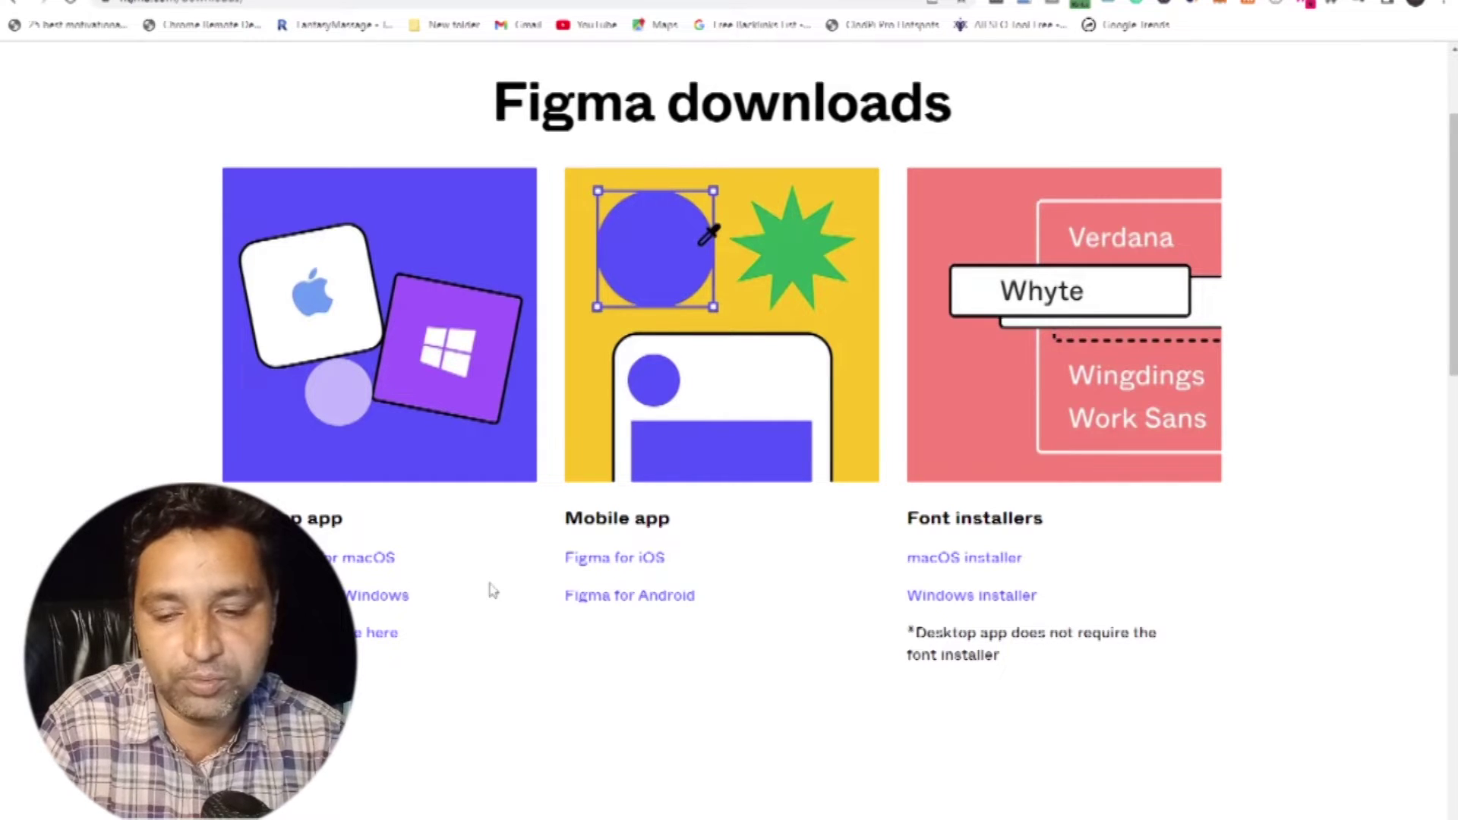
# Step: Launch the installed Figma desktop app, maximize its window and look at the account options
pyautogui.press('super')
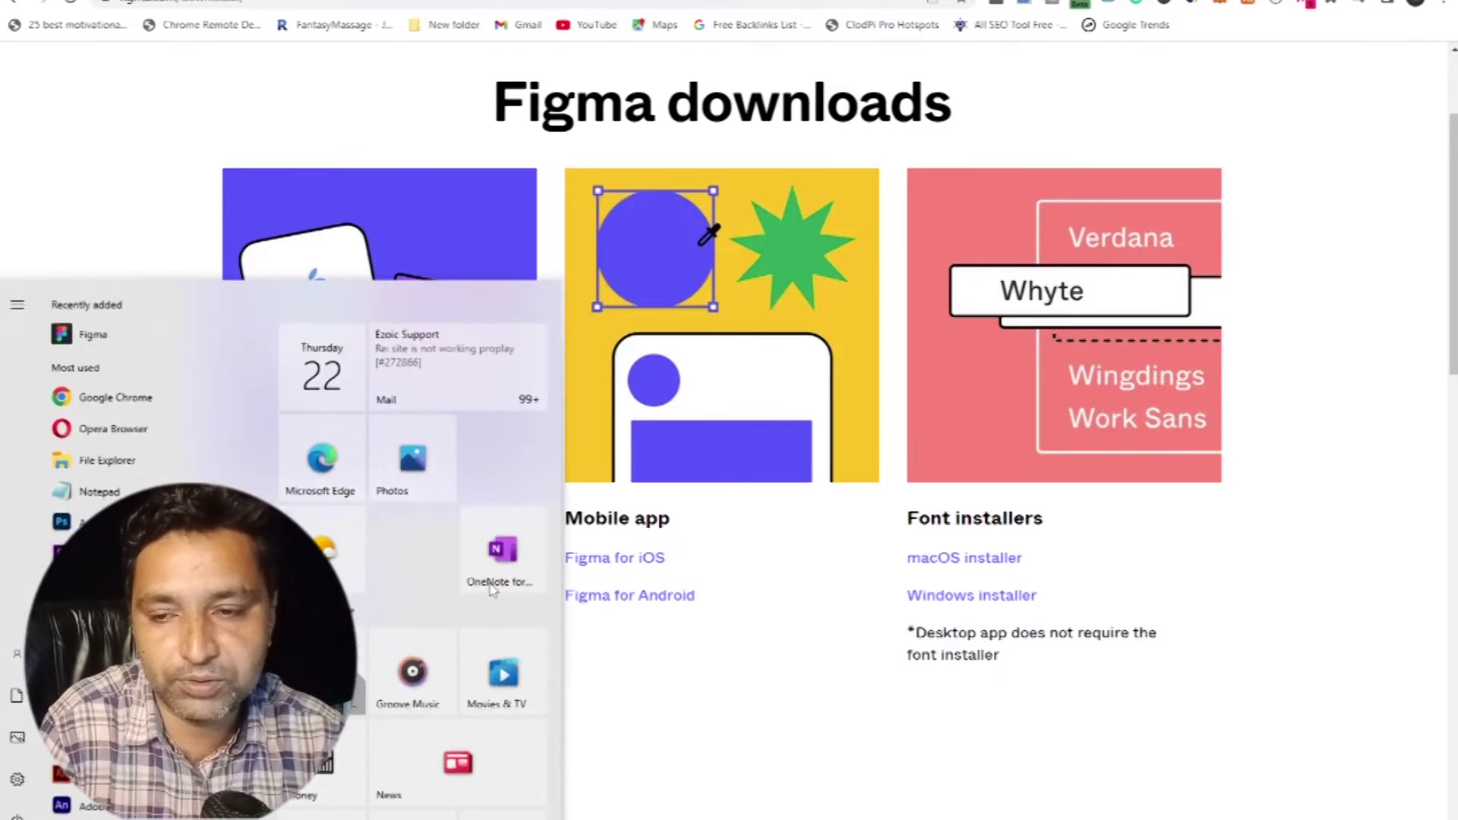
pyautogui.click(167, 344)
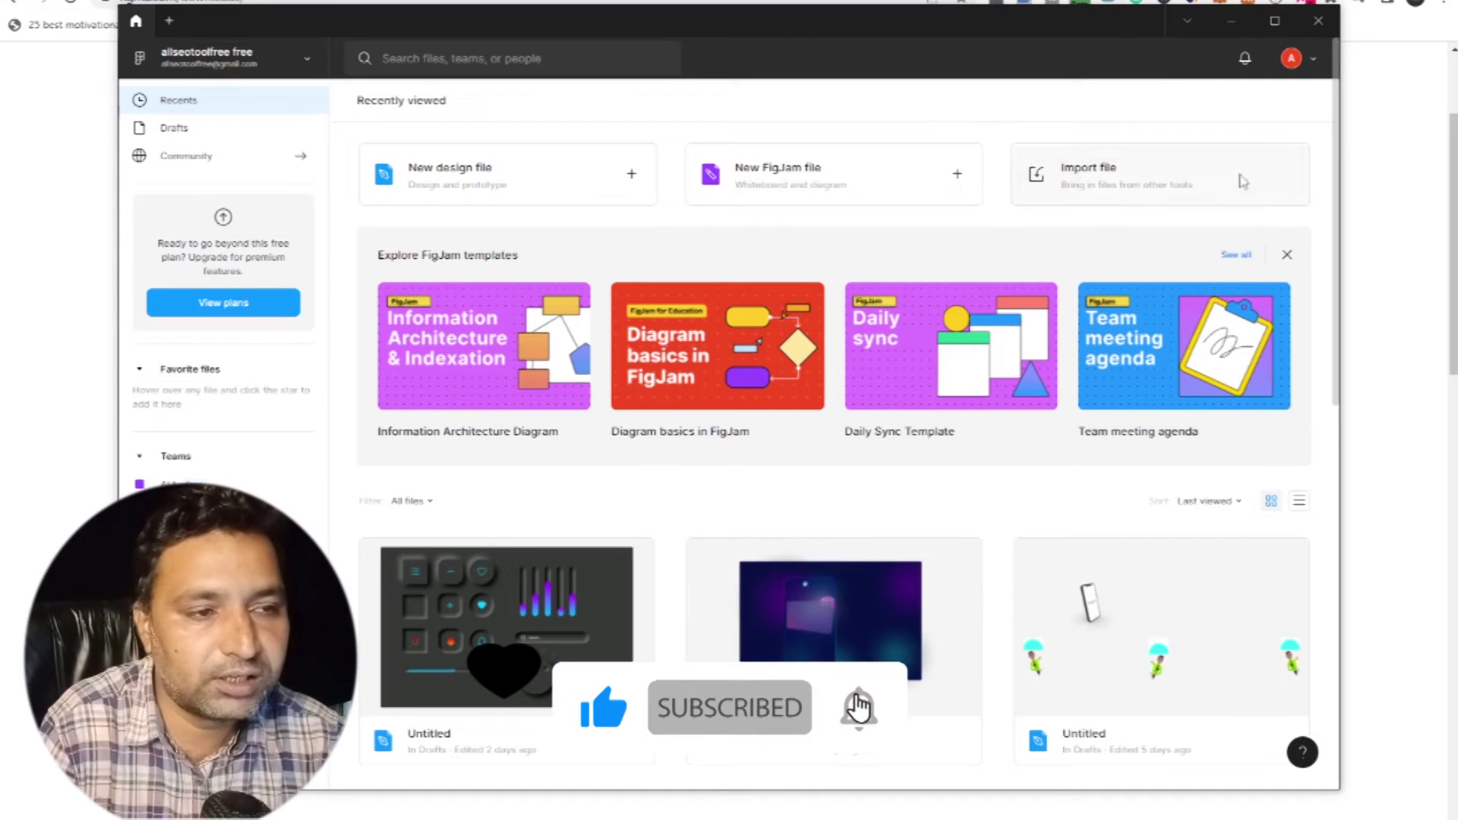
pyautogui.click(1274, 22)
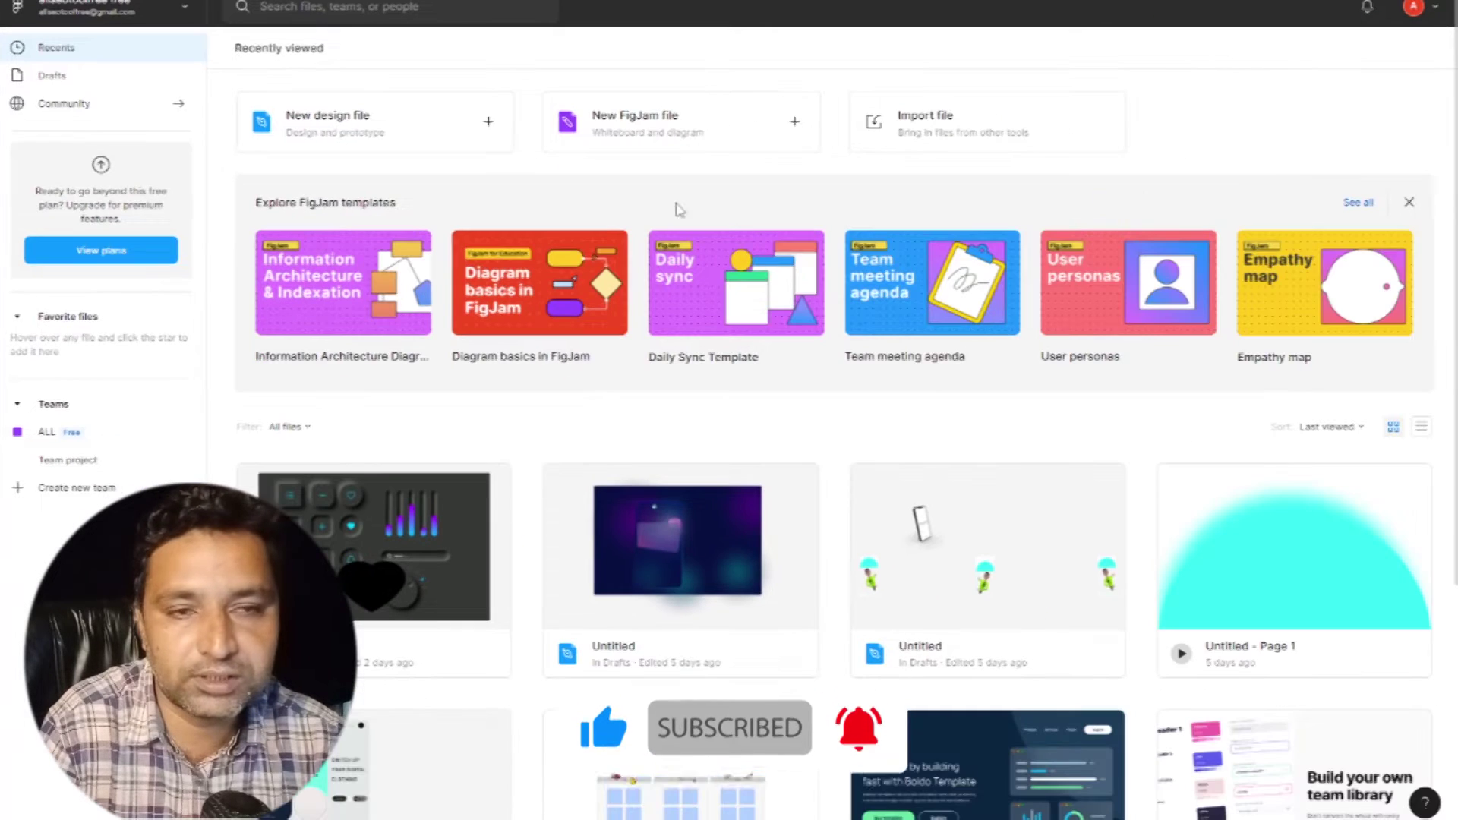
pyautogui.click(1438, 13)
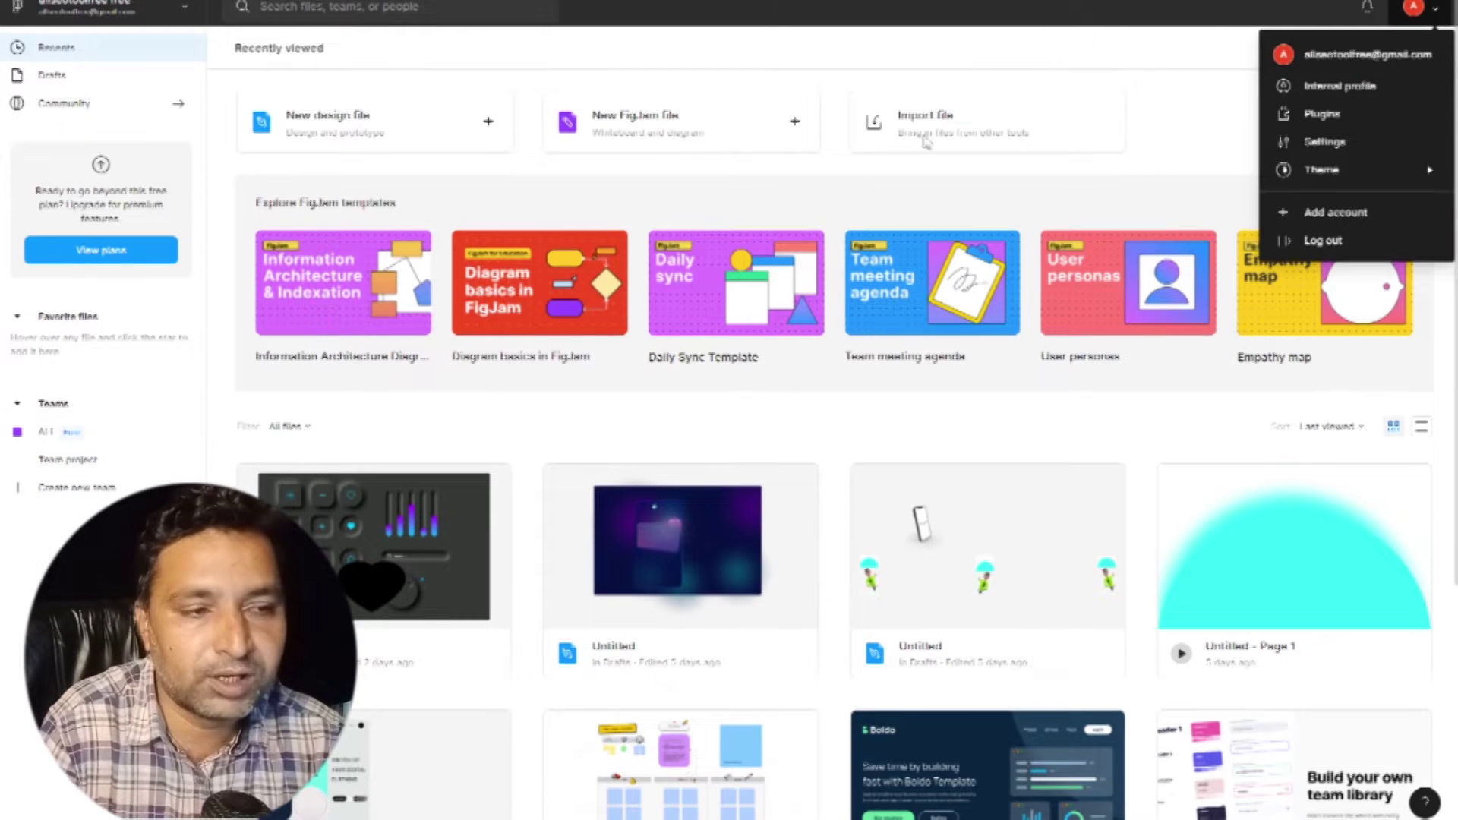
pyautogui.click(1113, 65)
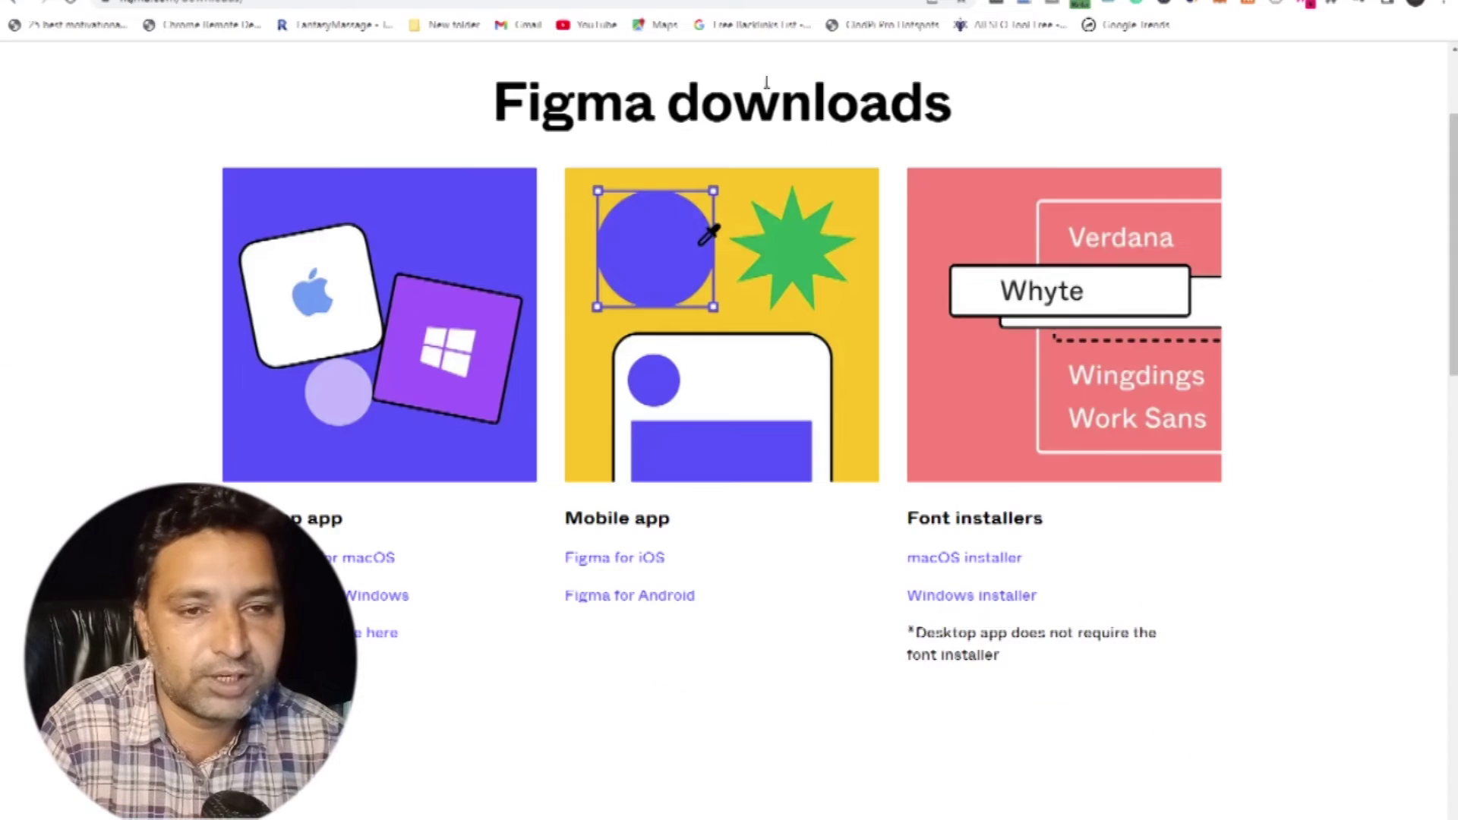
# Step: Back on the Figma website in the browser, sign in through Google with an existing account
pyautogui.scroll(1, 1236, 56)
pyautogui.scroll(-1, 1204, 185)
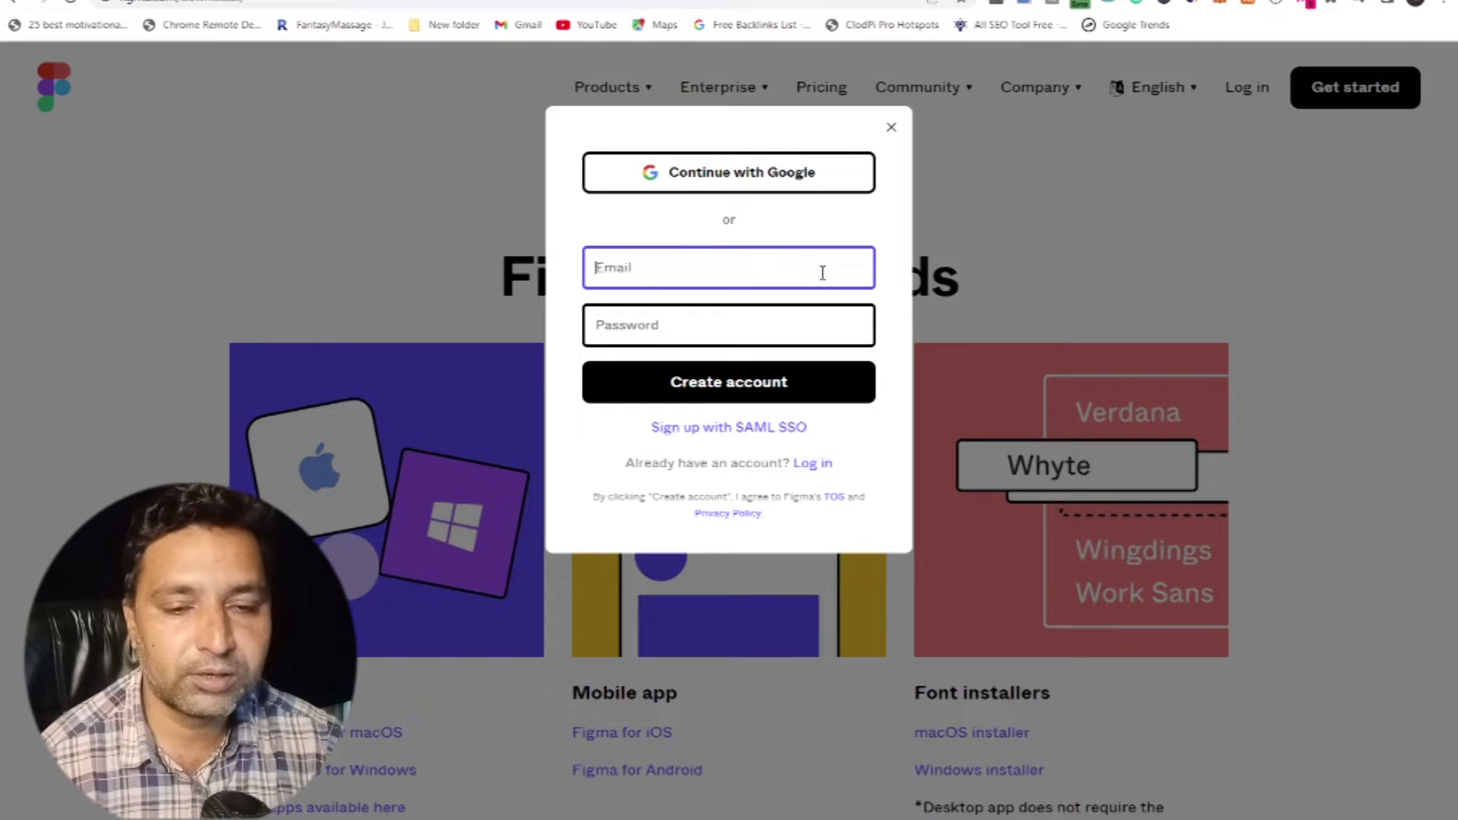
pyautogui.click(768, 185)
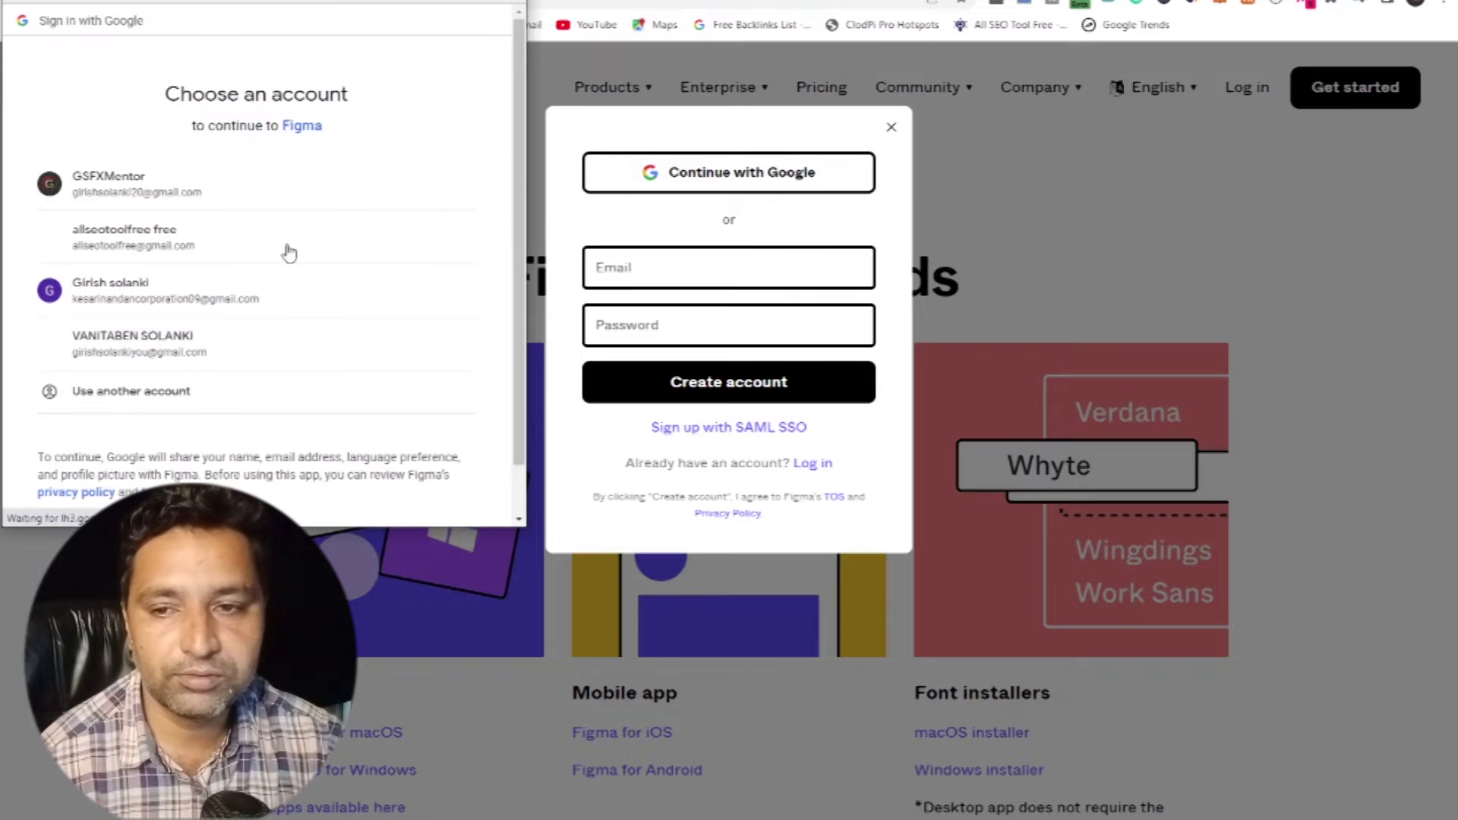
pyautogui.click(202, 238)
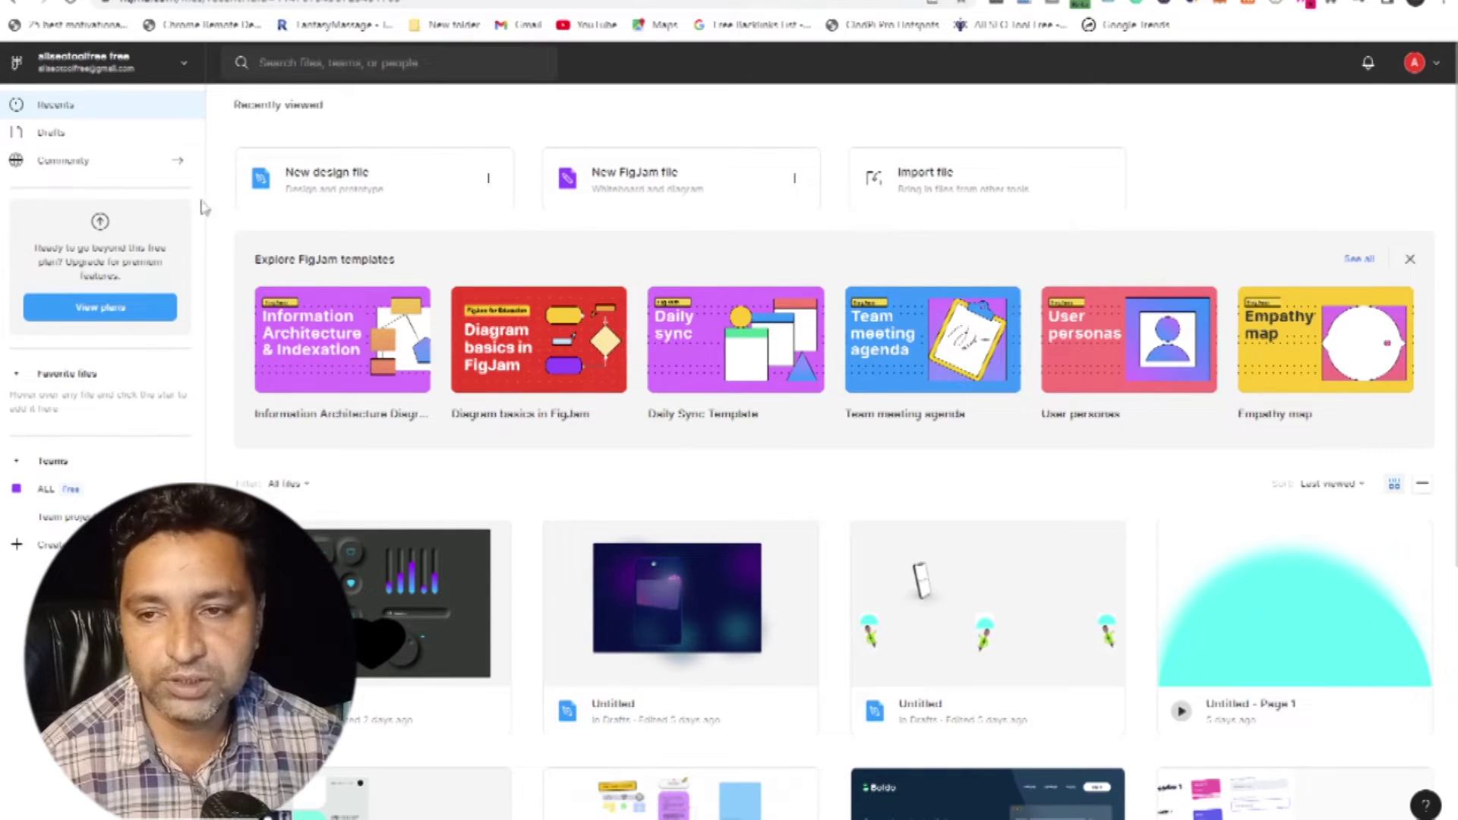
# Step: Create a new blank design file from the Drafts section
pyautogui.click(49, 137)
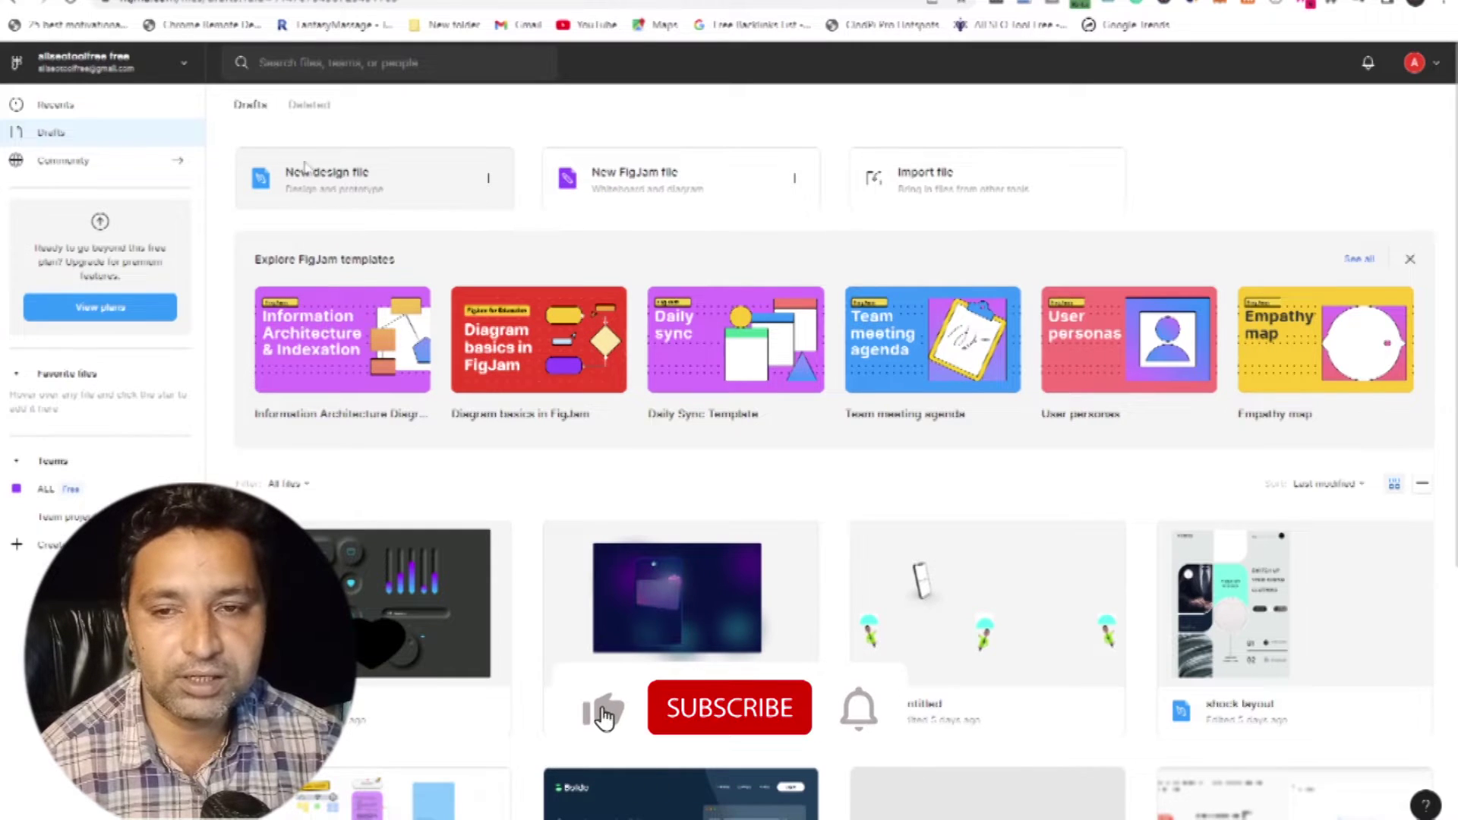
pyautogui.click(385, 183)
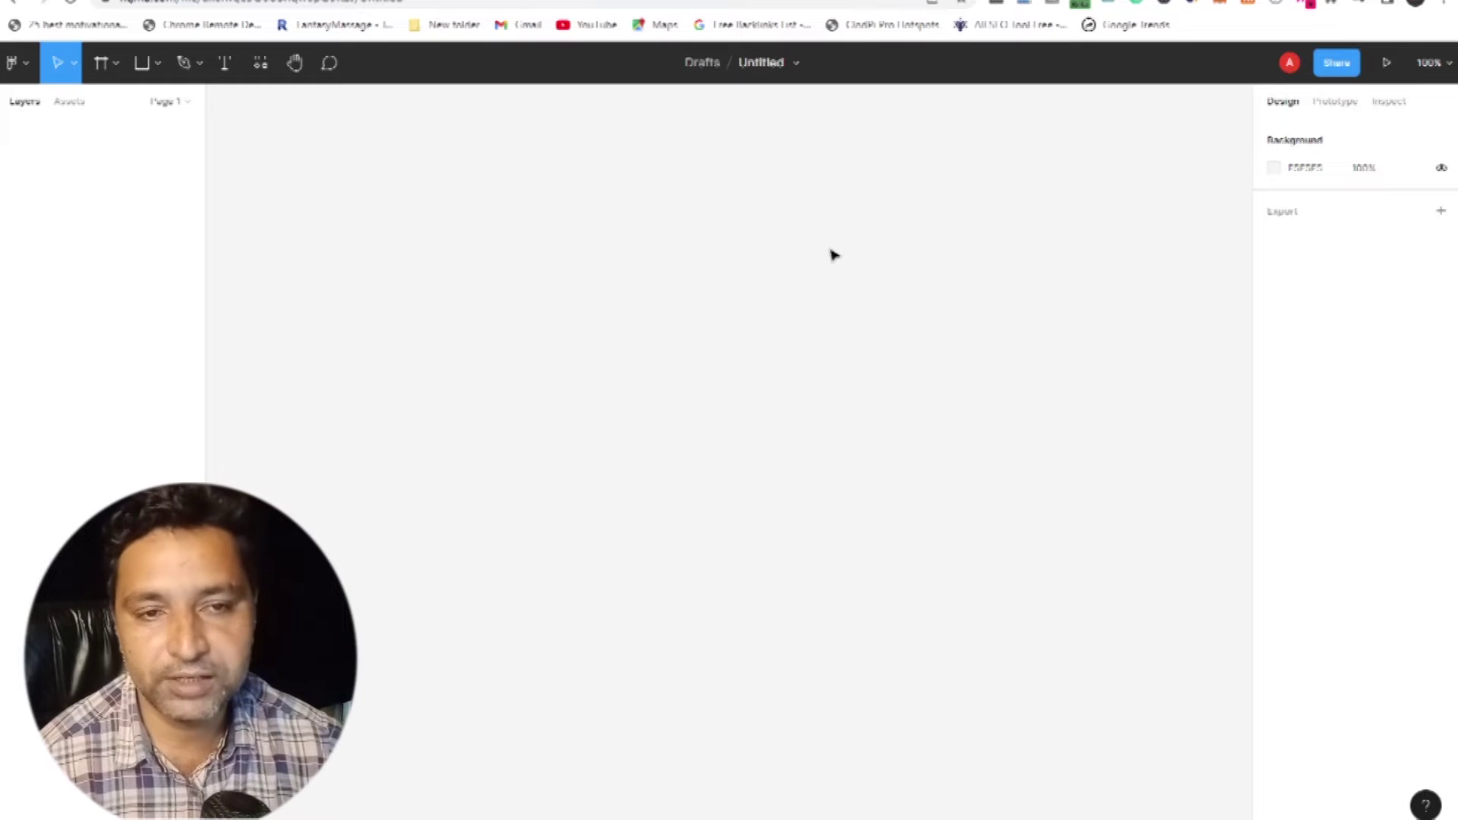
pyautogui.rightClick(665, 271)
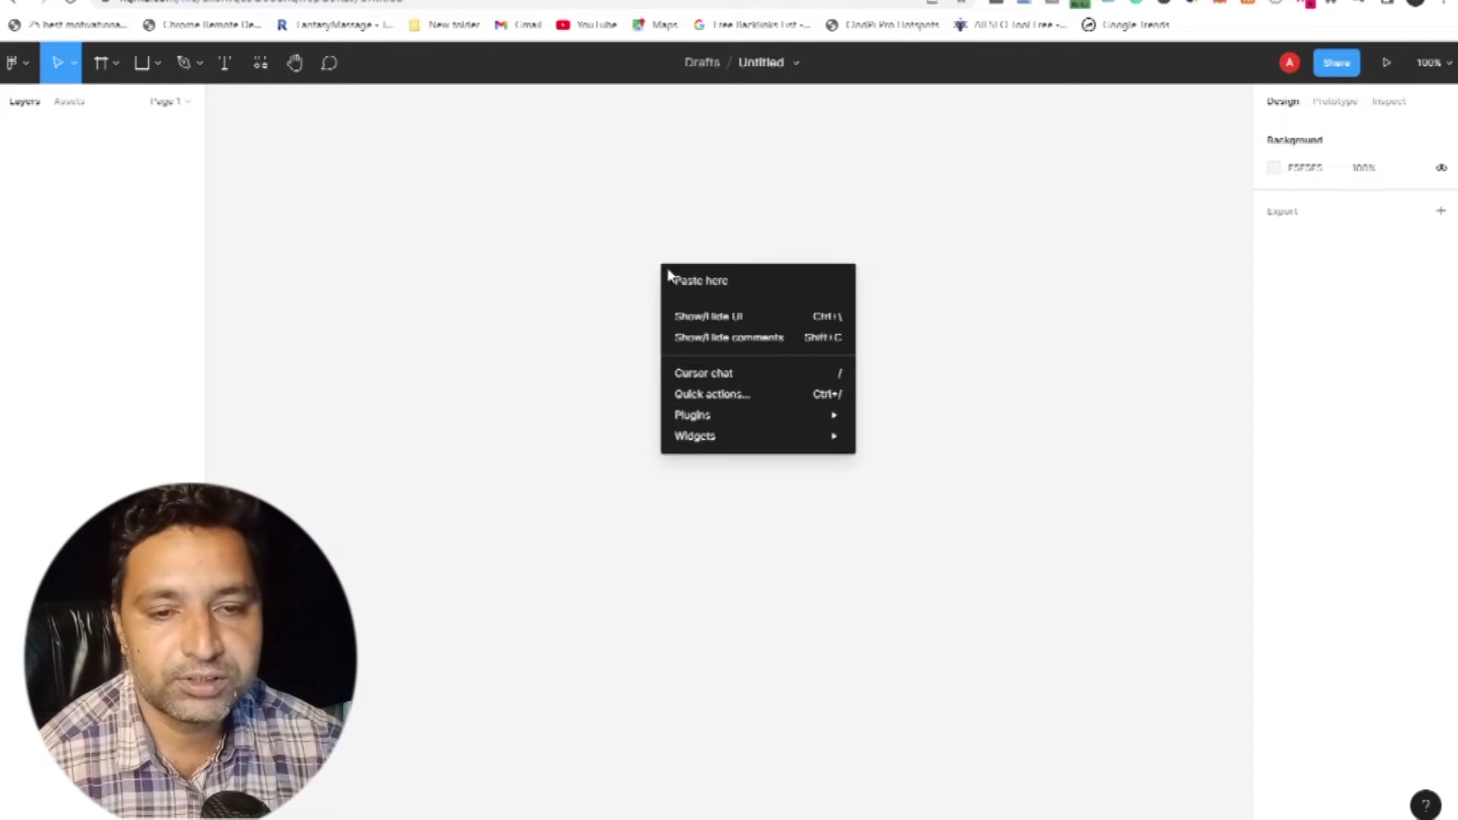
pyautogui.click(593, 251)
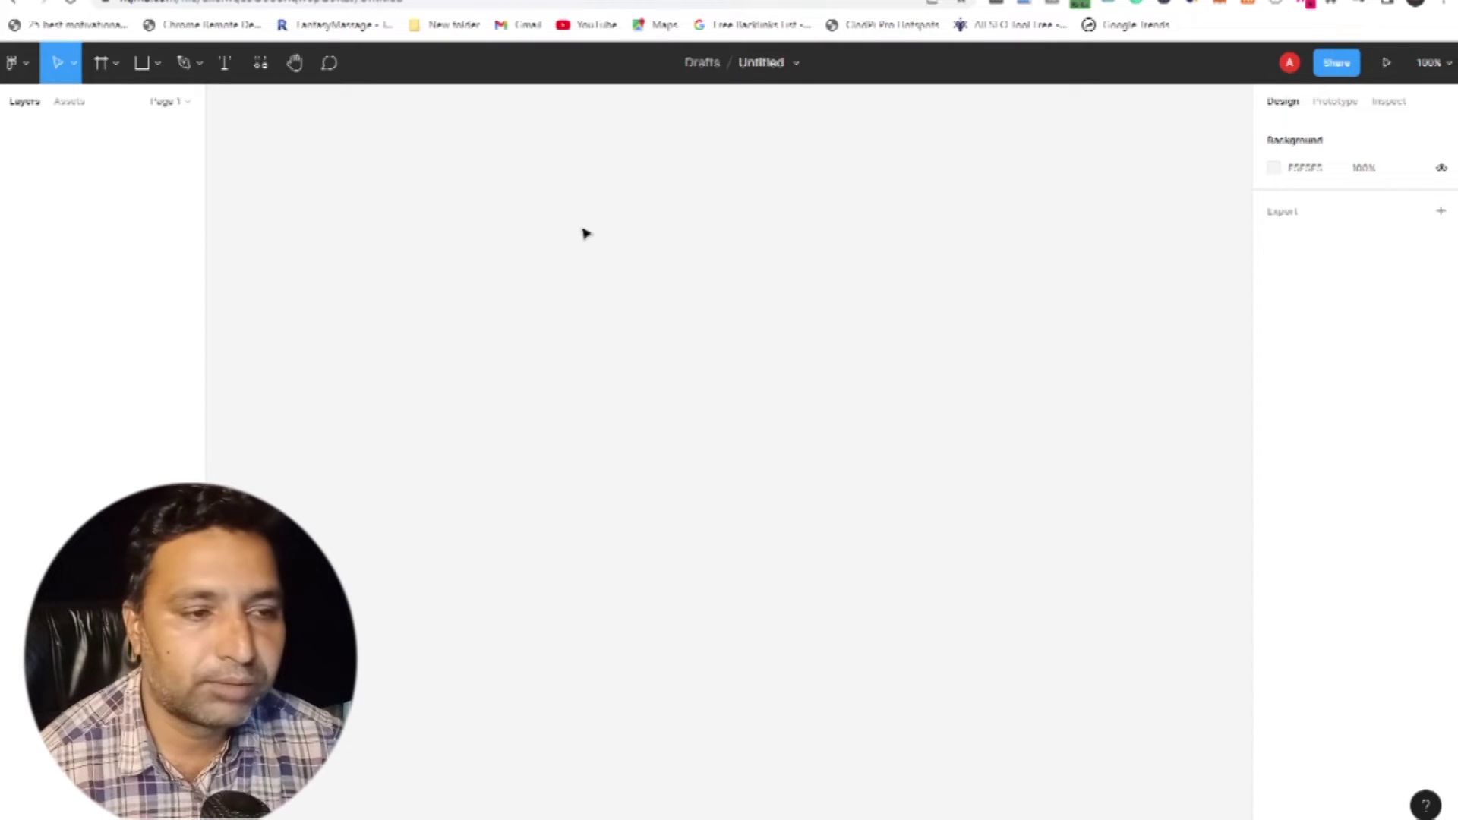
# Step: Change the canvas background color to dark grey 565555
pyautogui.click(1275, 169)
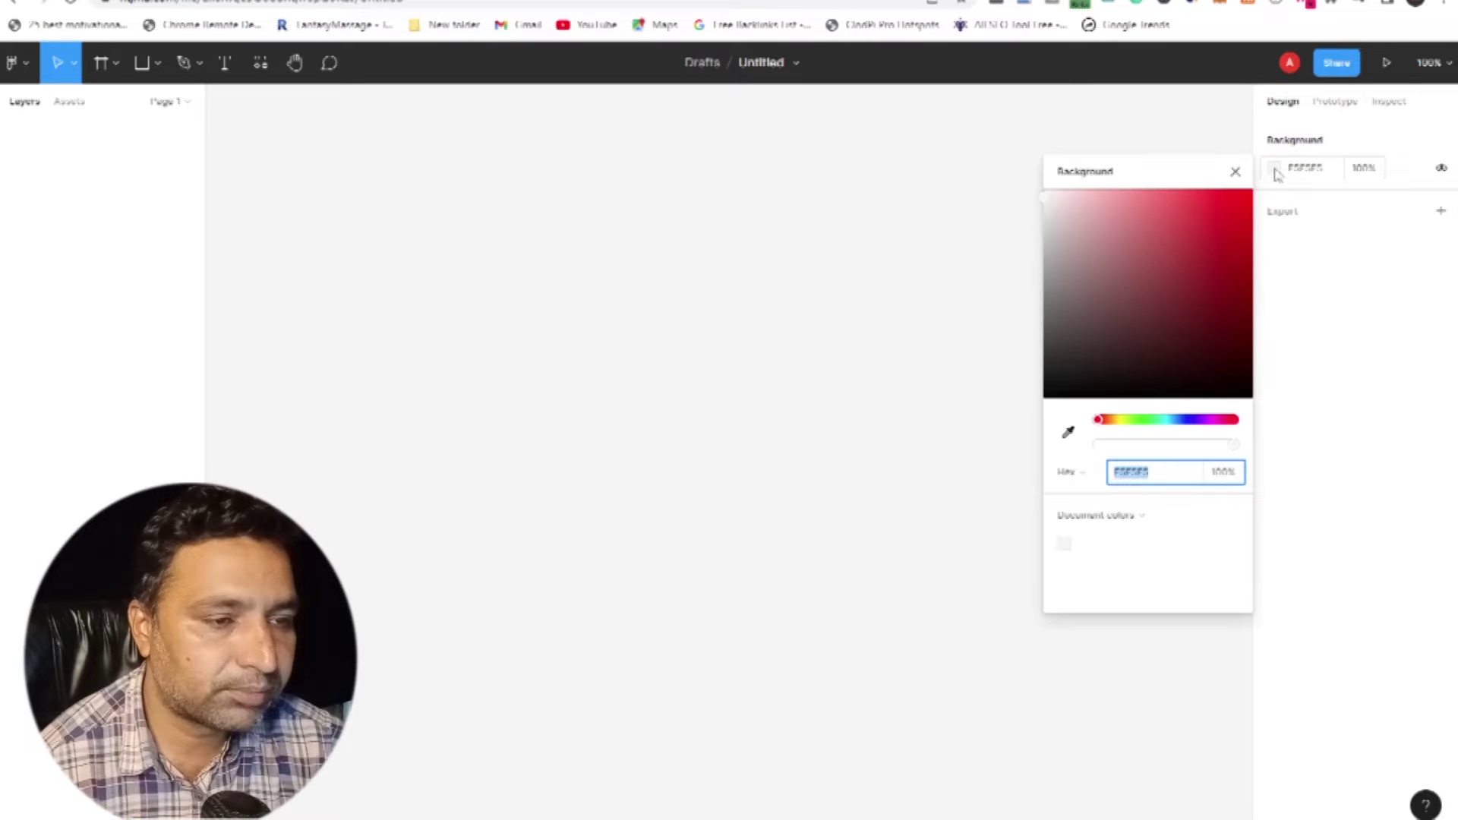
pyautogui.click(1233, 203)
pyautogui.click(1074, 309)
pyautogui.moveTo(1066, 327); pyautogui.dragTo(1014, 328)
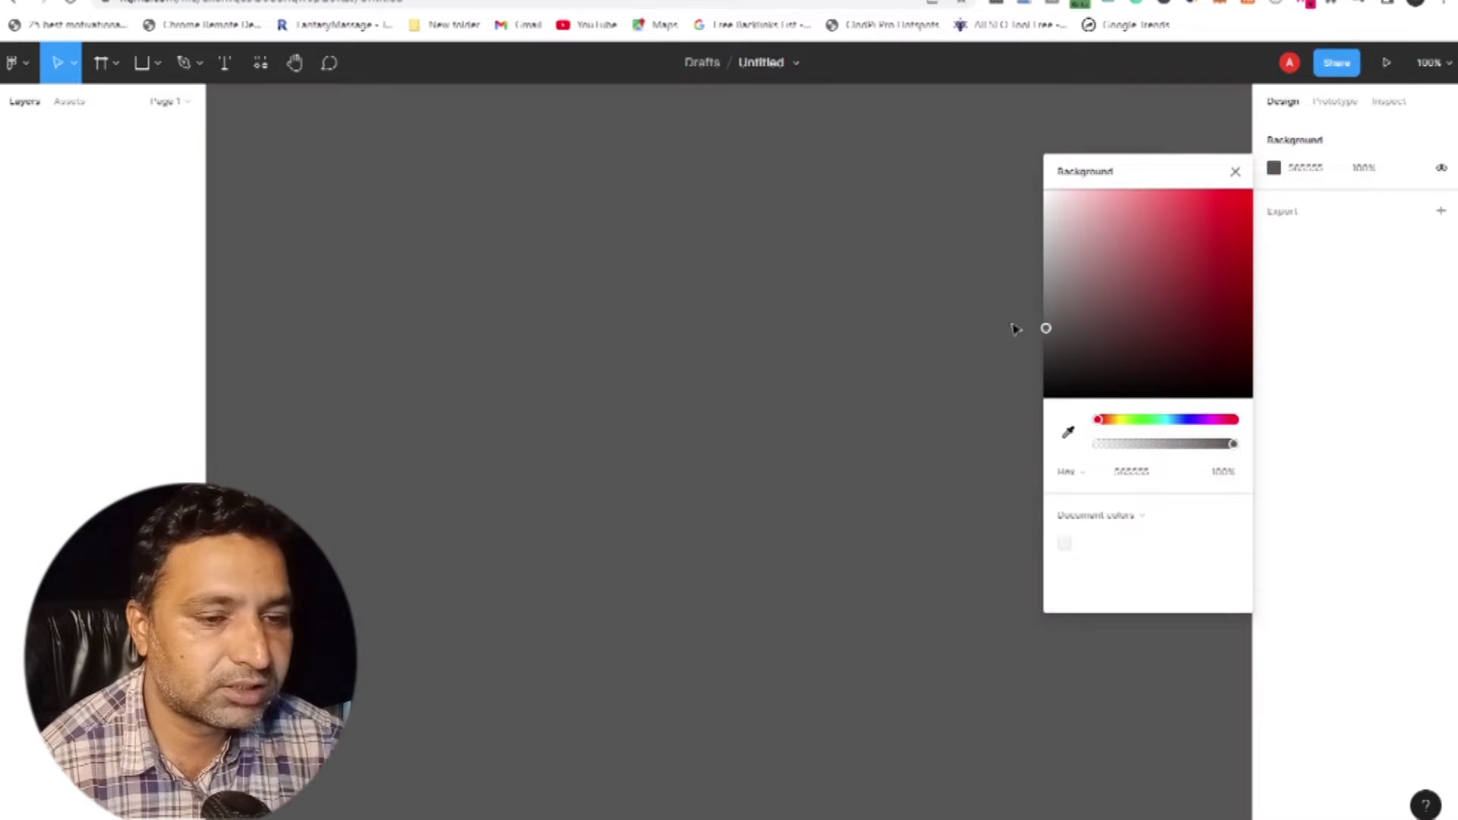
pyautogui.click(1234, 173)
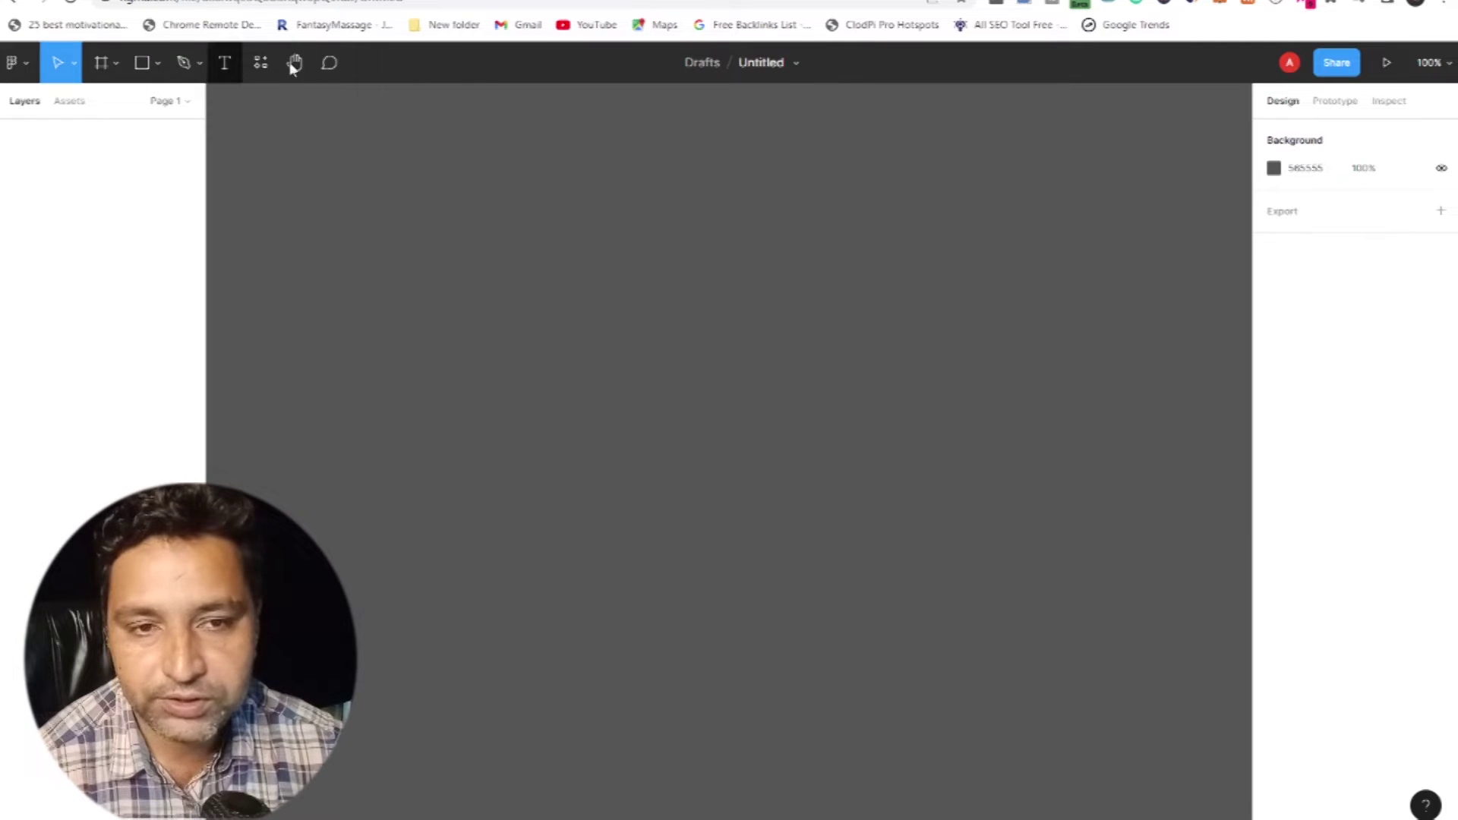
pyautogui.click(764, 64)
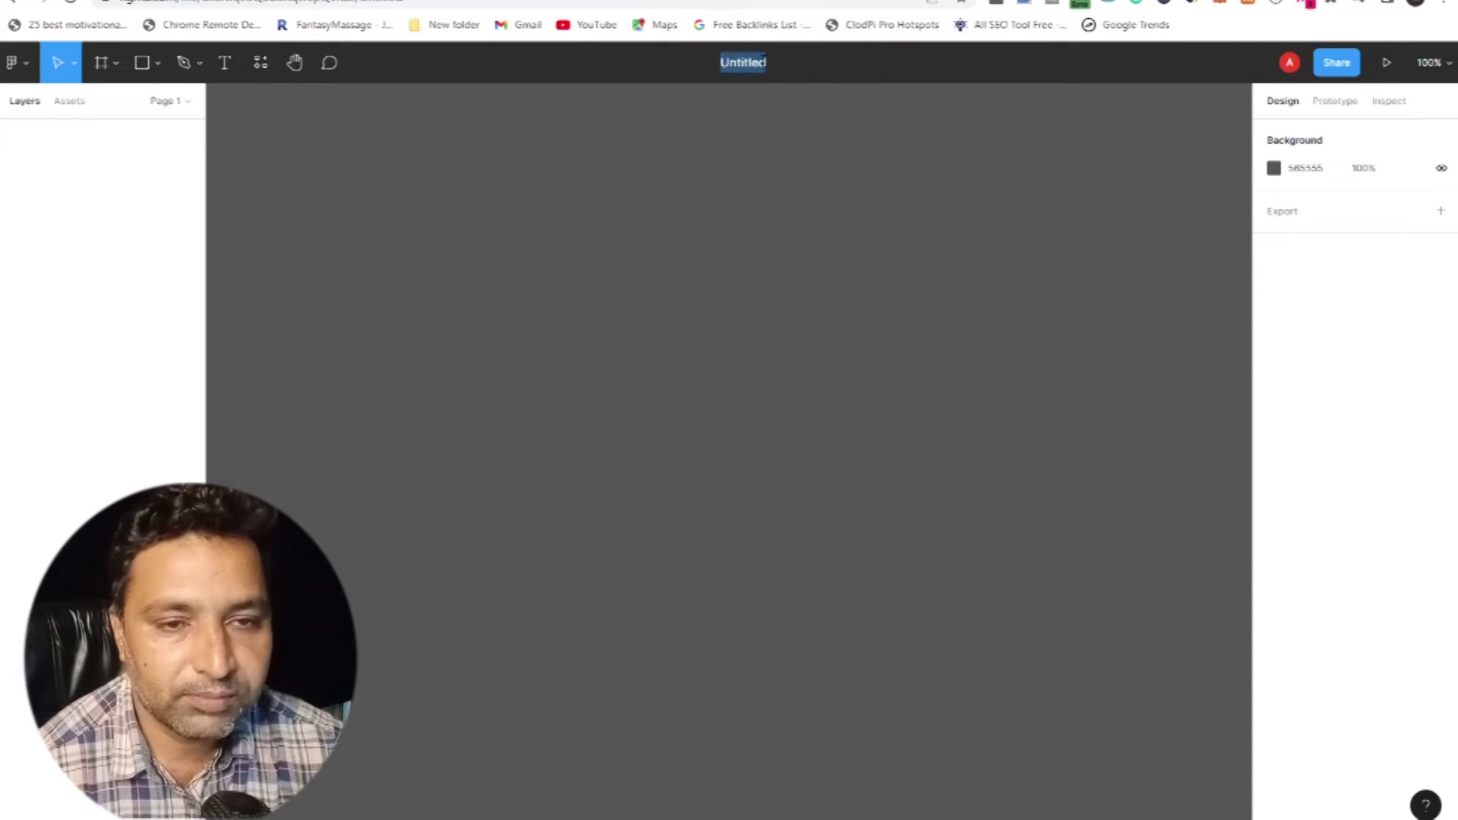
pyautogui.click(769, 168)
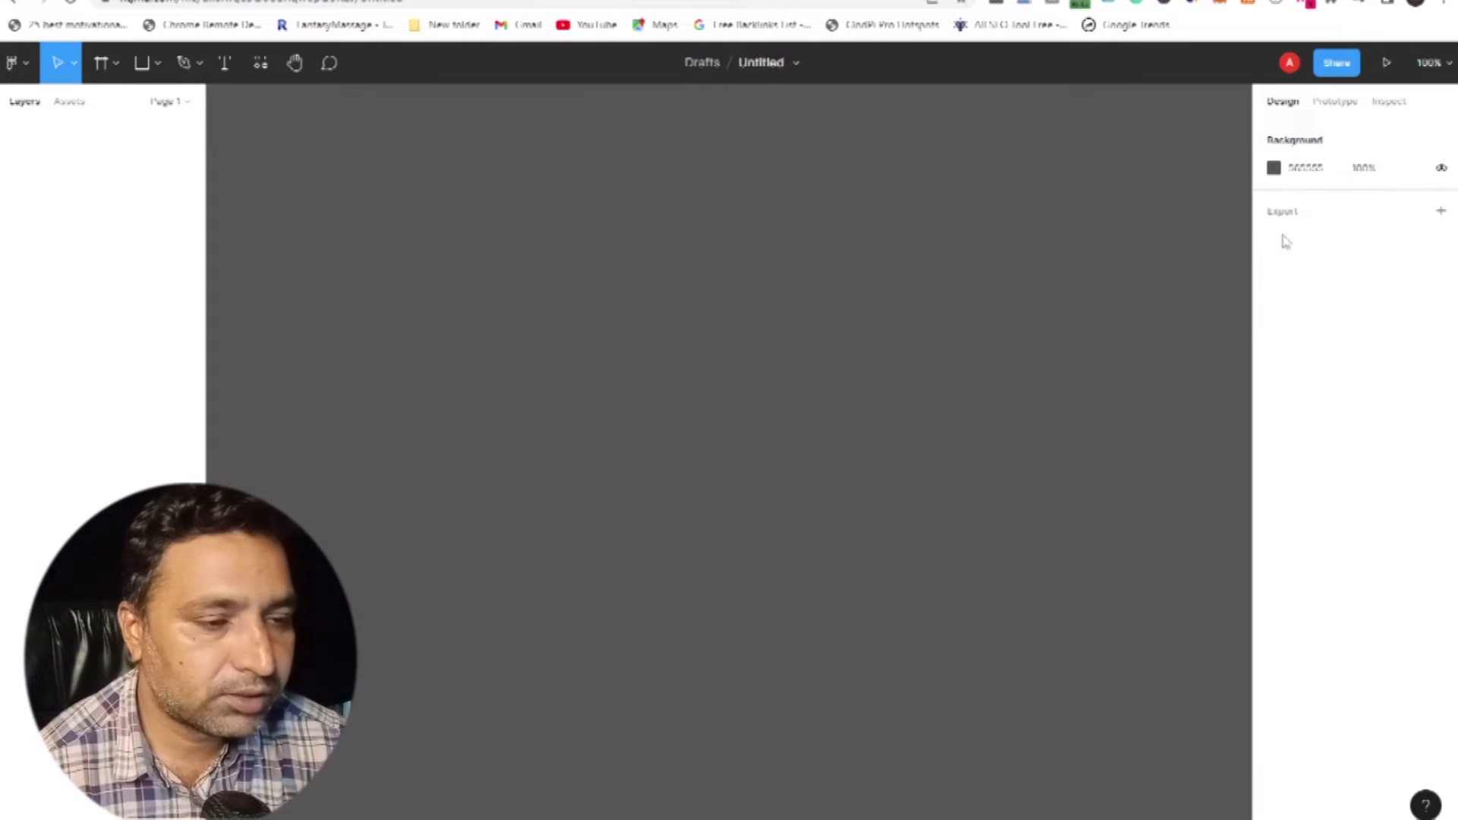
# Step: Draw a trial rectangle about 324 × 237 on the empty canvas and delete it
pyautogui.click(141, 62)
pyautogui.moveTo(502, 221); pyautogui.dragTo(785, 428)
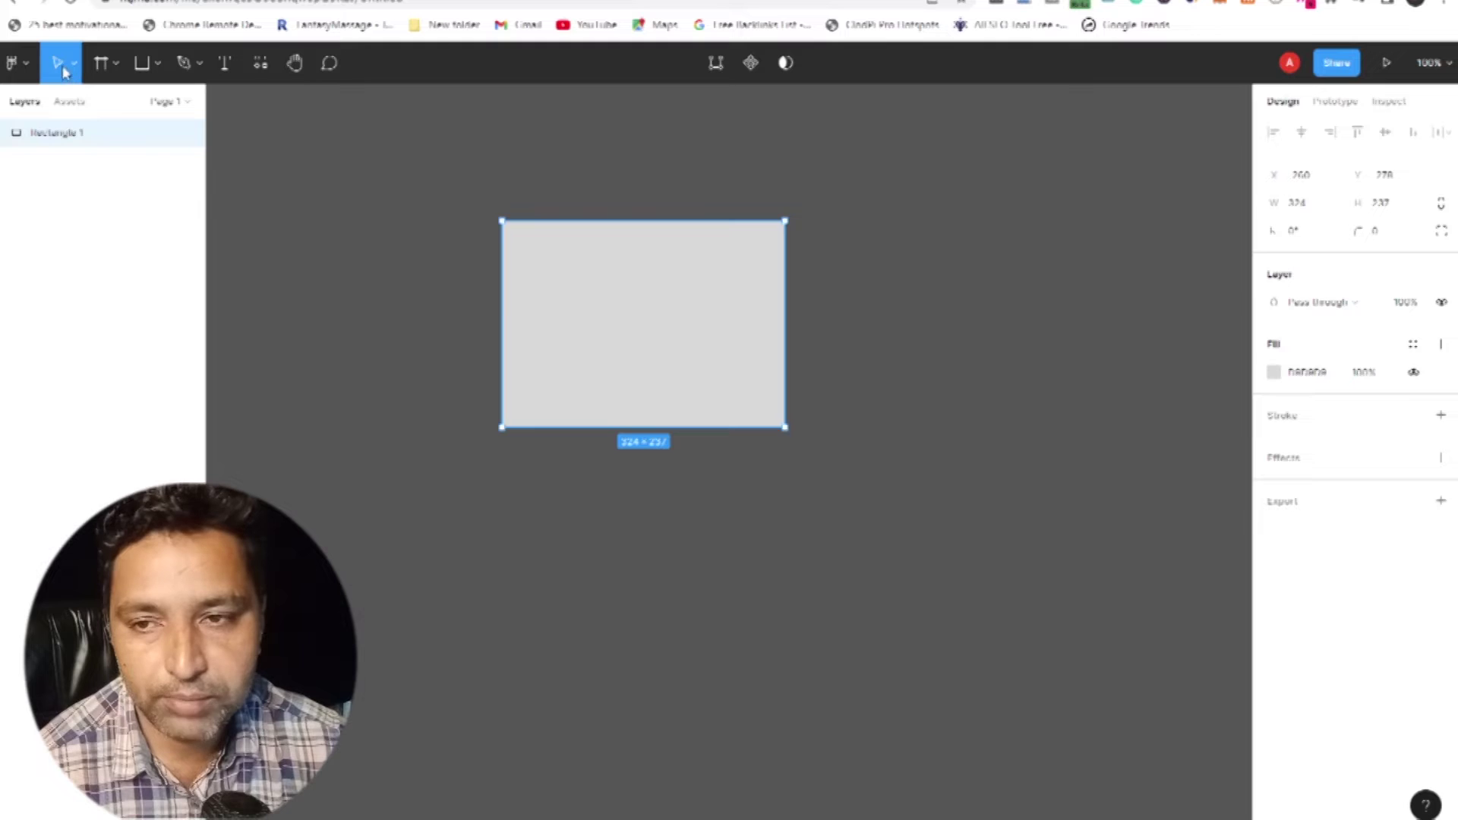
pyautogui.press('Delete')
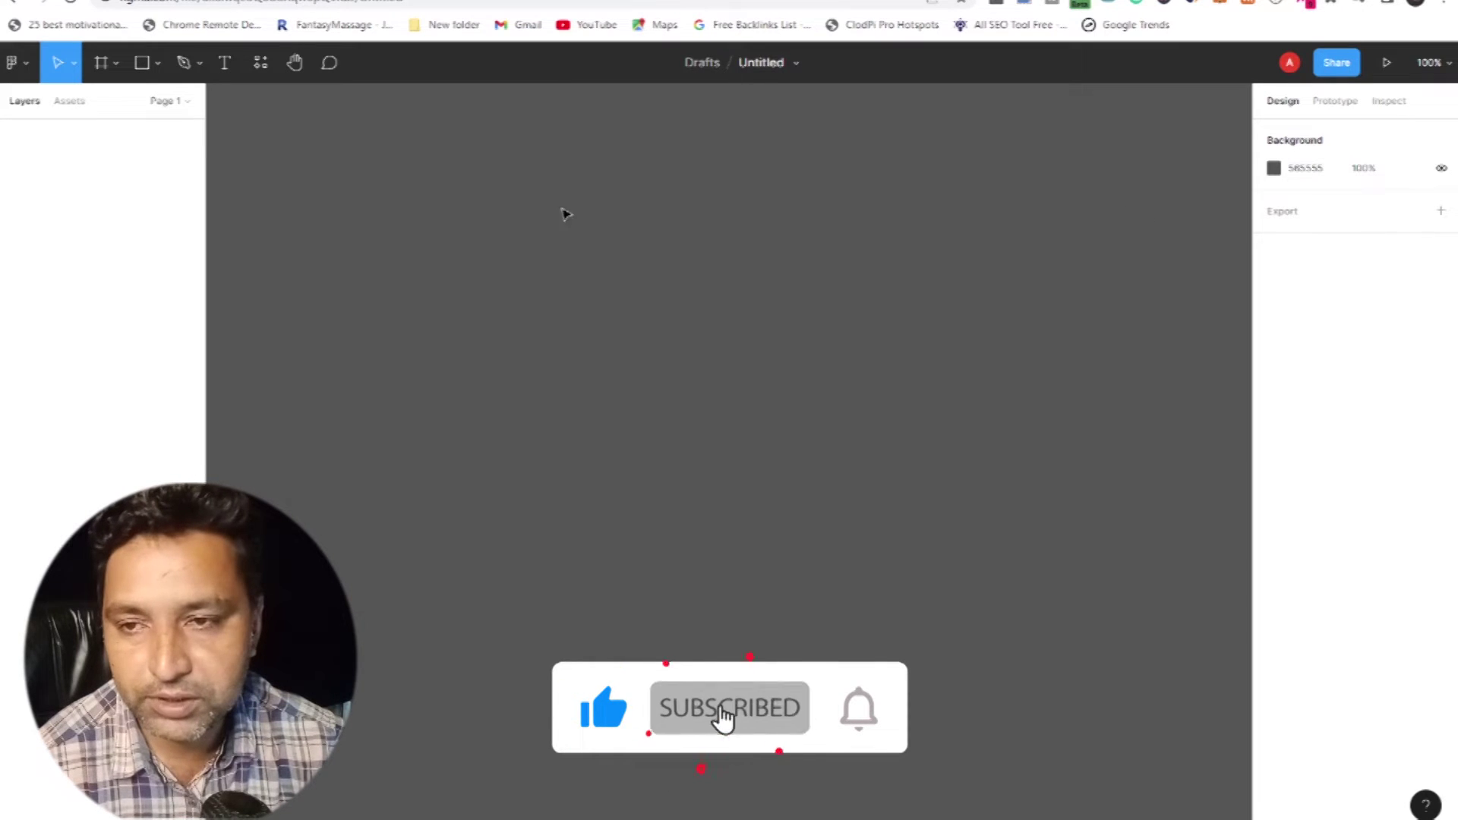
# Step: Open the current design file in the Figma desktop app
pyautogui.click(28, 66)
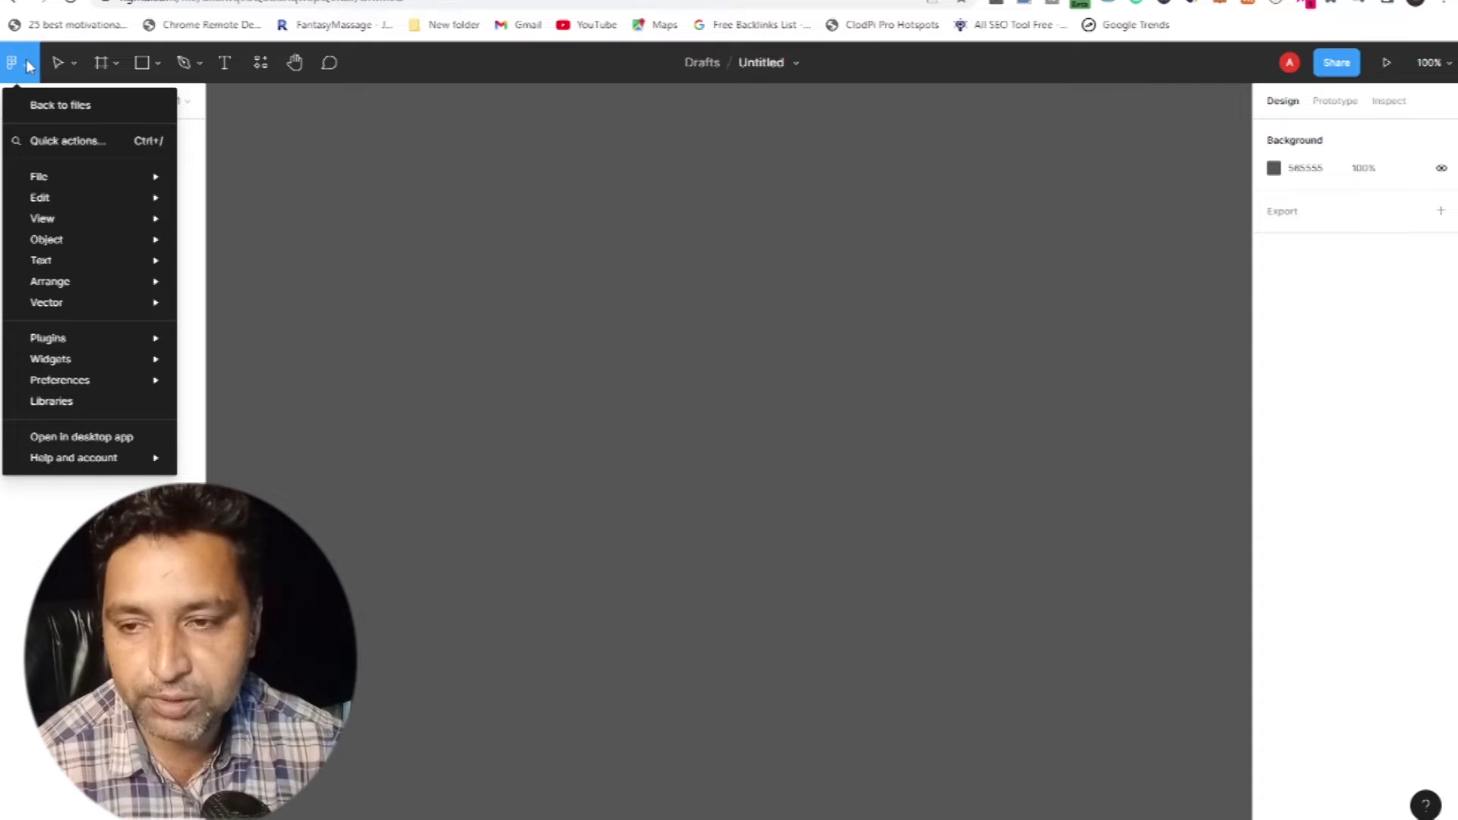
pyautogui.moveTo(84, 184)
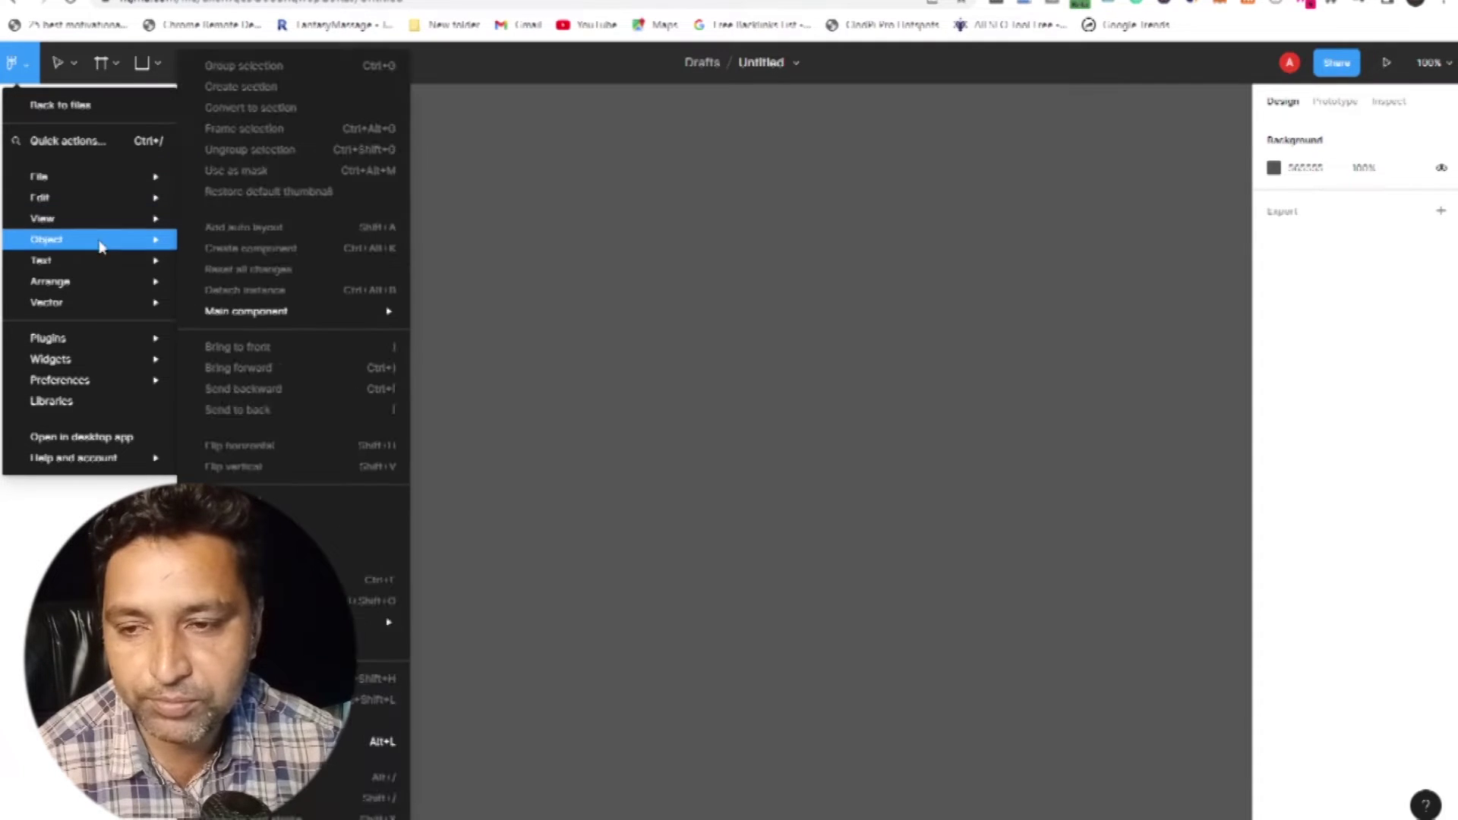
pyautogui.moveTo(103, 267)
pyautogui.moveTo(106, 307)
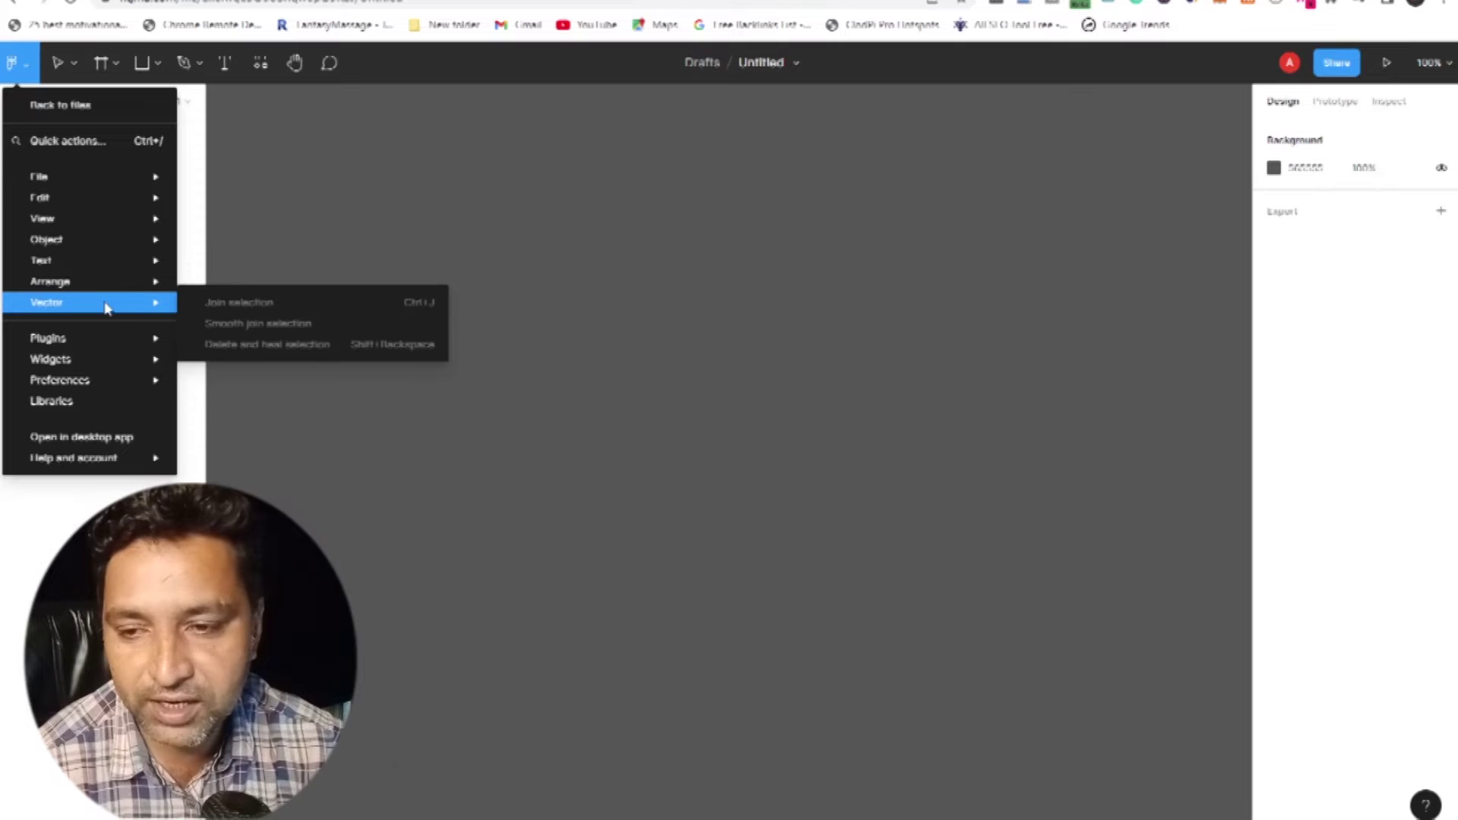
pyautogui.moveTo(118, 381)
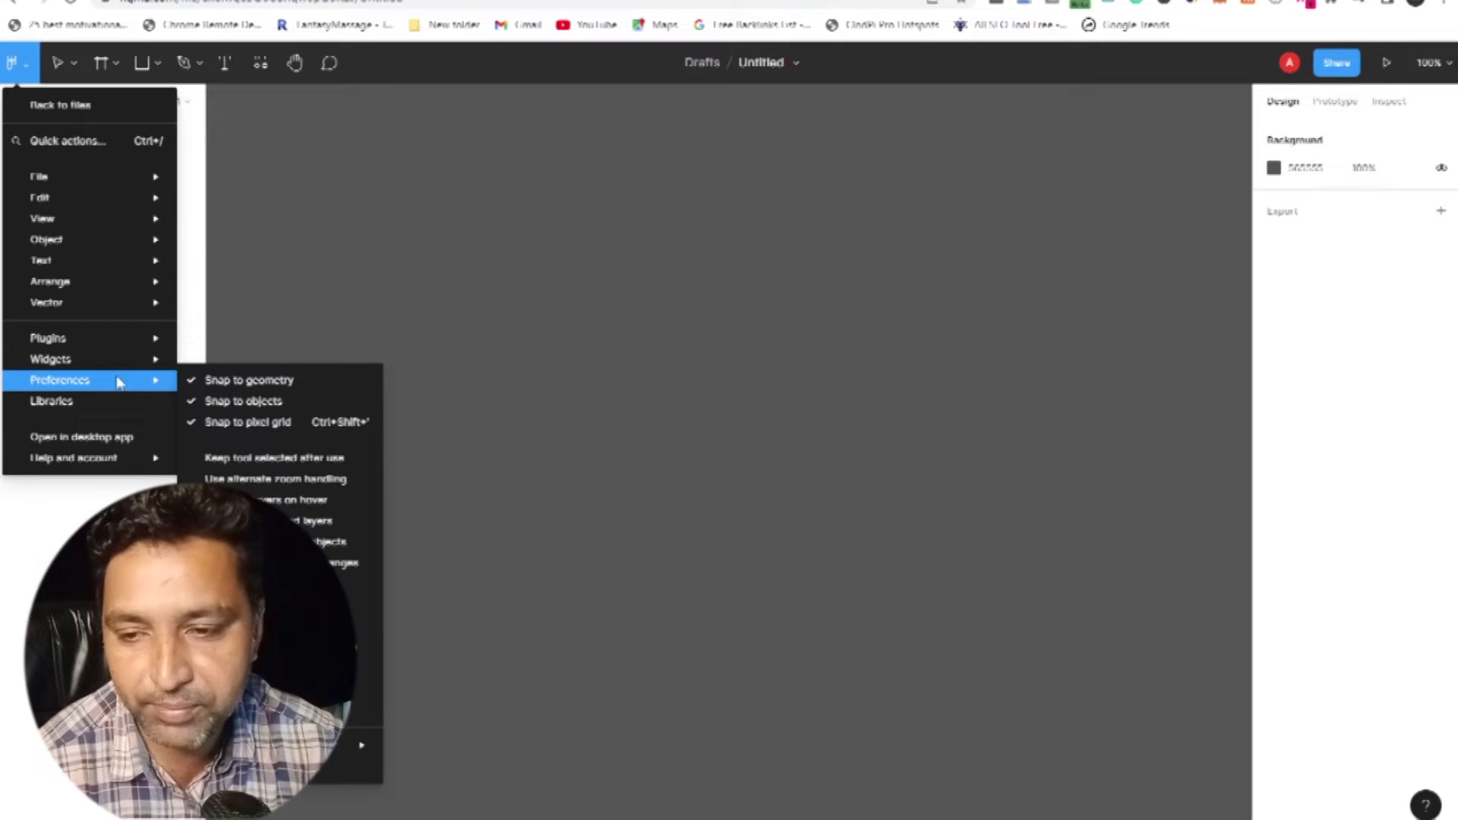
pyautogui.click(116, 438)
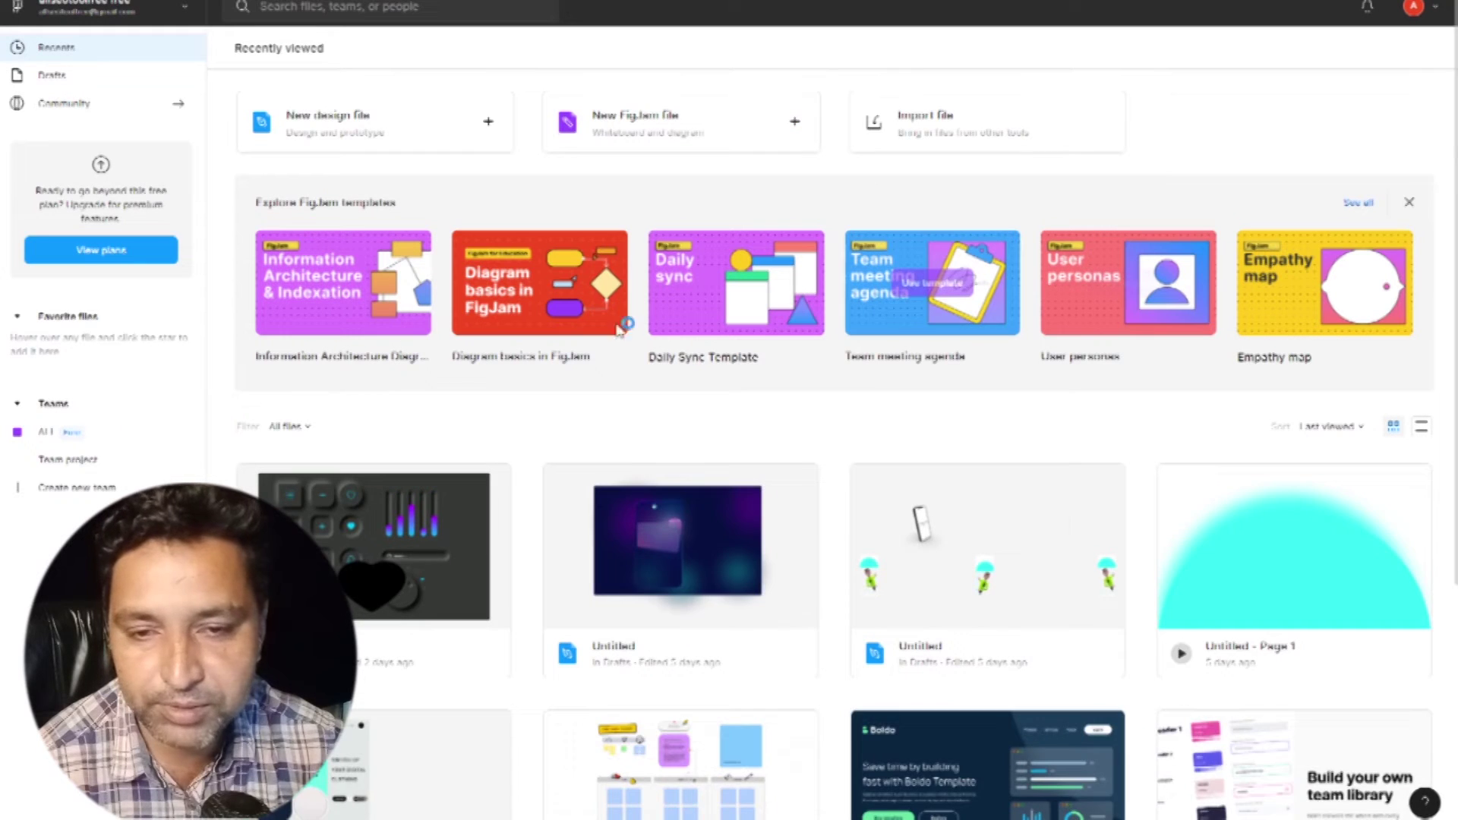
pyautogui.click(672, 232)
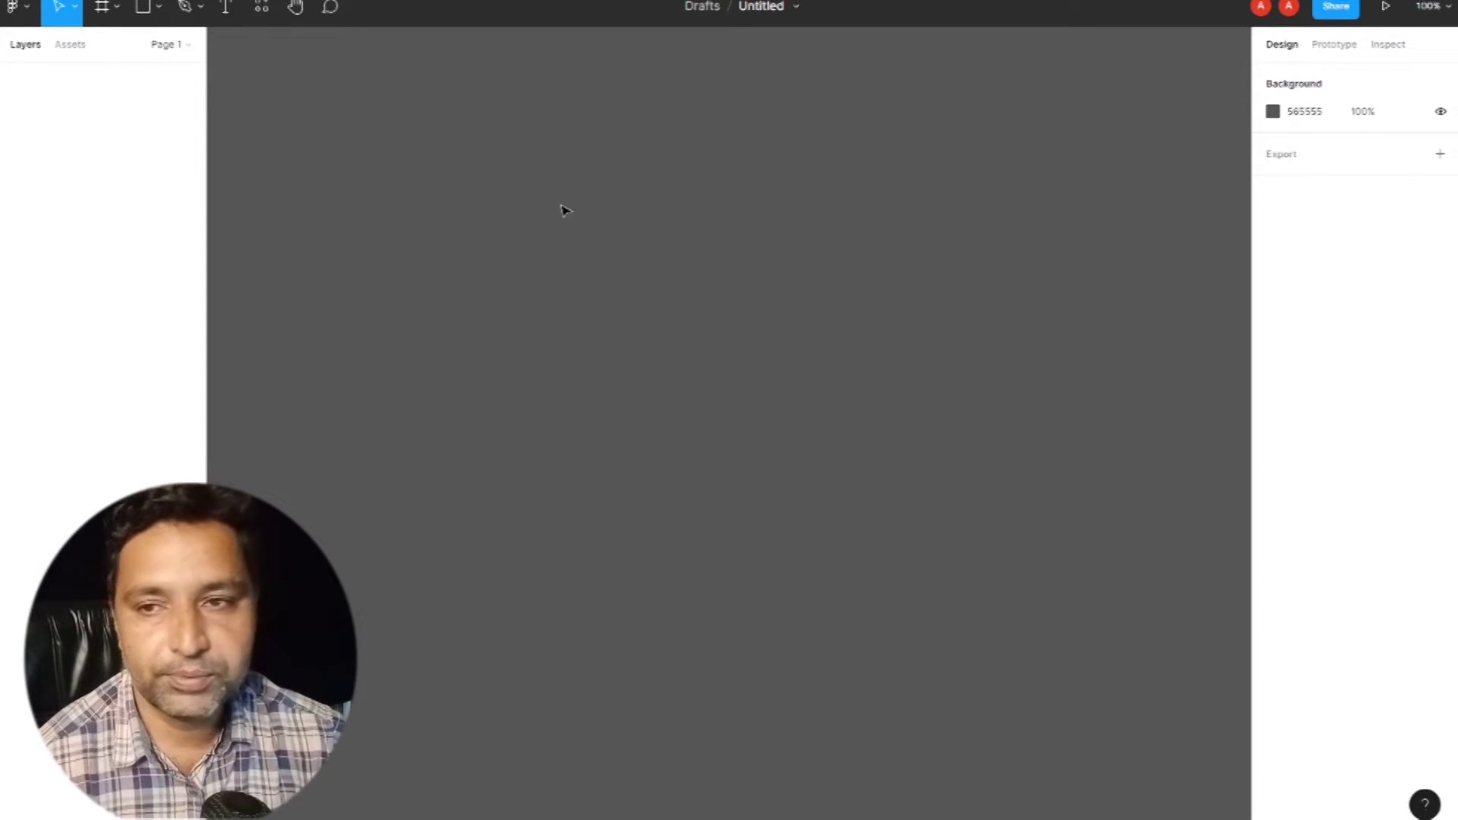
pyautogui.click(13, 7)
pyautogui.moveTo(42, 85)
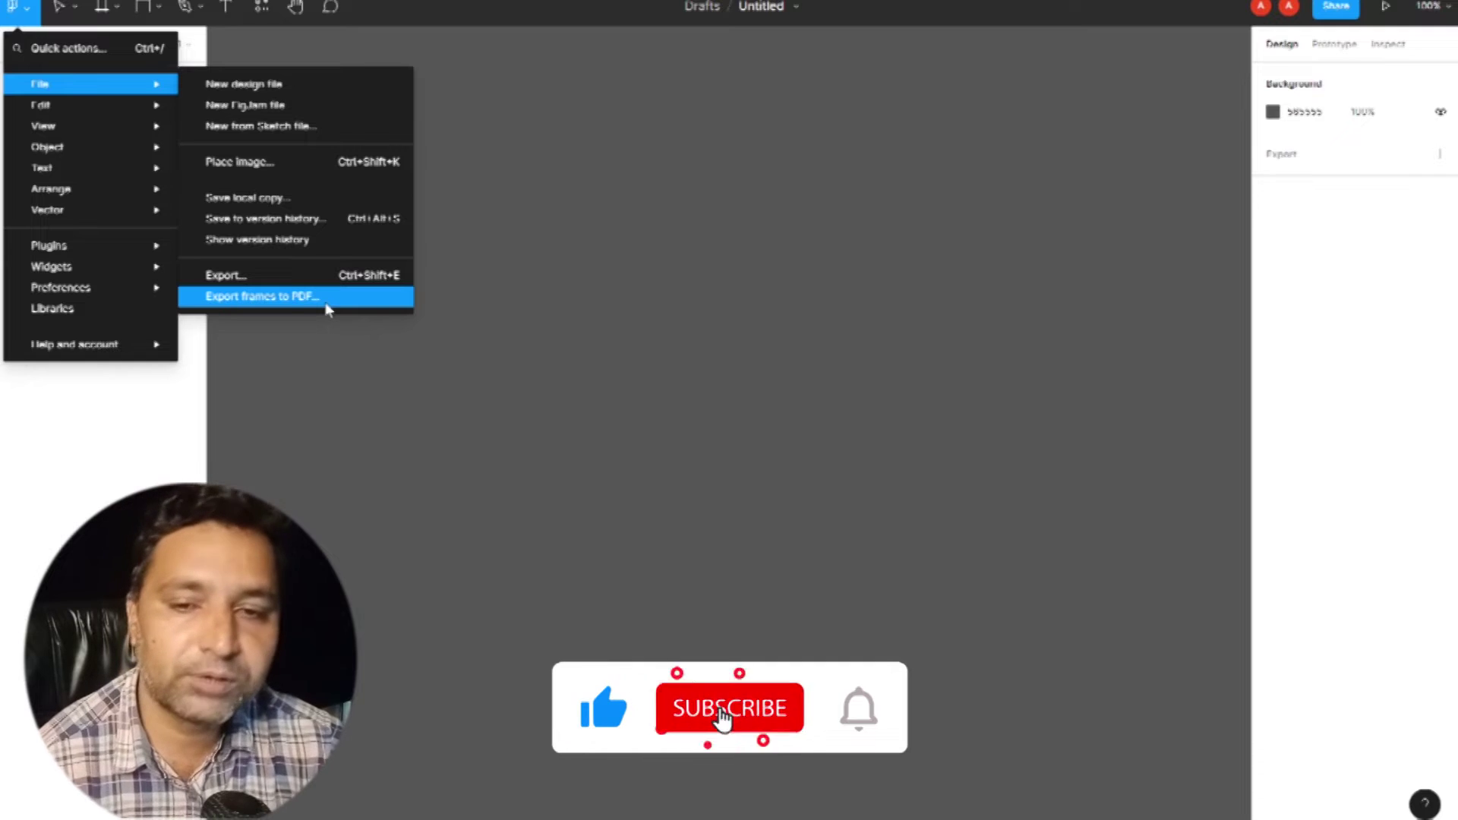
pyautogui.click(517, 266)
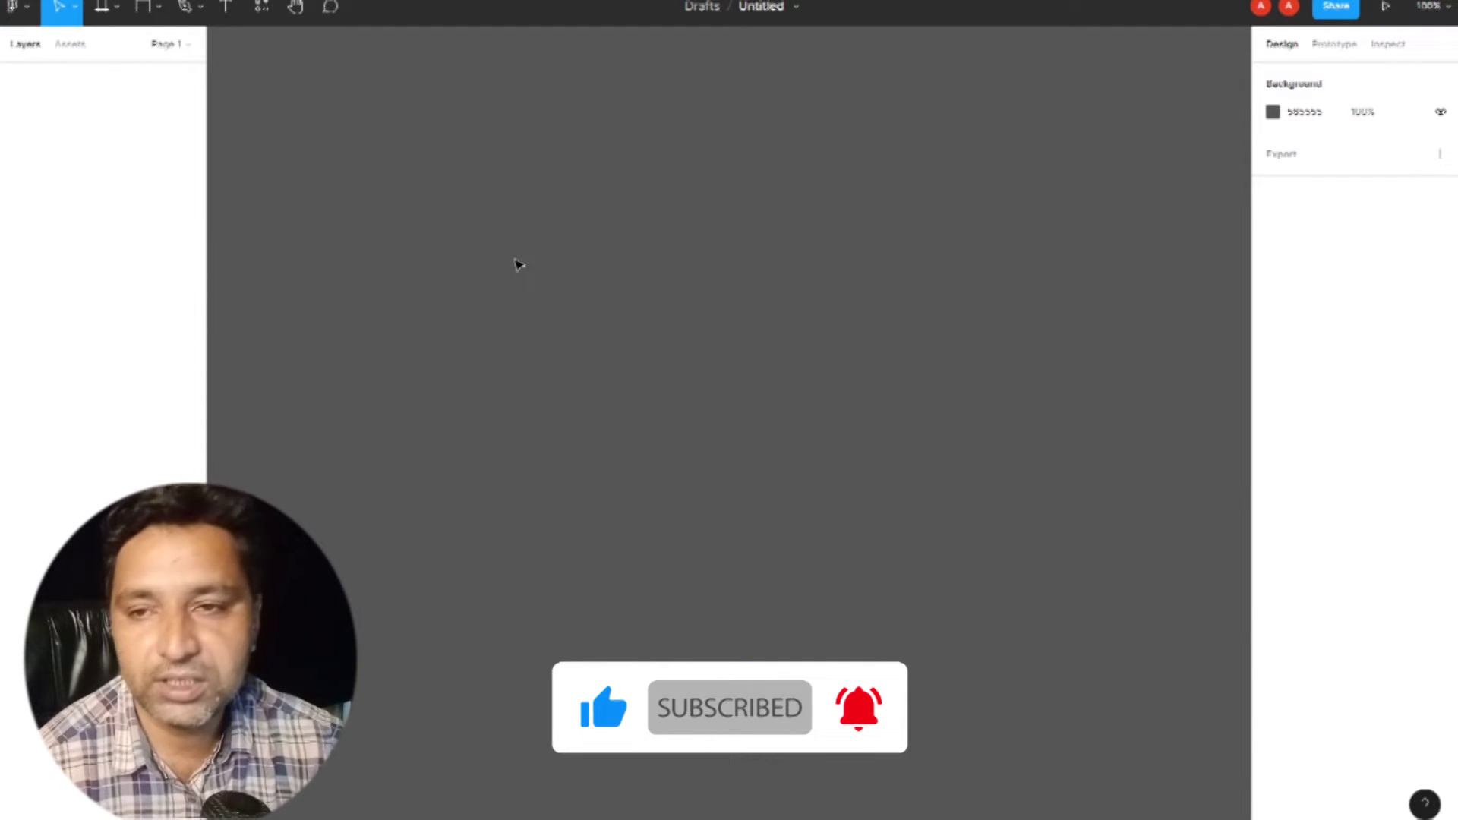
# Step: Add an iPhone 13 Pro Max frame to the canvas from the phone presets of the Frame tool
pyautogui.click(117, 11)
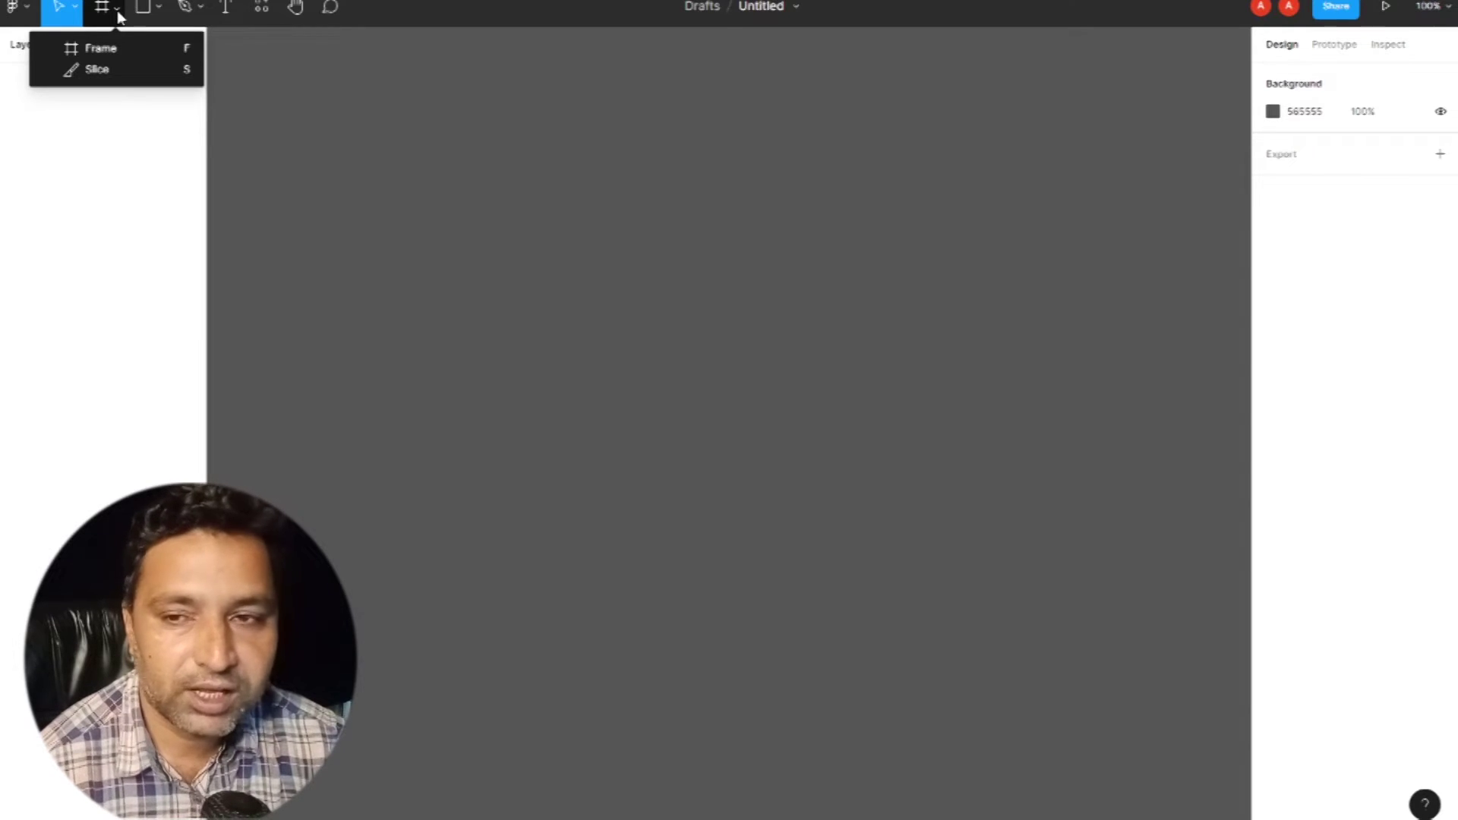
pyautogui.click(126, 58)
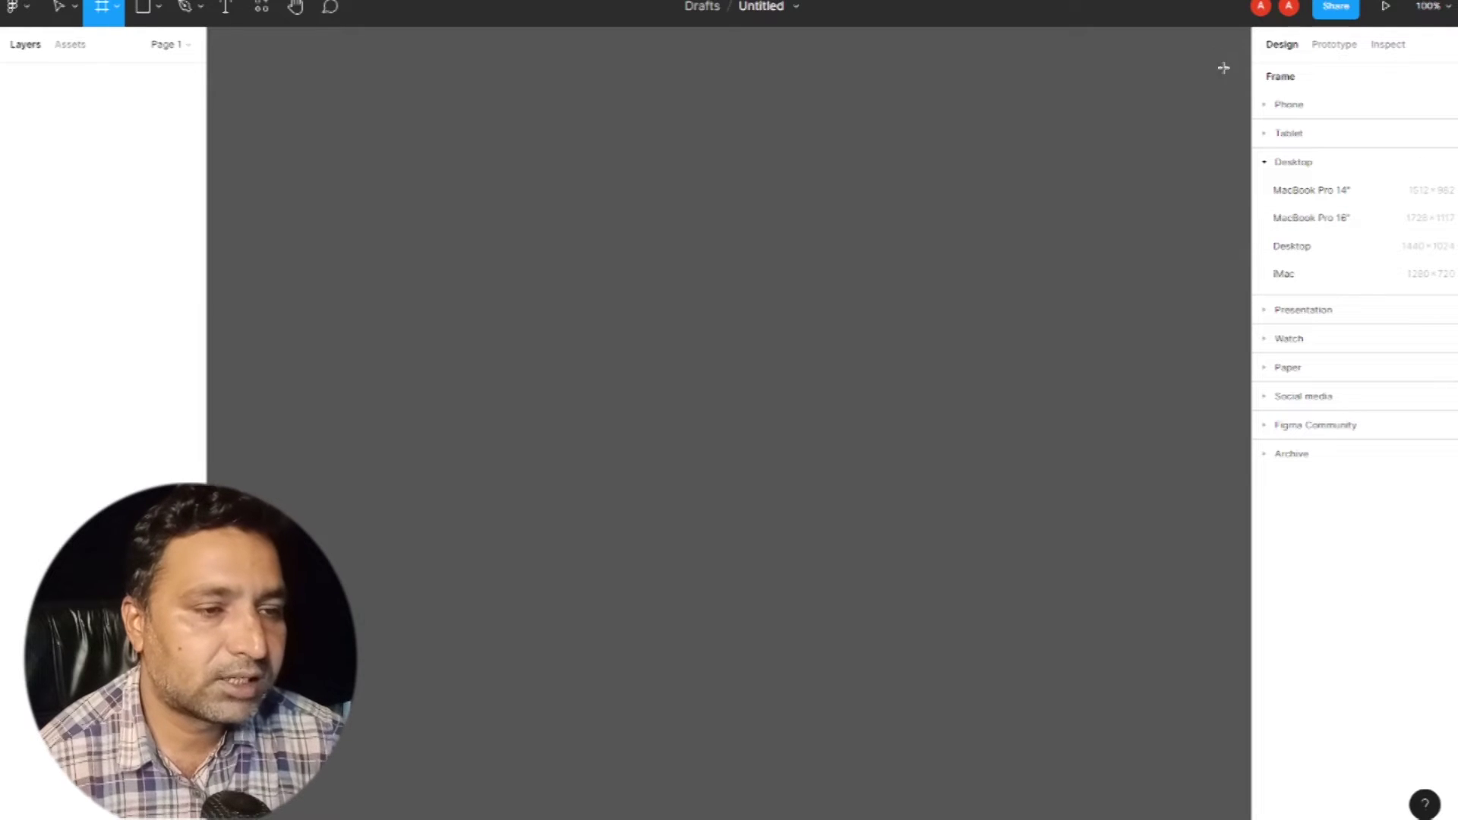
pyautogui.click(1265, 107)
pyautogui.click(1266, 108)
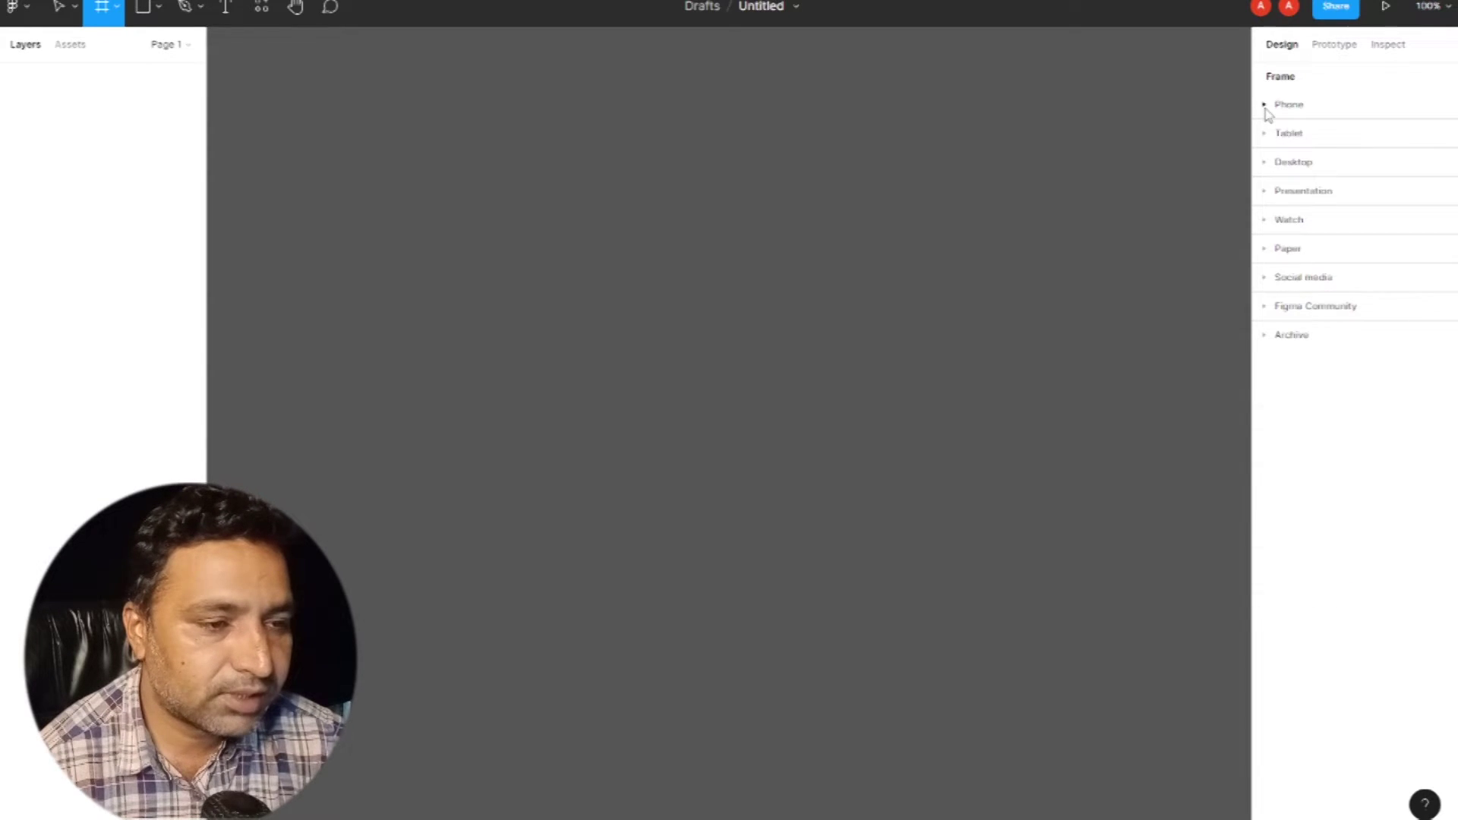
pyautogui.click(1266, 140)
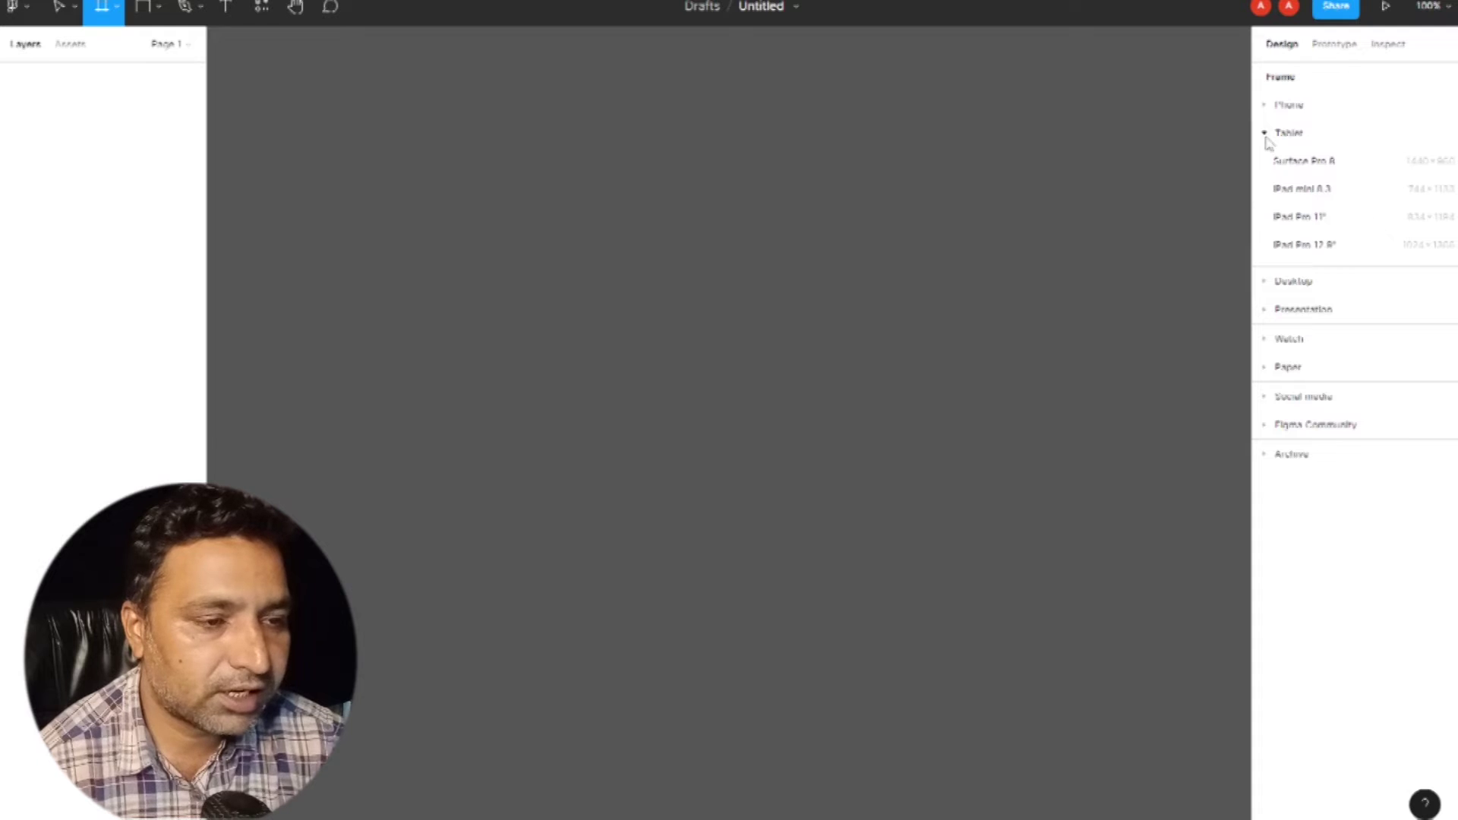
pyautogui.click(1266, 142)
pyautogui.click(1267, 166)
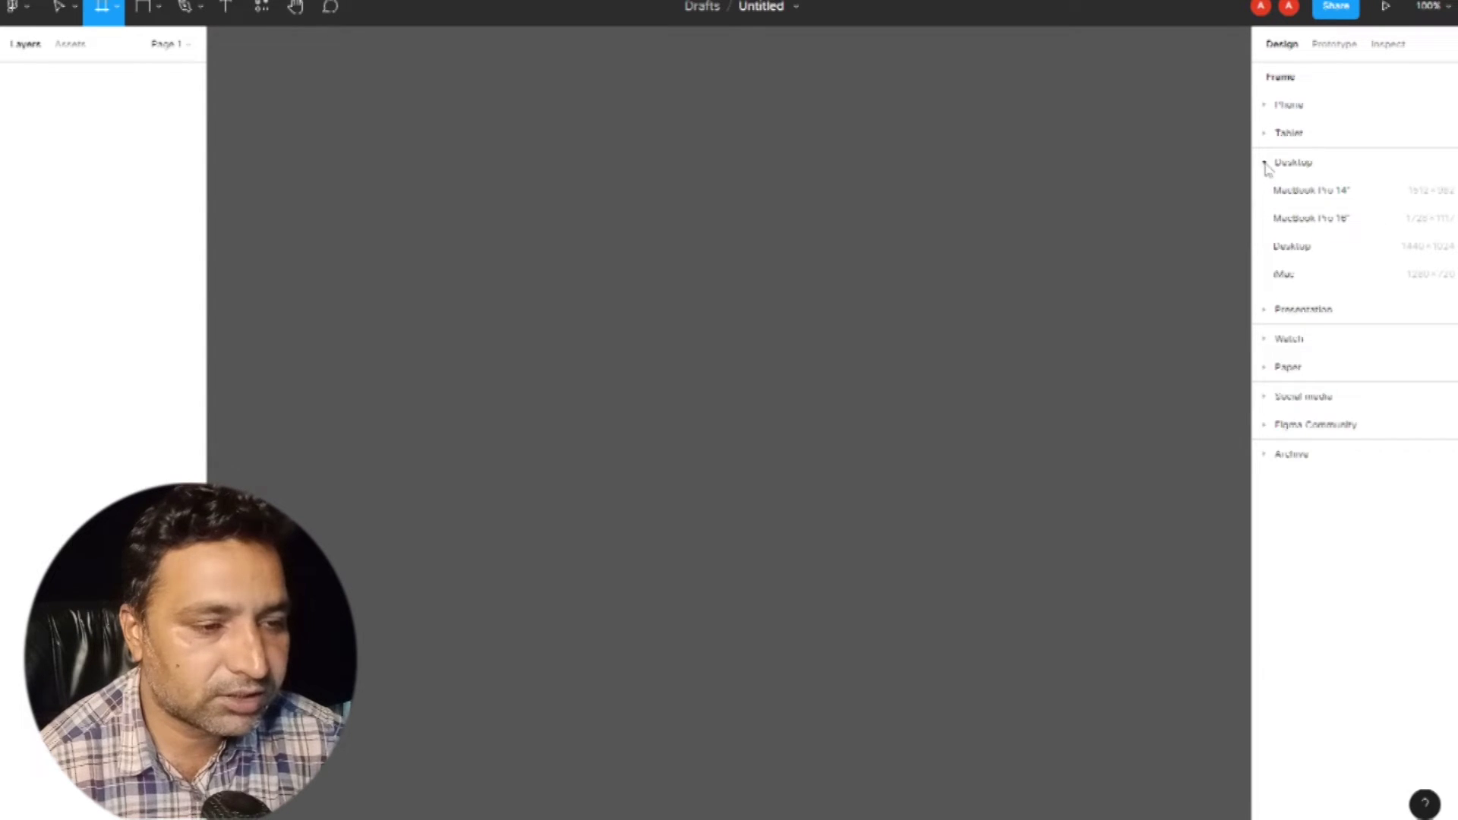
pyautogui.click(1266, 164)
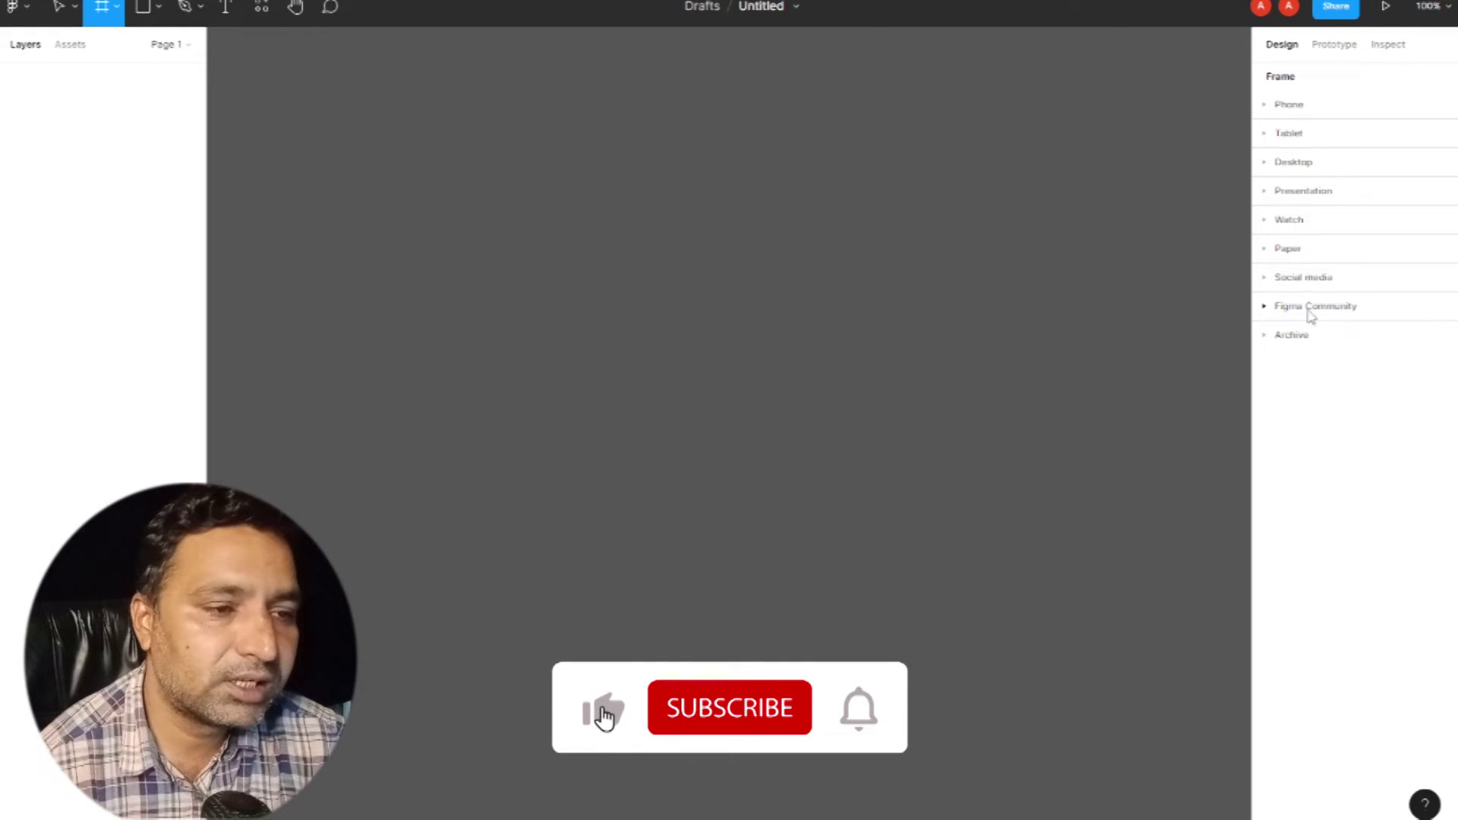
pyautogui.click(1264, 106)
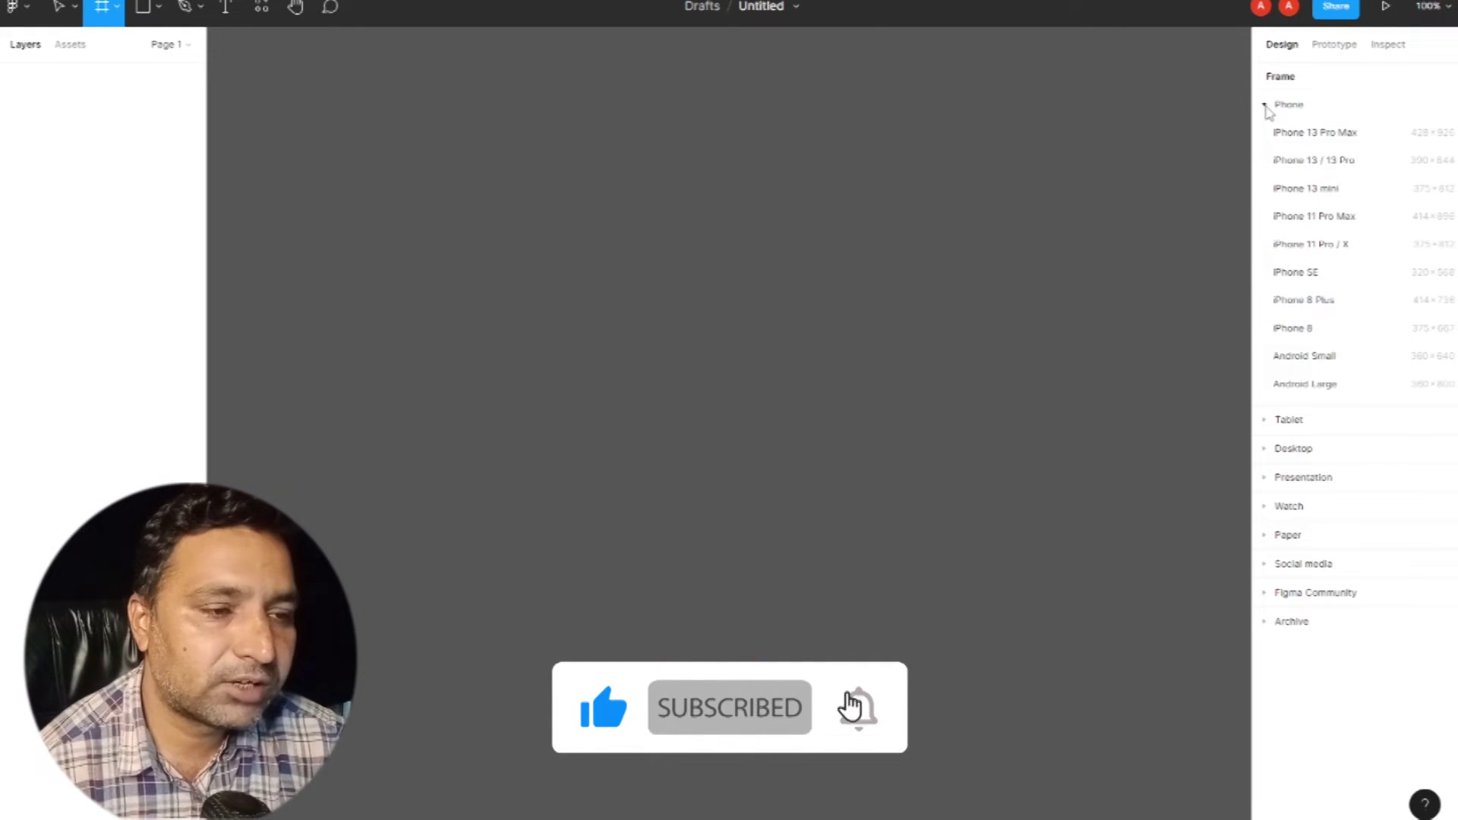
pyautogui.click(1296, 135)
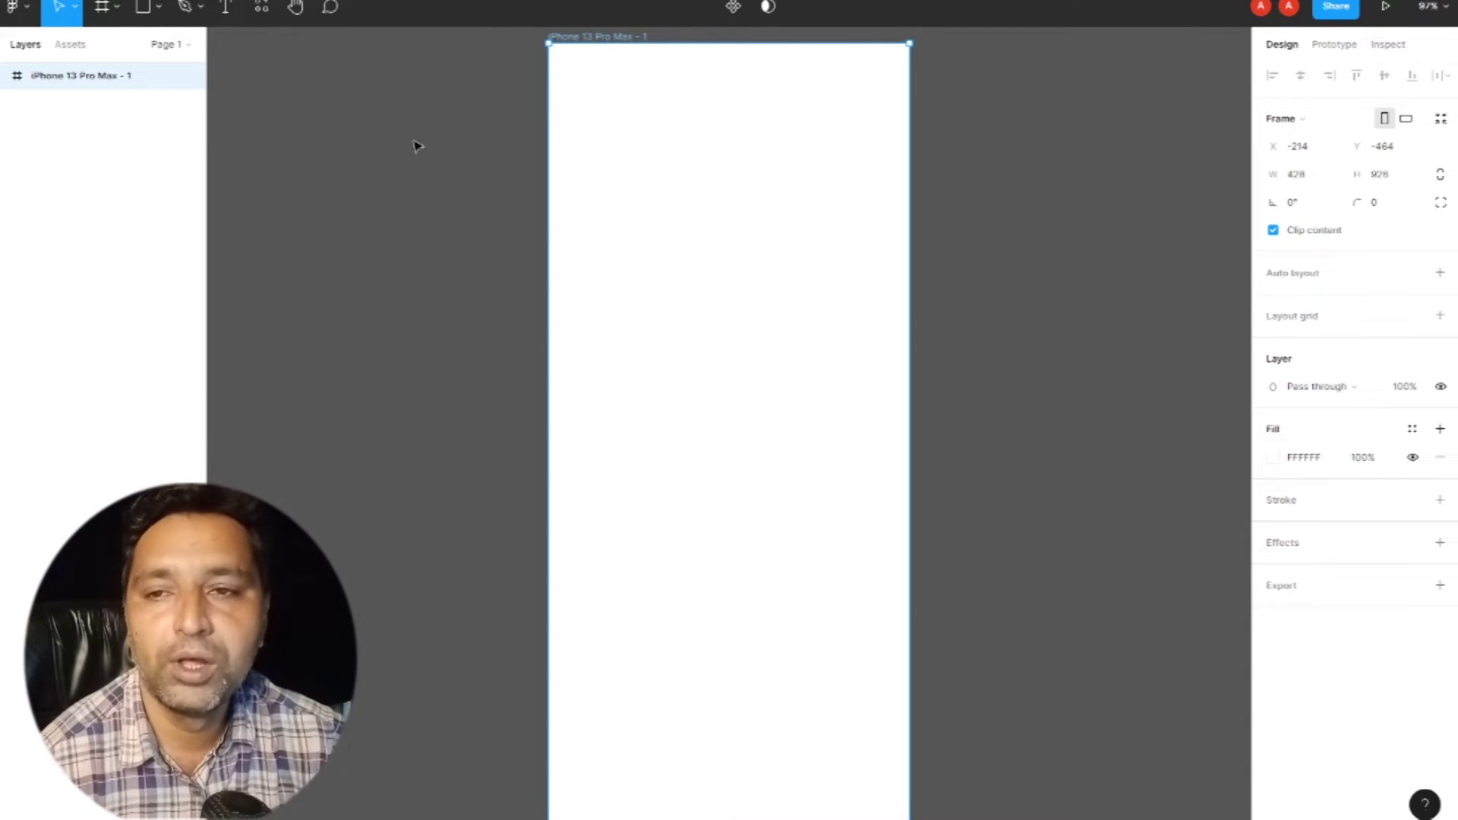
# Step: Use the Move tool to shift the phone frame to about X 129 and back across the canvas to about X -596, Y -463
pyautogui.click(76, 9)
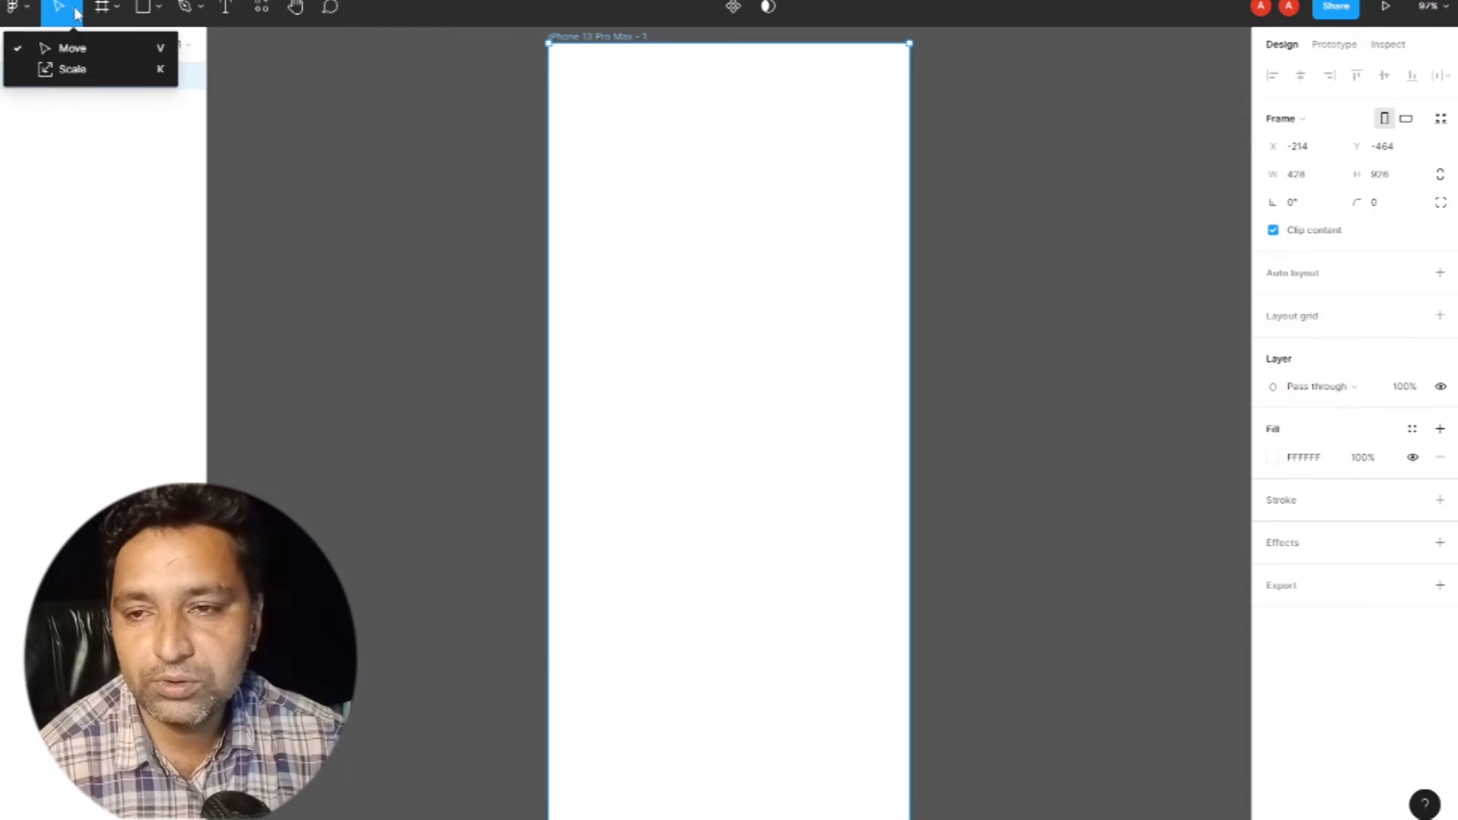
pyautogui.click(97, 50)
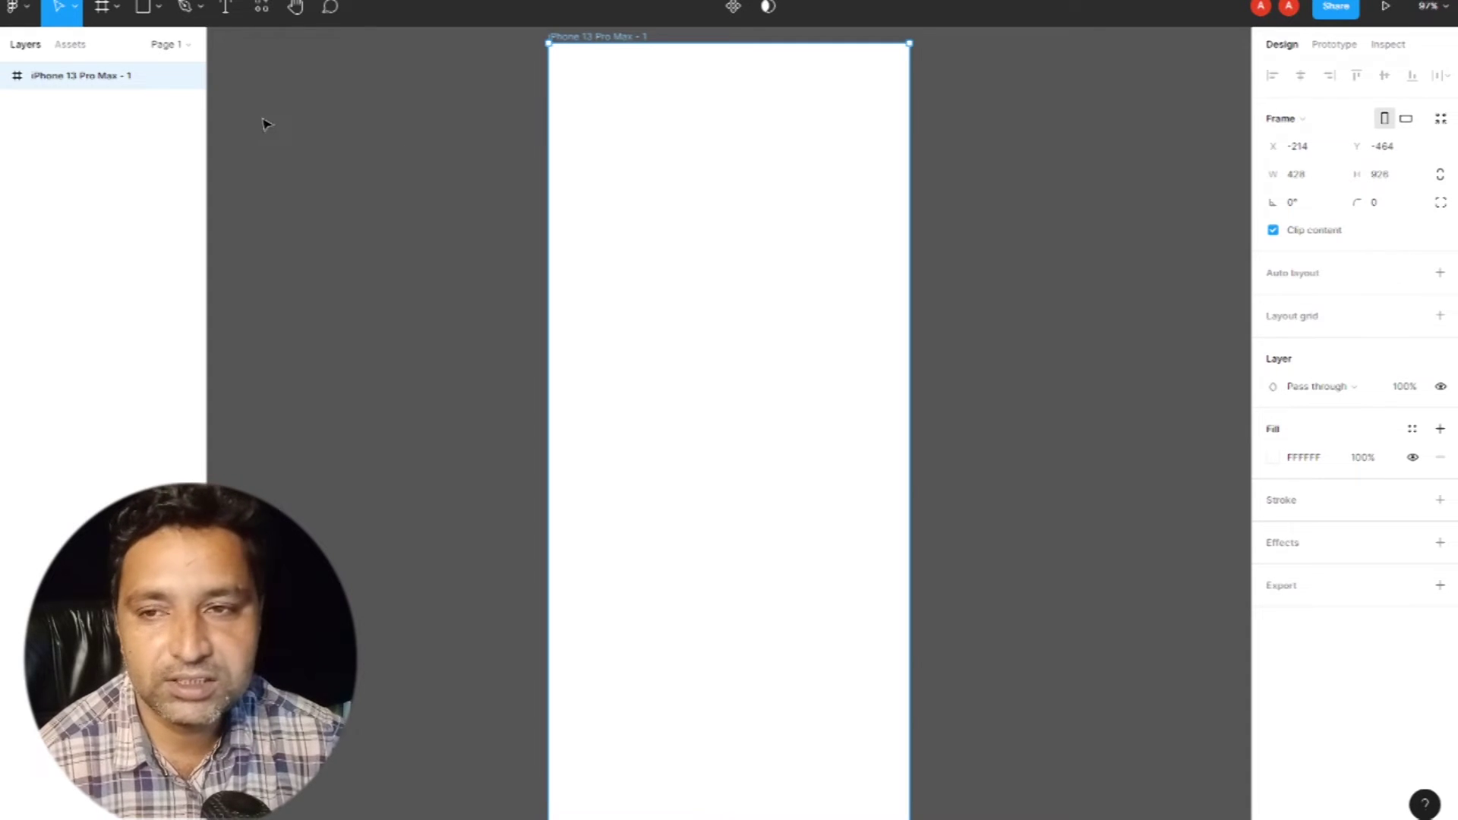
pyautogui.click(74, 8)
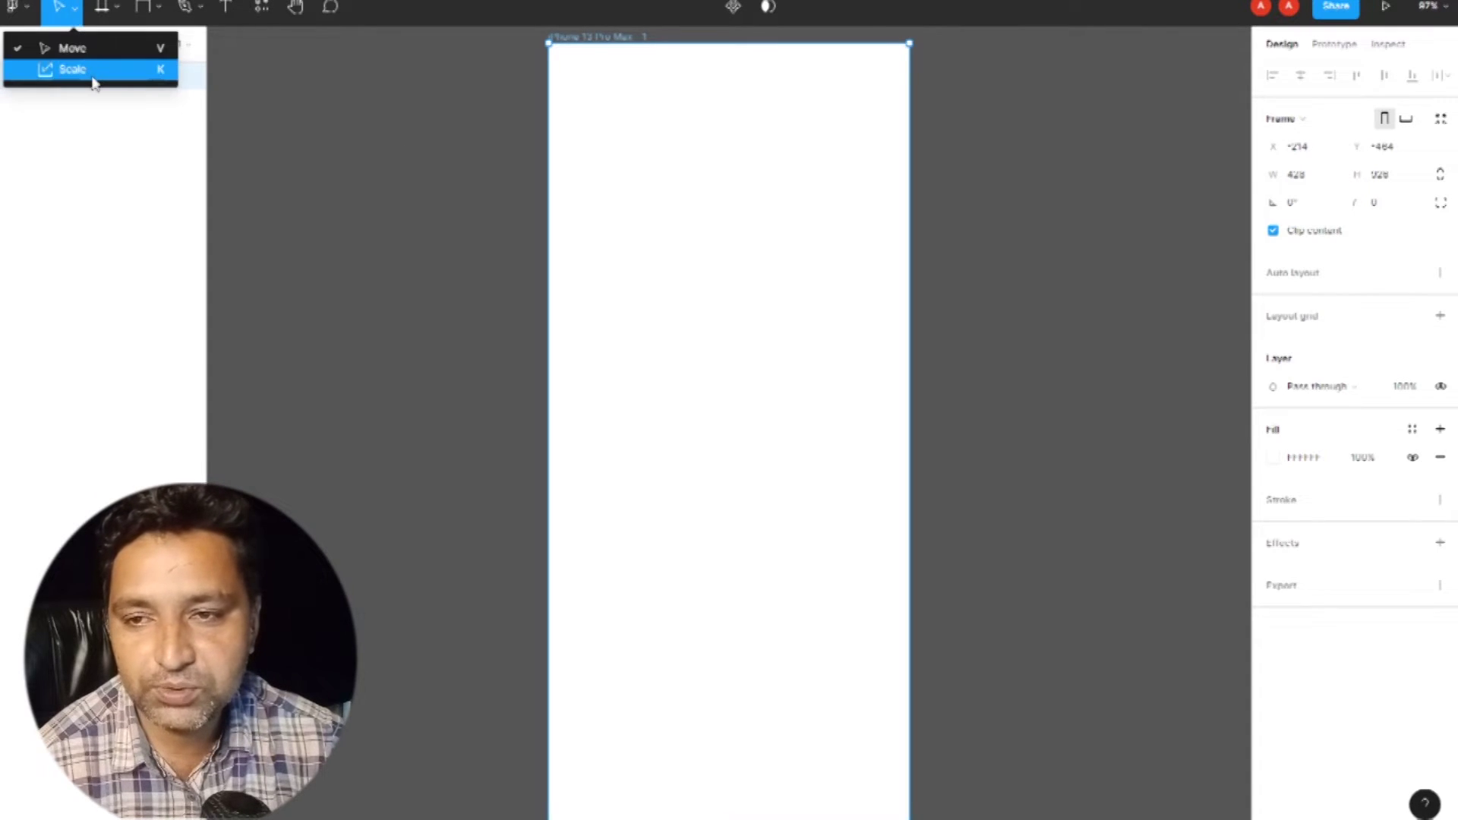
pyautogui.click(72, 70)
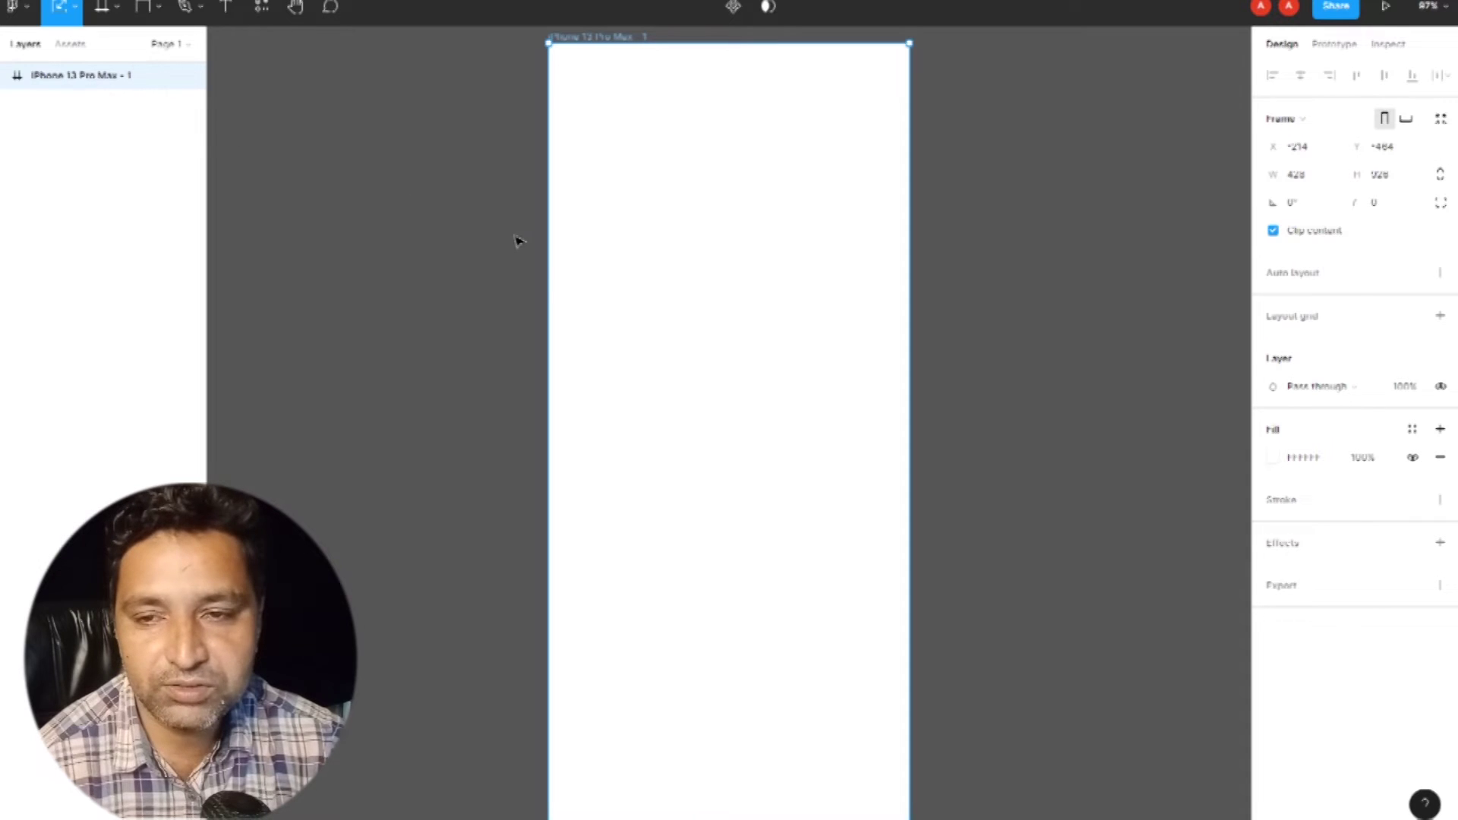
pyautogui.click(74, 8)
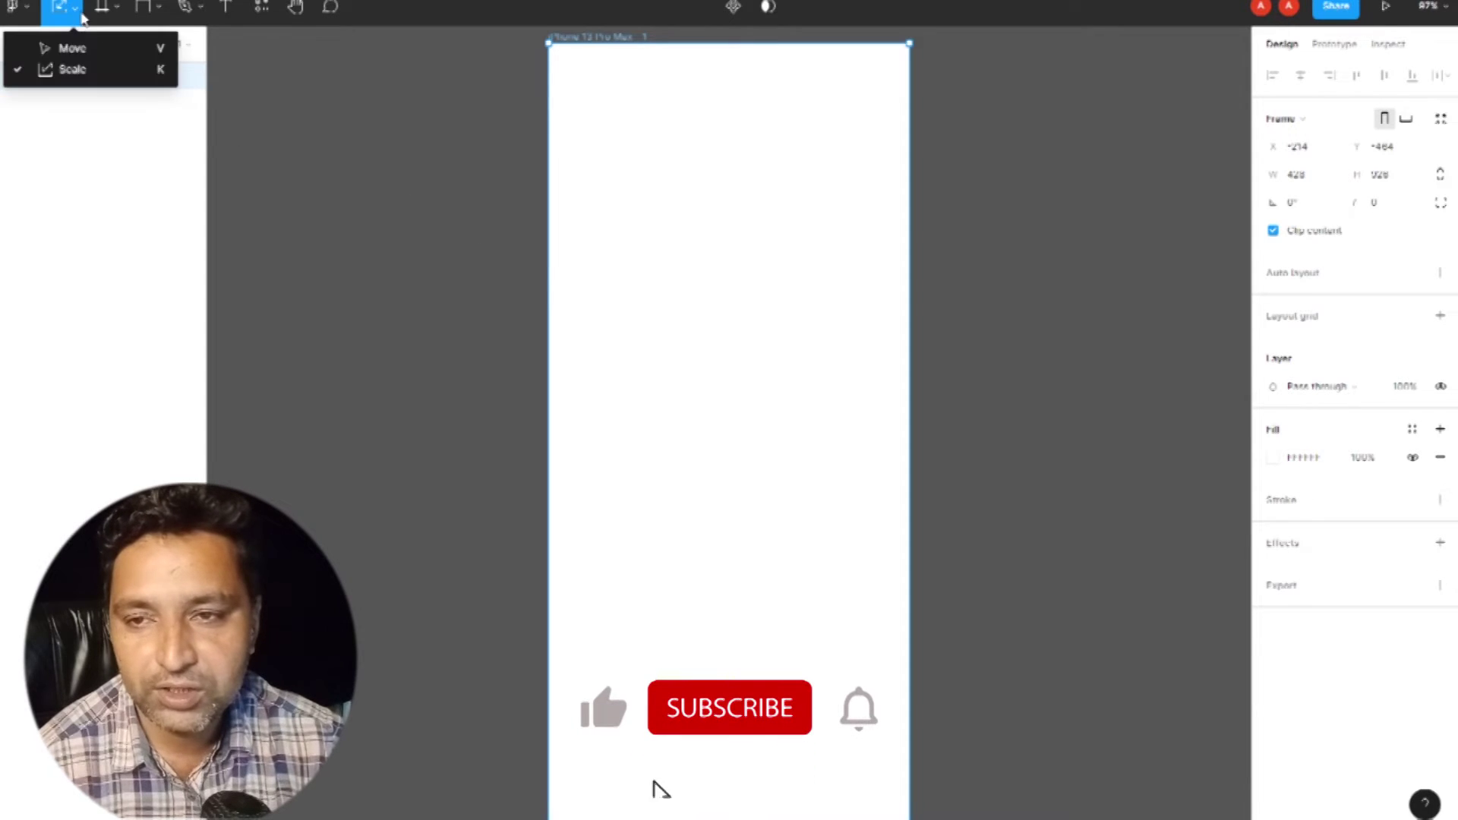
pyautogui.click(95, 59)
pyautogui.moveTo(673, 183); pyautogui.dragTo(948, 169)
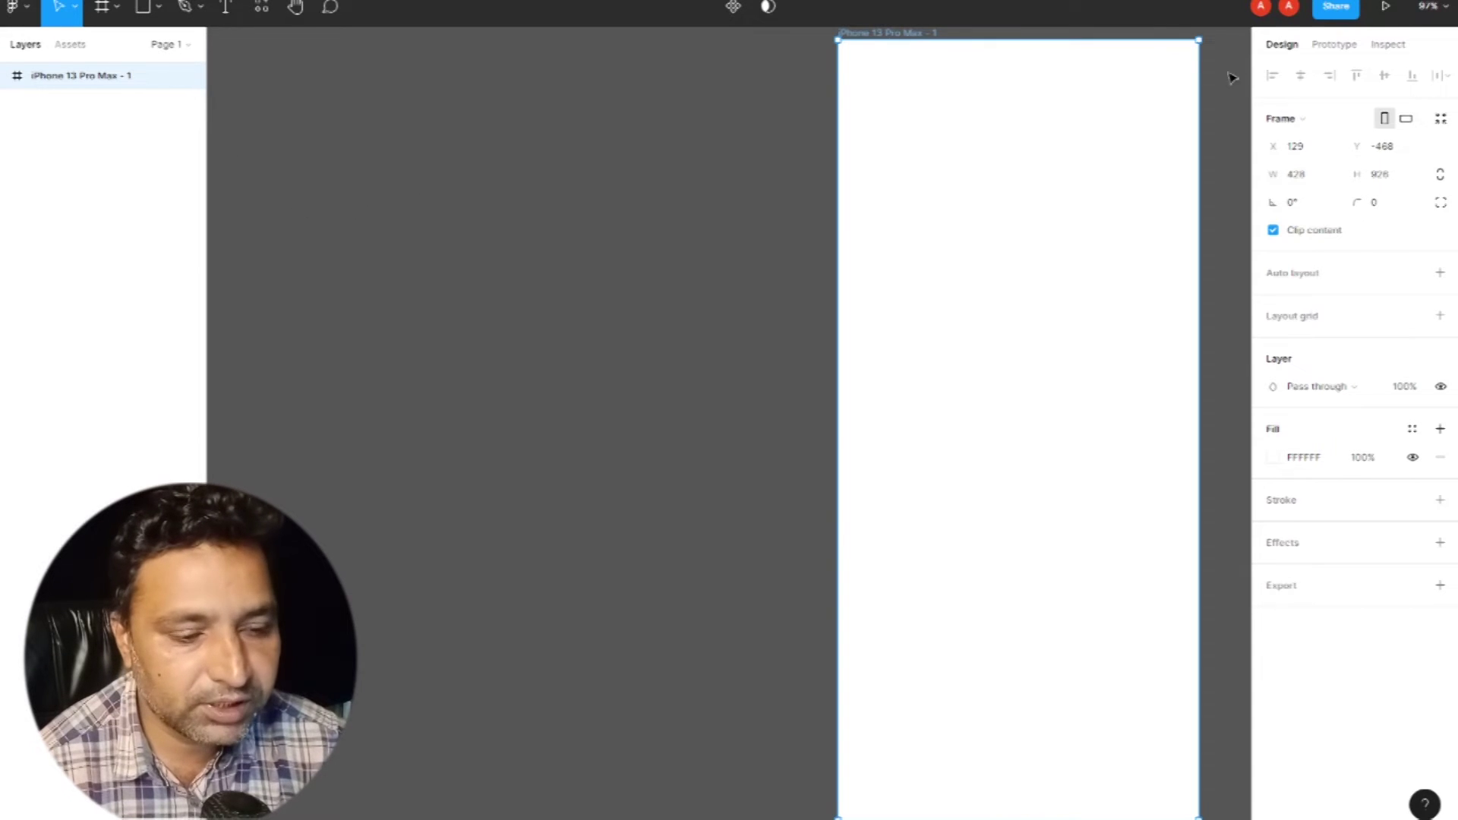
pyautogui.moveTo(1038, 570); pyautogui.dragTo(425, 576)
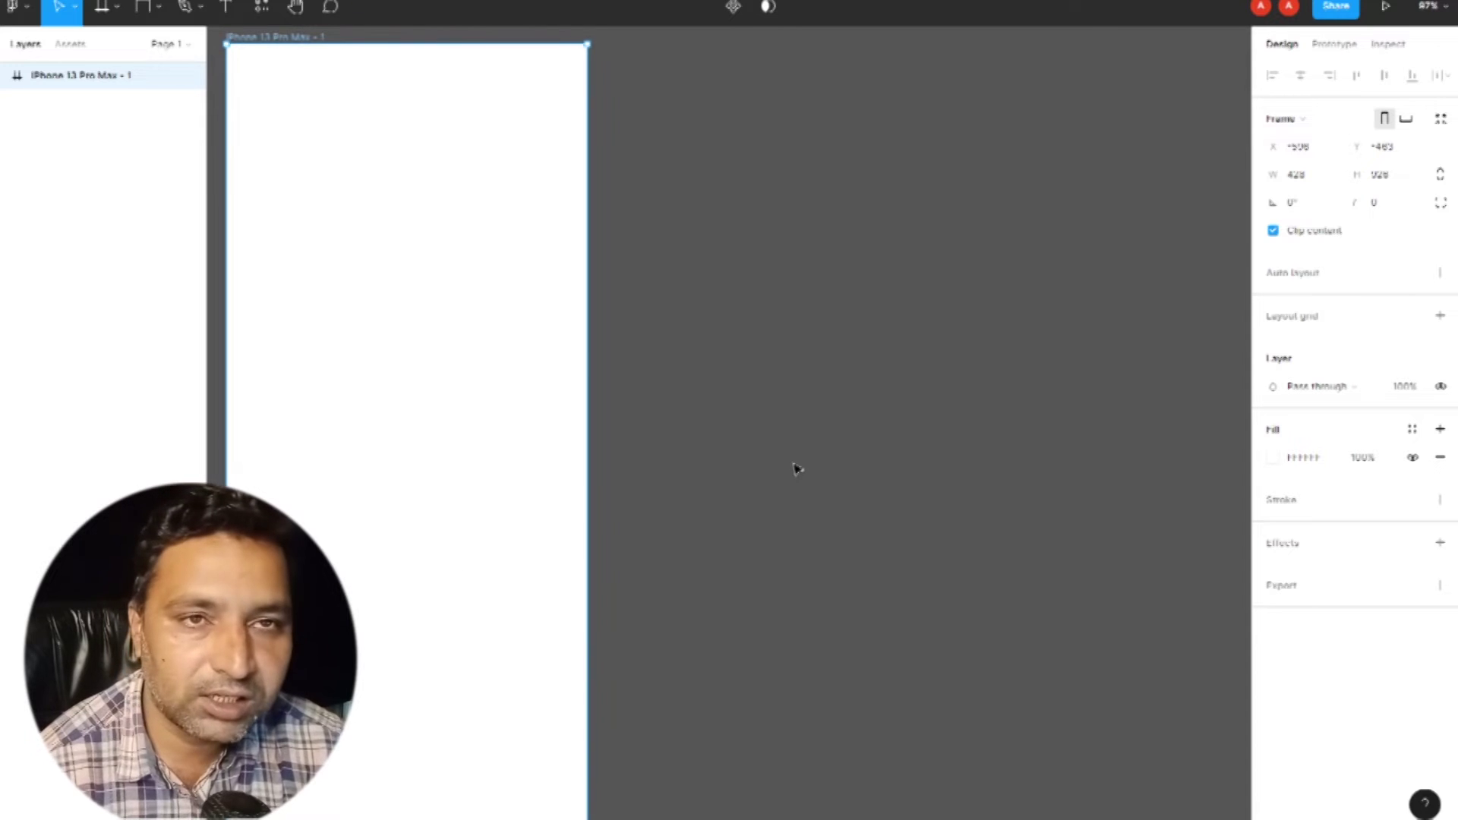
# Step: Enlarge the phone frame to about 517 × 1118.56 with the Scale tool and undo the scaling
pyautogui.click(76, 8)
pyautogui.click(76, 69)
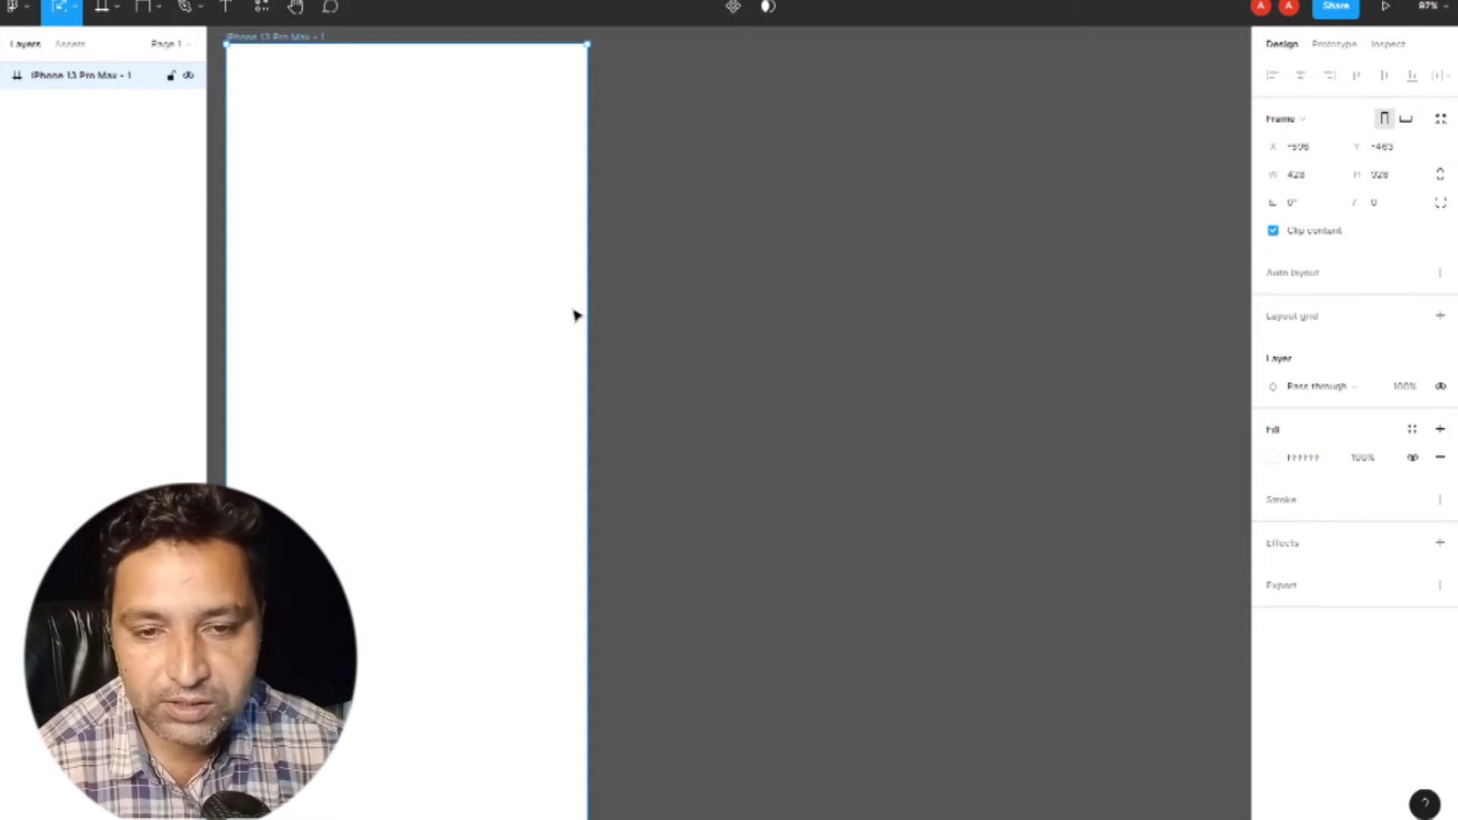
pyautogui.moveTo(584, 309); pyautogui.dragTo(662, 308)
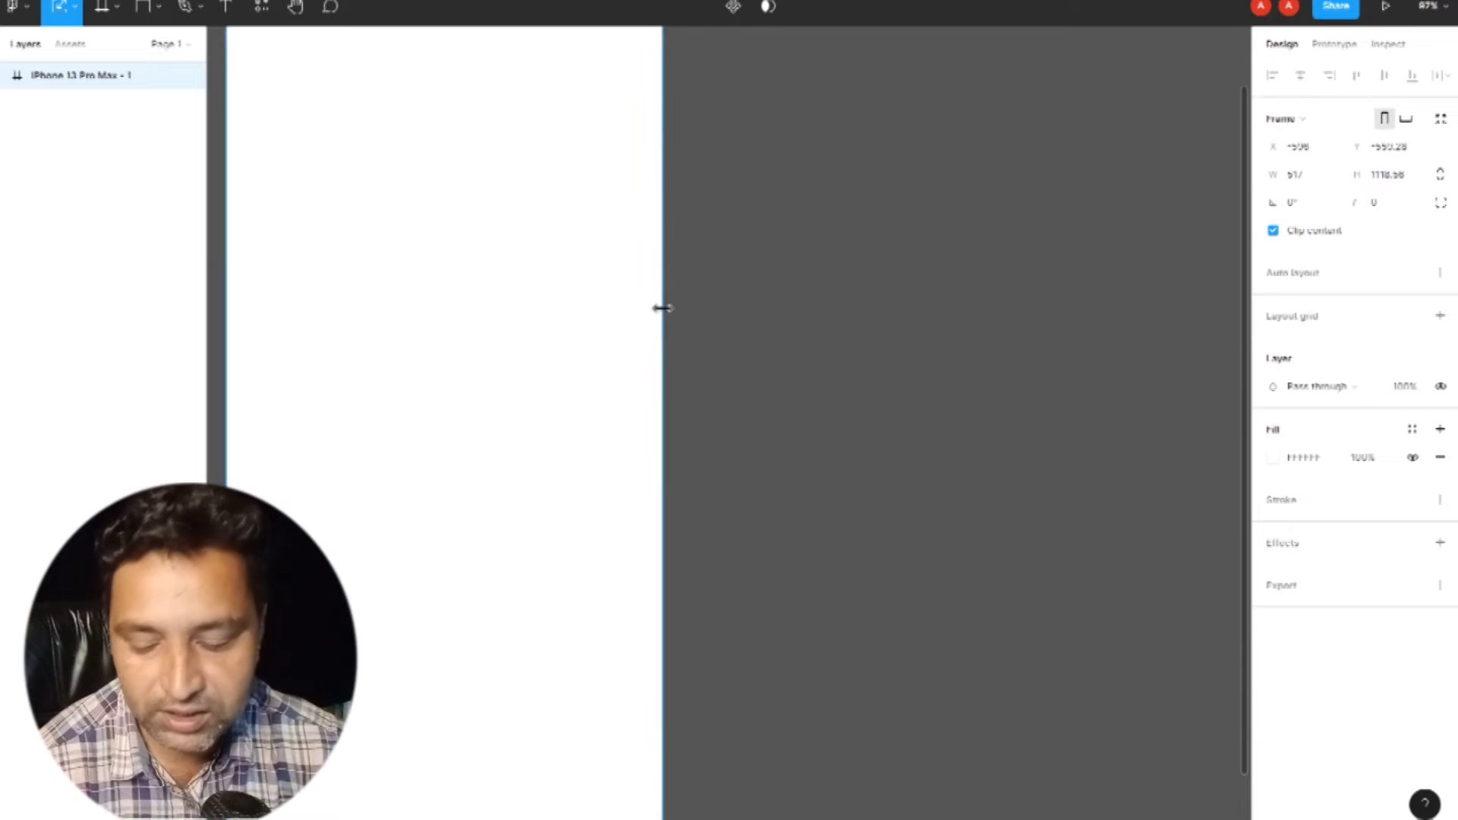
pyautogui.hotkey('ctrl', 'z')
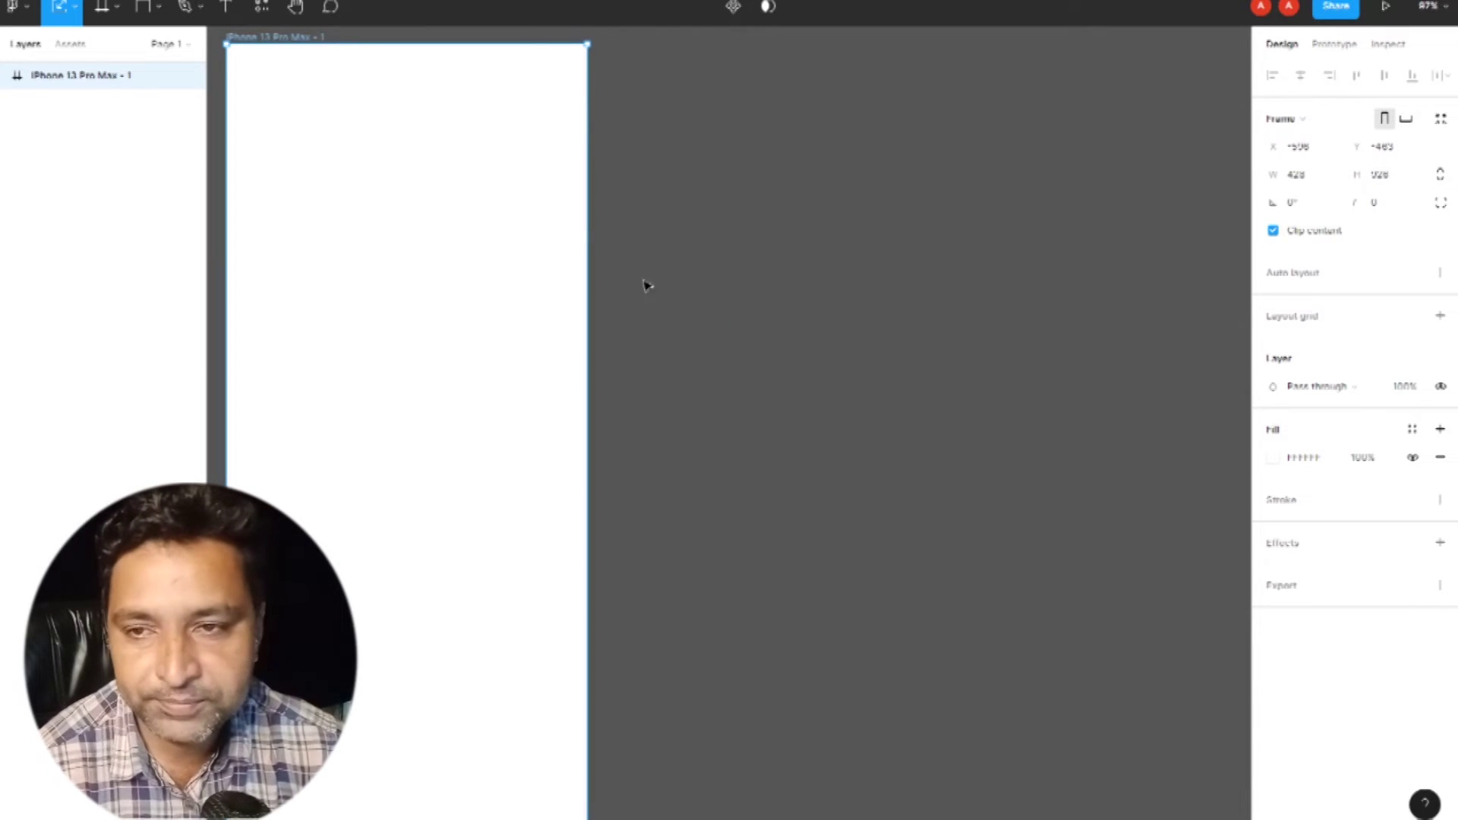
# Step: Move the phone frame with the Move tool to about X -224, Y -463, near the middle of the visible canvas
pyautogui.click(77, 11)
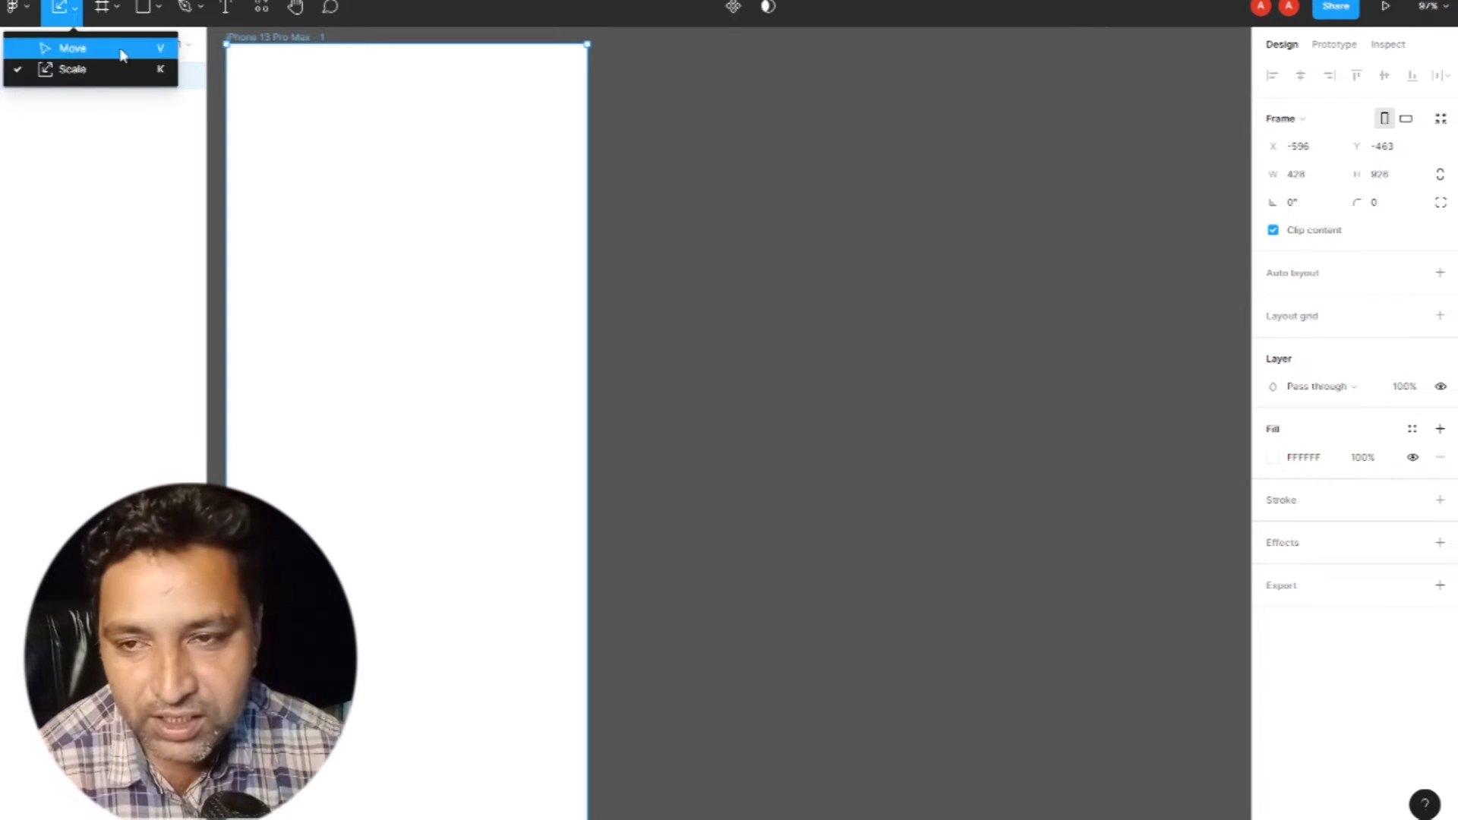
pyautogui.click(117, 10)
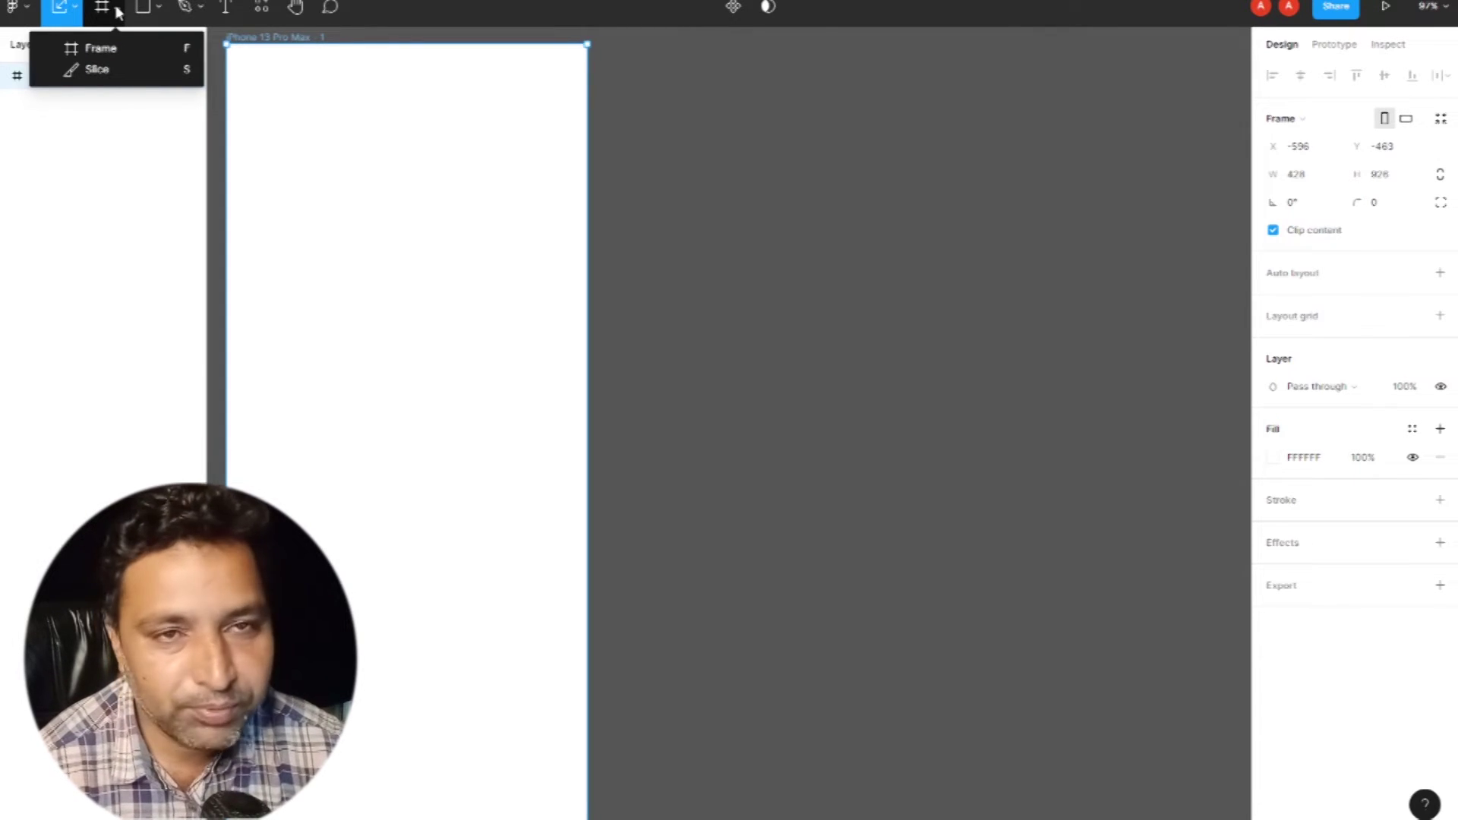
pyautogui.click(121, 49)
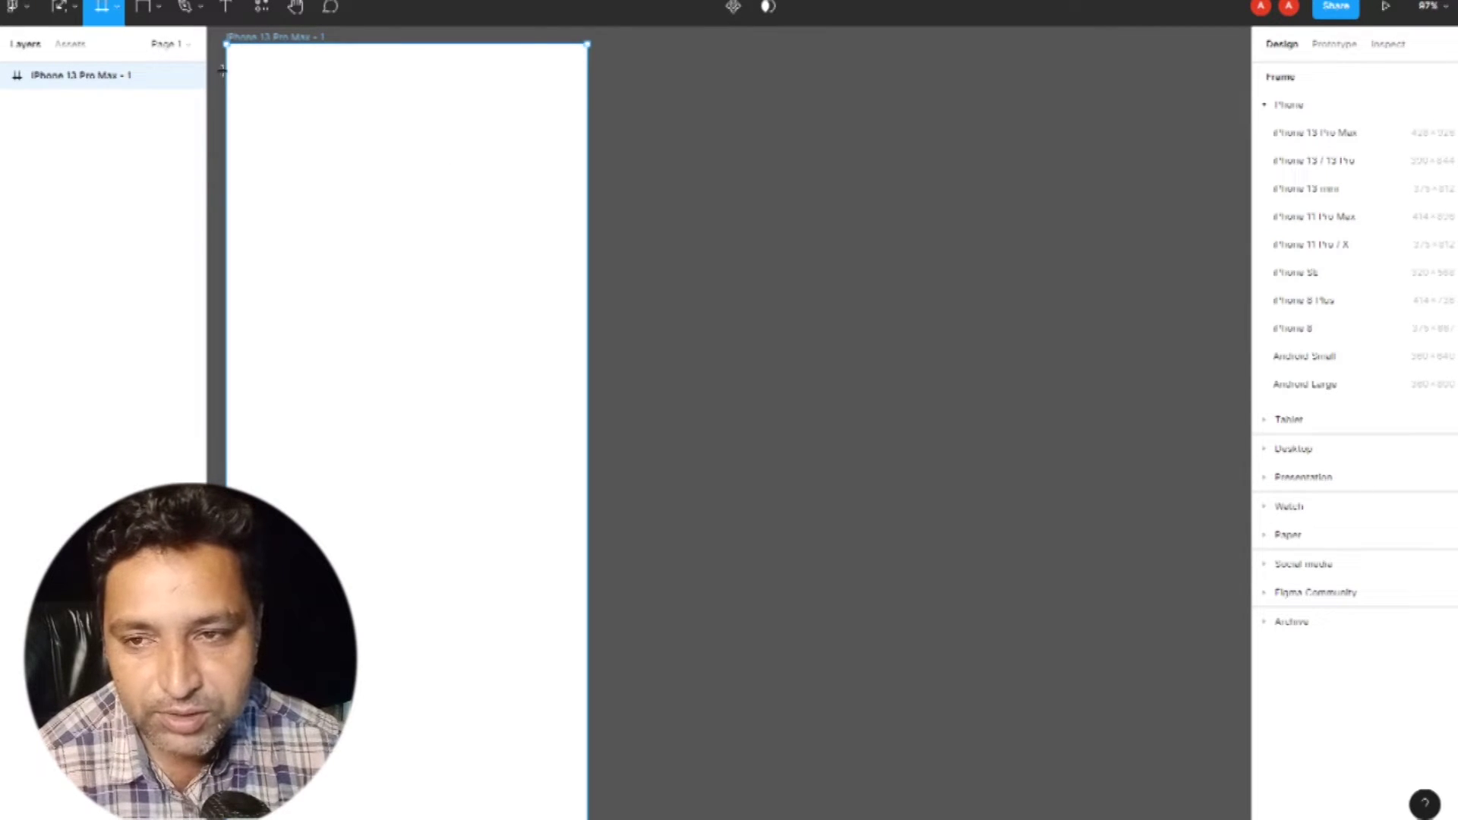
pyautogui.click(69, 9)
pyautogui.click(74, 48)
pyautogui.moveTo(382, 188); pyautogui.dragTo(671, 182)
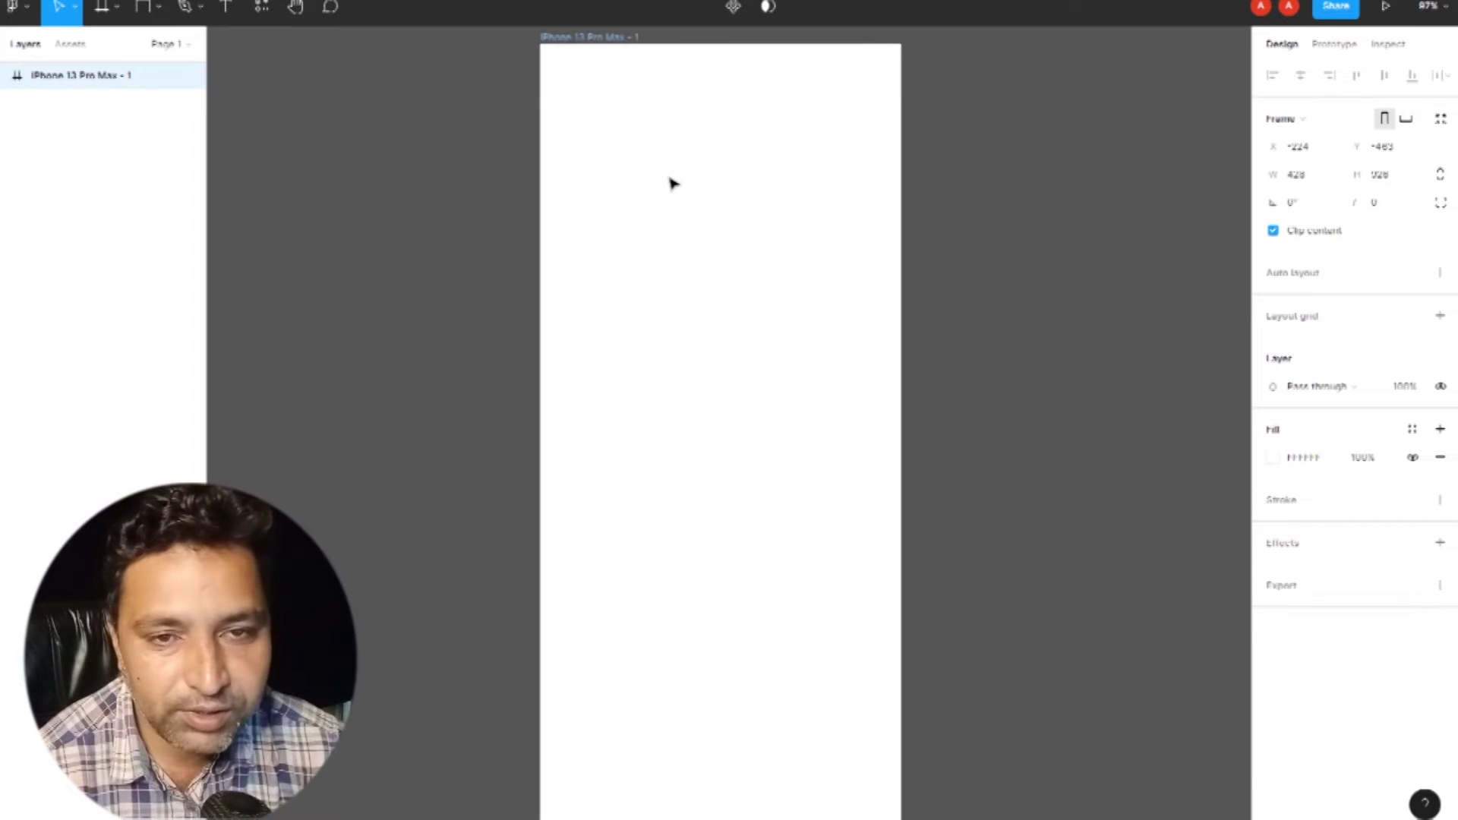
pyautogui.click(118, 12)
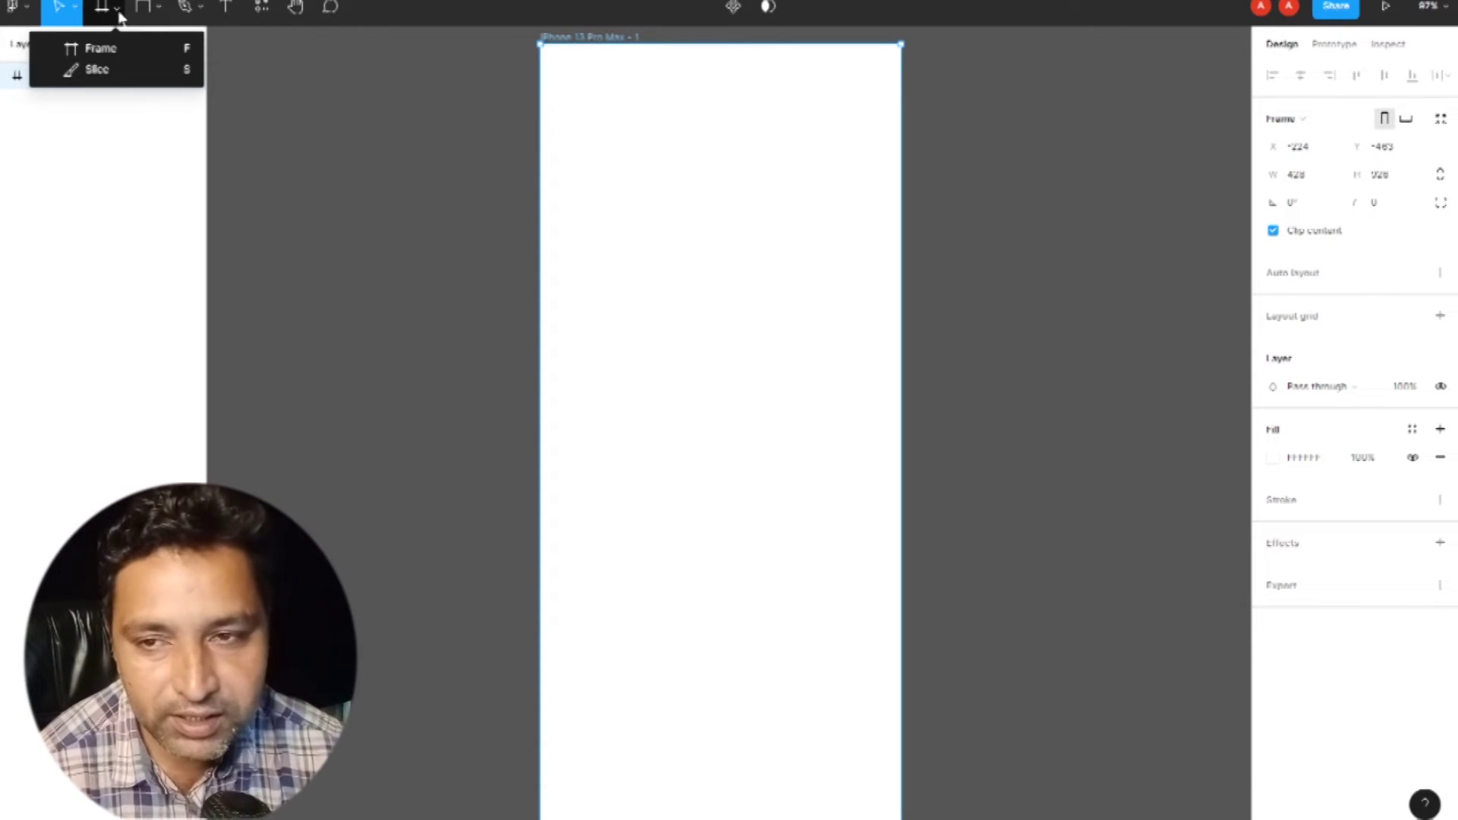
pyautogui.click(32, 14)
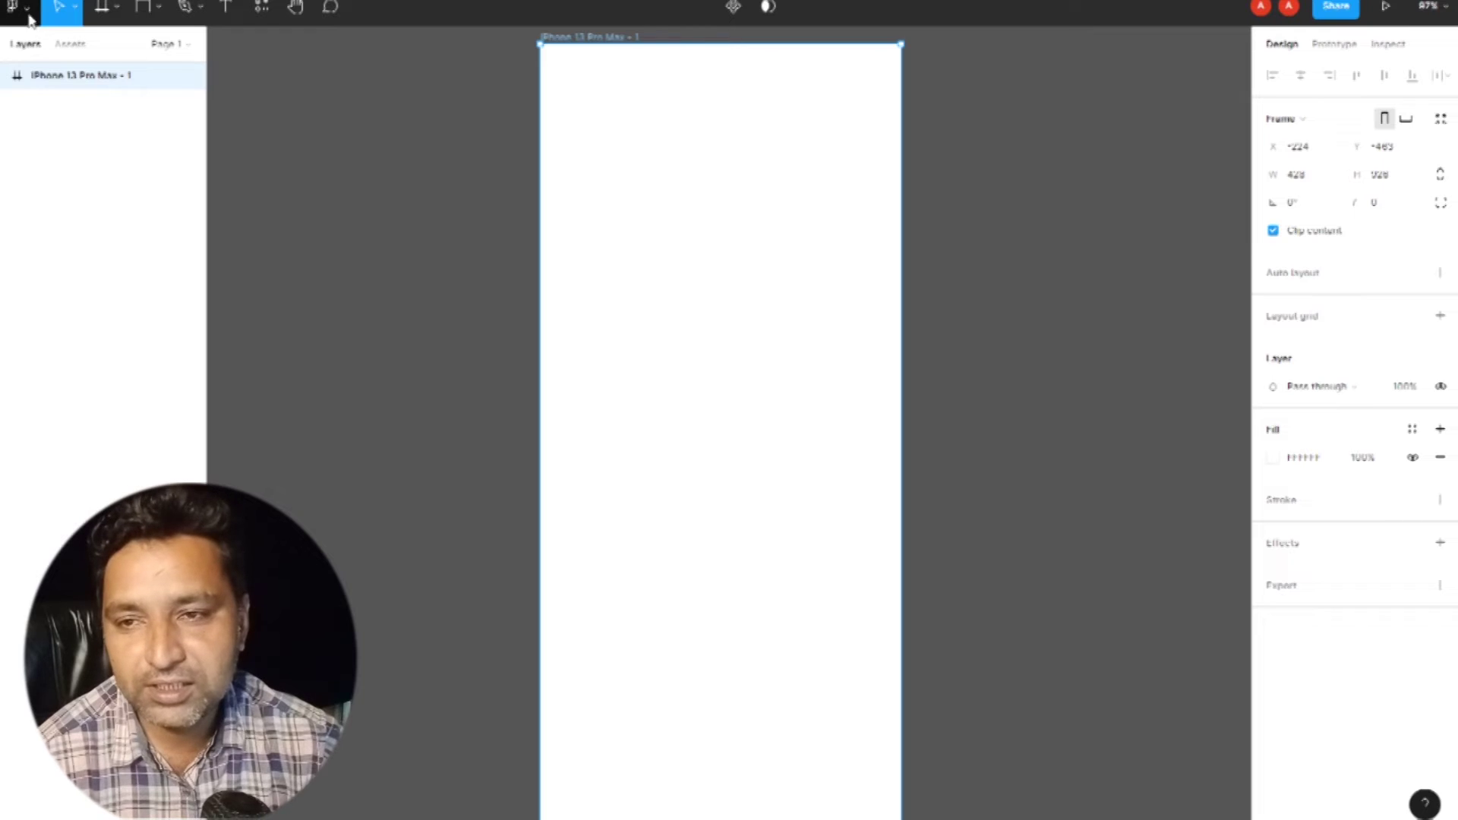
pyautogui.click(29, 16)
pyautogui.moveTo(52, 85)
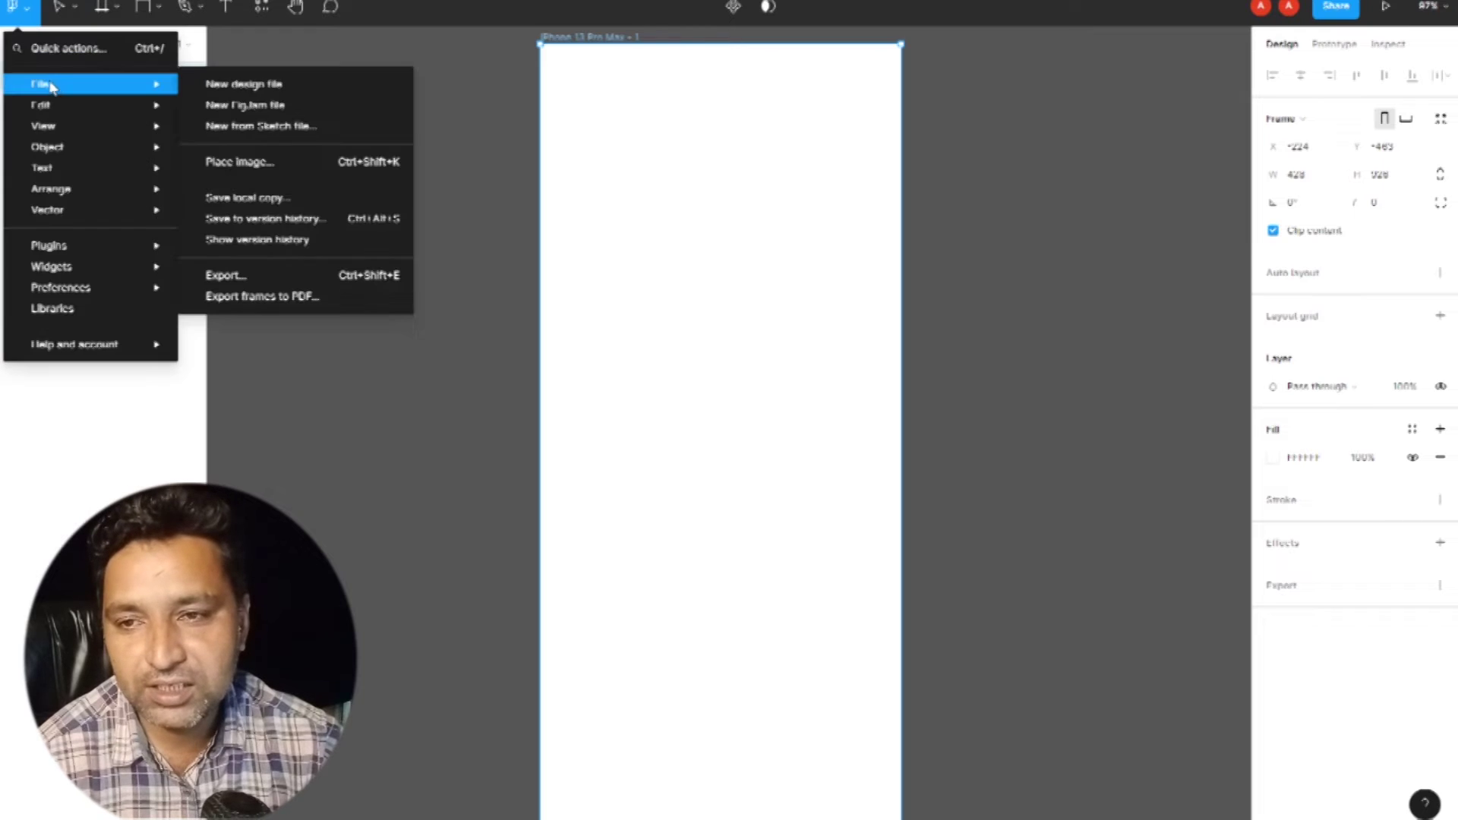
pyautogui.click(488, 200)
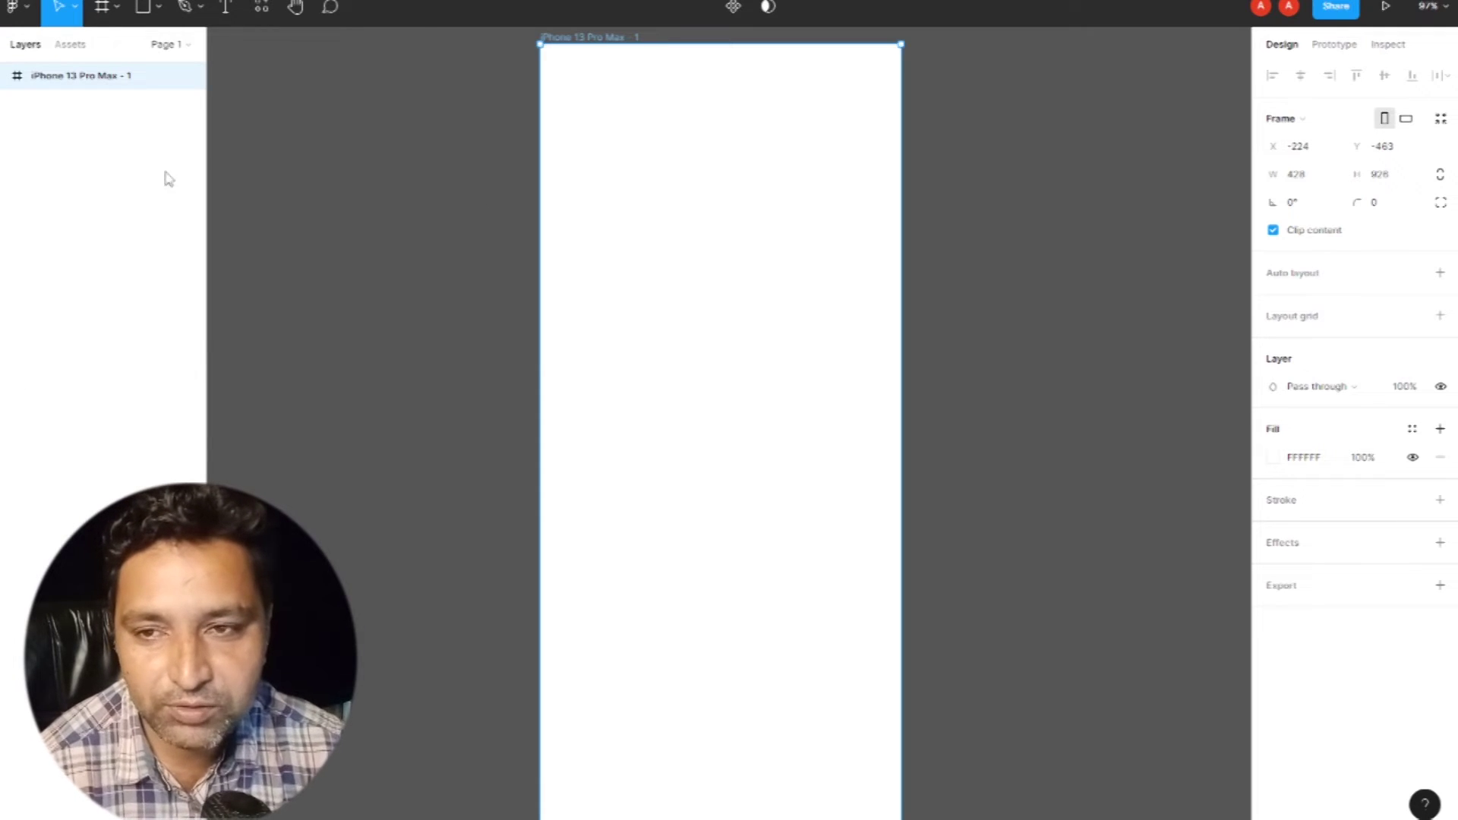
# Step: Add an iPhone 8 Plus frame beside the iPhone 13 Pro Max frame from the phone presets of the Frame tool
pyautogui.click(116, 9)
pyautogui.click(131, 48)
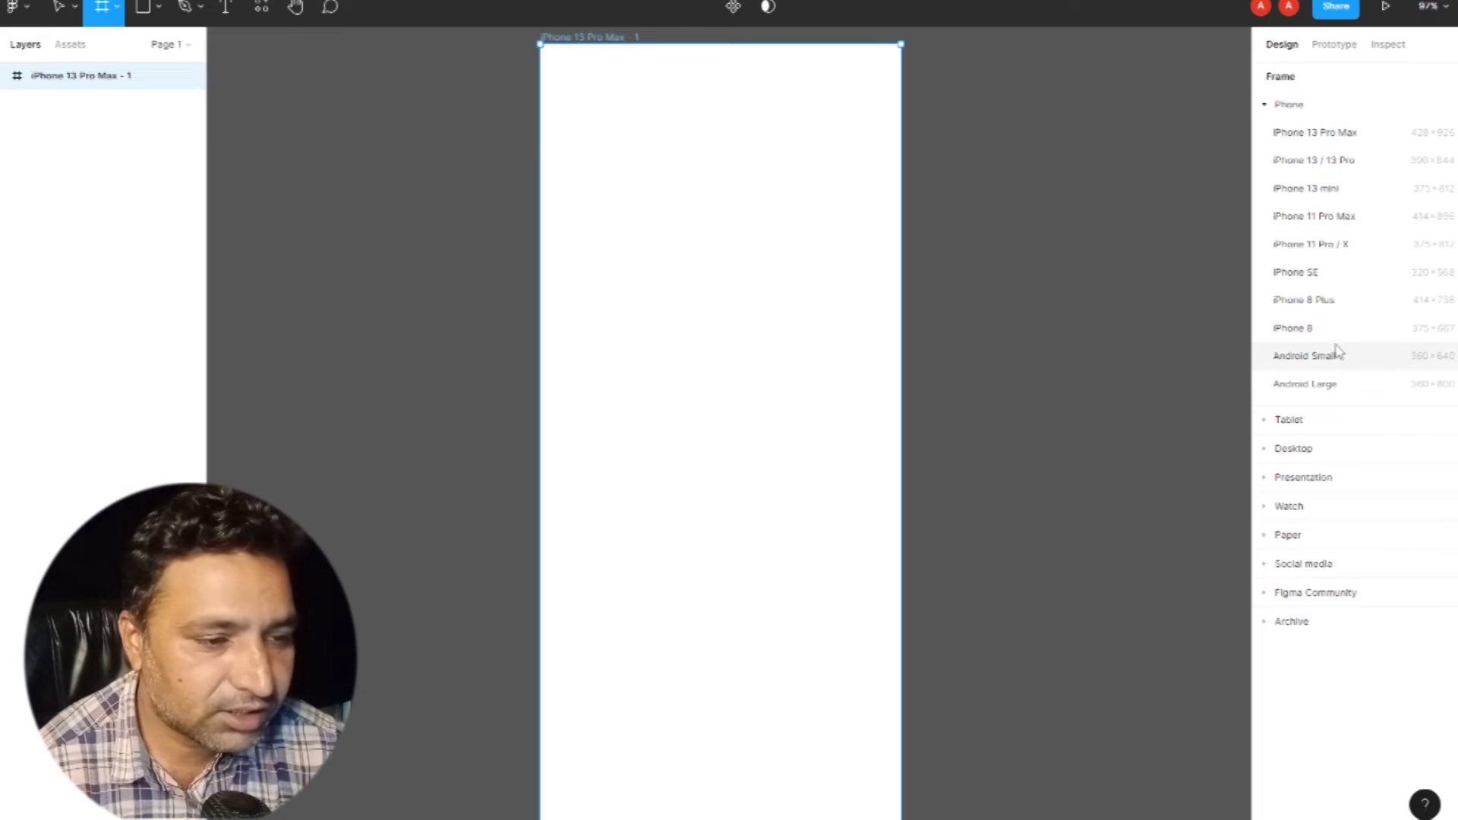
pyautogui.click(1321, 300)
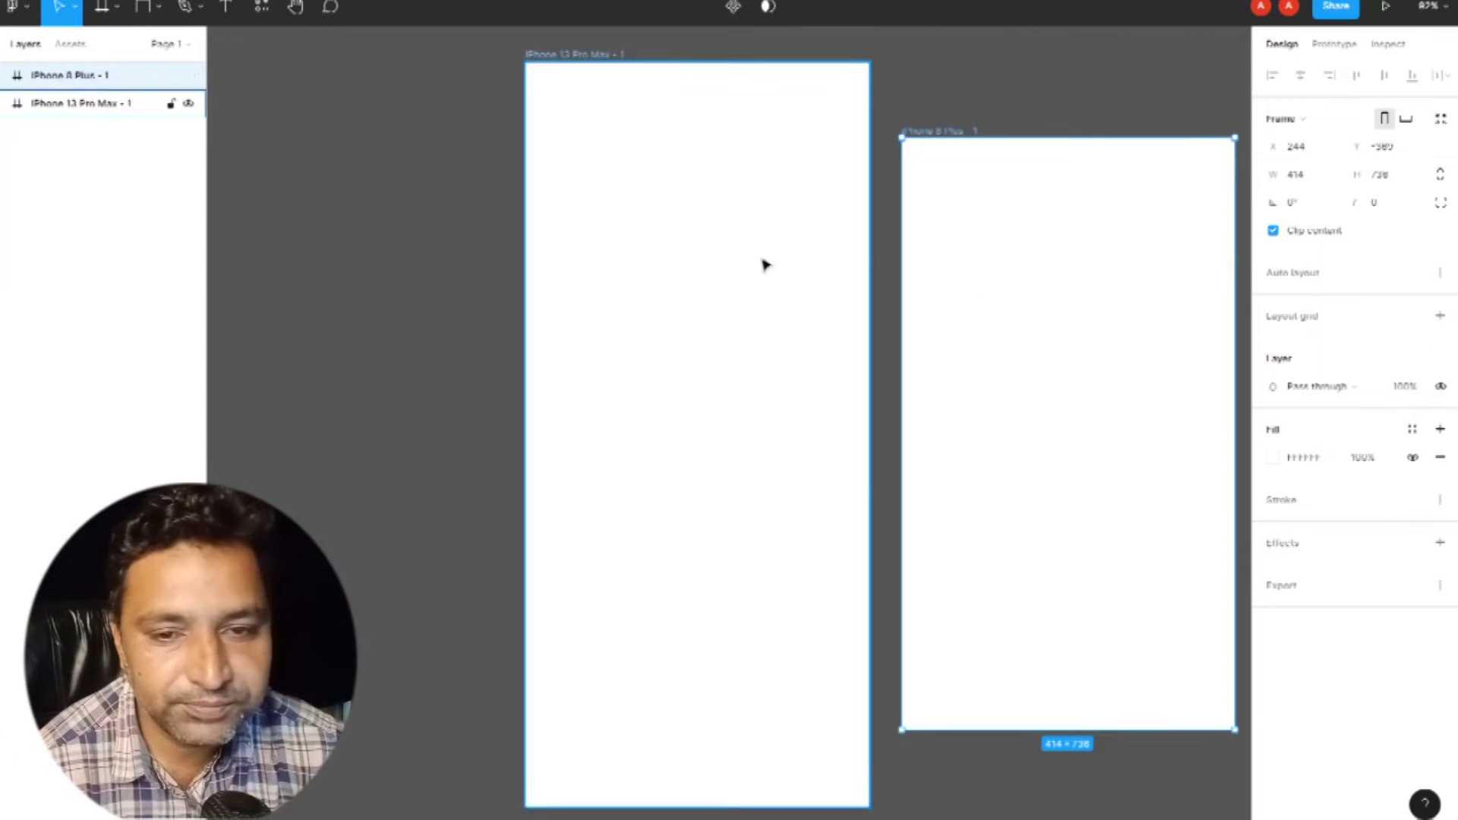
pyautogui.moveTo(668, 277); pyautogui.dragTo(562, 280)
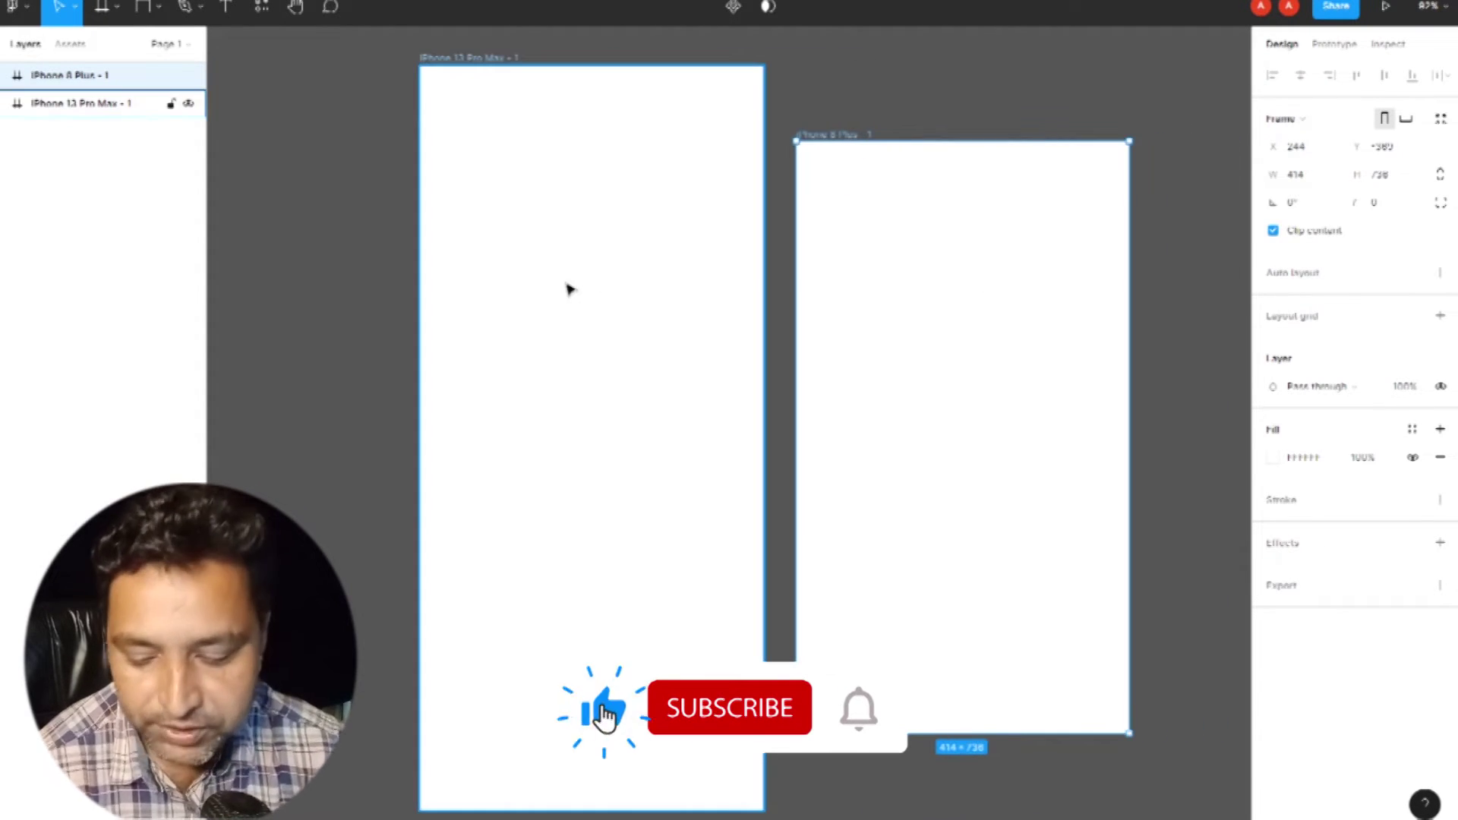
pyautogui.moveTo(602, 286); pyautogui.dragTo(573, 289)
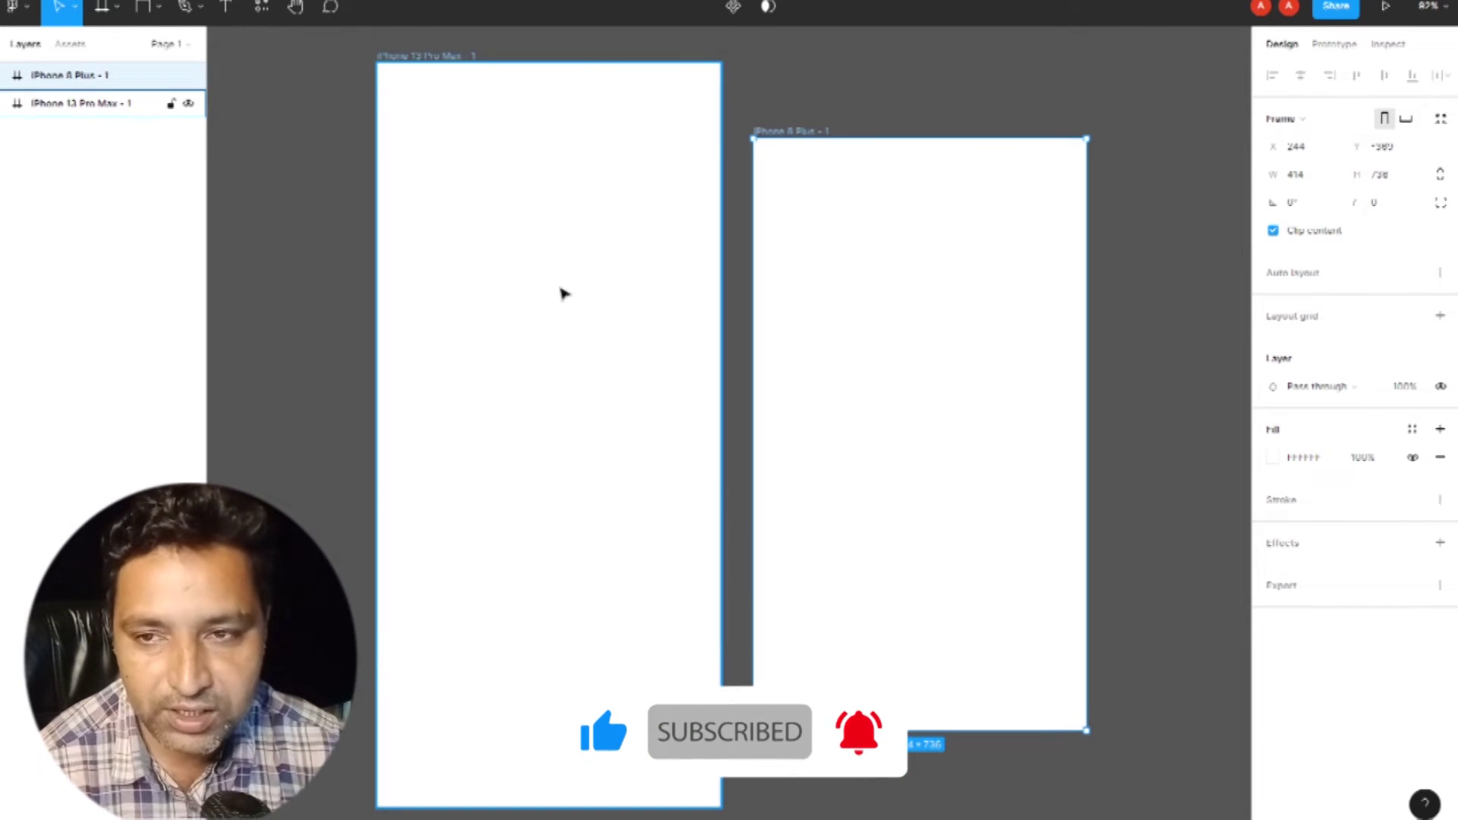
# Step: Draw three slices down the iPhone 13 Pro Max frame with the Slice tool, the lower two about 189 × 142 and 234 × 187
pyautogui.click(118, 9)
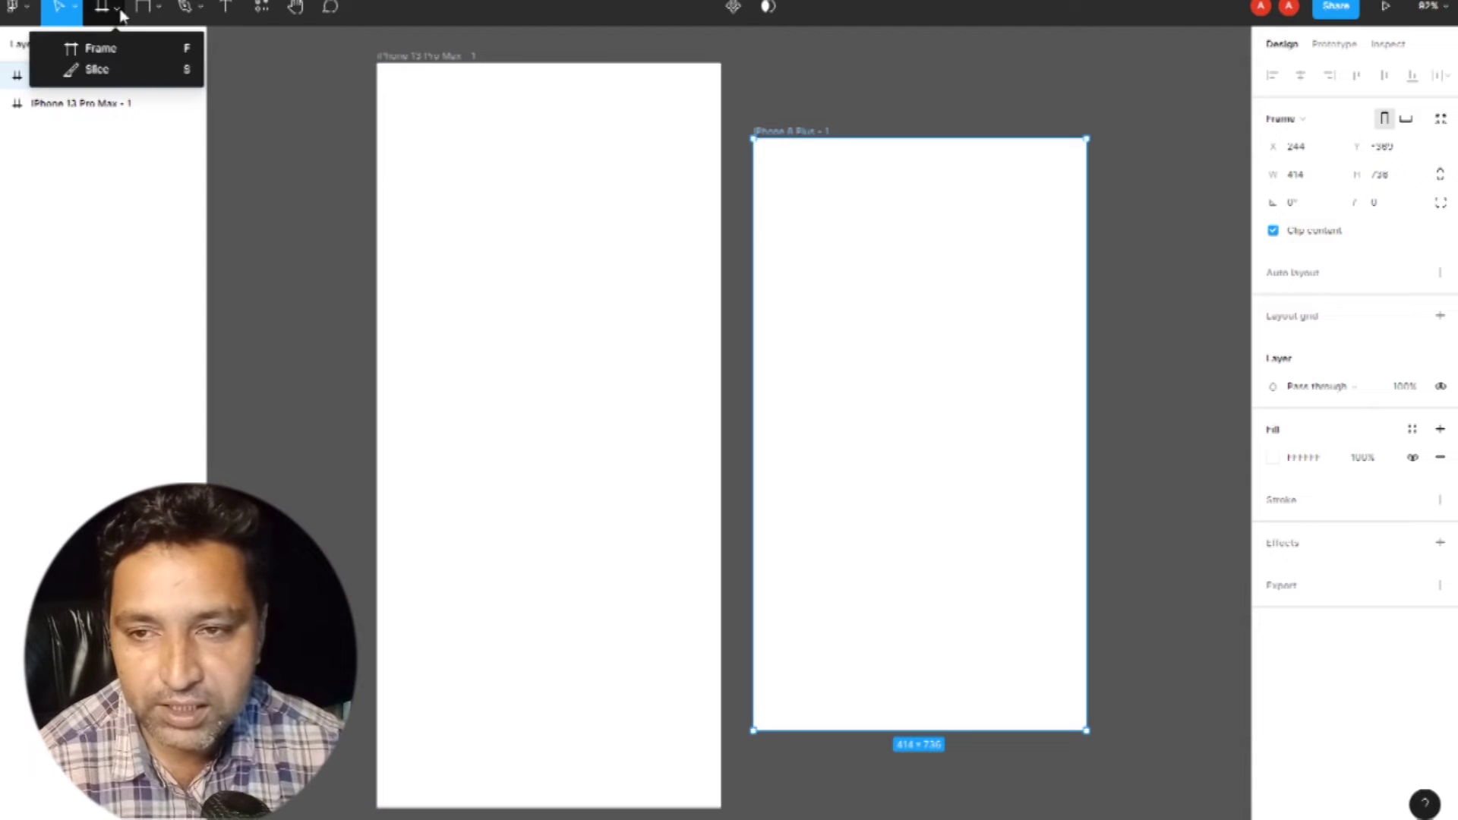
pyautogui.click(139, 76)
pyautogui.moveTo(423, 110); pyautogui.dragTo(534, 183)
pyautogui.moveTo(539, 251); pyautogui.dragTo(682, 341)
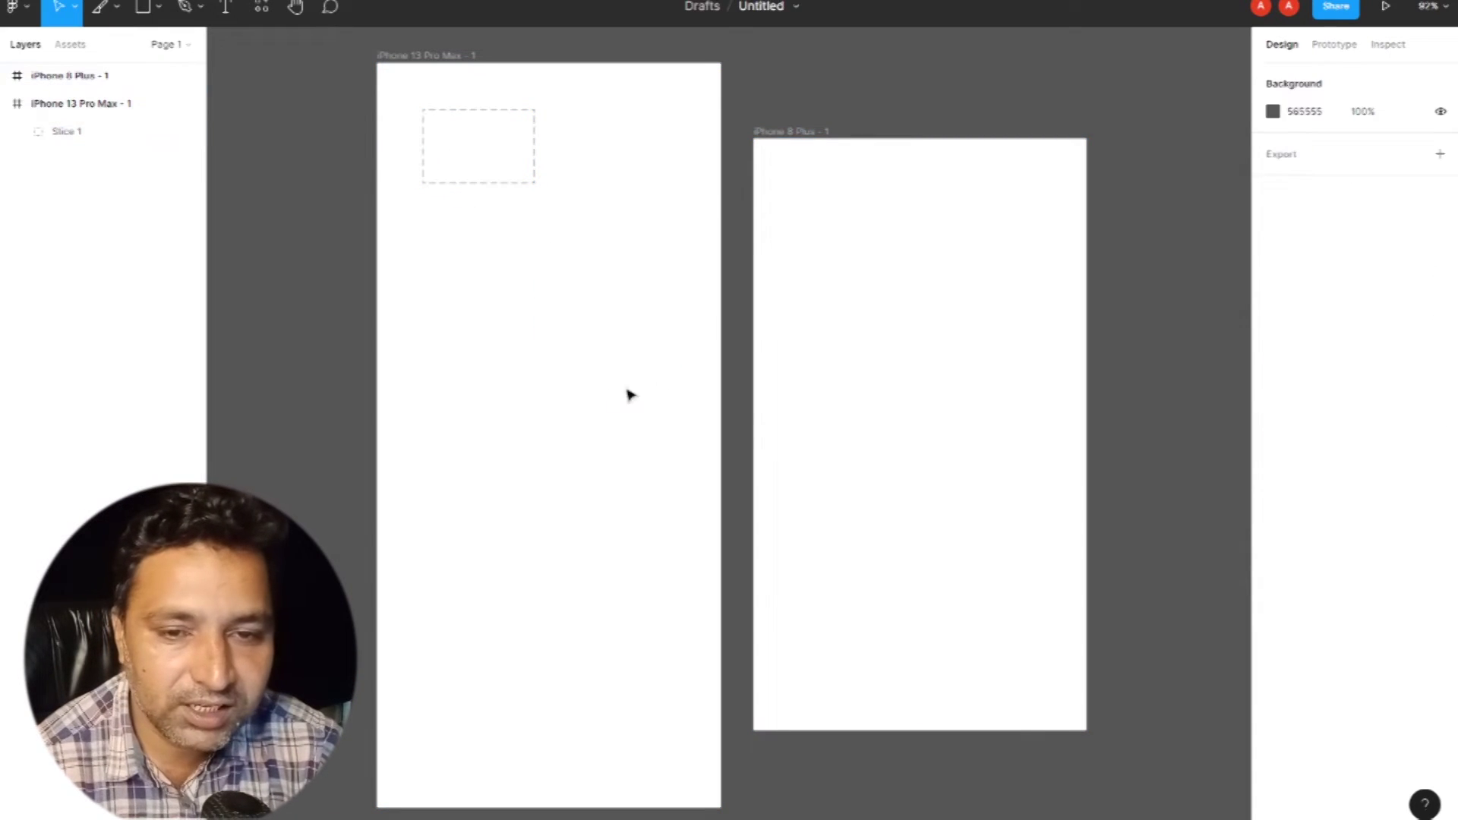
pyautogui.press('s')
pyautogui.moveTo(483, 265); pyautogui.dragTo(634, 380)
pyautogui.press('s')
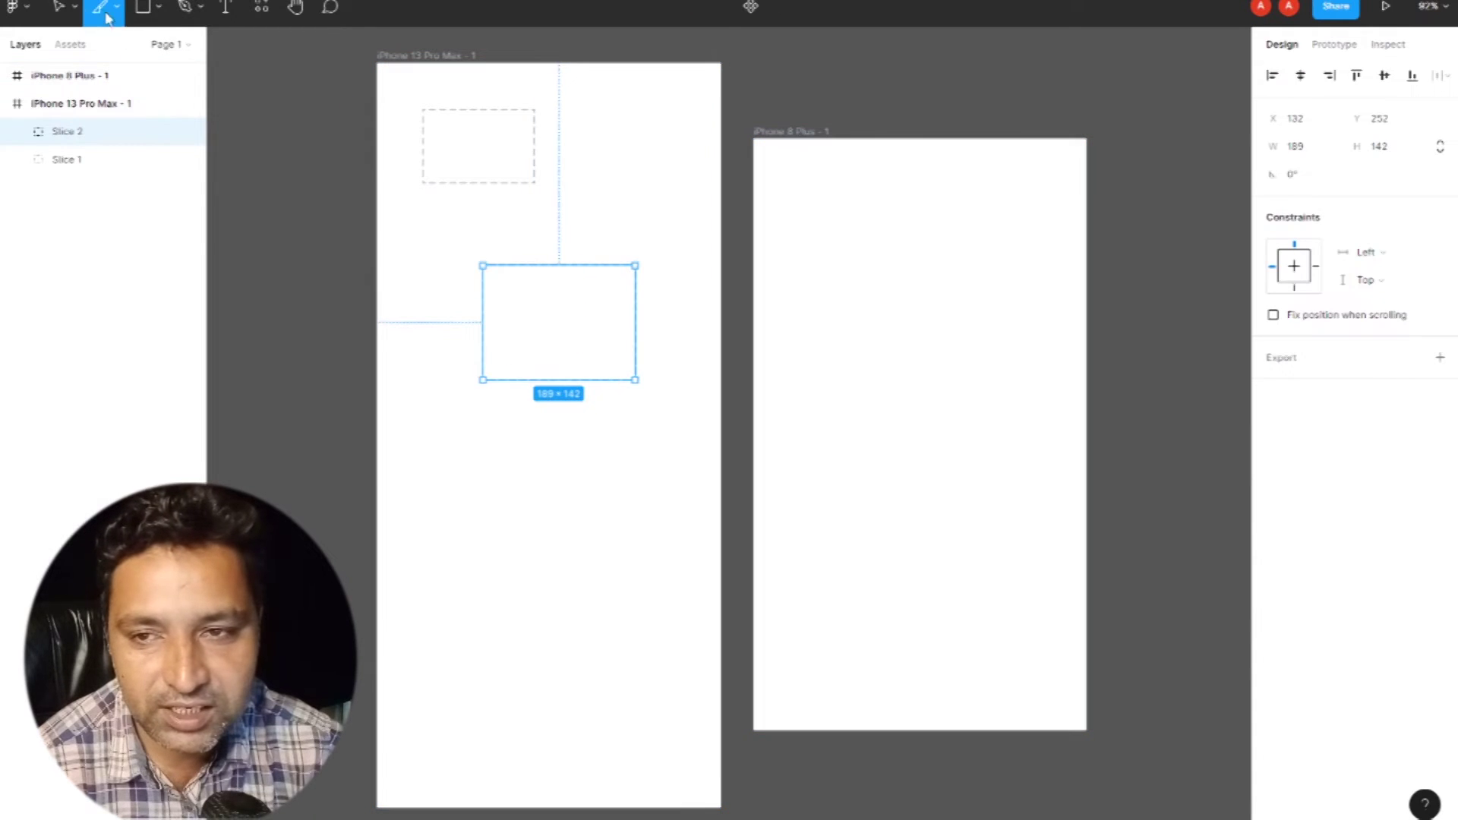
pyautogui.moveTo(484, 478); pyautogui.dragTo(671, 627)
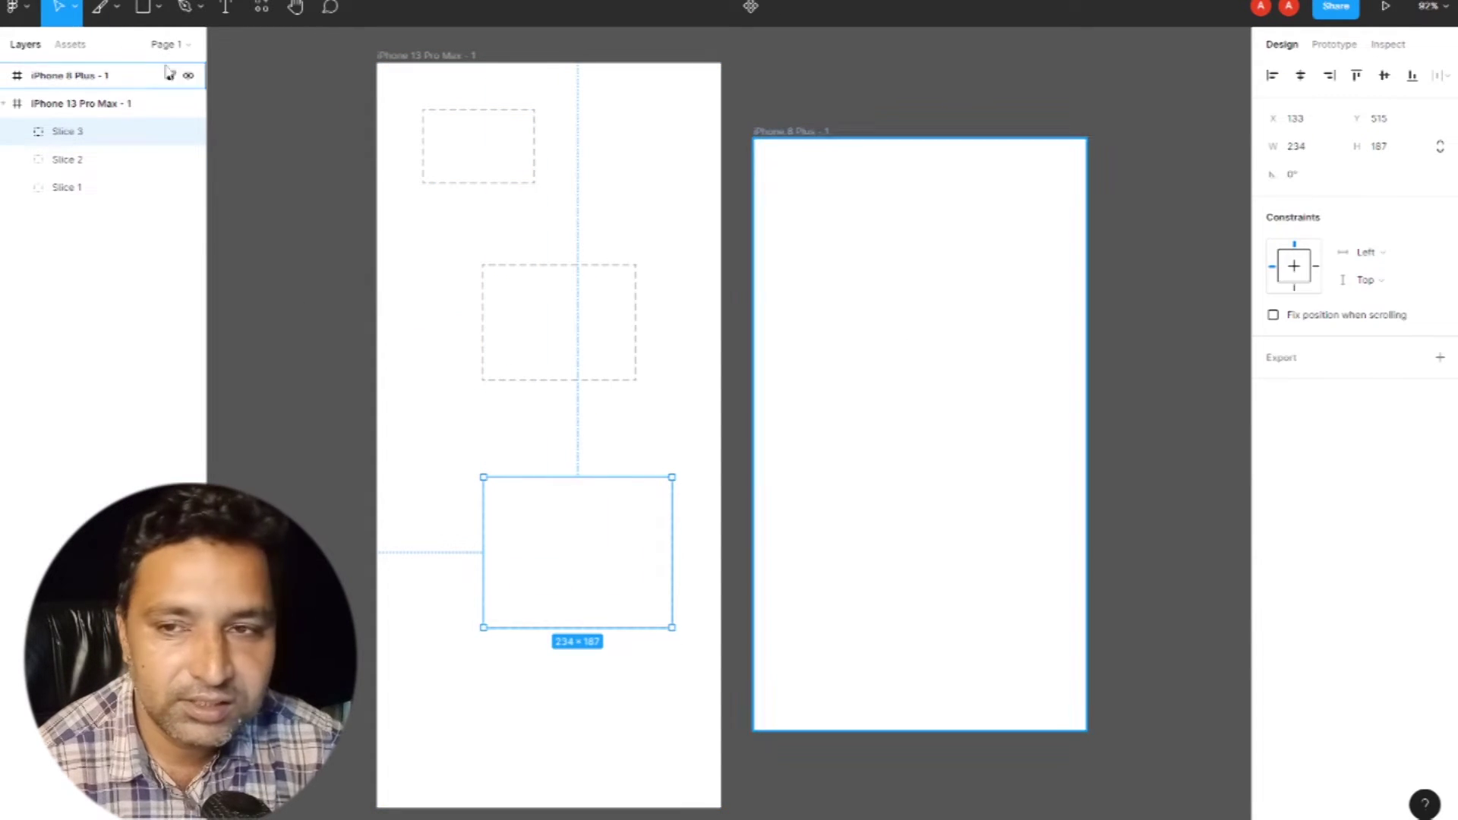
# Step: Draw a slice about 146 × 131 in the iPhone 8 Plus frame and add a 1x PNG export setting to it
pyautogui.press('s')
pyautogui.moveTo(845, 227); pyautogui.dragTo(963, 333)
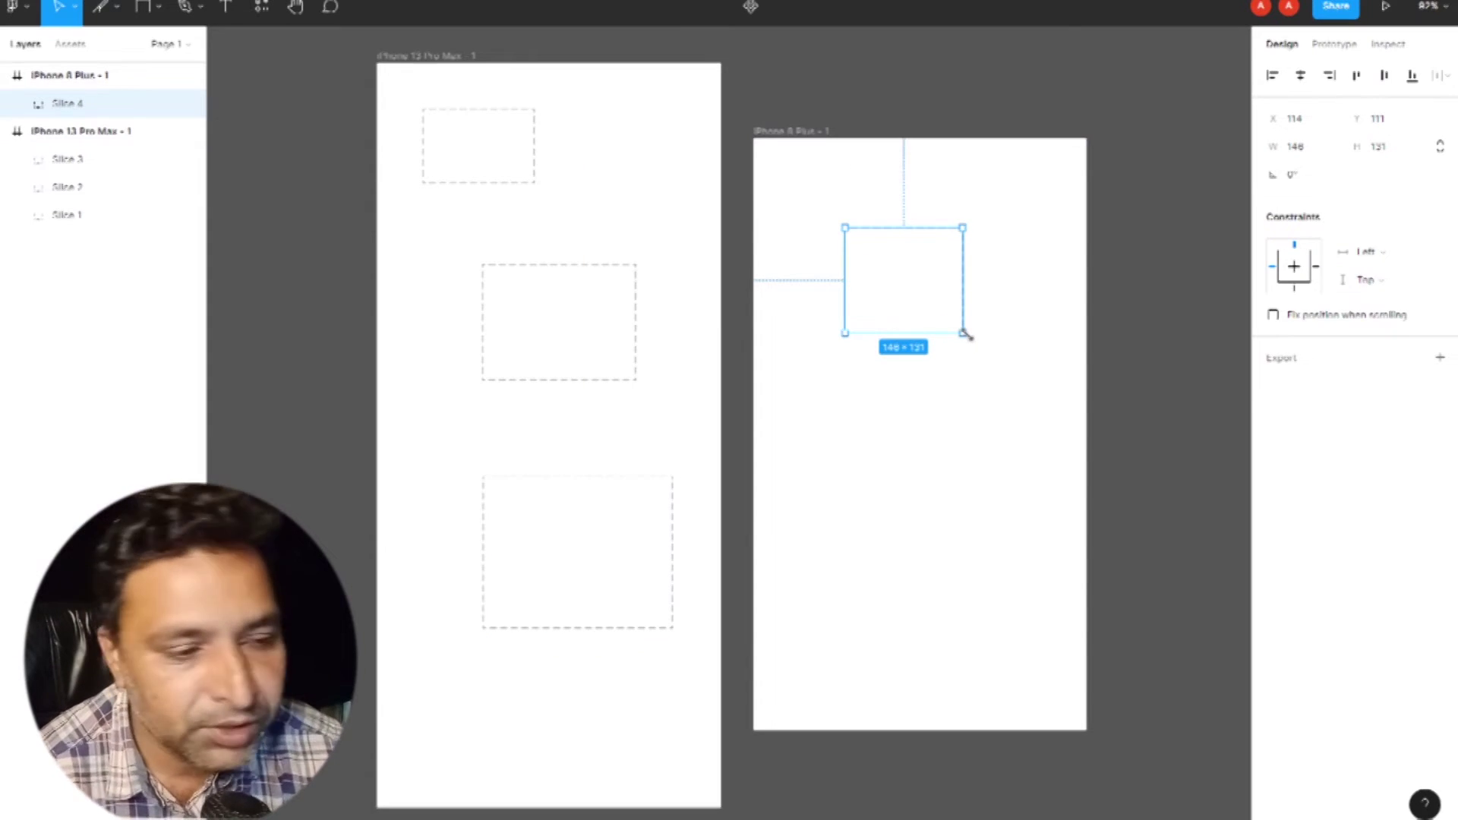
pyautogui.click(1299, 362)
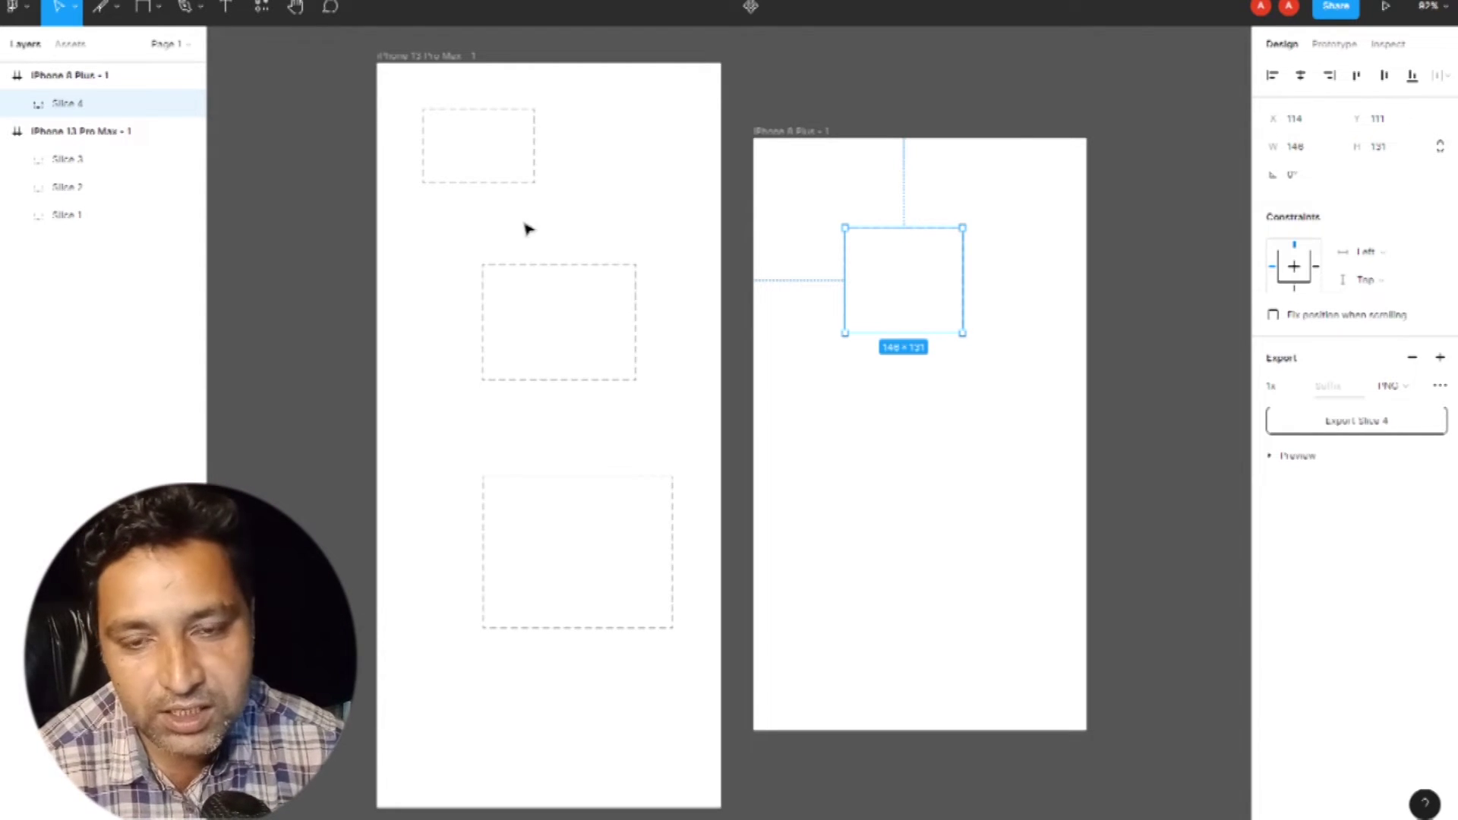
# Step: Undo the export setting, all the slices and the iPhone 8 Plus frame, leaving only the iPhone 13 Pro Max frame
pyautogui.hotkey('ctrl', 'z')
pyautogui.hotkey('ctrl', 'z')
pyautogui.hotkey('ctrl', 'z')
pyautogui.hotkey('ctrl', 'z')
pyautogui.hotkey('ctrl', 'z')
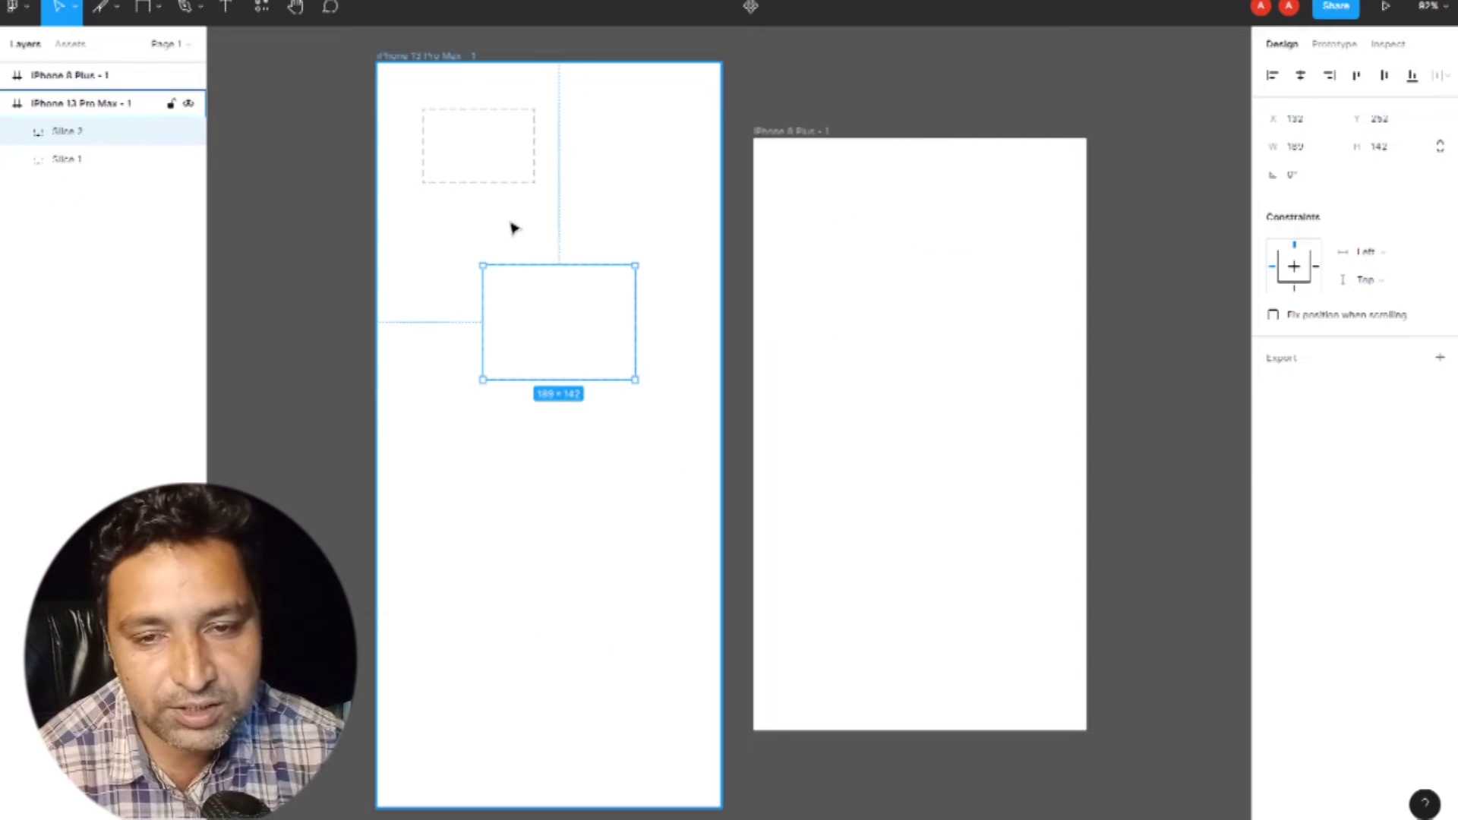
pyautogui.hotkey('ctrl', 'z')
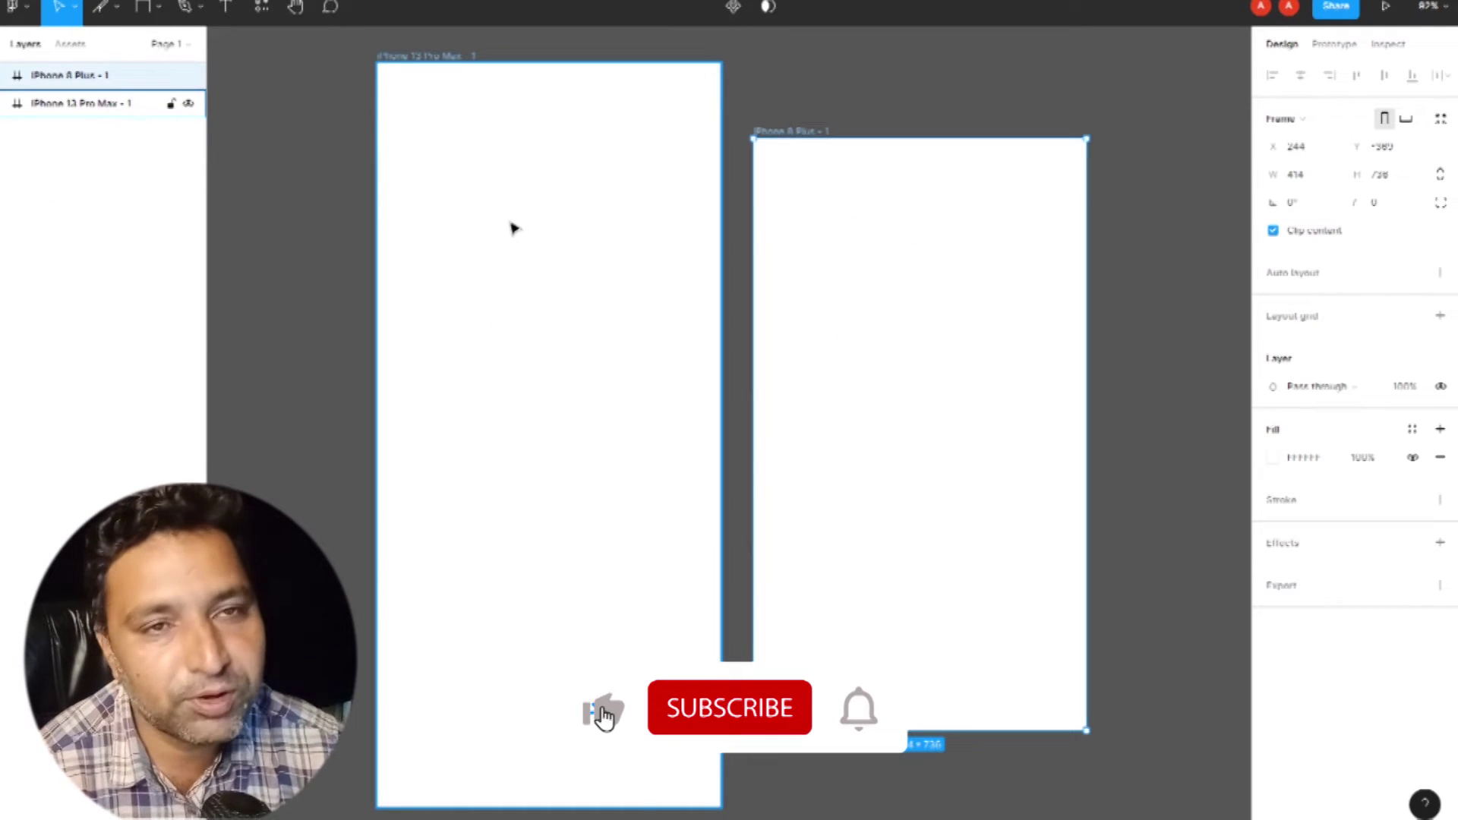
pyautogui.hotkey('ctrl', 'z')
pyautogui.hscroll(-4, 586, 244)
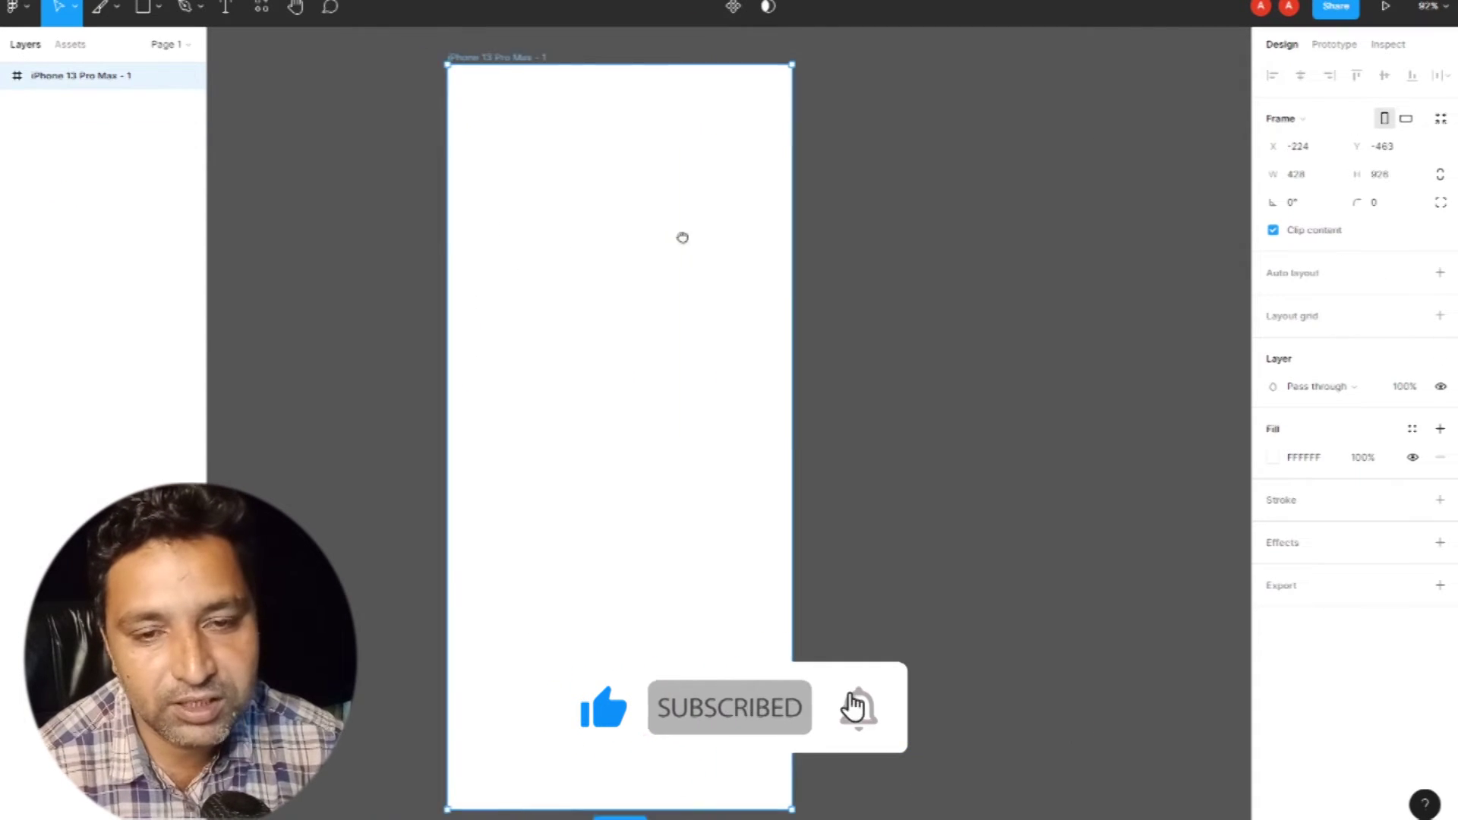
pyautogui.click(14, 8)
pyautogui.moveTo(75, 111)
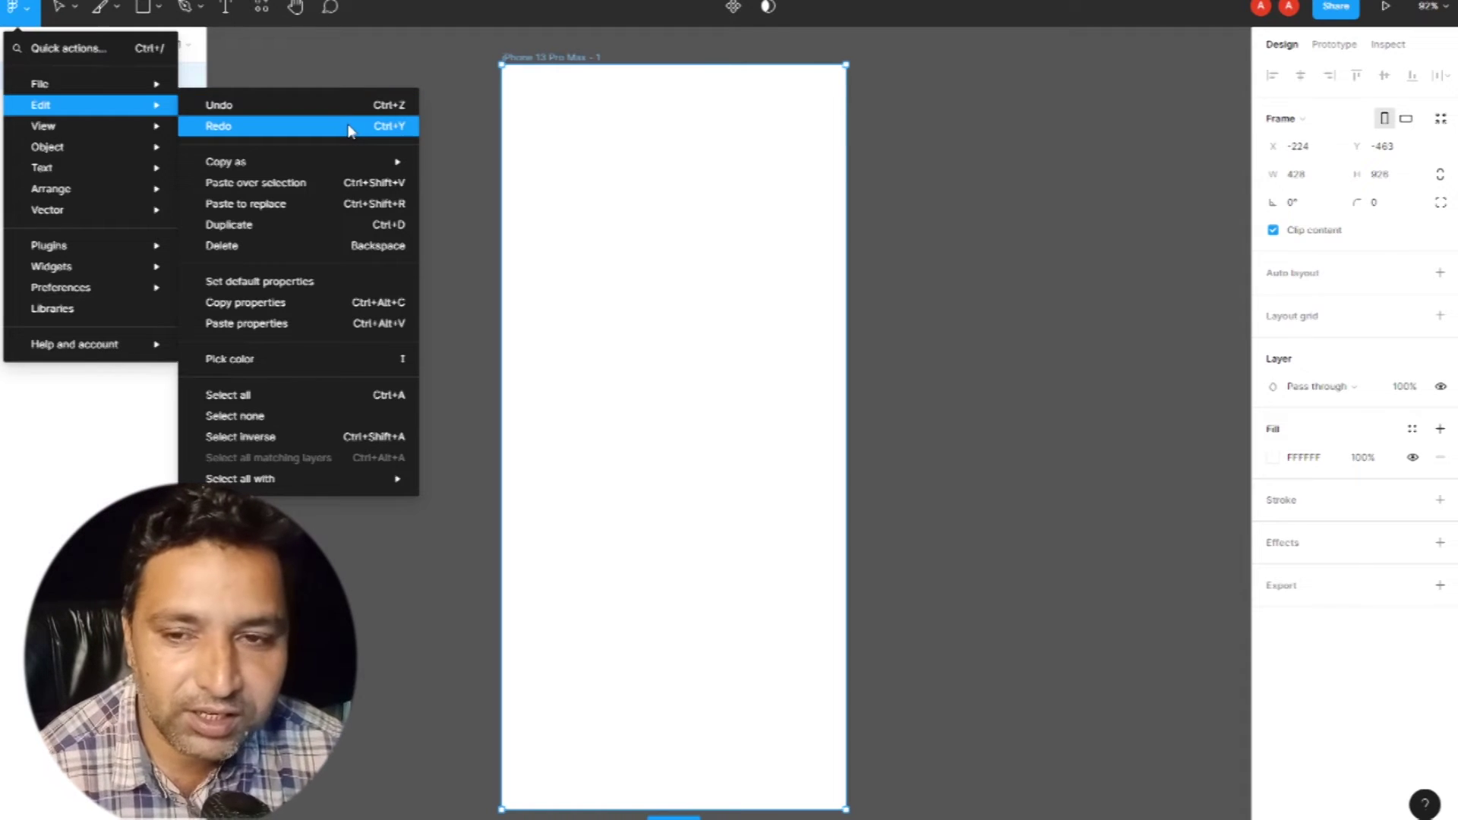
pyautogui.click(460, 162)
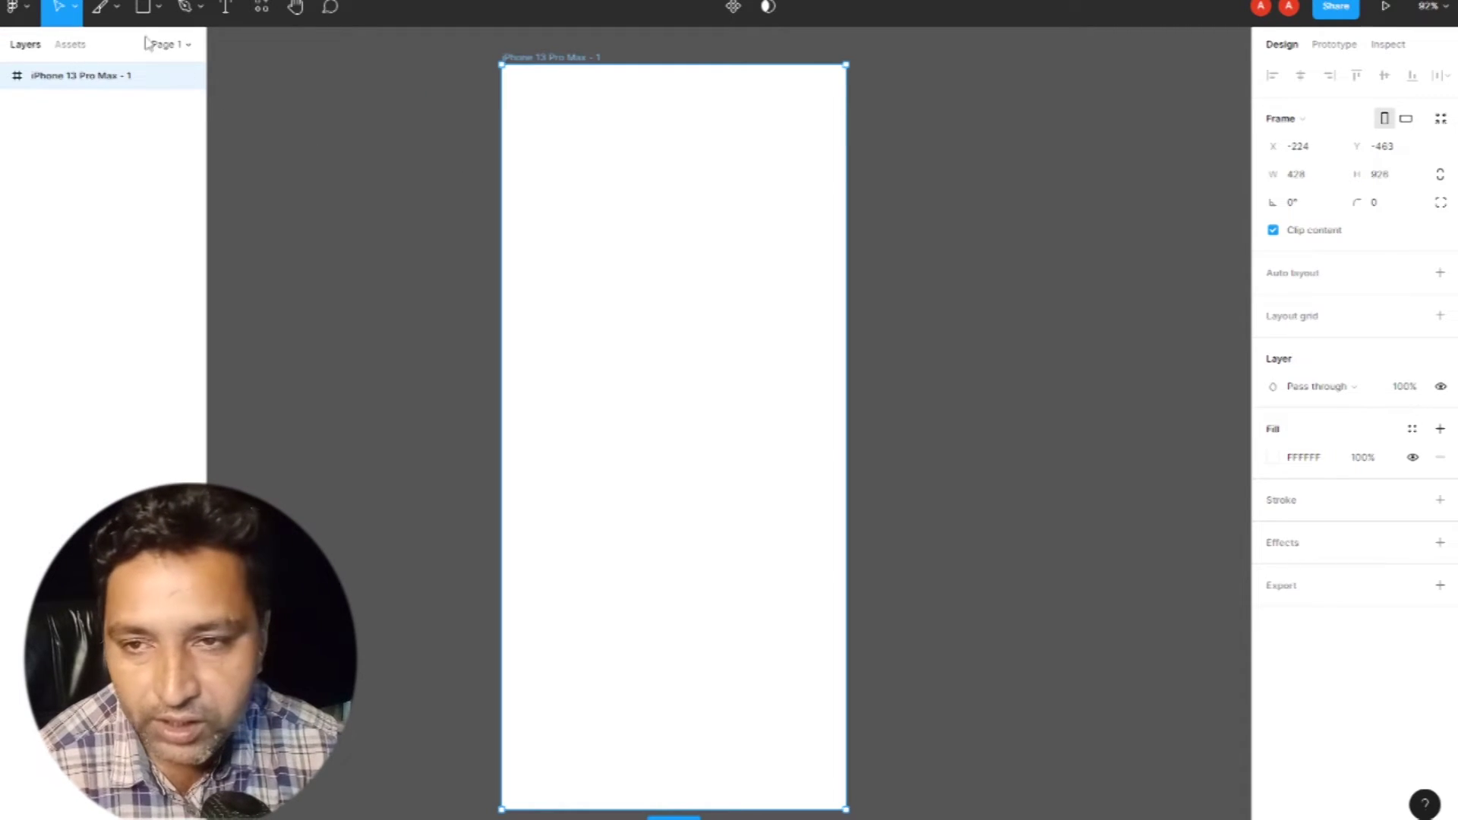
pyautogui.click(129, 9)
pyautogui.click(119, 9)
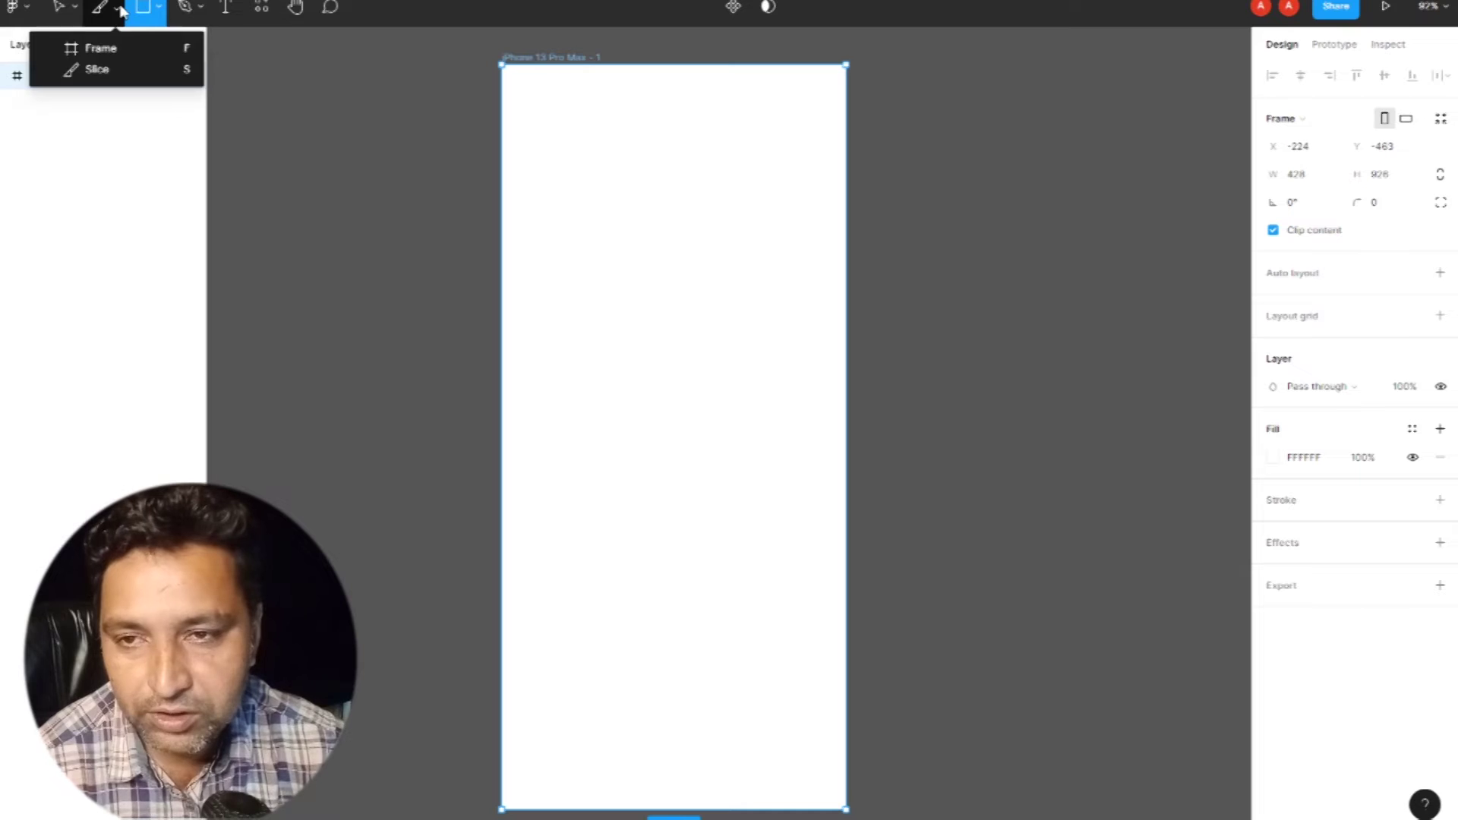
pyautogui.click(77, 11)
# Step: Draw a circle about 276 × 276 in the upper part of the phone frame with the Ellipse tool
pyautogui.click(161, 9)
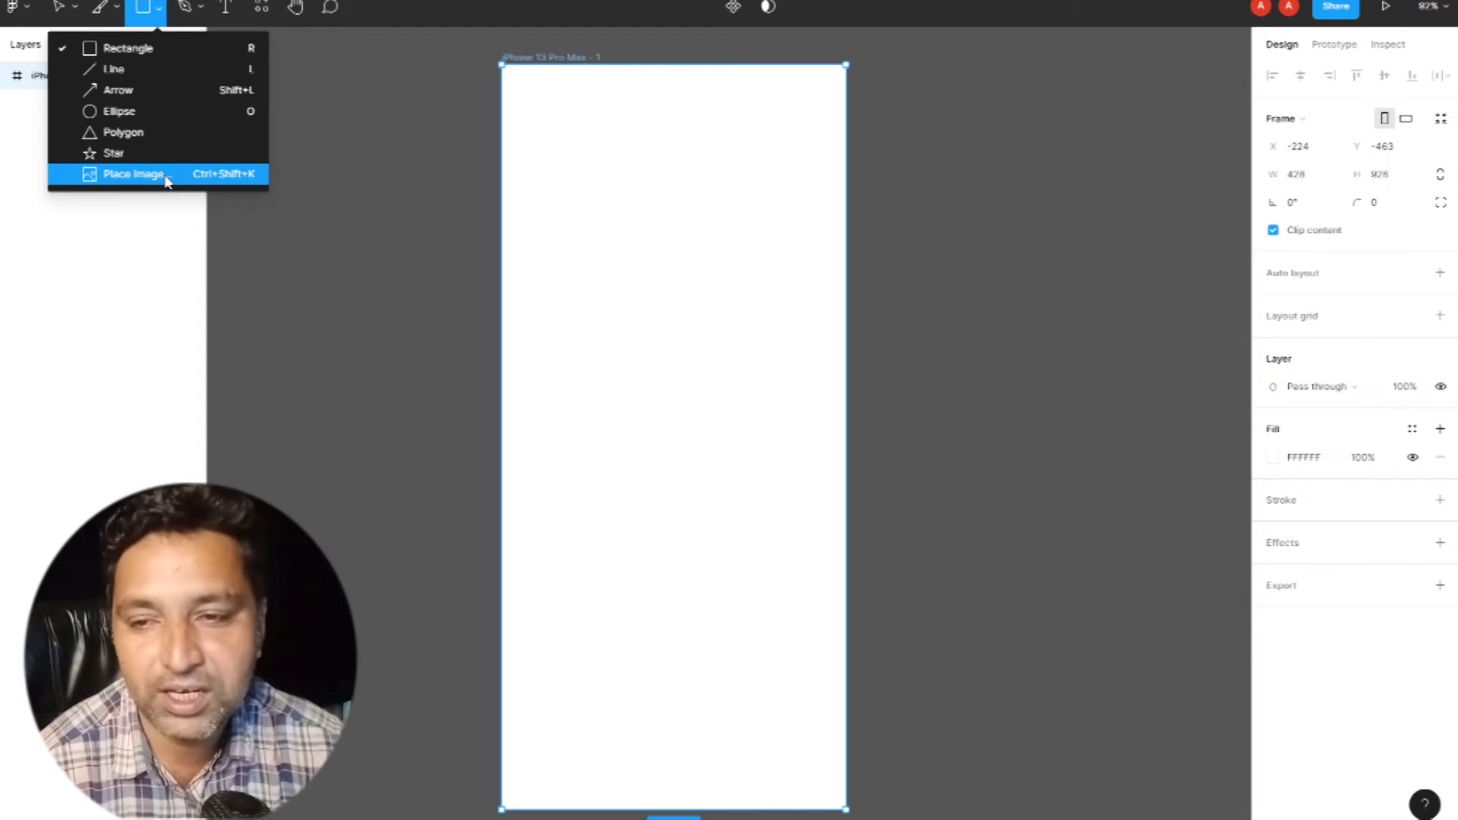
pyautogui.click(119, 111)
pyautogui.moveTo(541, 184); pyautogui.dragTo(765, 406)
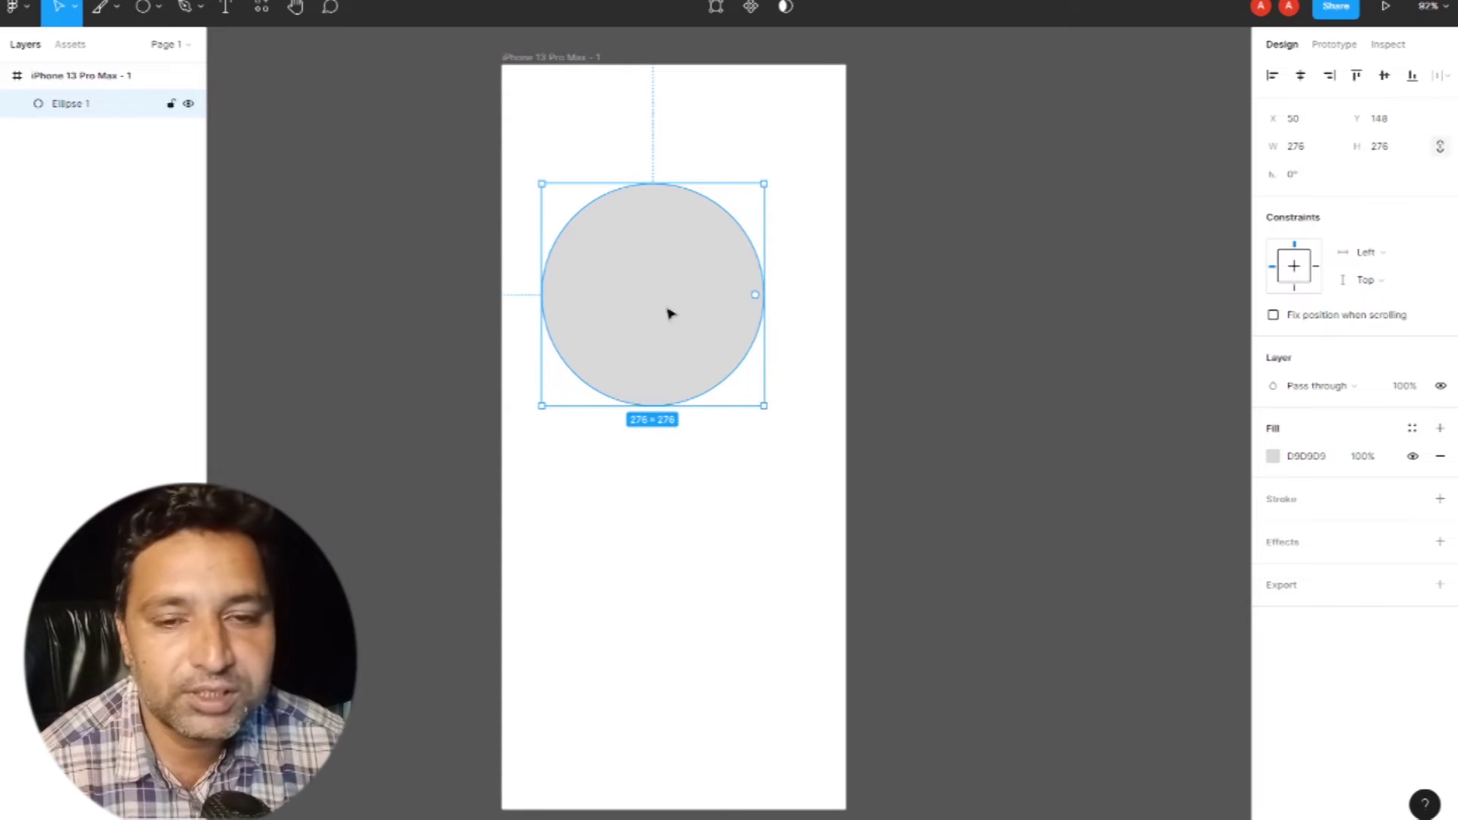
# Step: Place the photo of the happy woman with short hair from the Downloads folder inside the circle as its fill
pyautogui.click(156, 11)
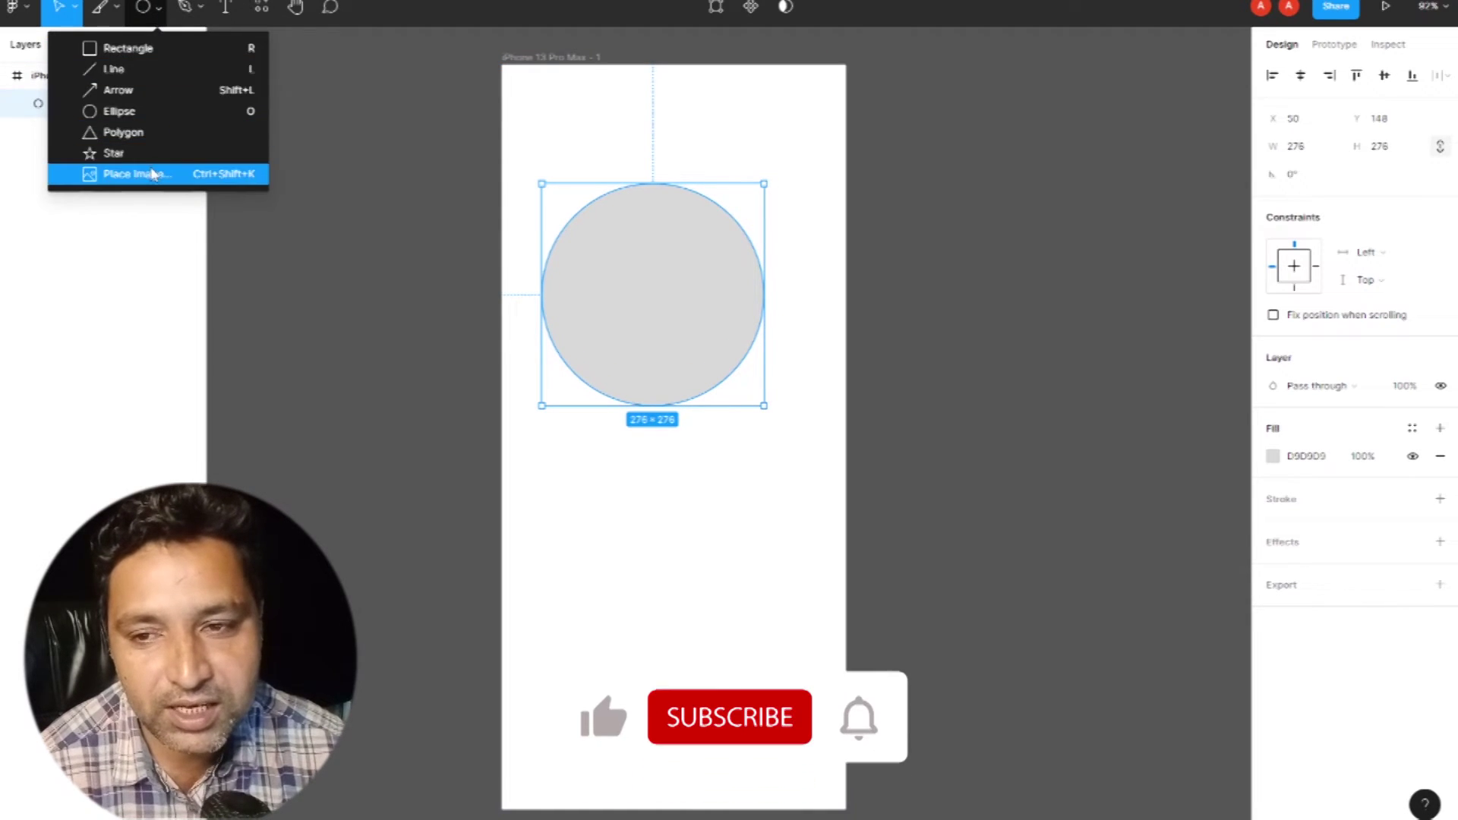
pyautogui.click(152, 172)
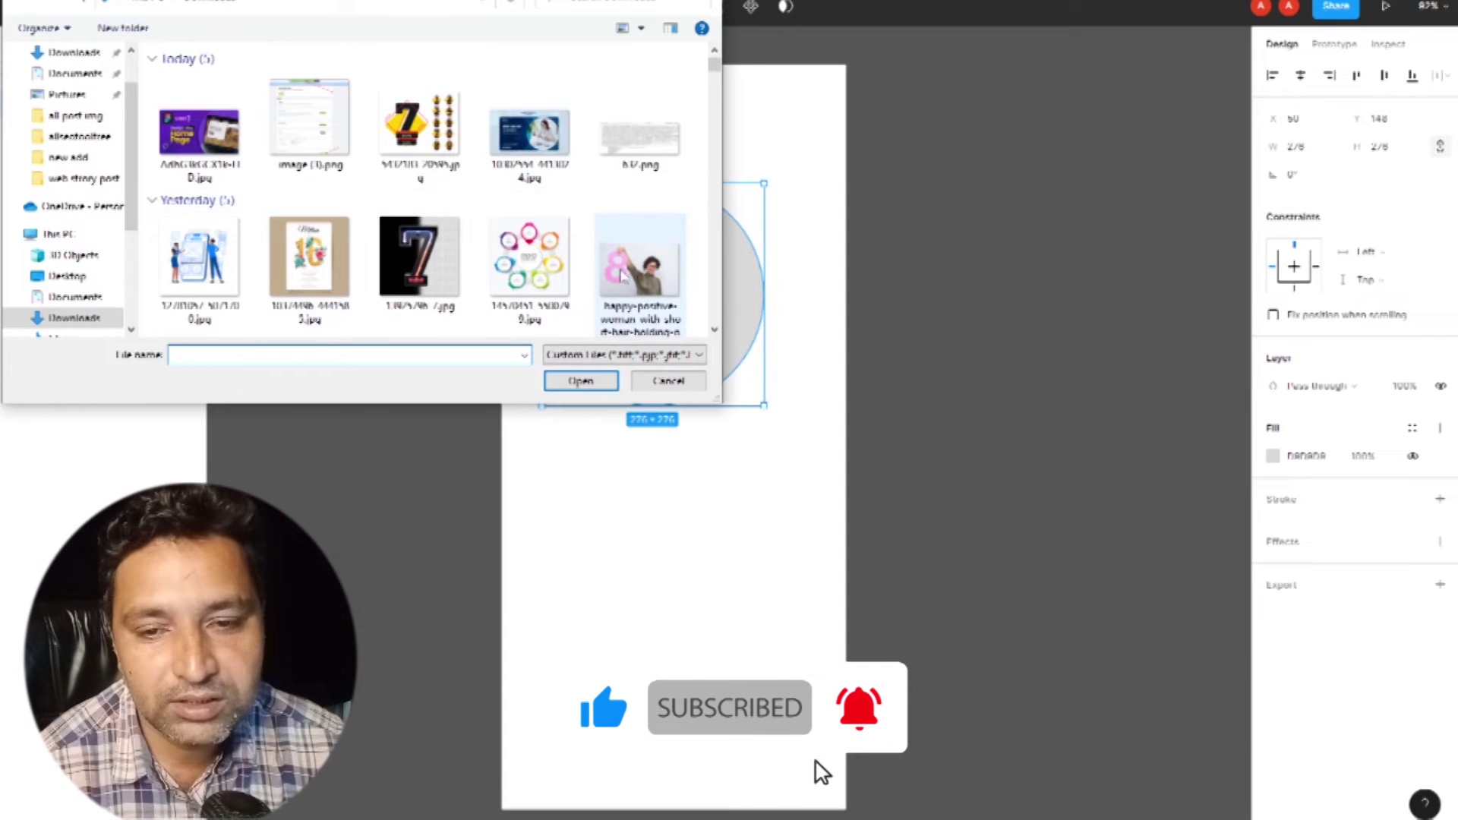
pyautogui.doubleClick(603, 250)
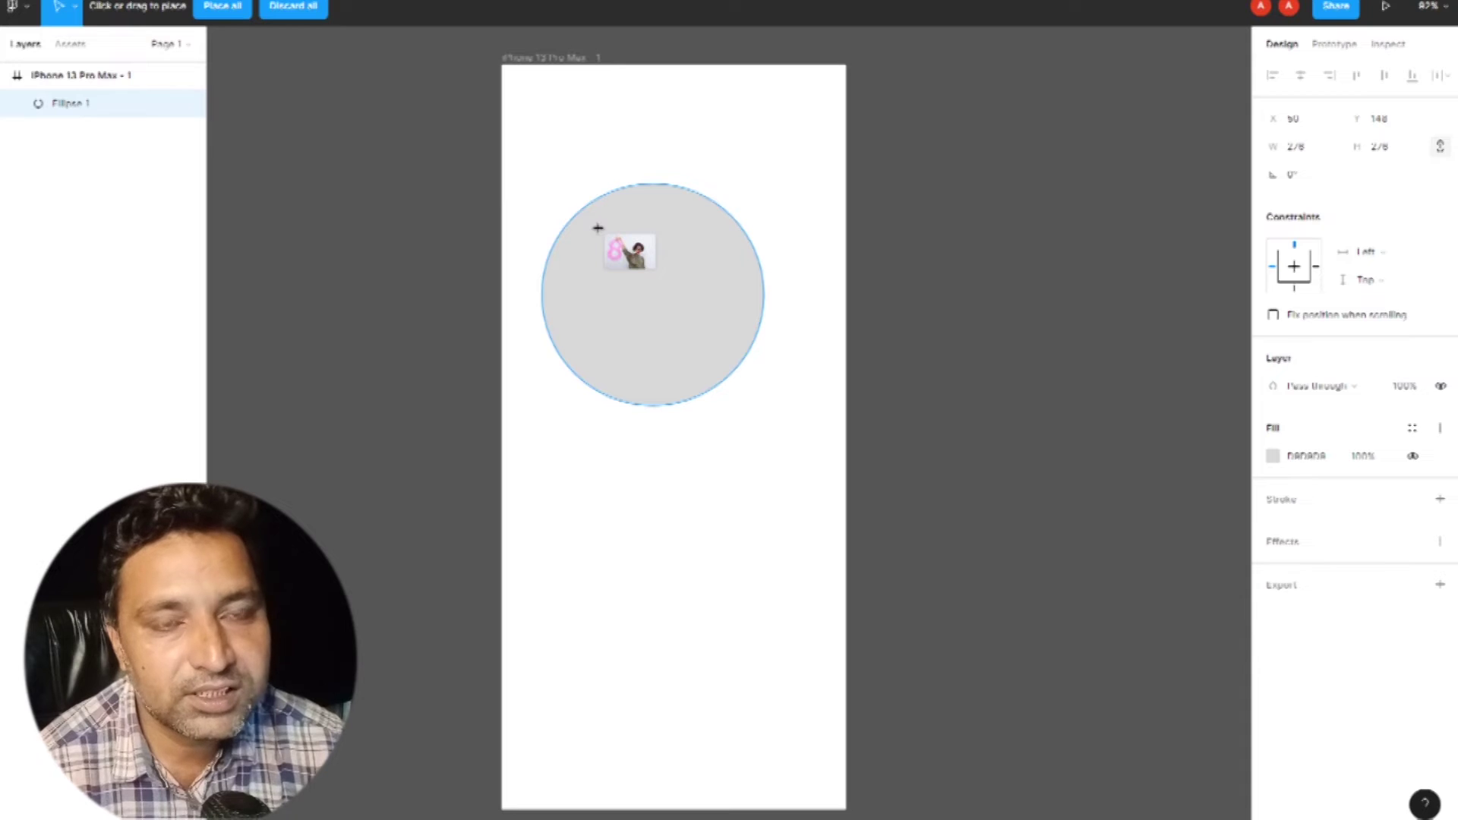
pyautogui.click(598, 227)
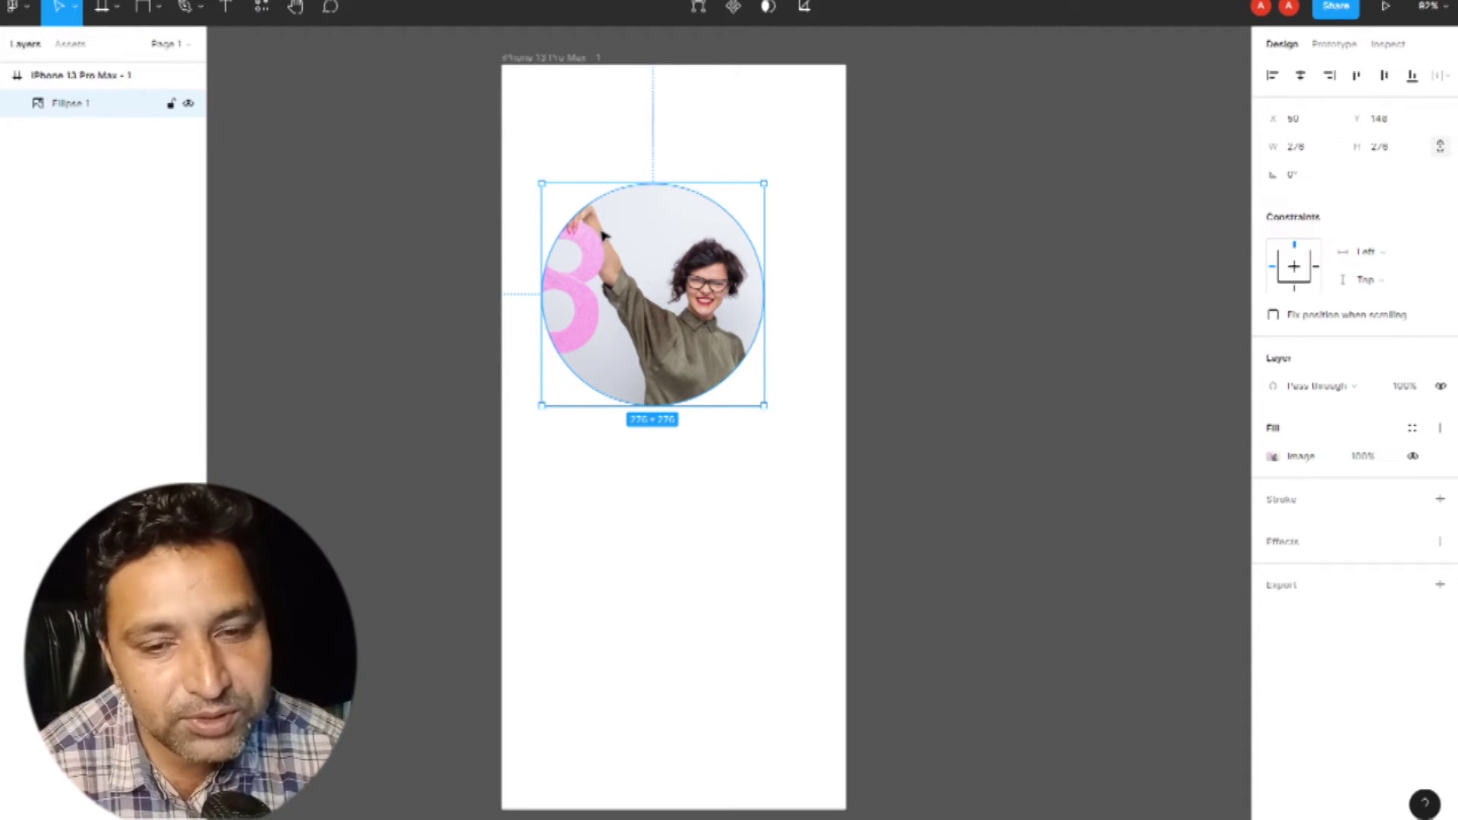
# Step: Delete the image-filled circle from the phone frame
pyautogui.click(453, 278)
pyautogui.click(625, 293)
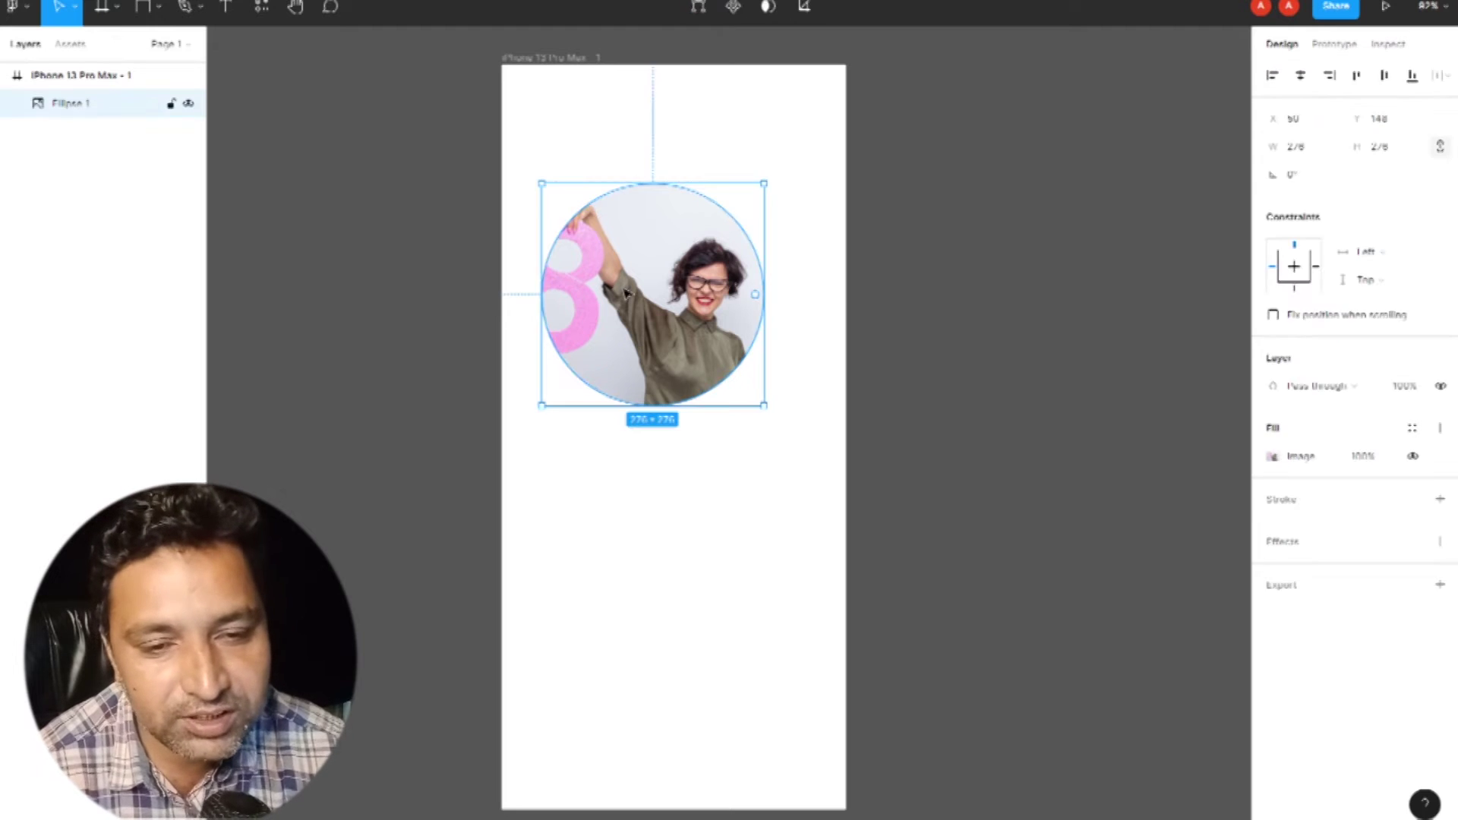
pyautogui.press('Delete')
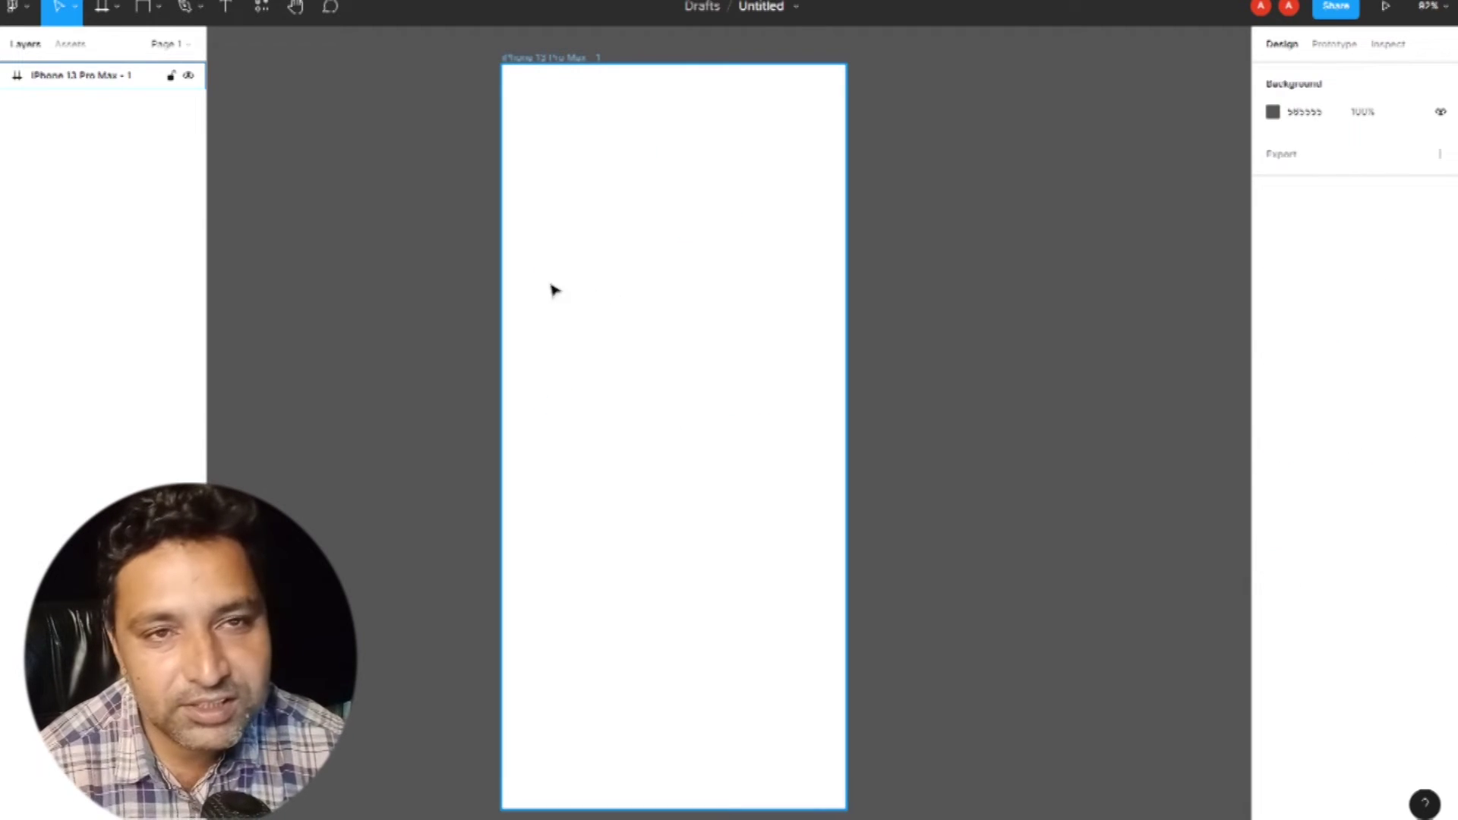
# Step: Draw a rectangle about 253 × 192 in the upper part of the phone frame and round its corners to a radius of about 49
pyautogui.click(159, 7)
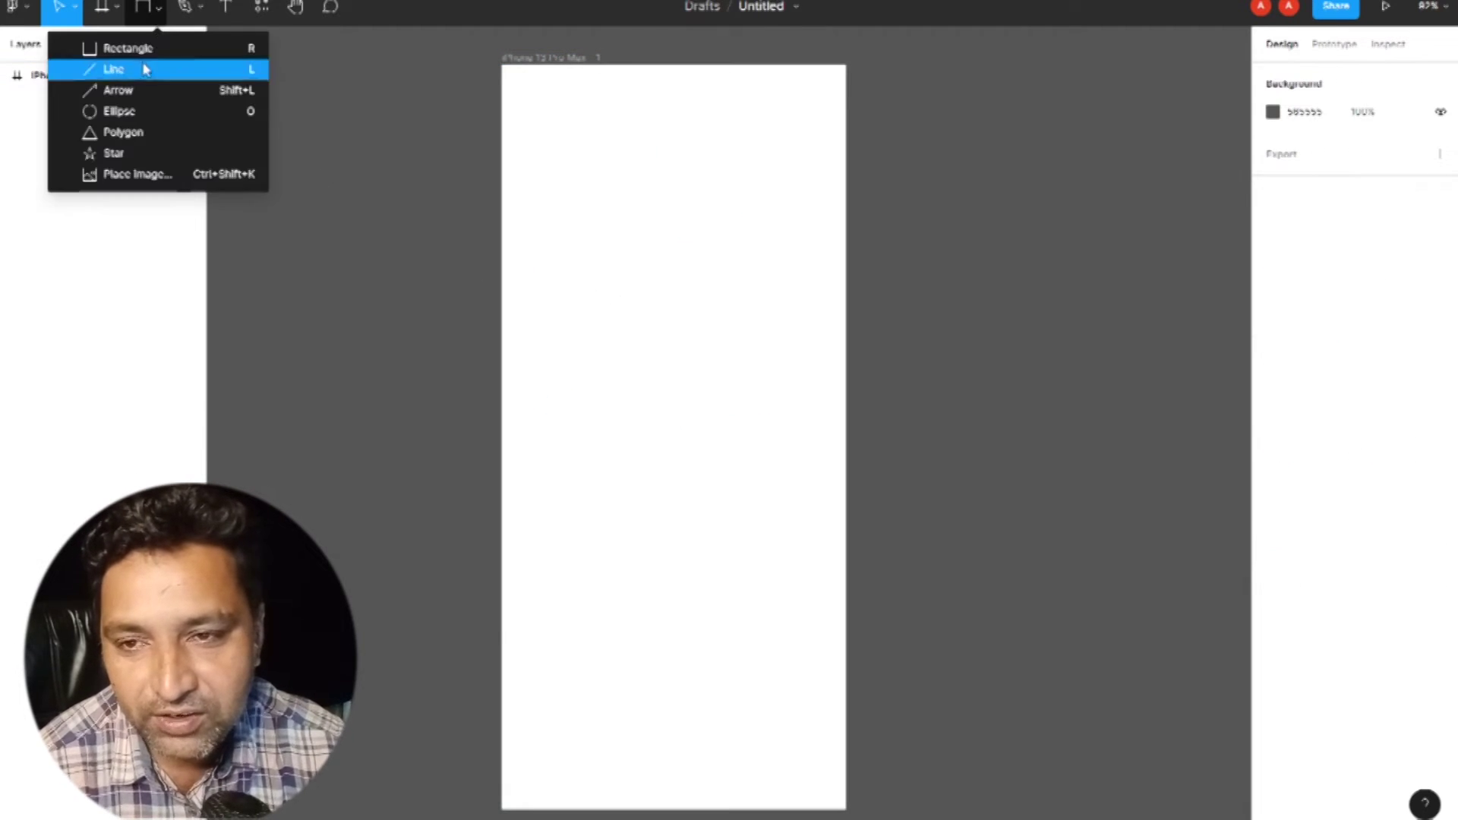
pyautogui.click(143, 64)
pyautogui.moveTo(539, 135); pyautogui.dragTo(743, 290)
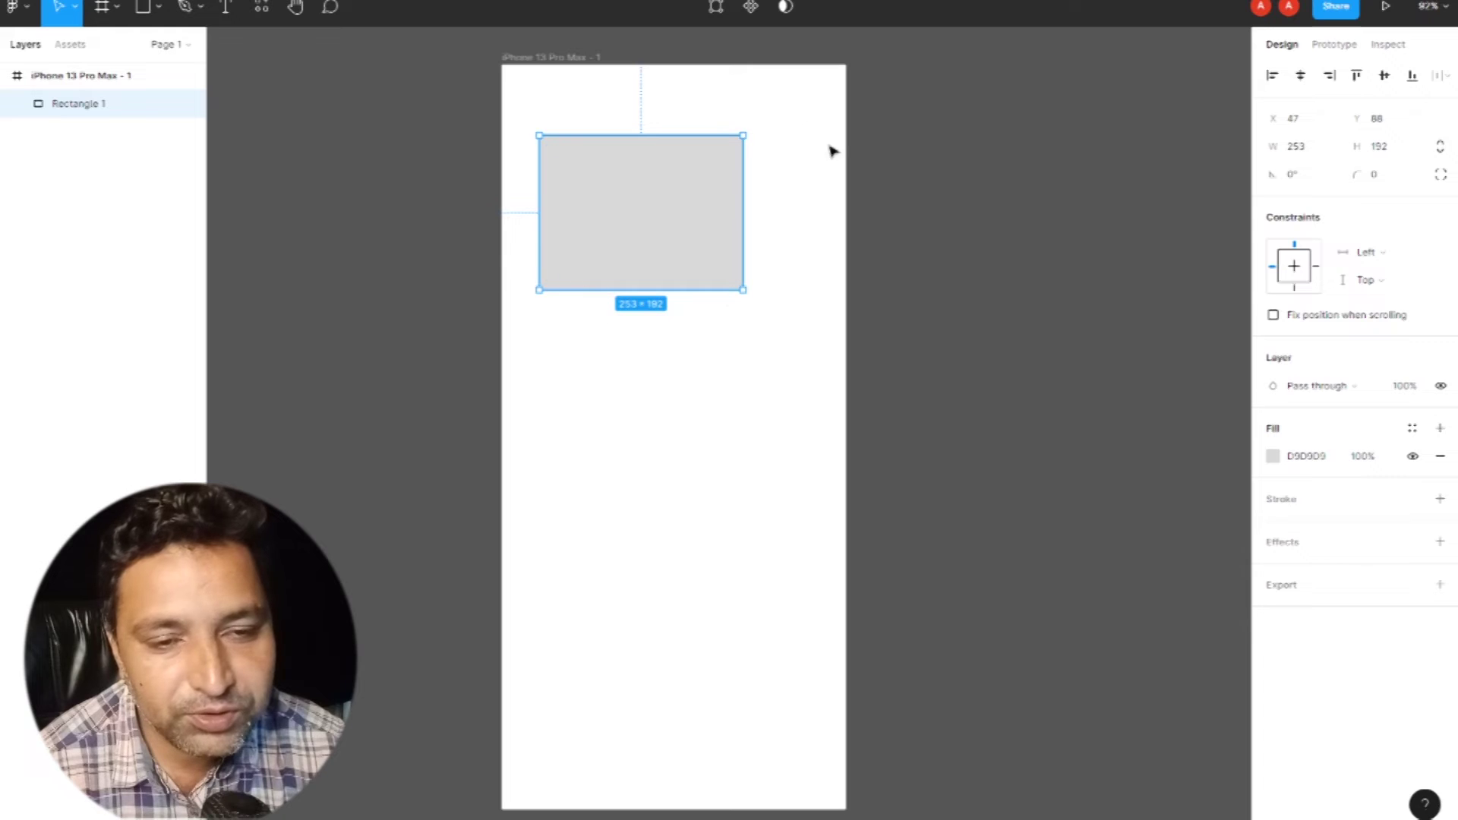
pyautogui.moveTo(732, 150); pyautogui.dragTo(710, 184)
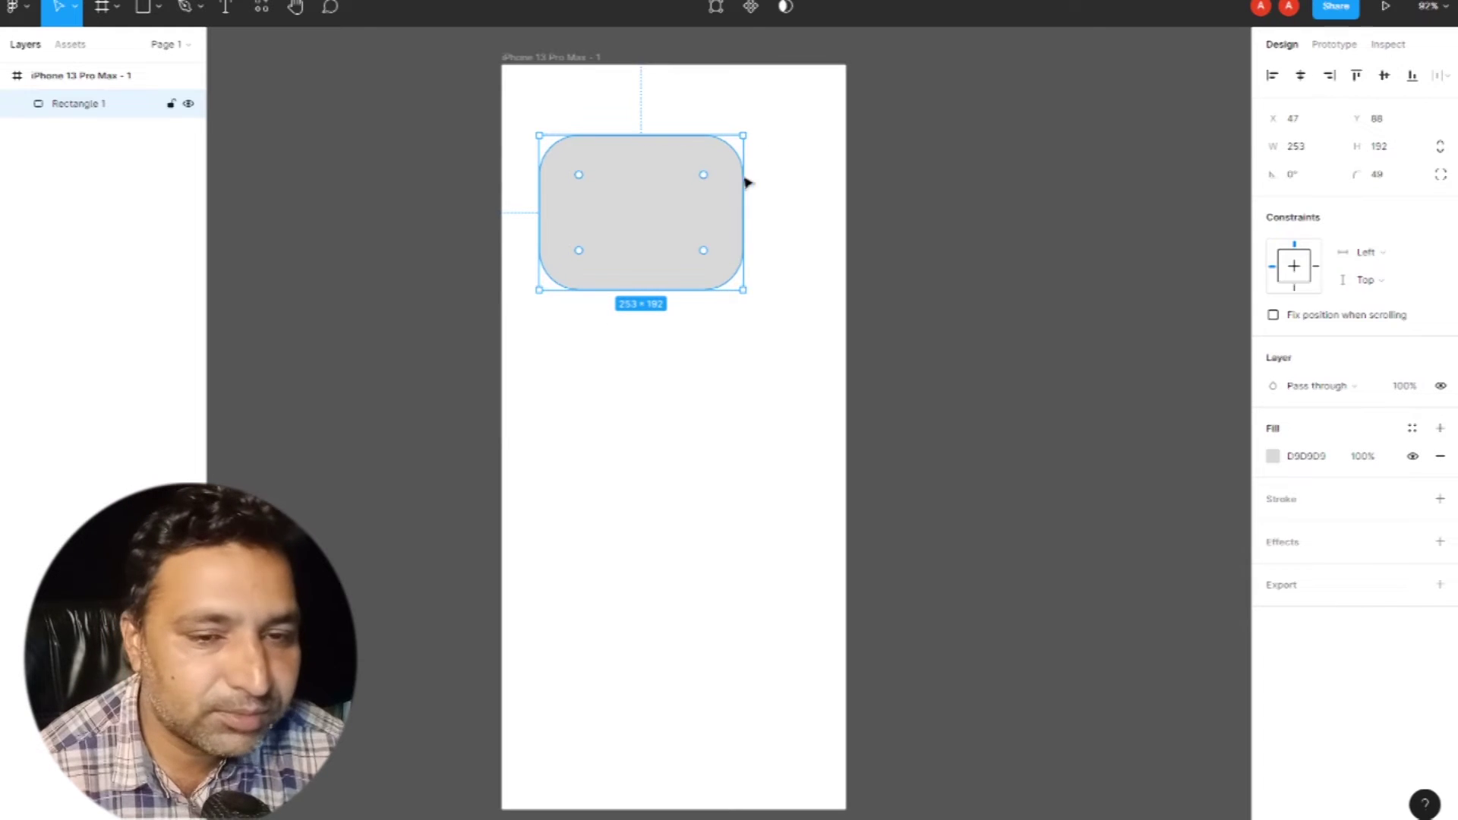
pyautogui.click(1376, 174)
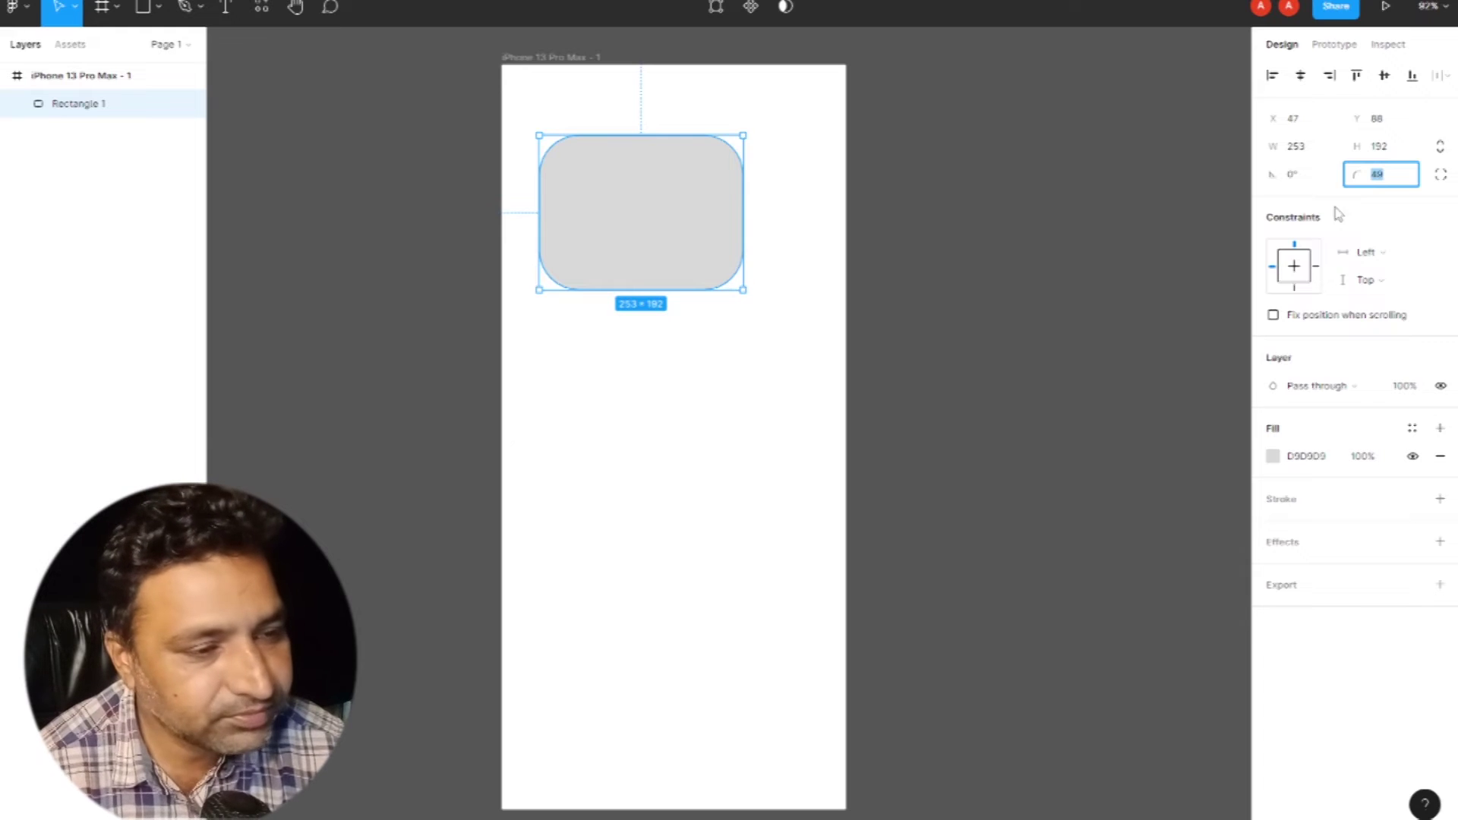
# Step: Set the rectangle's width and height to 100 and its corner radius to 0
pyautogui.click(1300, 149)
pyautogui.write('1')
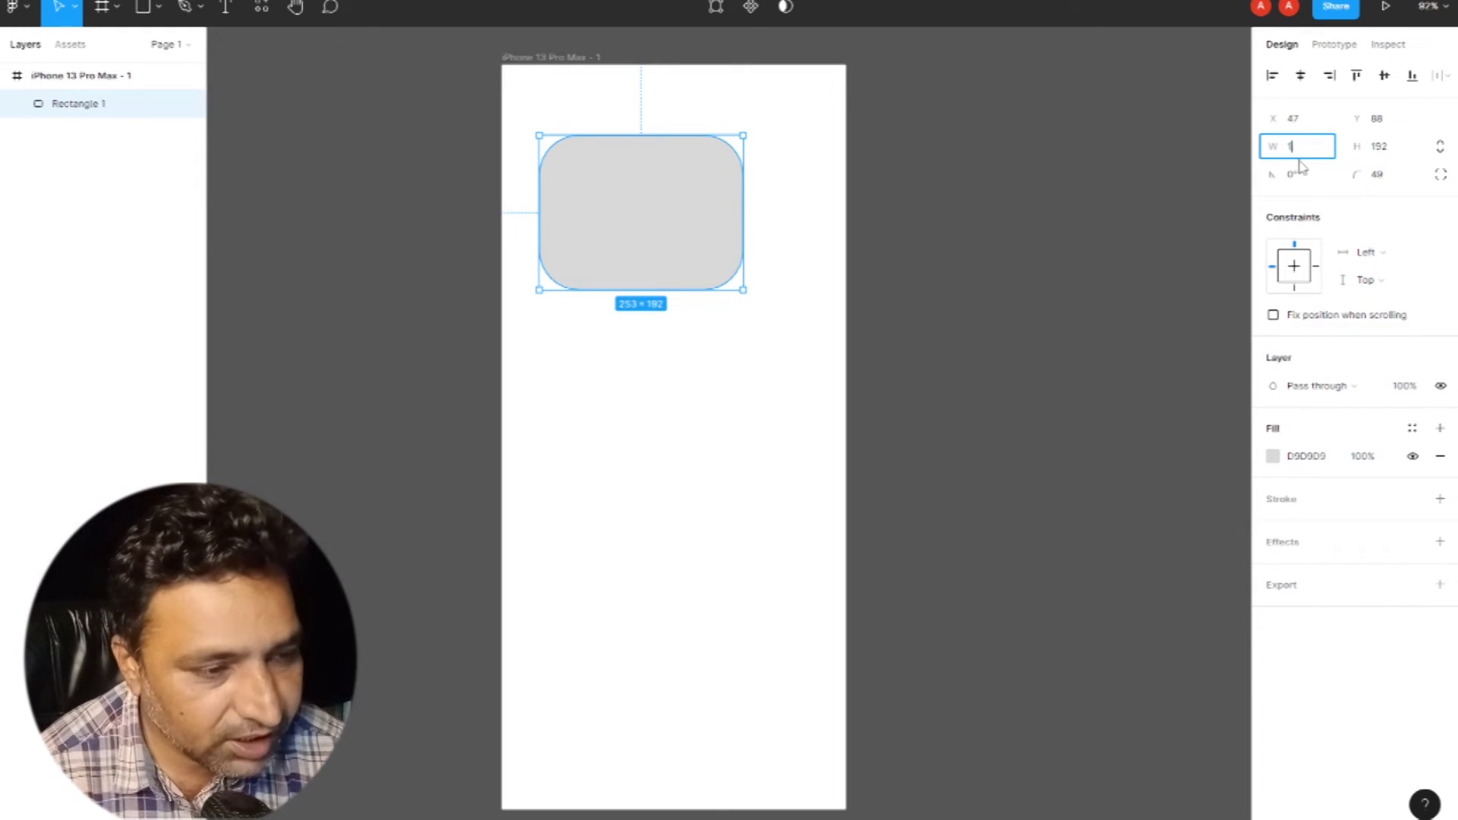
pyautogui.write('00')
pyautogui.press('Tab')
pyautogui.write('100')
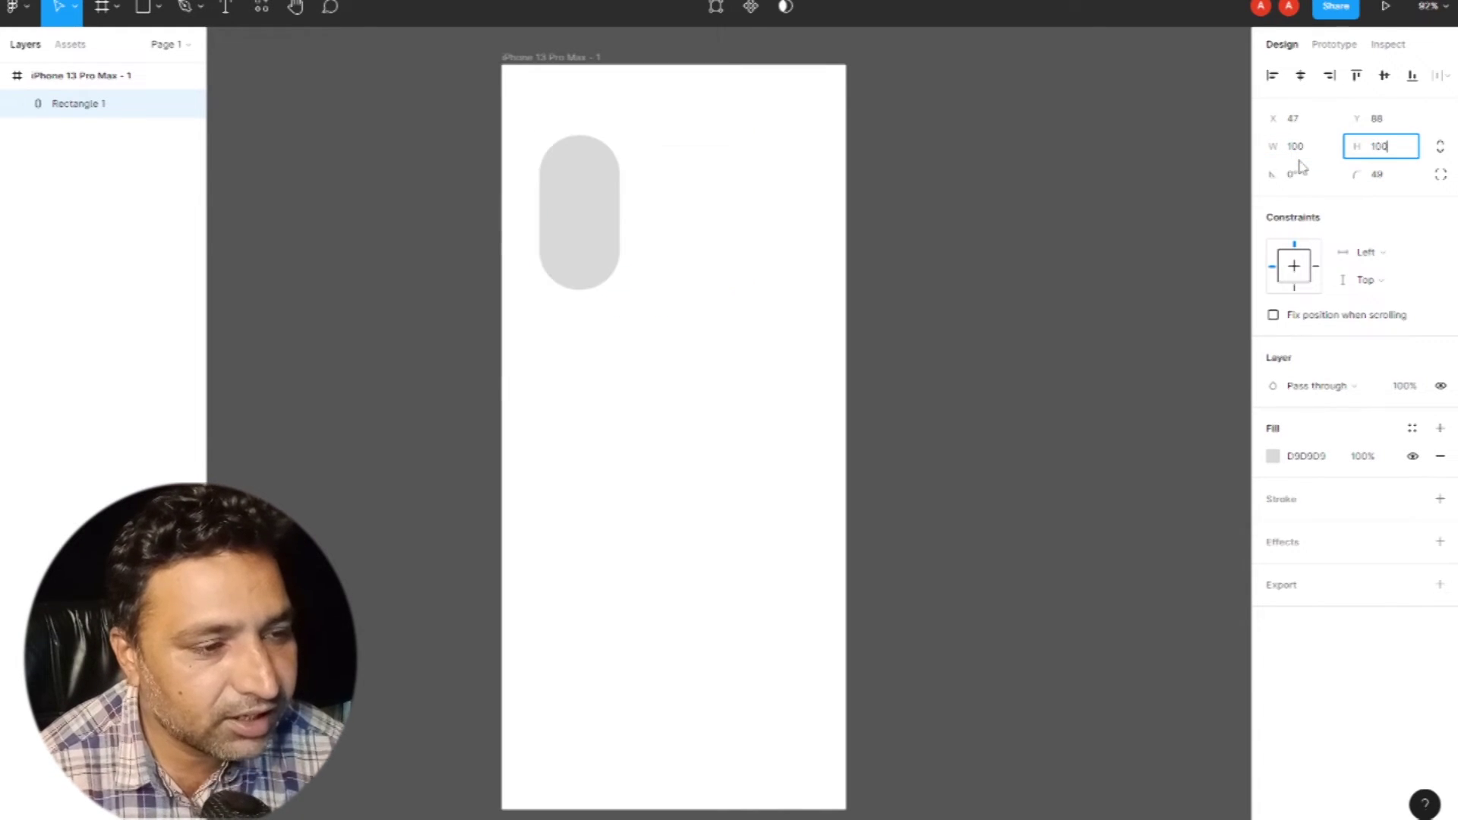
pyautogui.press('Return')
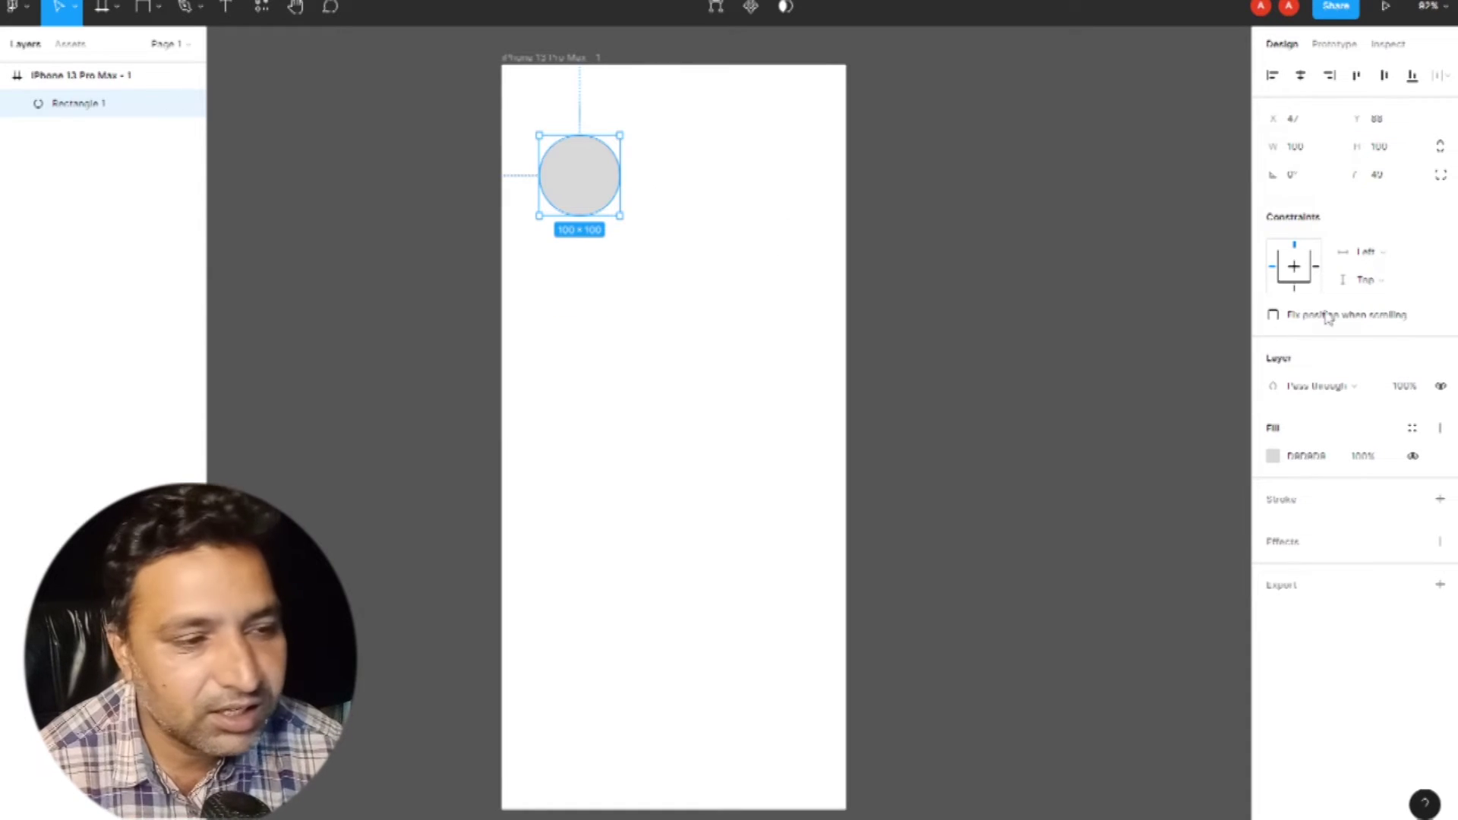
pyautogui.click(1398, 182)
pyautogui.press('Return')
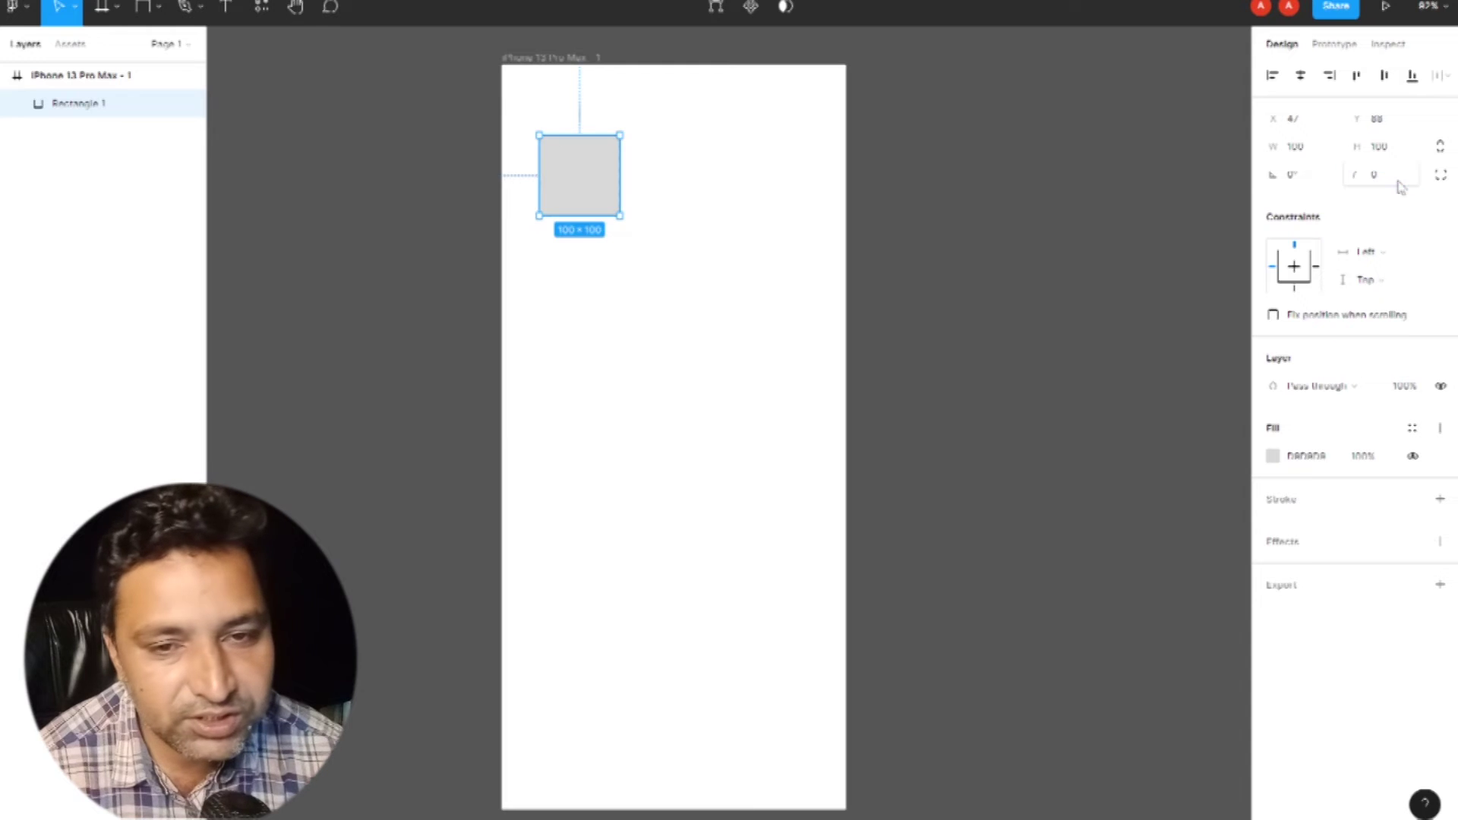
# Step: Move the square within the phone frame to about X 135, Y 101
pyautogui.click(518, 271)
pyautogui.click(571, 182)
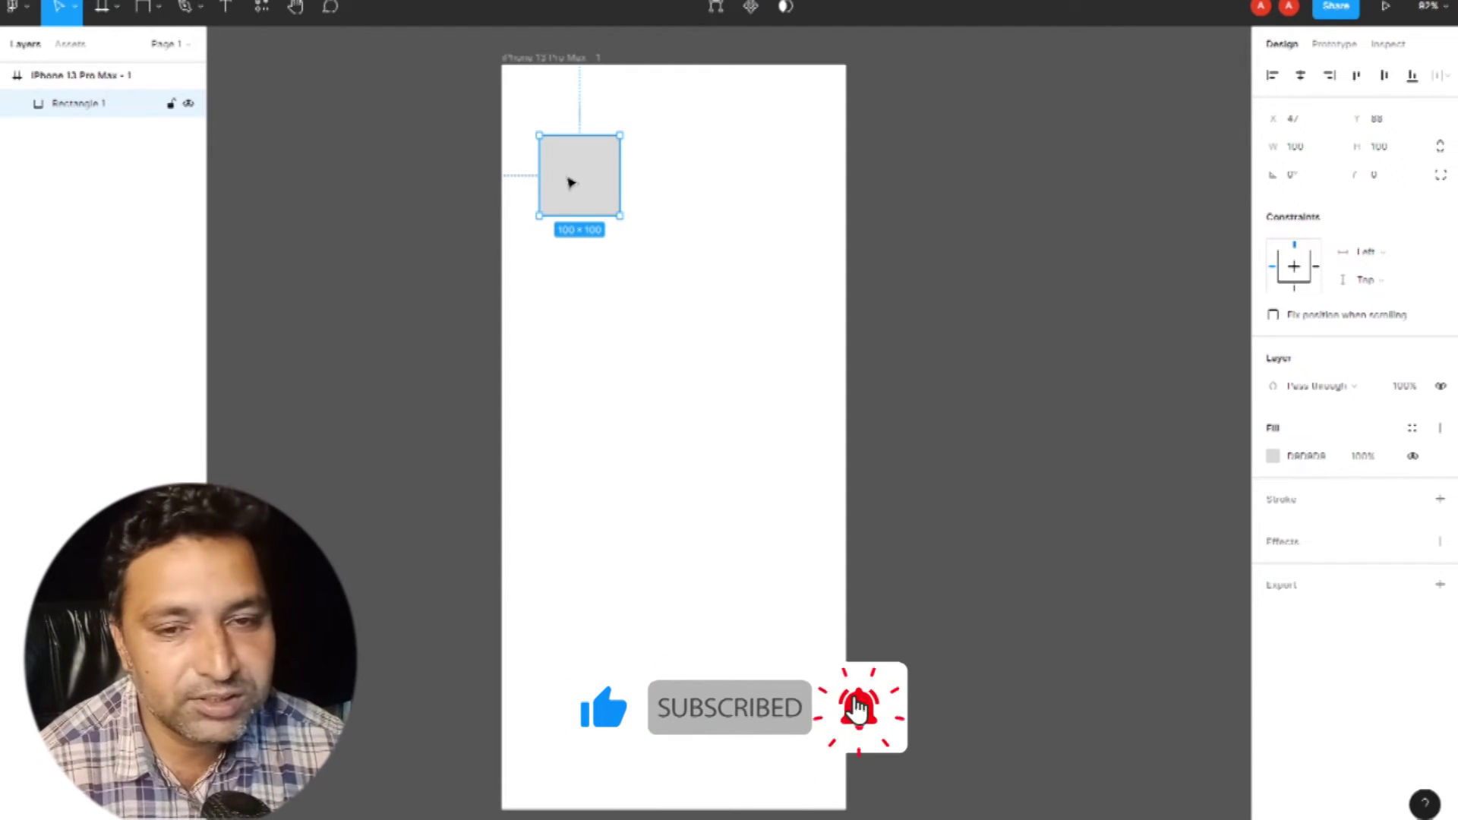
pyautogui.moveTo(592, 182); pyautogui.dragTo(665, 213)
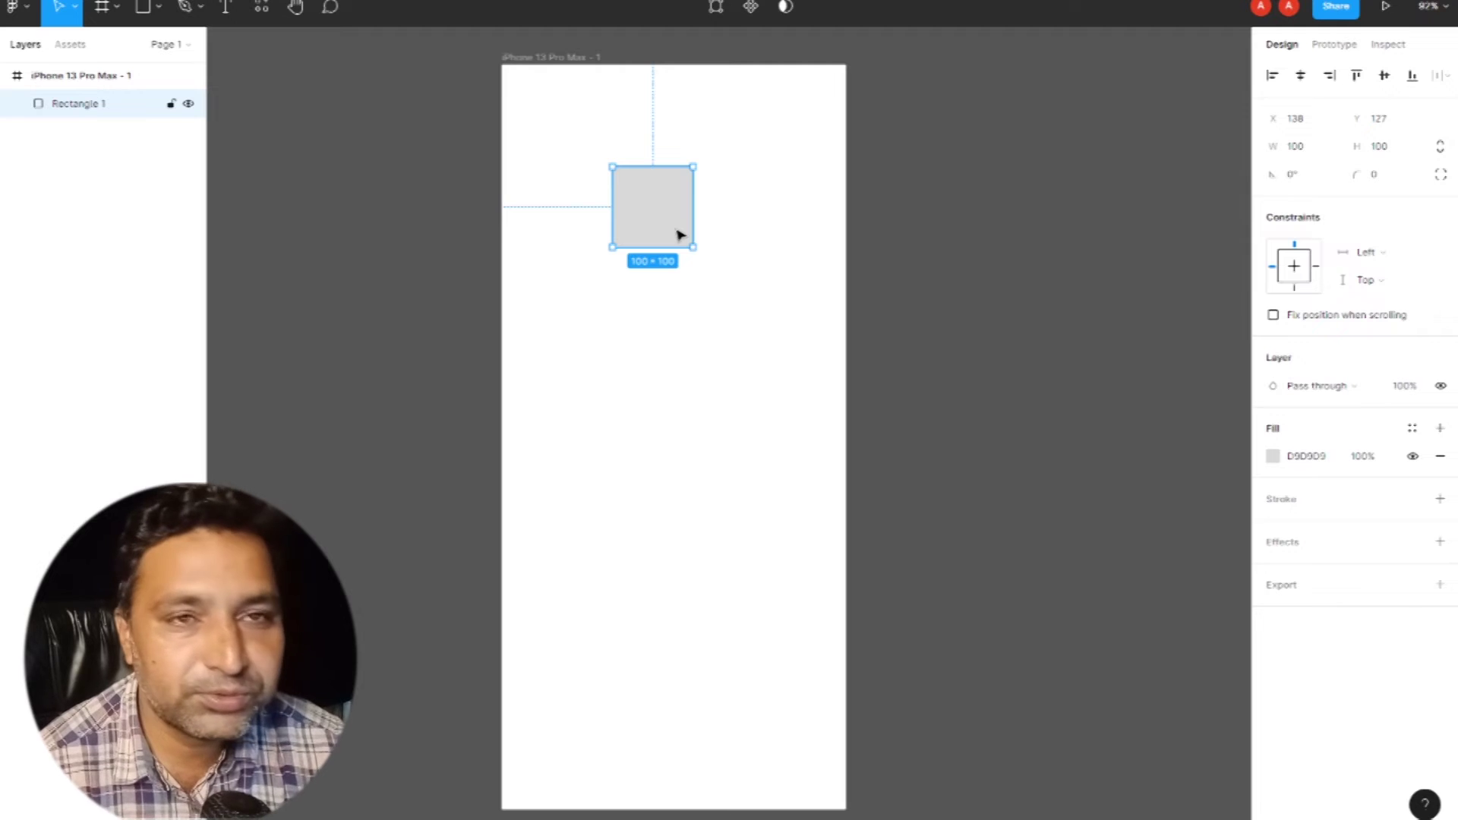
pyautogui.moveTo(674, 230); pyautogui.dragTo(684, 202)
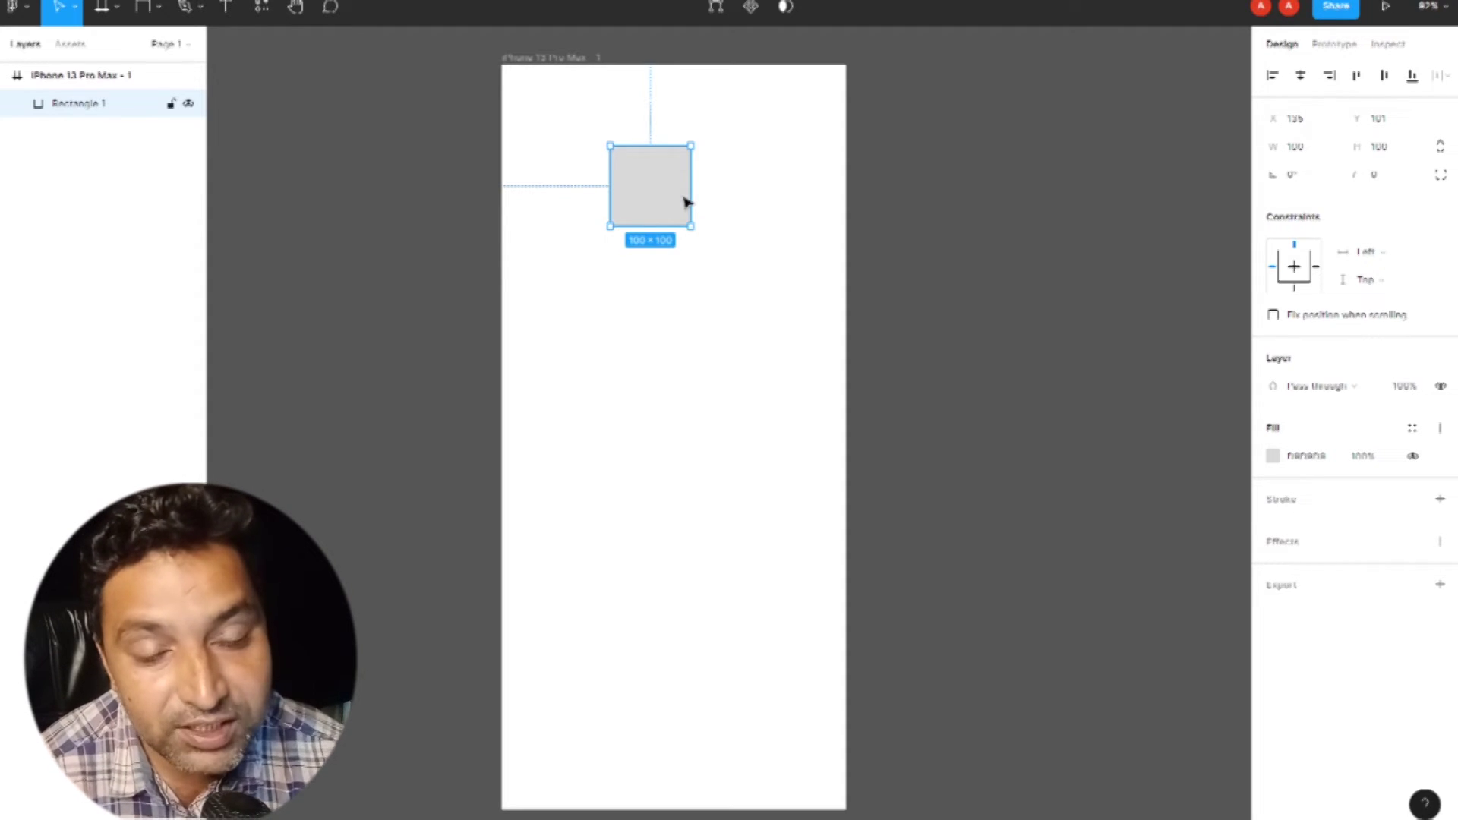
# Step: Move the square to about X 88, Y 81 and draw a diagonal line about 275 long below it
pyautogui.moveTo(682, 200); pyautogui.dragTo(644, 182)
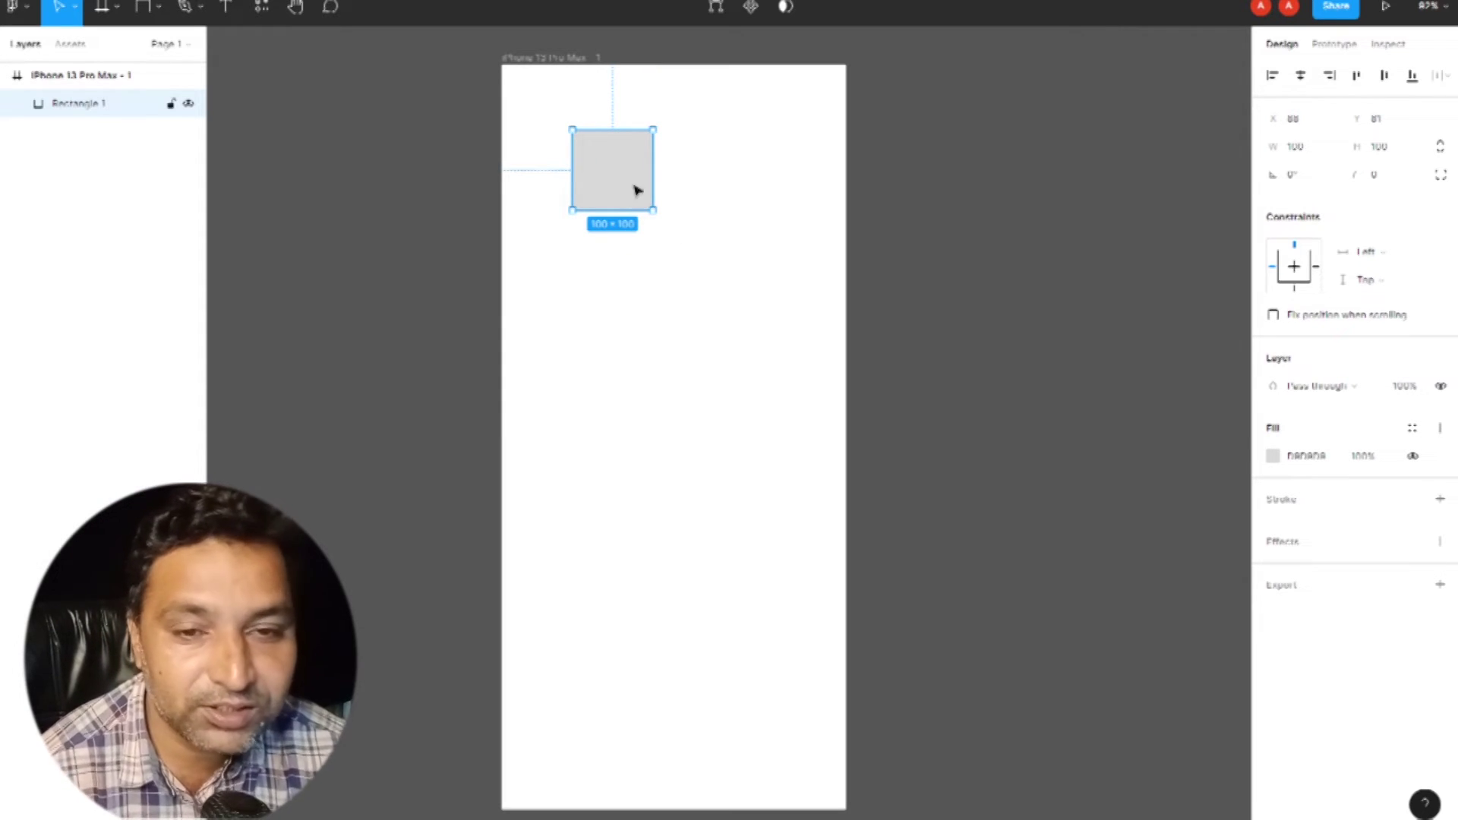
pyautogui.click(160, 10)
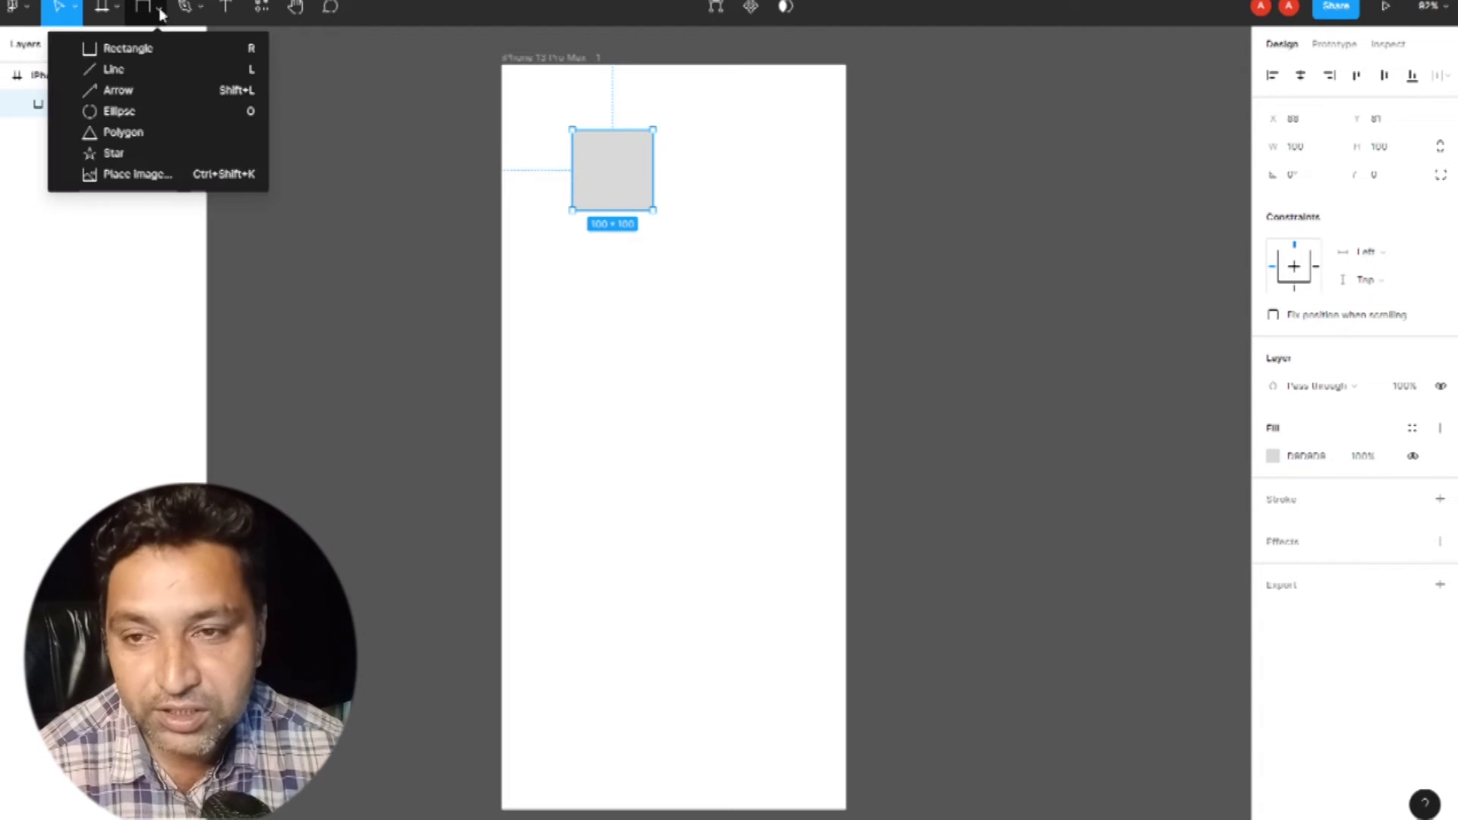
pyautogui.click(159, 70)
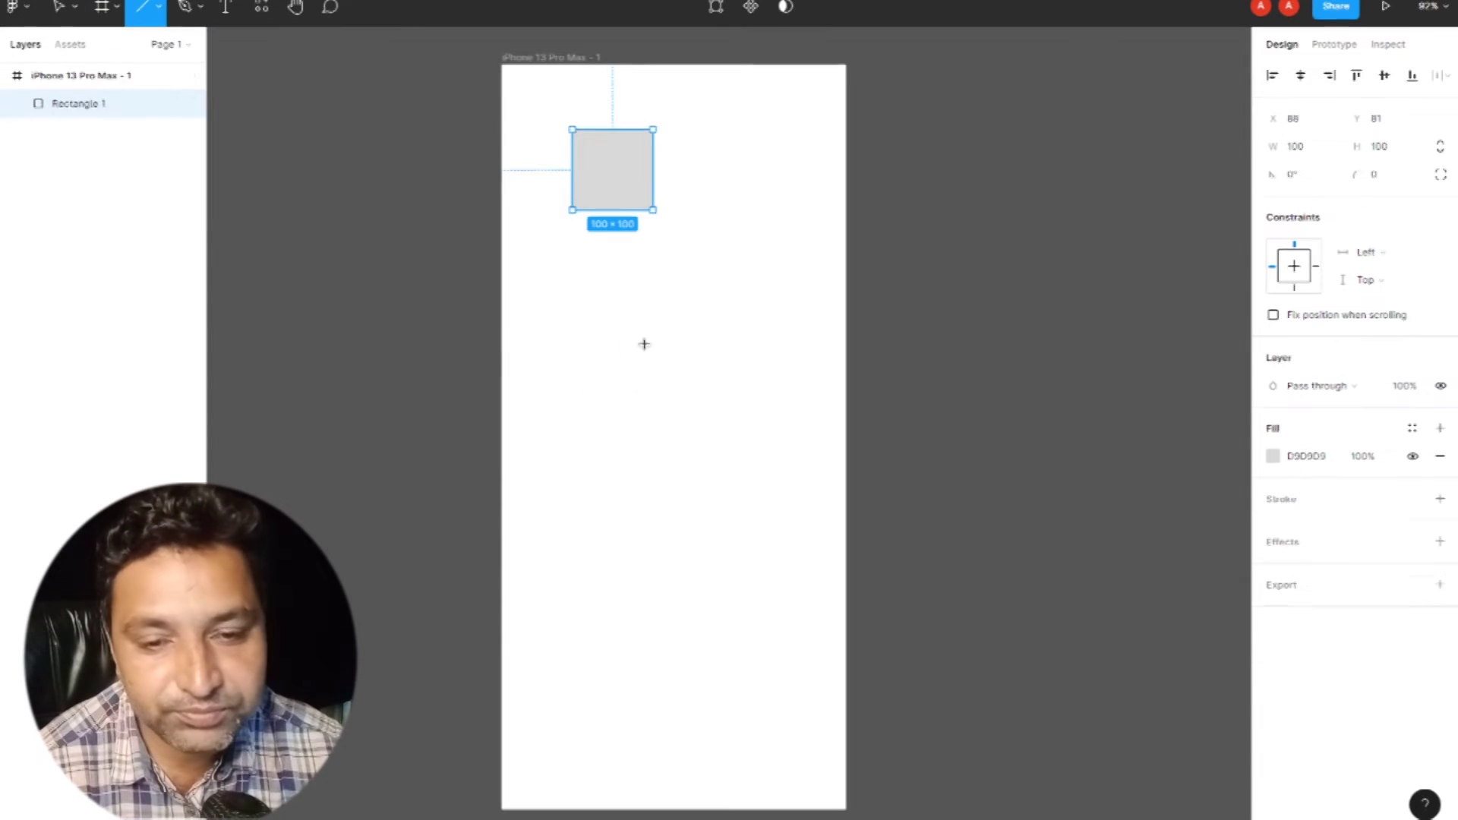
pyautogui.moveTo(604, 366); pyautogui.dragTo(778, 231)
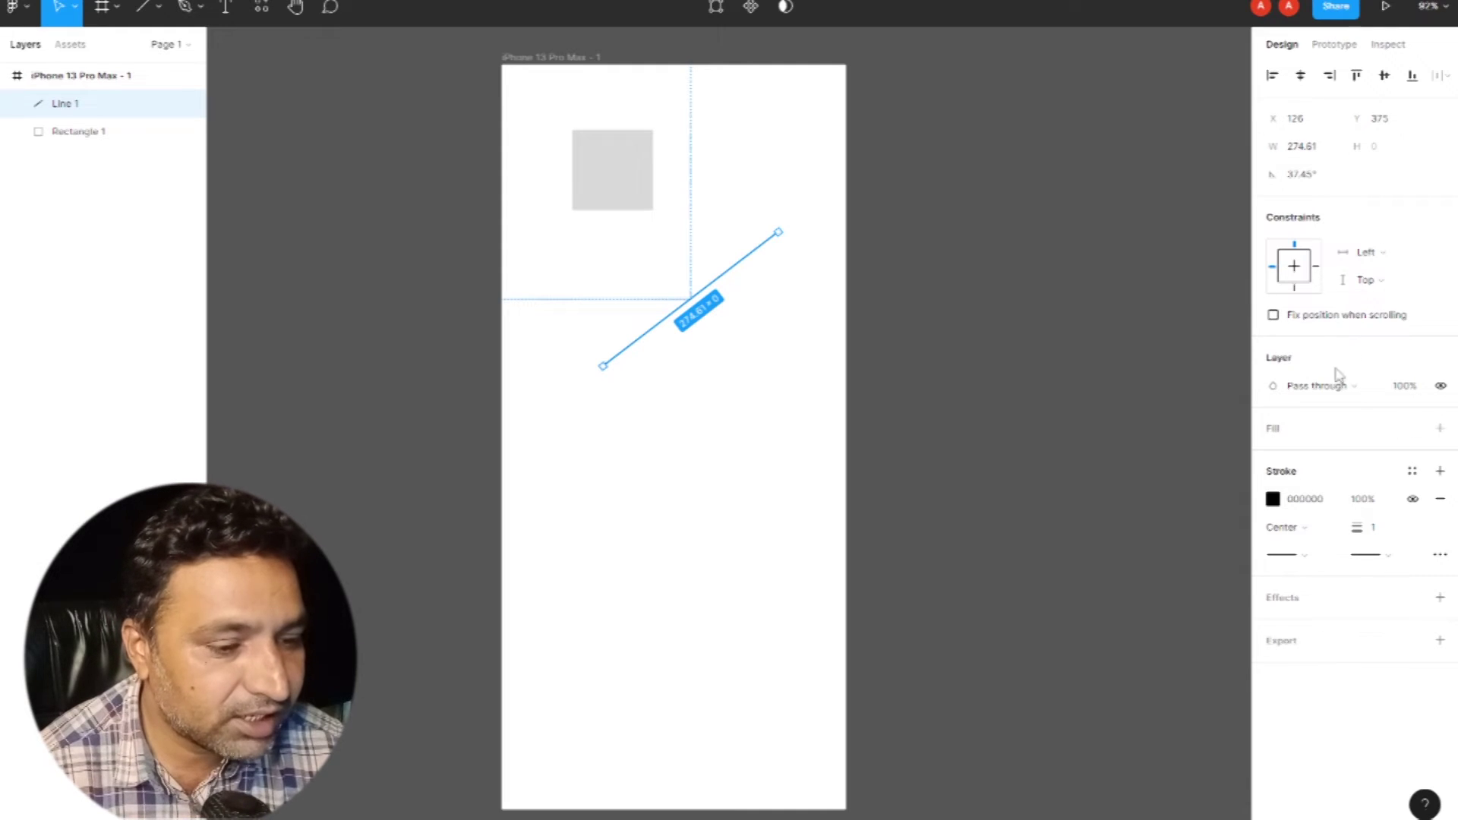
# Step: Try the Inside stroke position on the diagonal line and return it to Center
pyautogui.click(1325, 531)
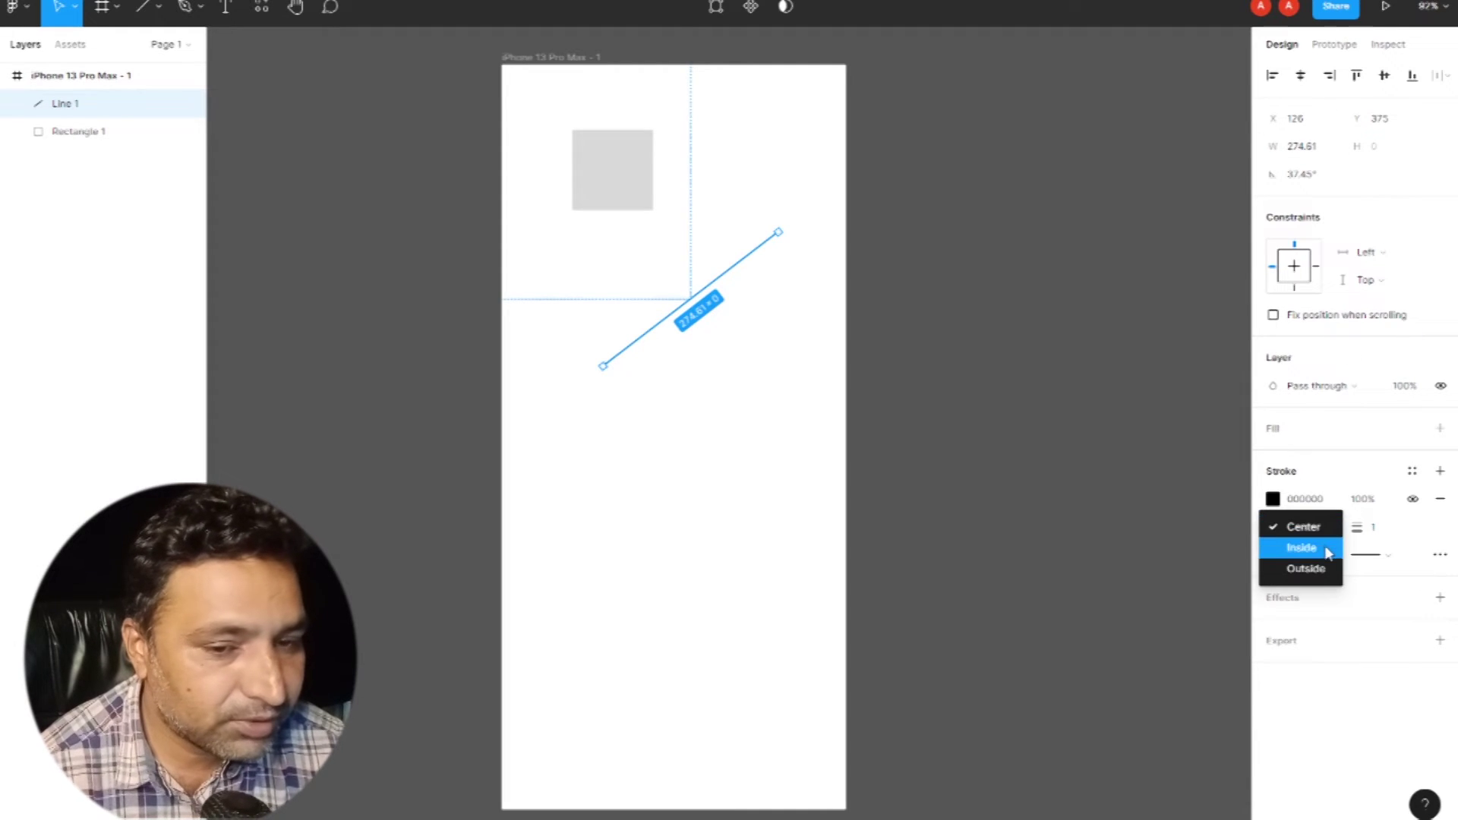
pyautogui.click(1323, 547)
pyautogui.click(1310, 524)
pyautogui.click(1307, 512)
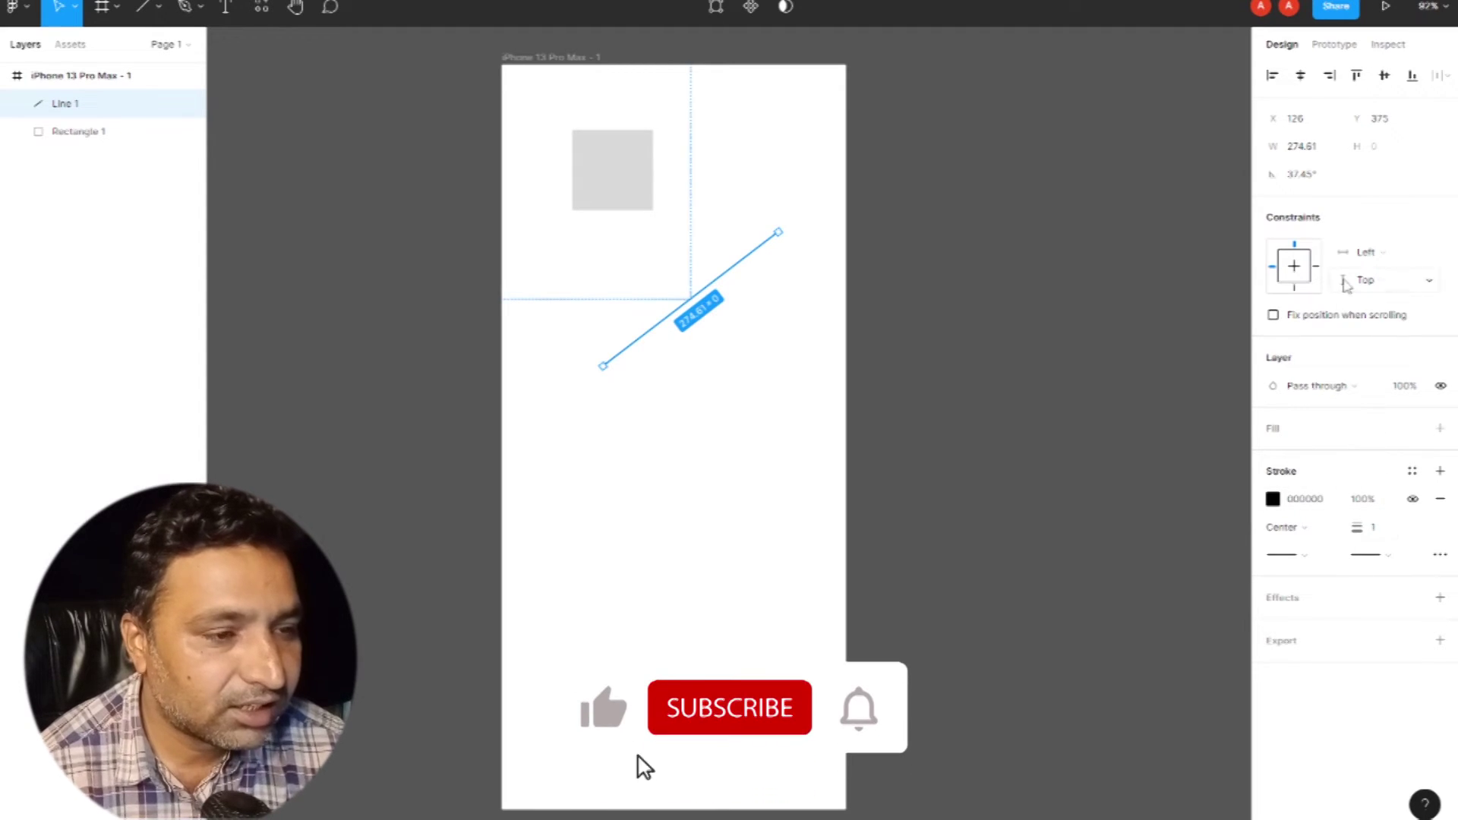
# Step: Reduce the diagonal line's rotation to about 14.45°
pyautogui.click(1300, 174)
pyautogui.click(850, 344)
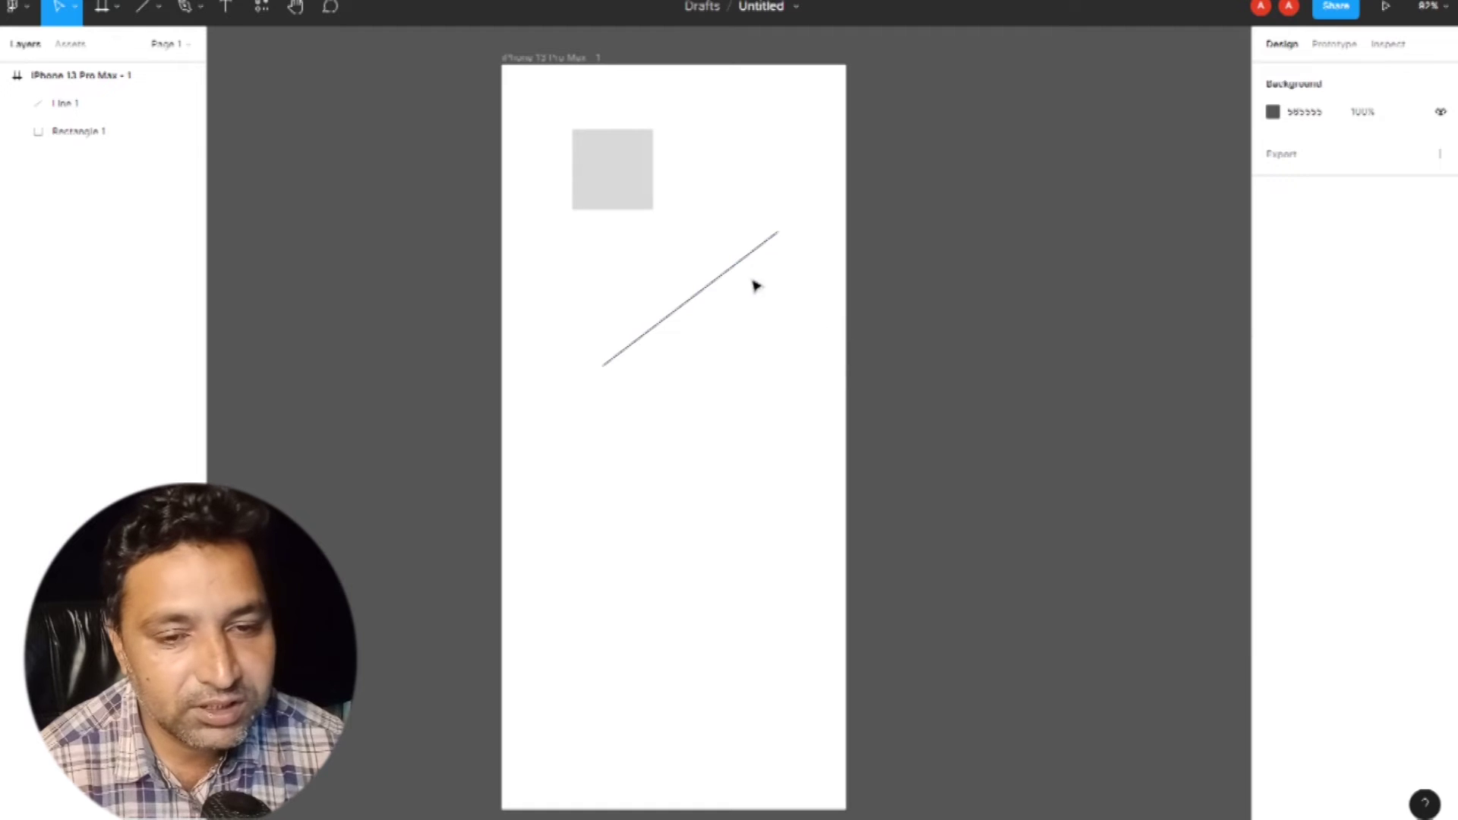
pyautogui.click(740, 260)
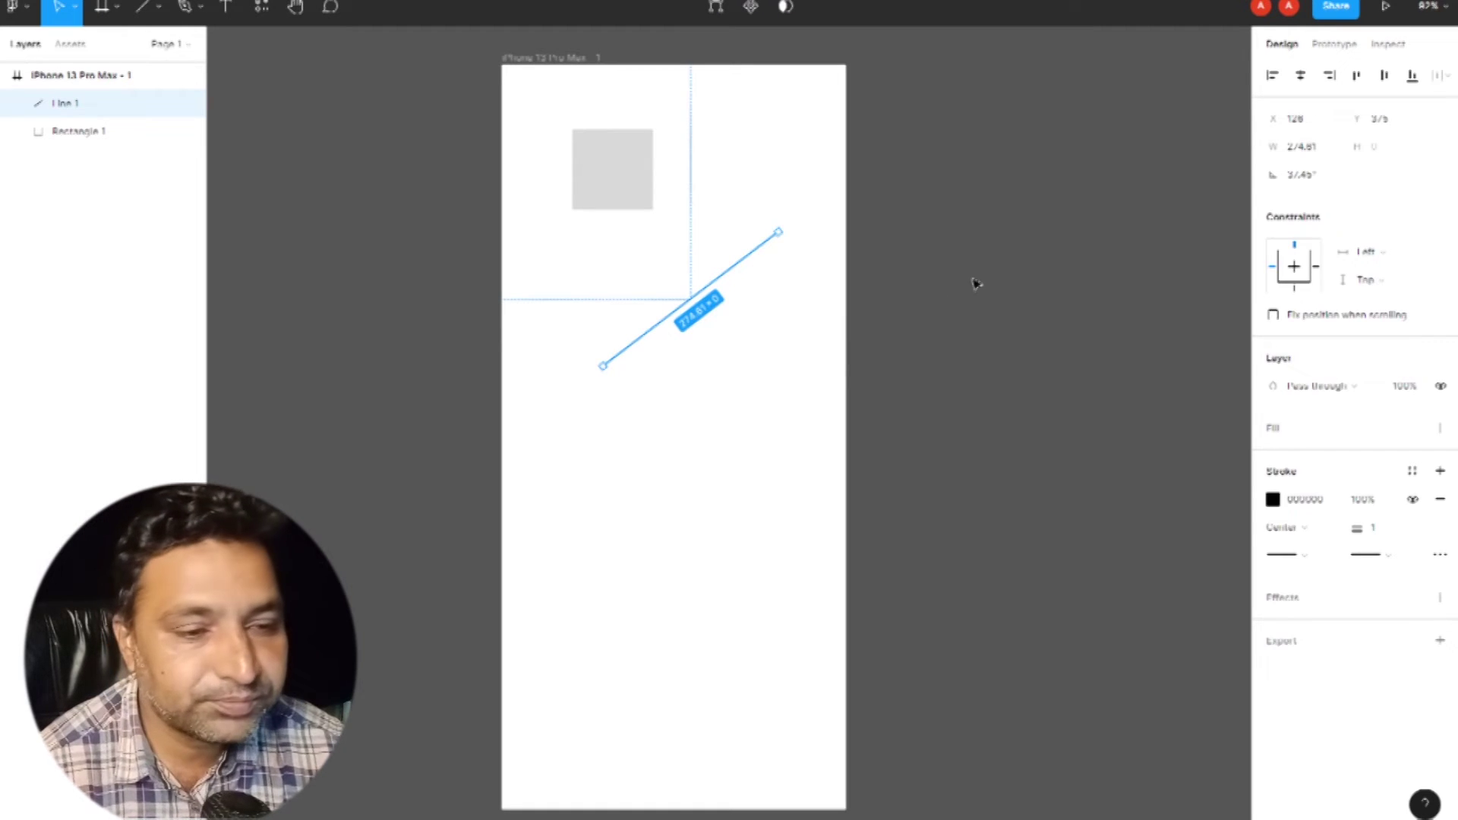
pyautogui.click(1300, 175)
pyautogui.moveTo(1300, 175); pyautogui.dragTo(1339, 192)
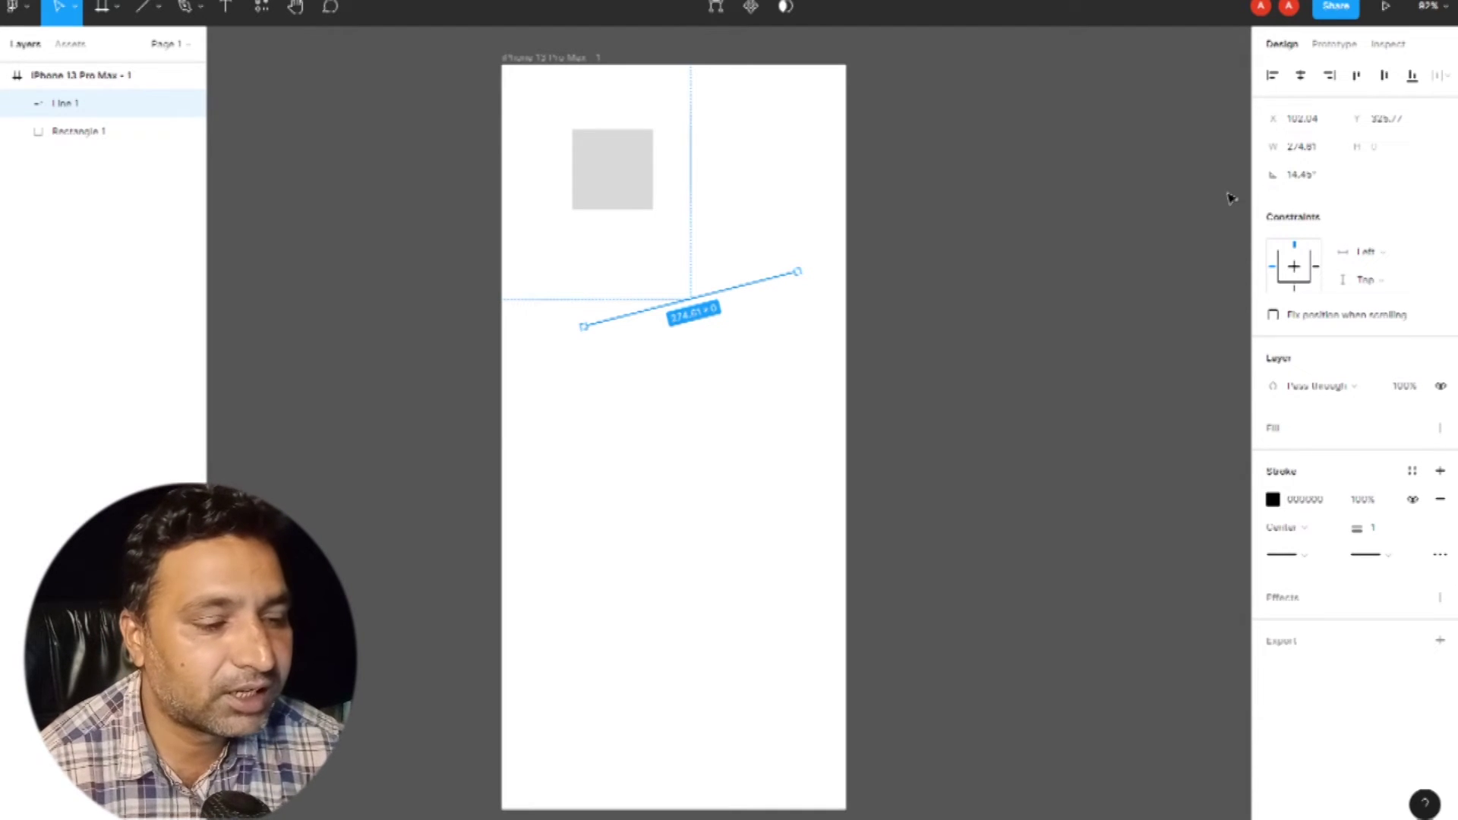
# Step: Draw a diagonal arrow about 285 long in the middle of the phone frame and a horizontal arrow about 293 long just below the square
pyautogui.click(162, 8)
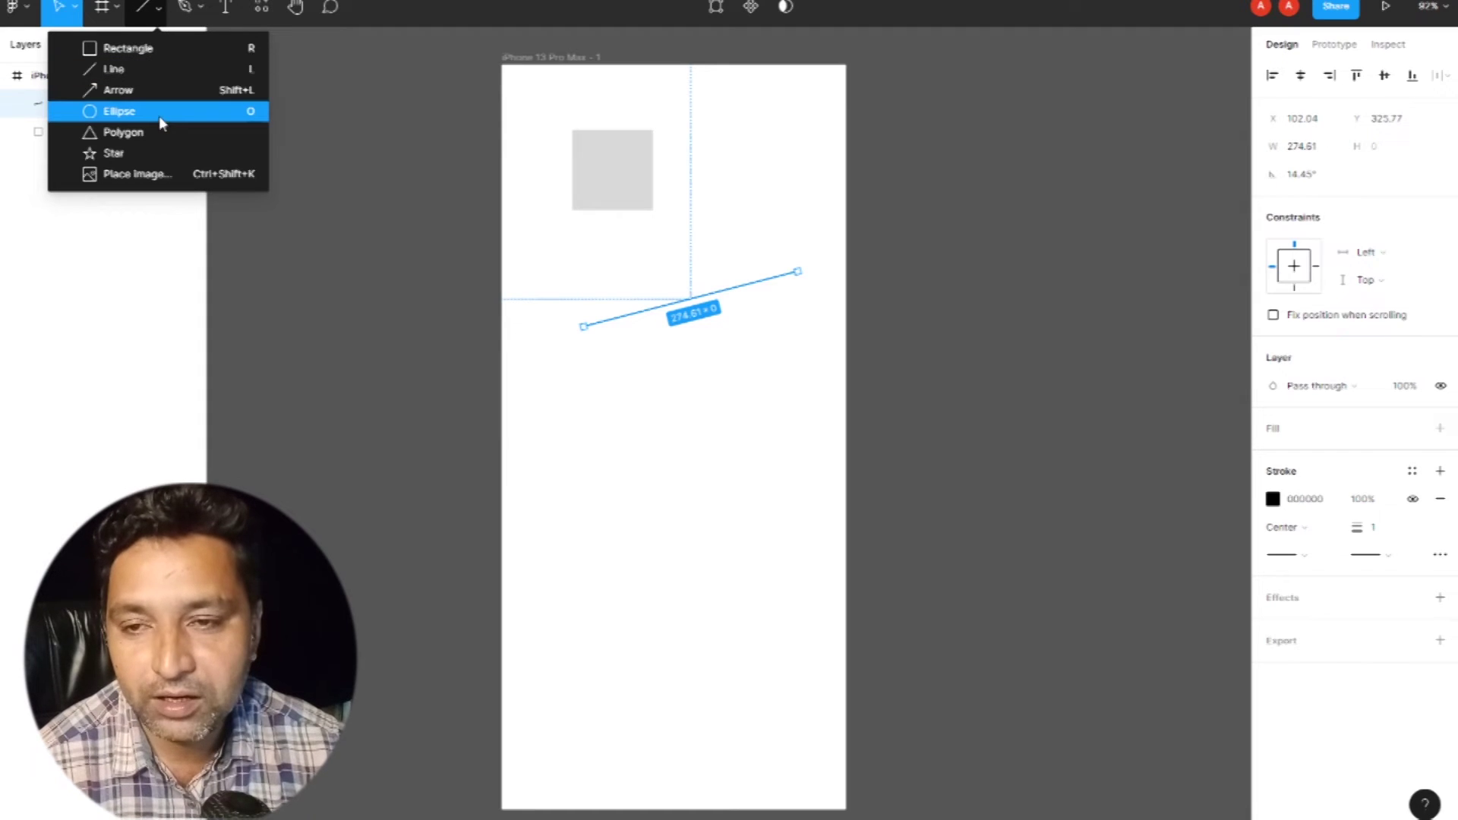
pyautogui.click(155, 93)
pyautogui.moveTo(586, 554)
pyautogui.mouseDown()
pyautogui.moveTo(704, 466)
pyautogui.moveTo(759, 402)
pyautogui.mouseUp()
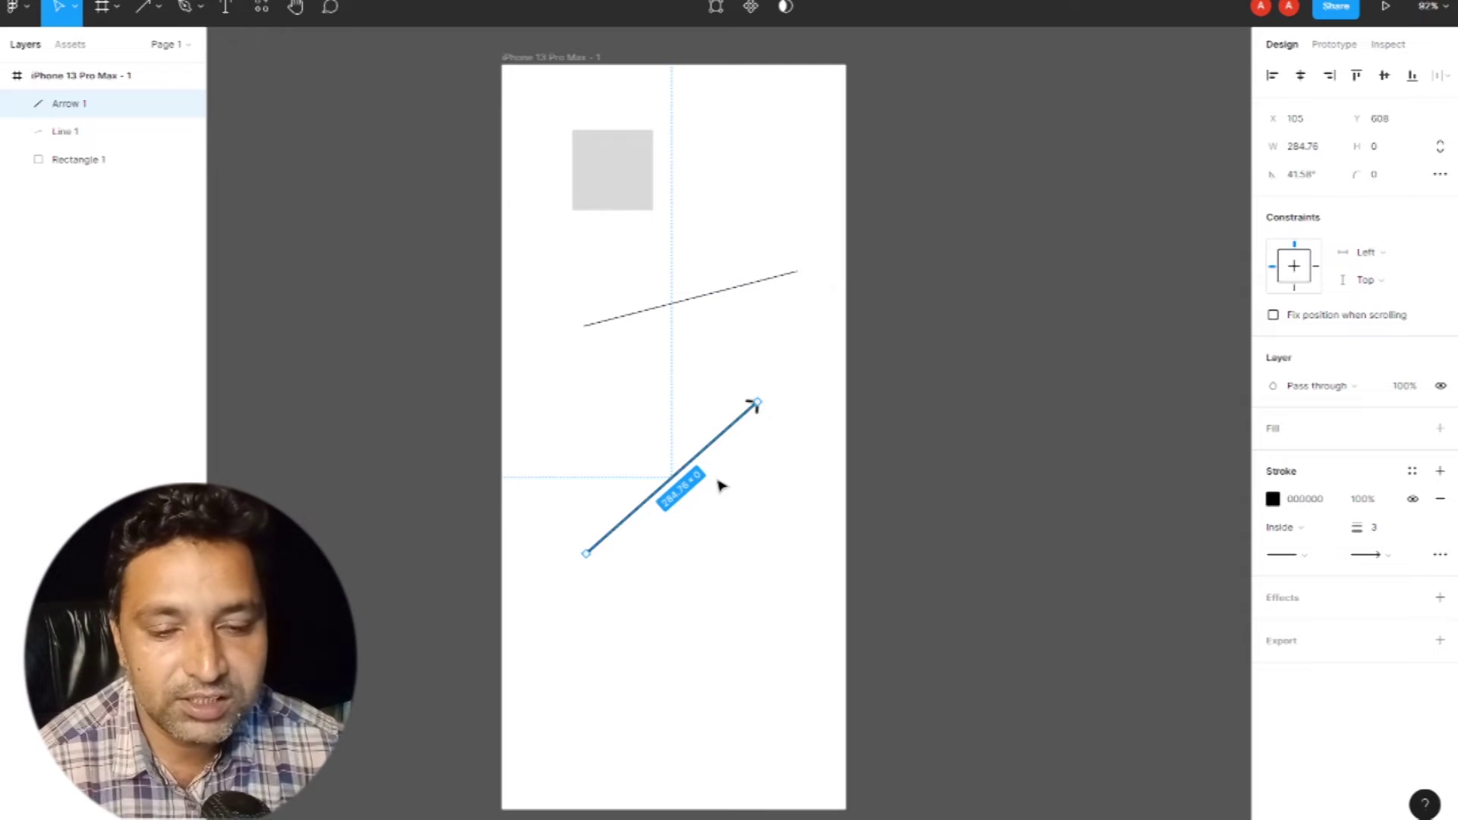
pyautogui.click(638, 585)
pyautogui.click(673, 490)
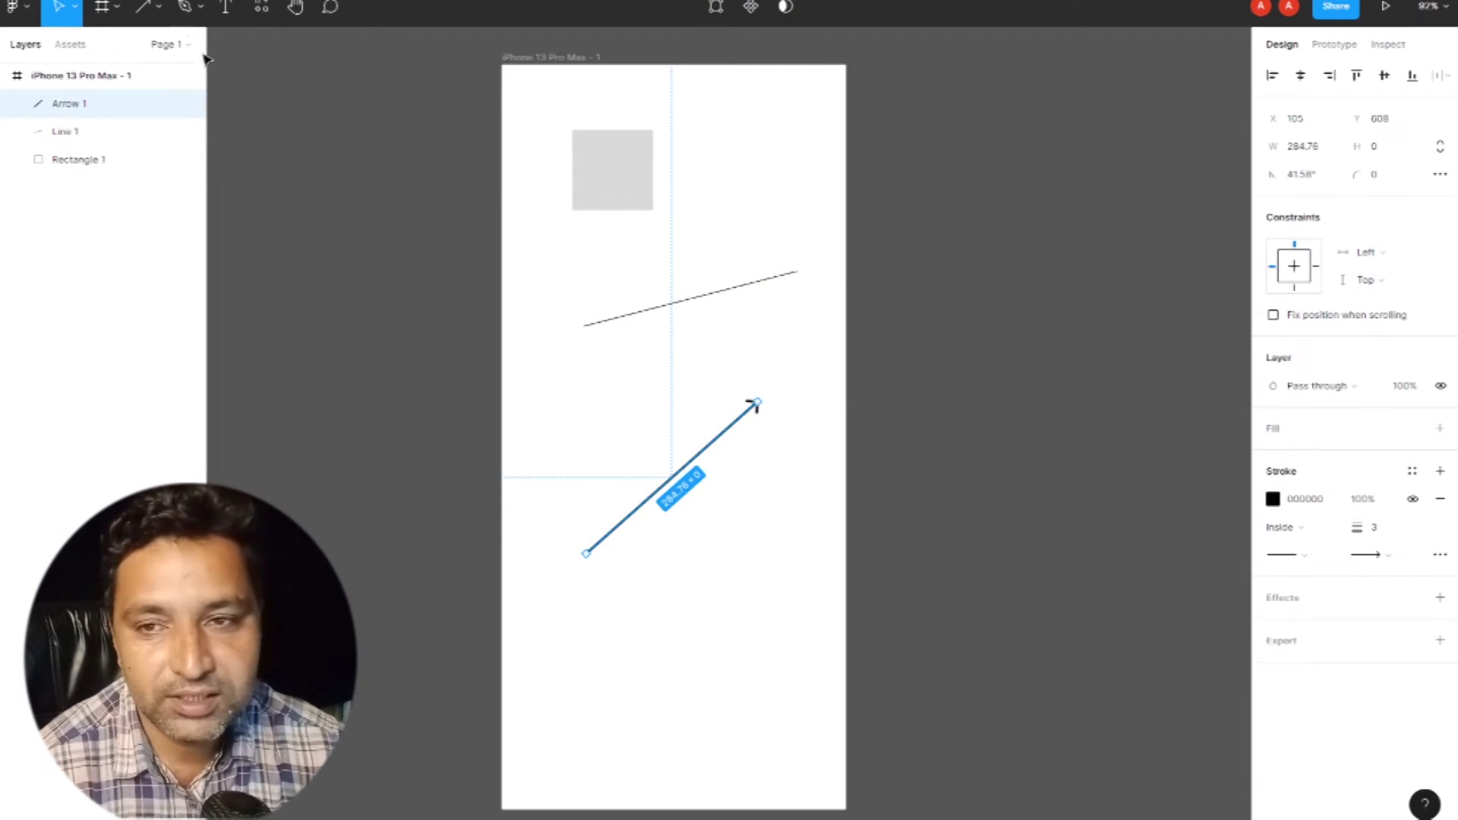
pyautogui.click(145, 8)
pyautogui.moveTo(562, 251); pyautogui.dragTo(797, 250)
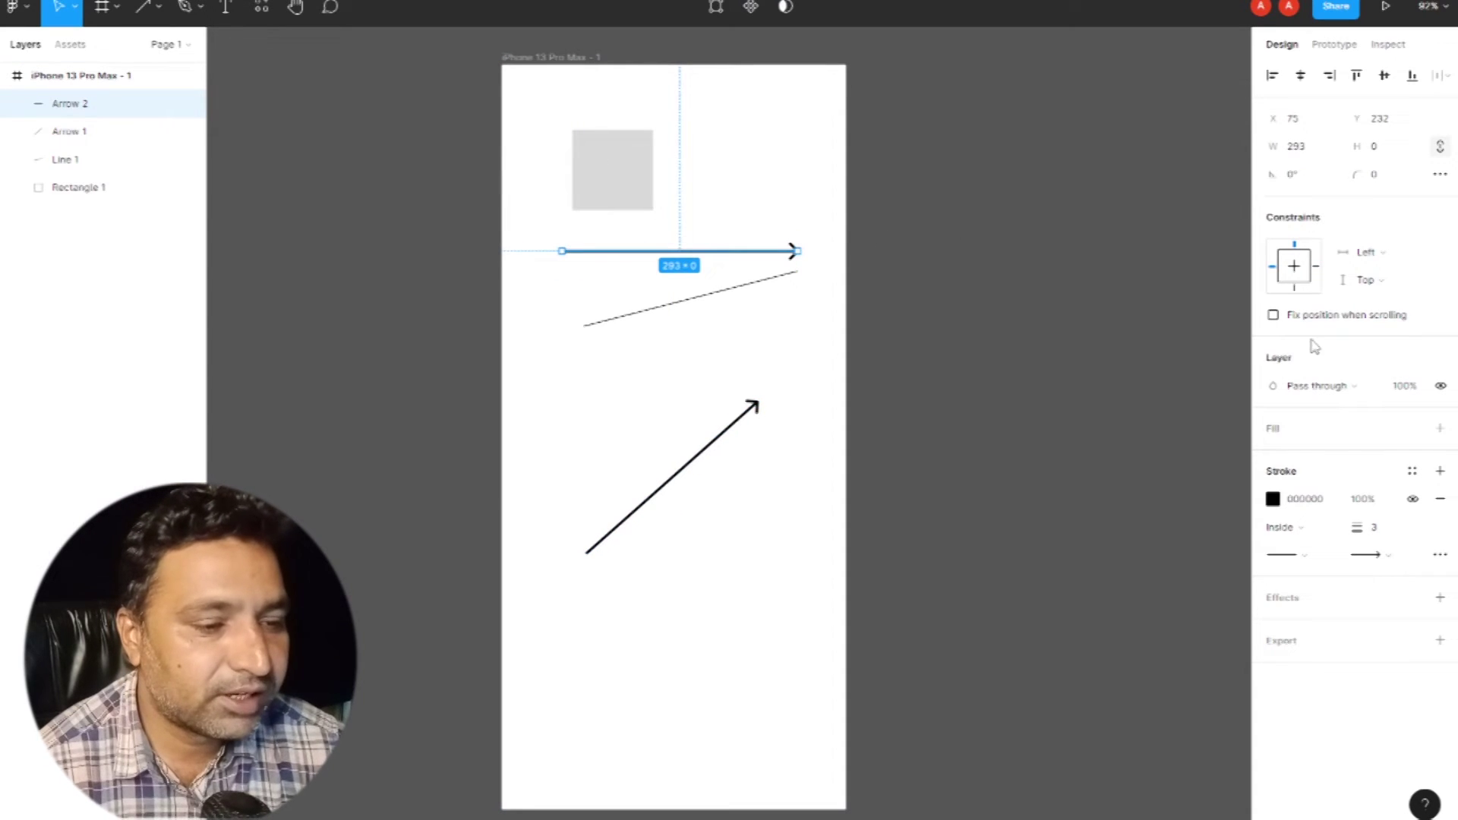
# Step: Try the line, triangle, reversed triangle and circle start points on the horizontal arrow, ending with Diamond arrow
pyautogui.click(1304, 556)
pyautogui.click(1325, 579)
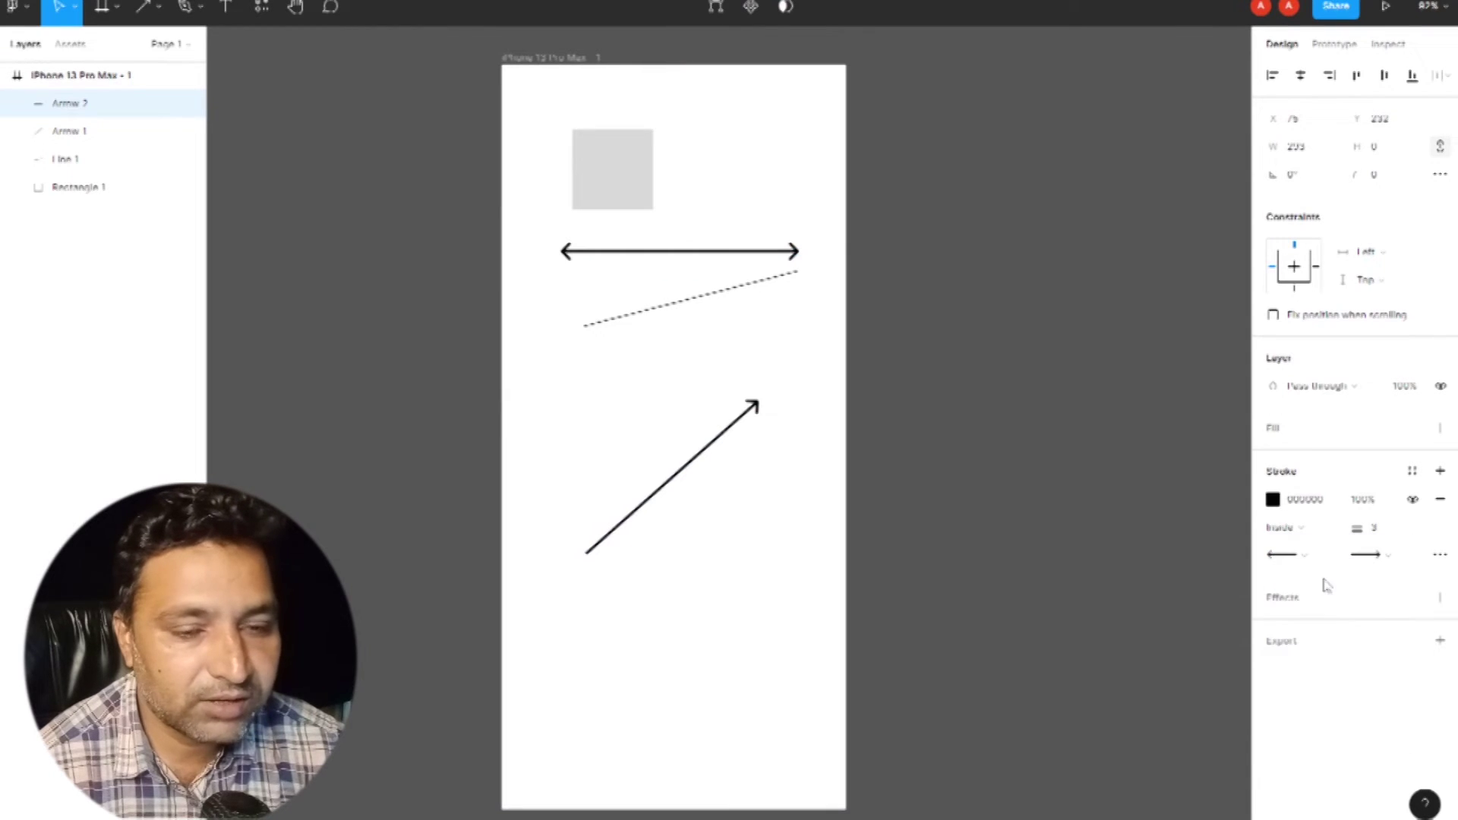
pyautogui.click(1306, 556)
pyautogui.click(1322, 580)
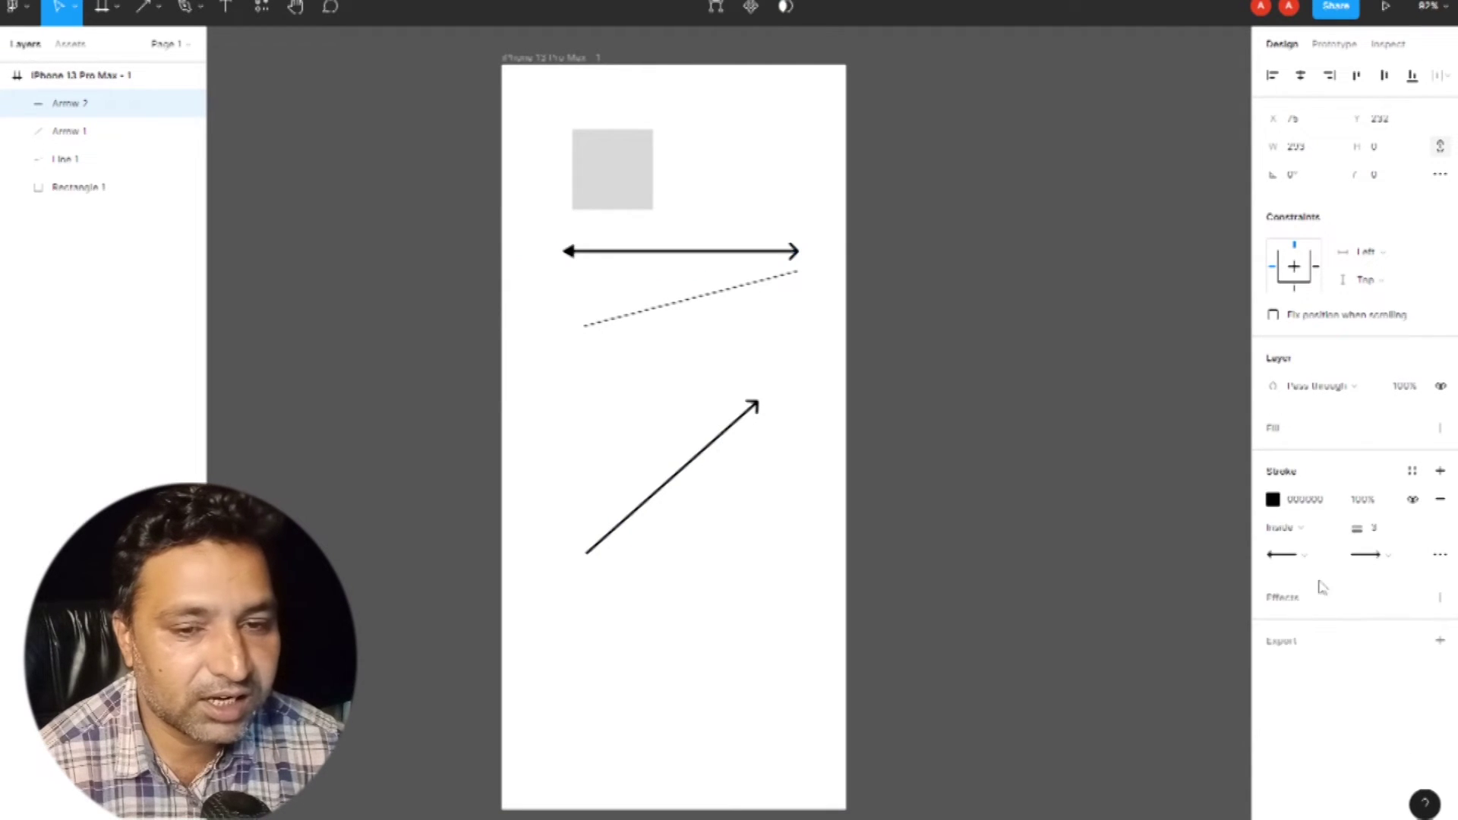
pyautogui.click(1306, 555)
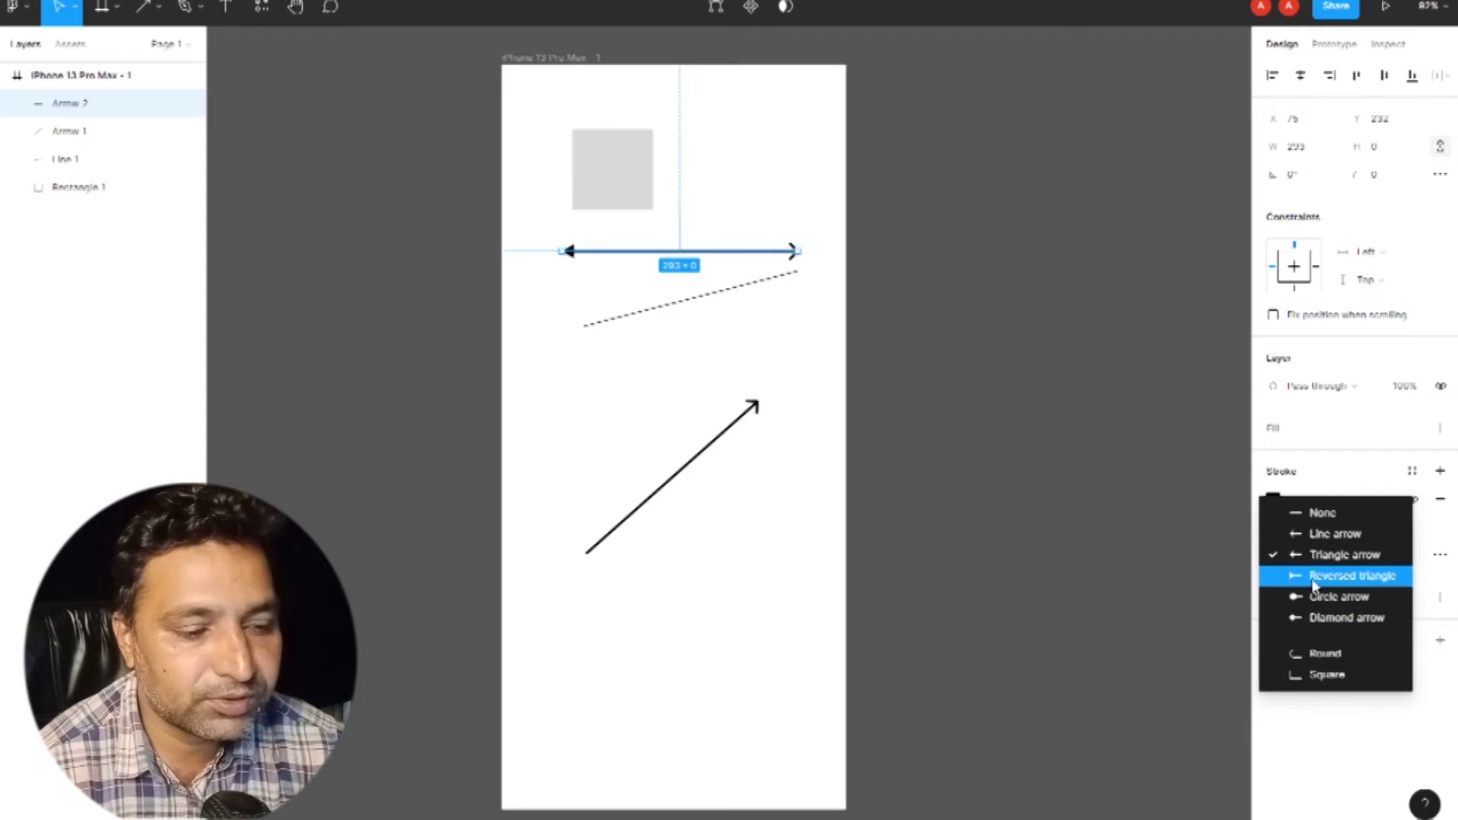
pyautogui.click(1314, 580)
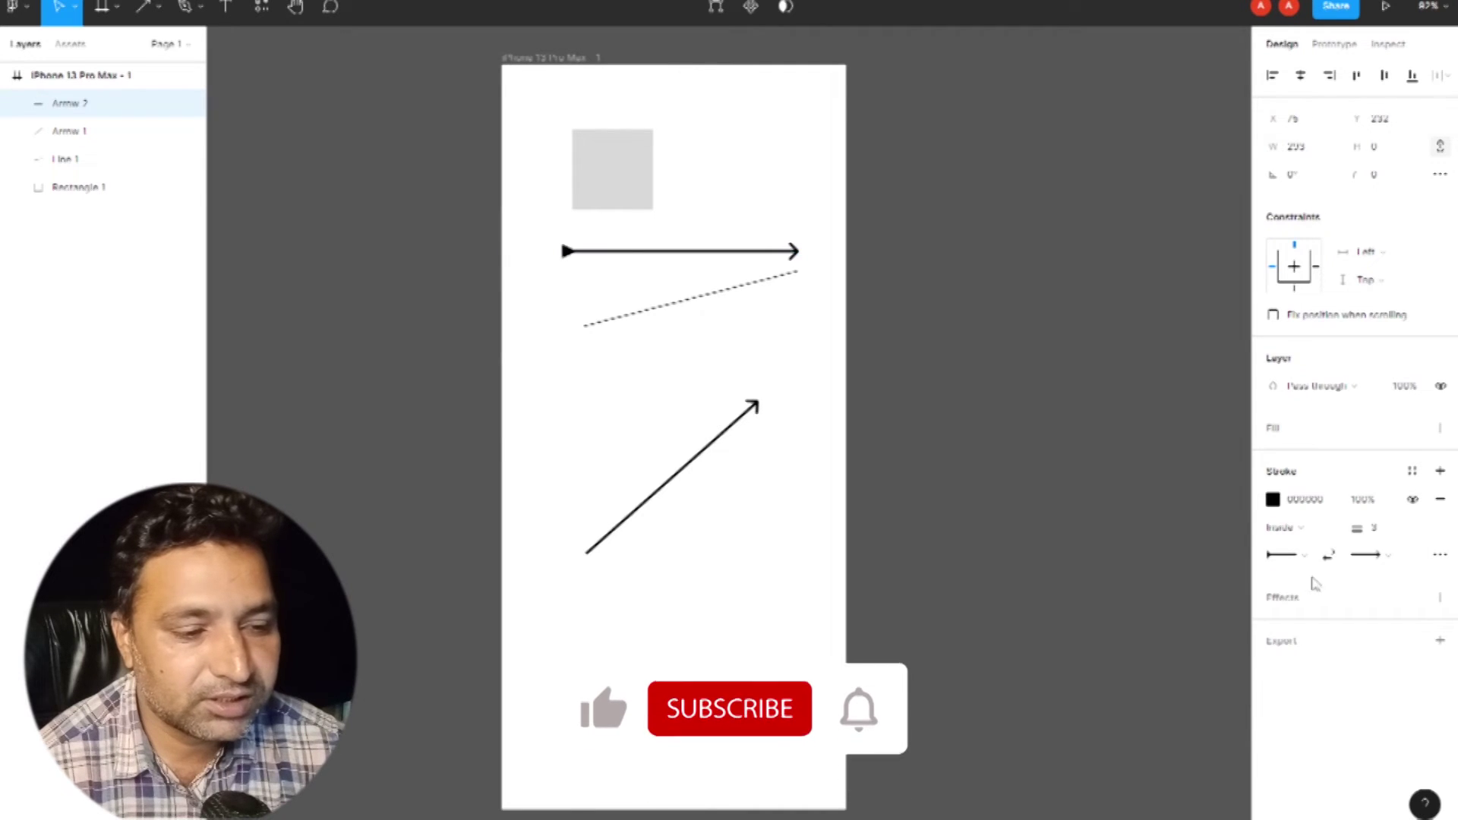
pyautogui.click(1306, 557)
pyautogui.click(1308, 576)
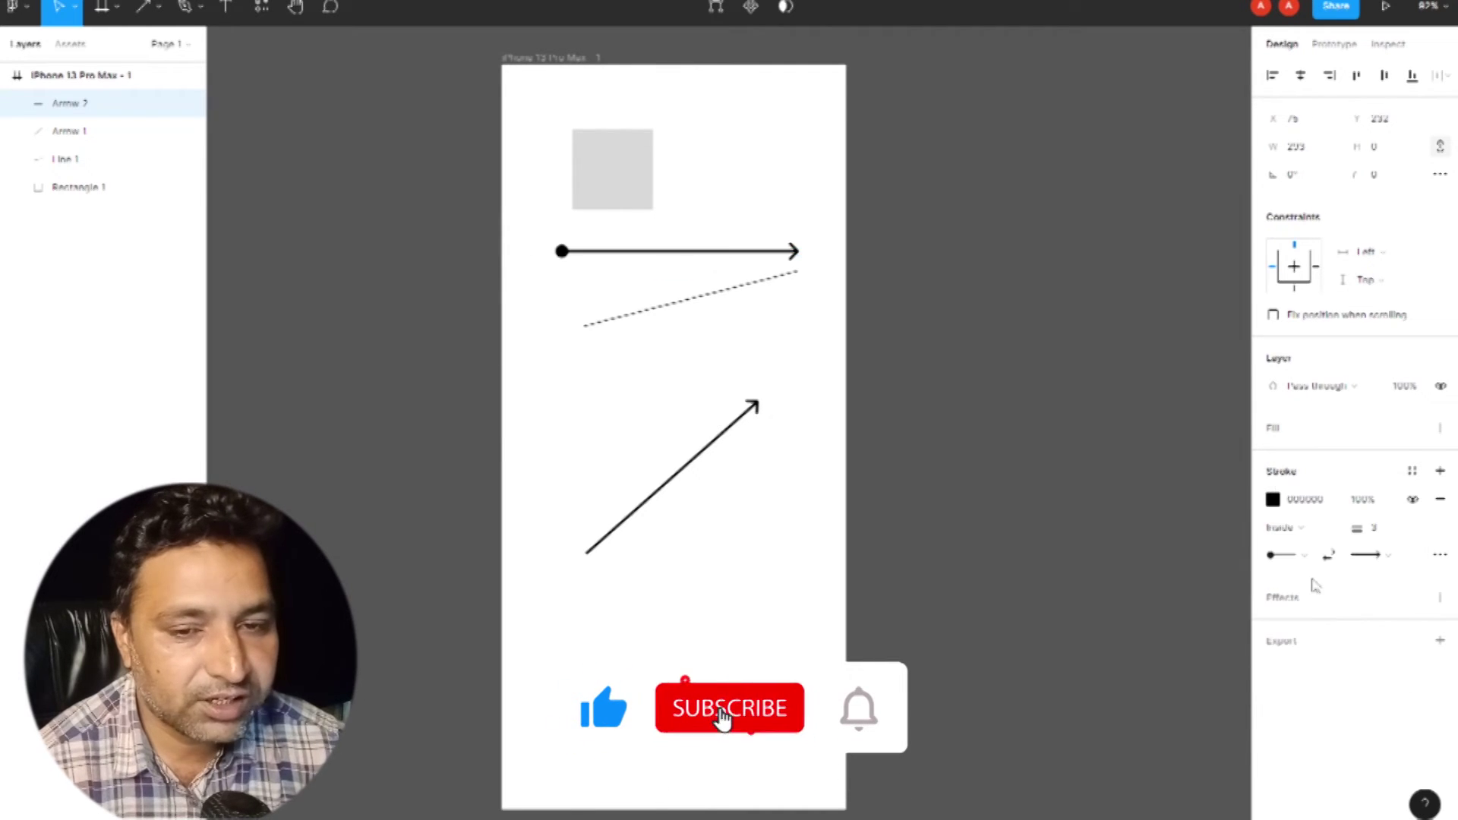
pyautogui.click(1306, 556)
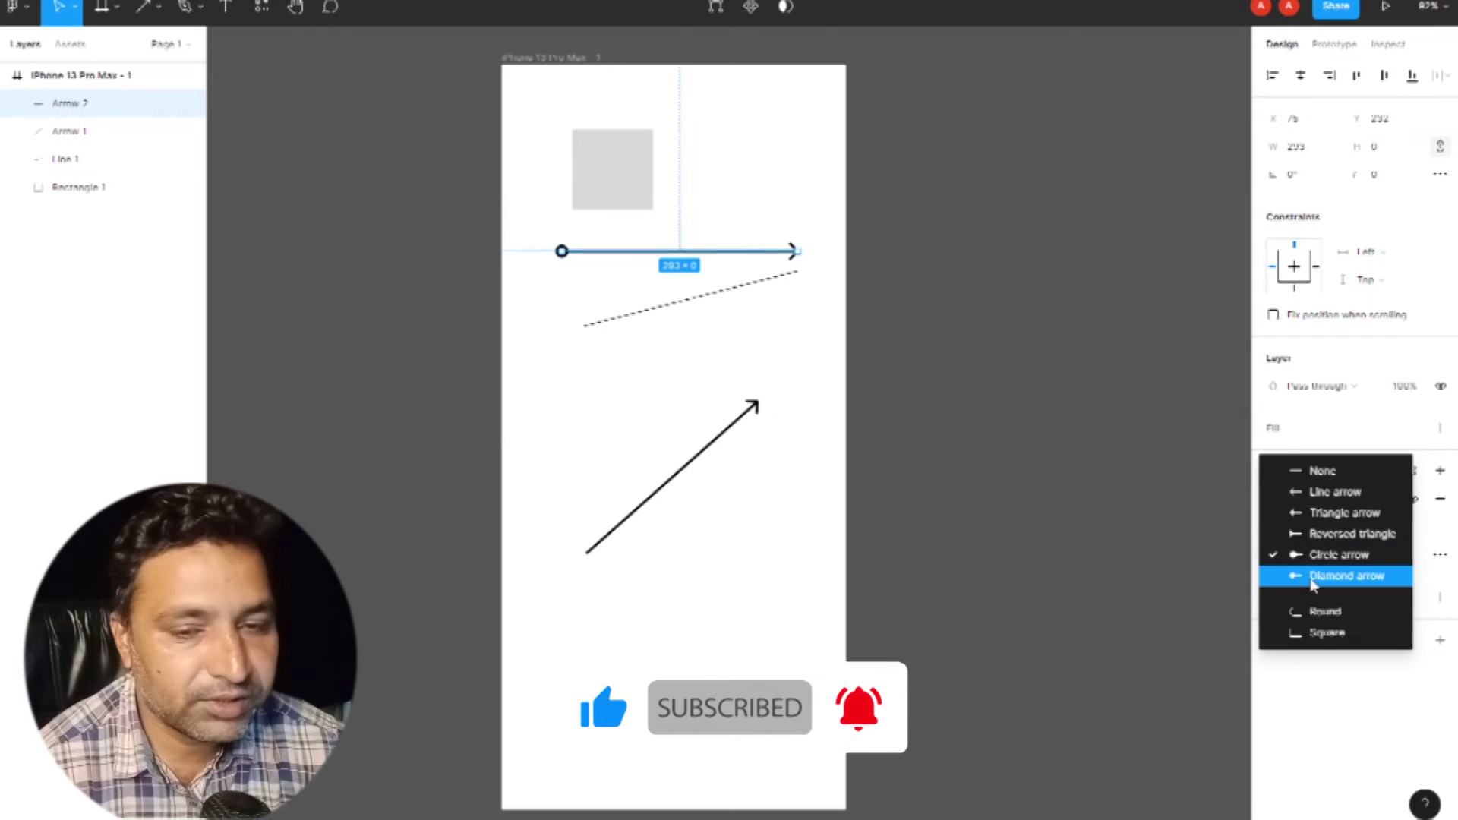
pyautogui.click(1310, 577)
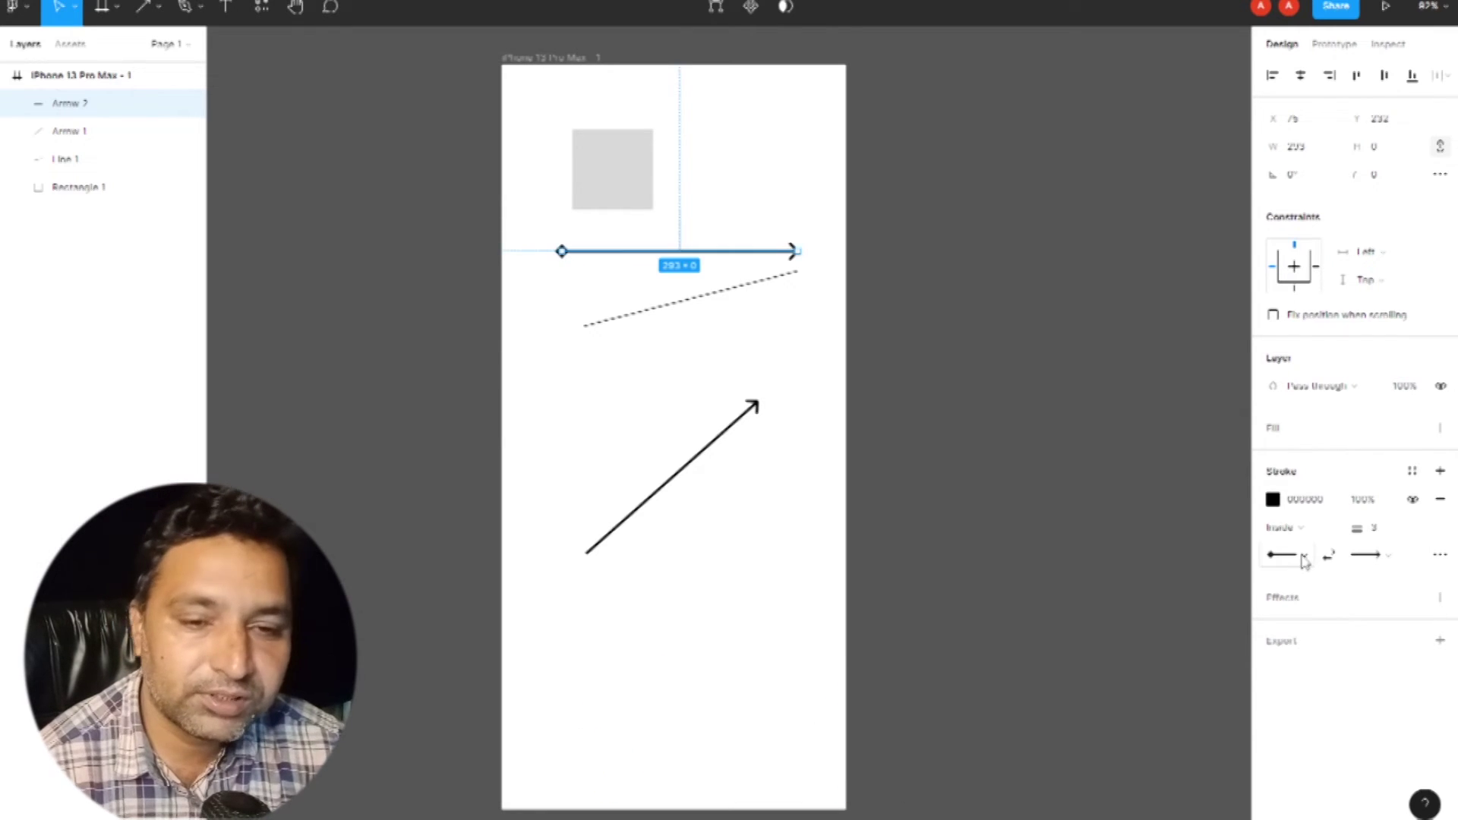
# Step: Try None as the horizontal arrow's end point, and set it to Reversed triangle
pyautogui.click(1380, 559)
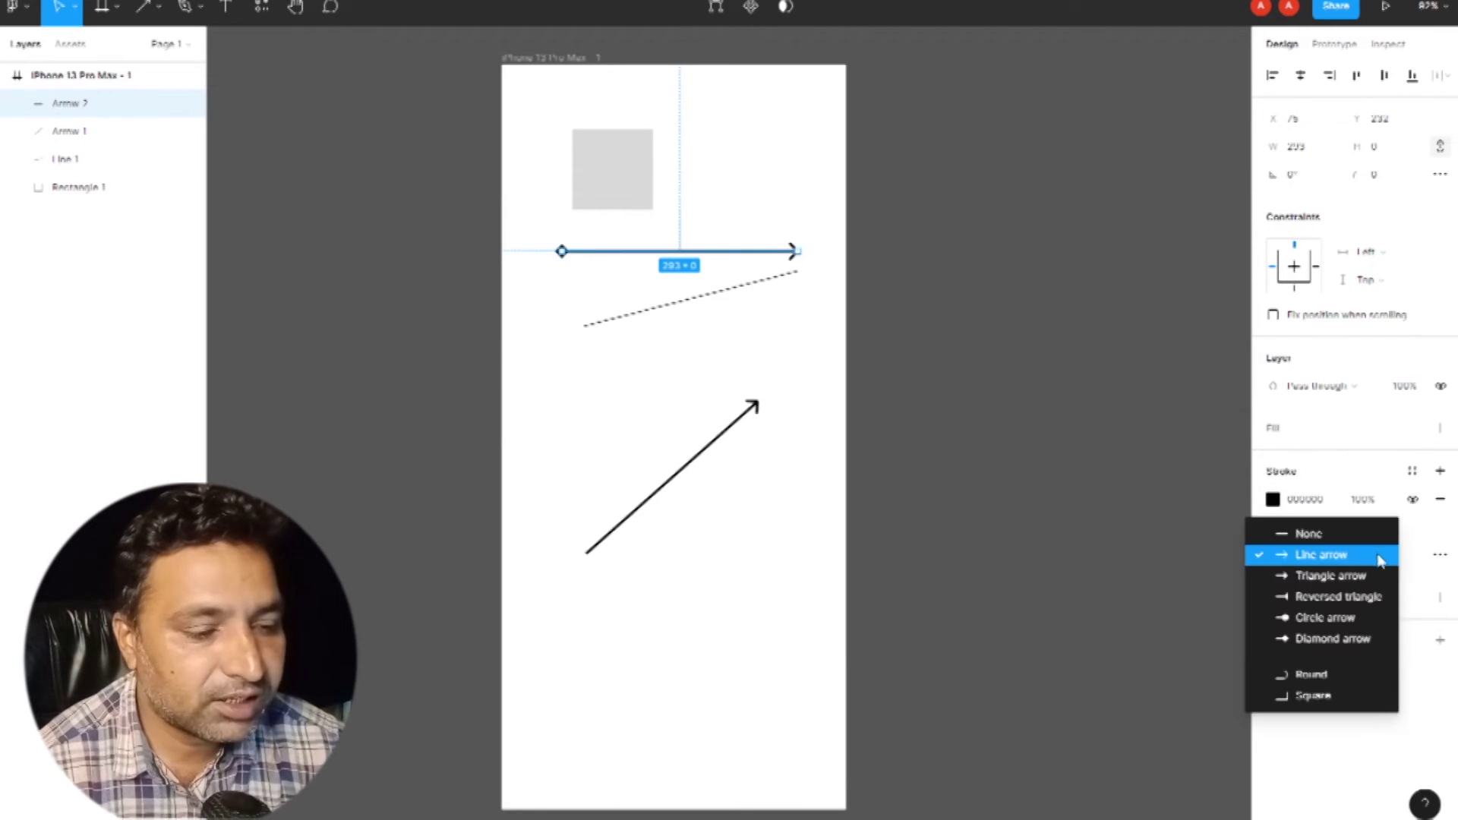
pyautogui.click(1336, 542)
pyautogui.click(1331, 554)
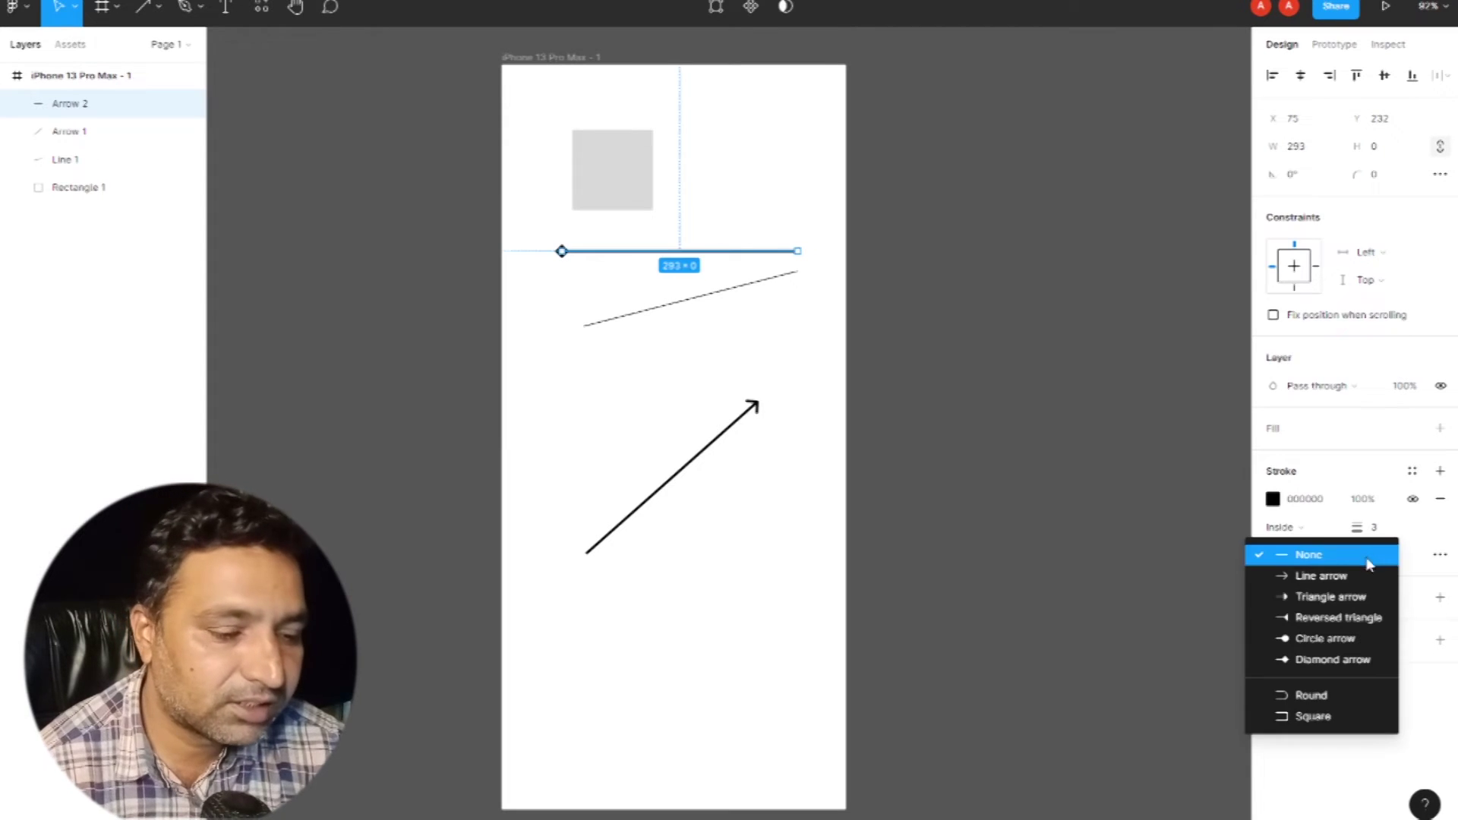
pyautogui.click(1359, 617)
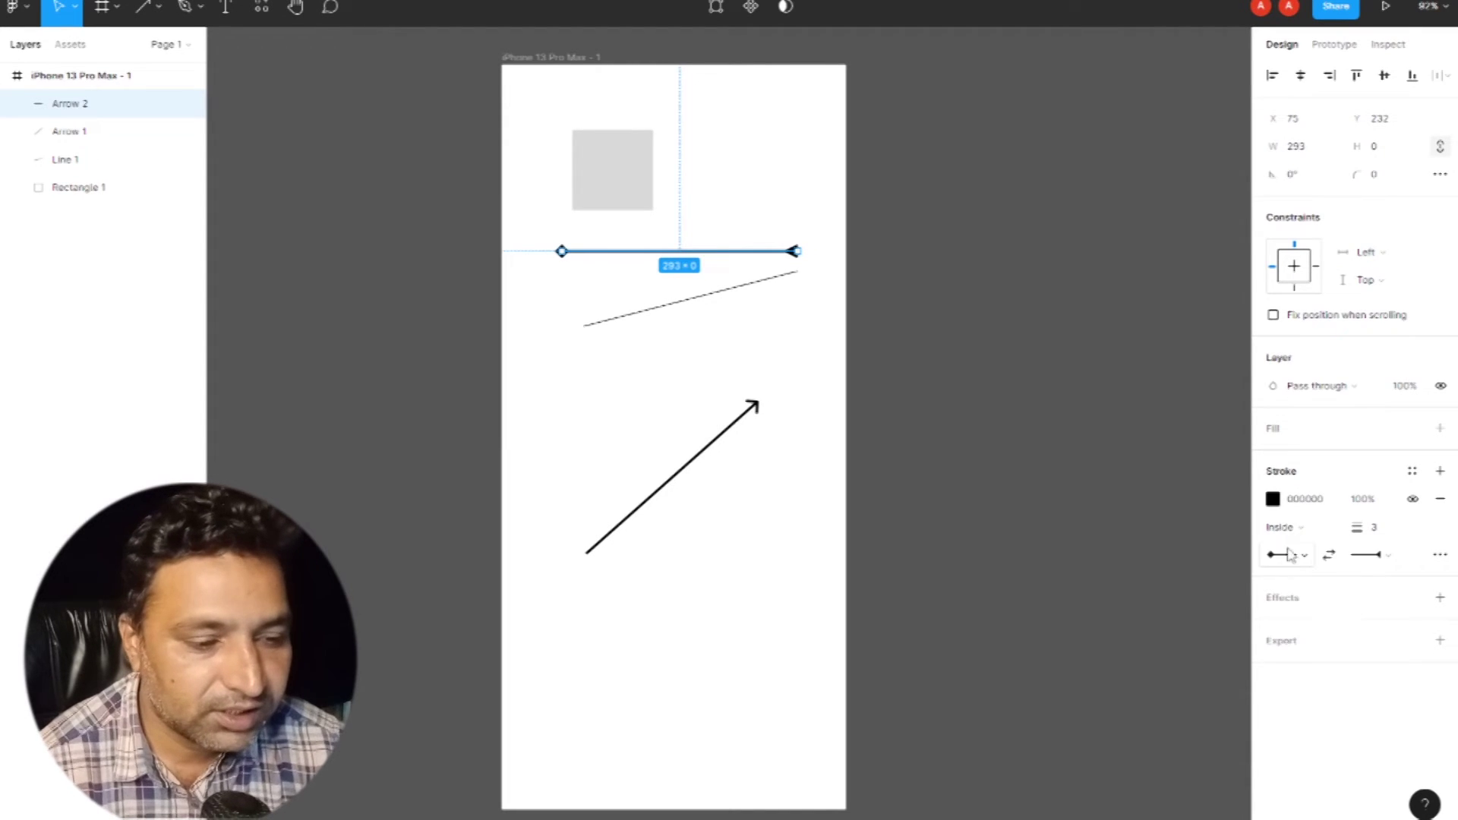
# Step: Give the horizontal arrow a Dash stroke style and try the round dash cap, ending with the square cap
pyautogui.click(1439, 554)
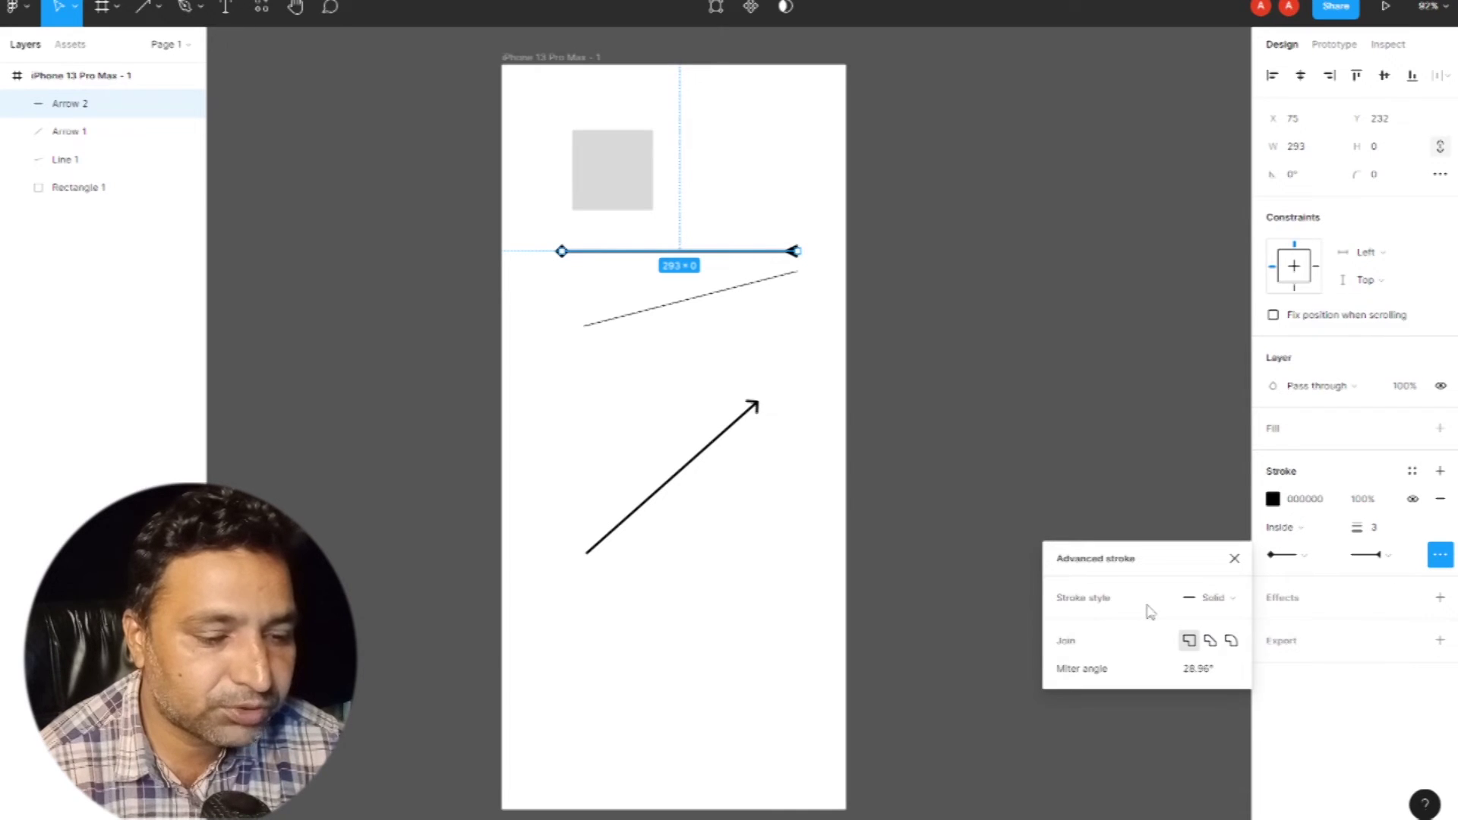
pyautogui.click(1212, 598)
pyautogui.click(1239, 618)
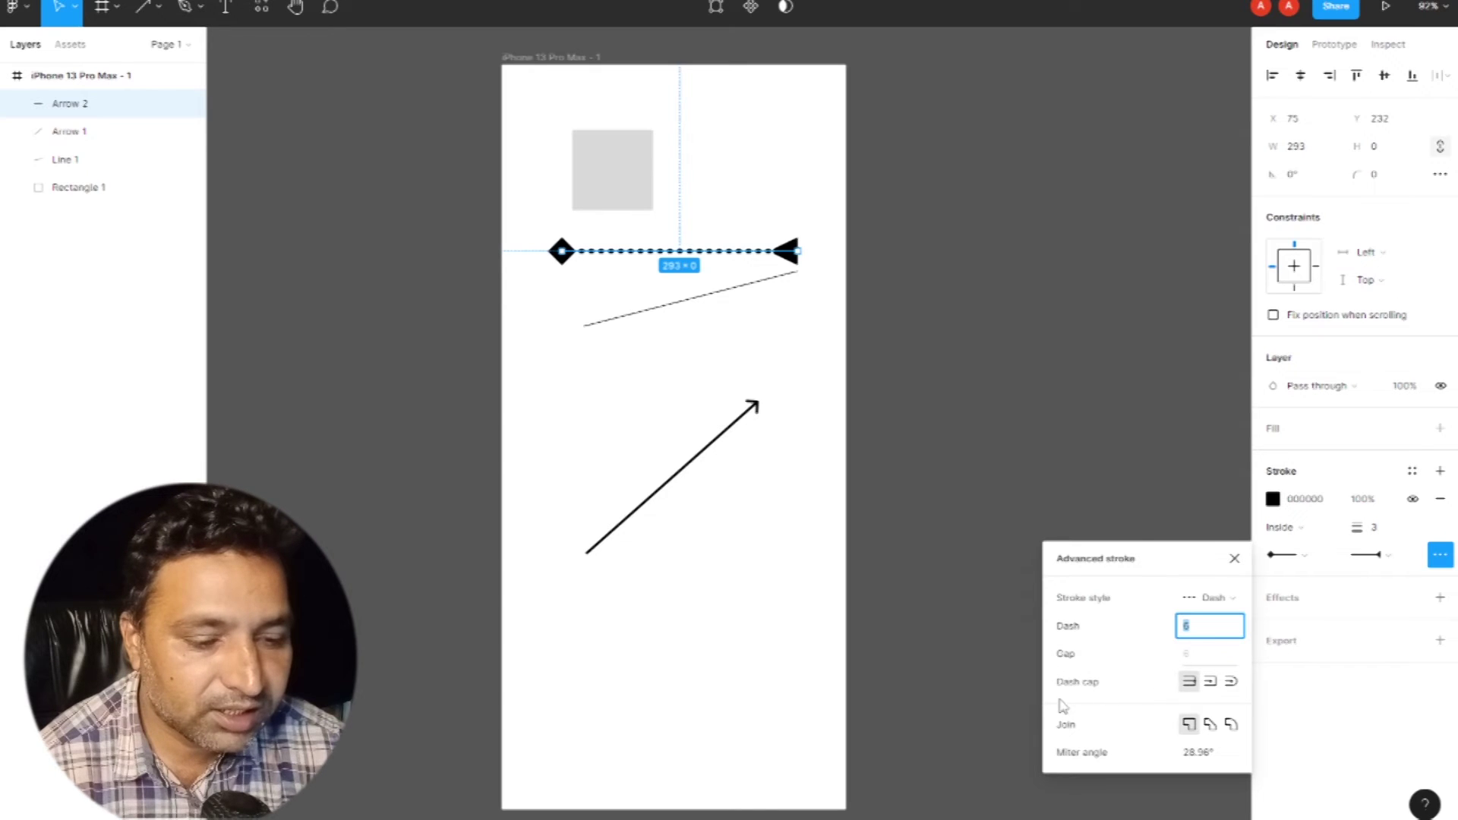
pyautogui.click(1230, 684)
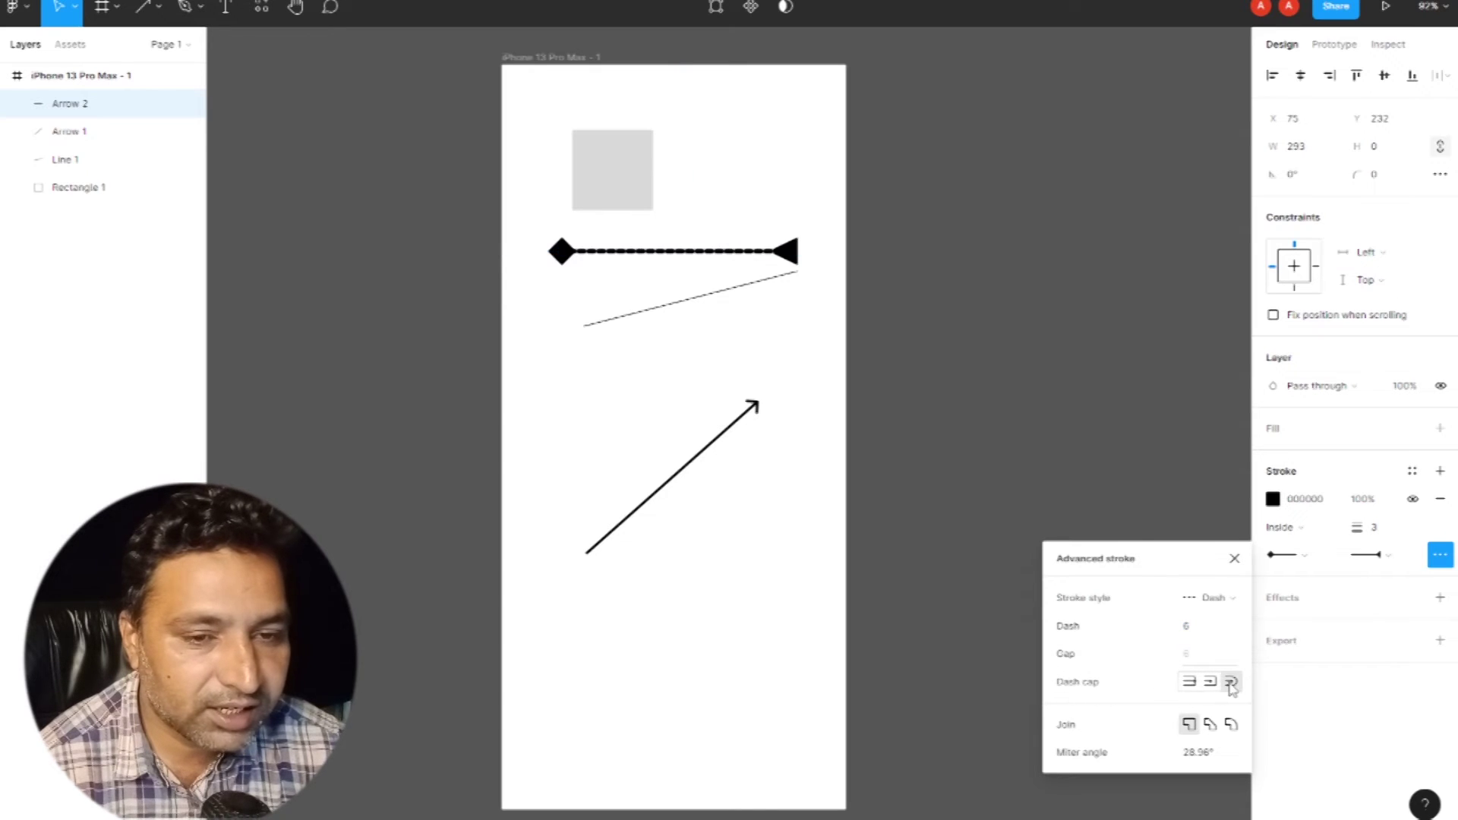
pyautogui.click(1213, 683)
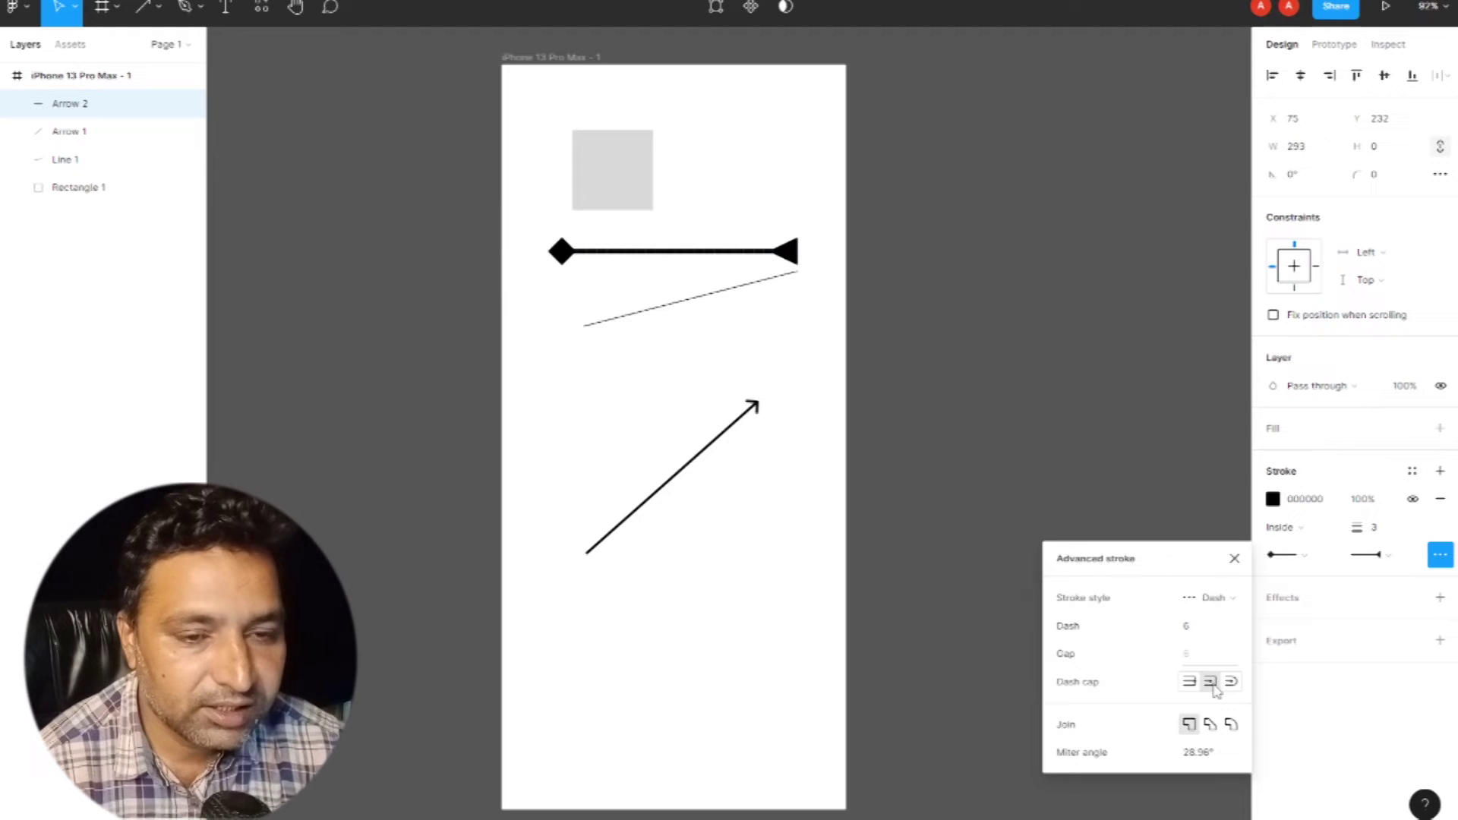
# Step: Try the bevel join on the horizontal arrow, set the join to round, and switch the stroke style to Custom
pyautogui.click(1210, 725)
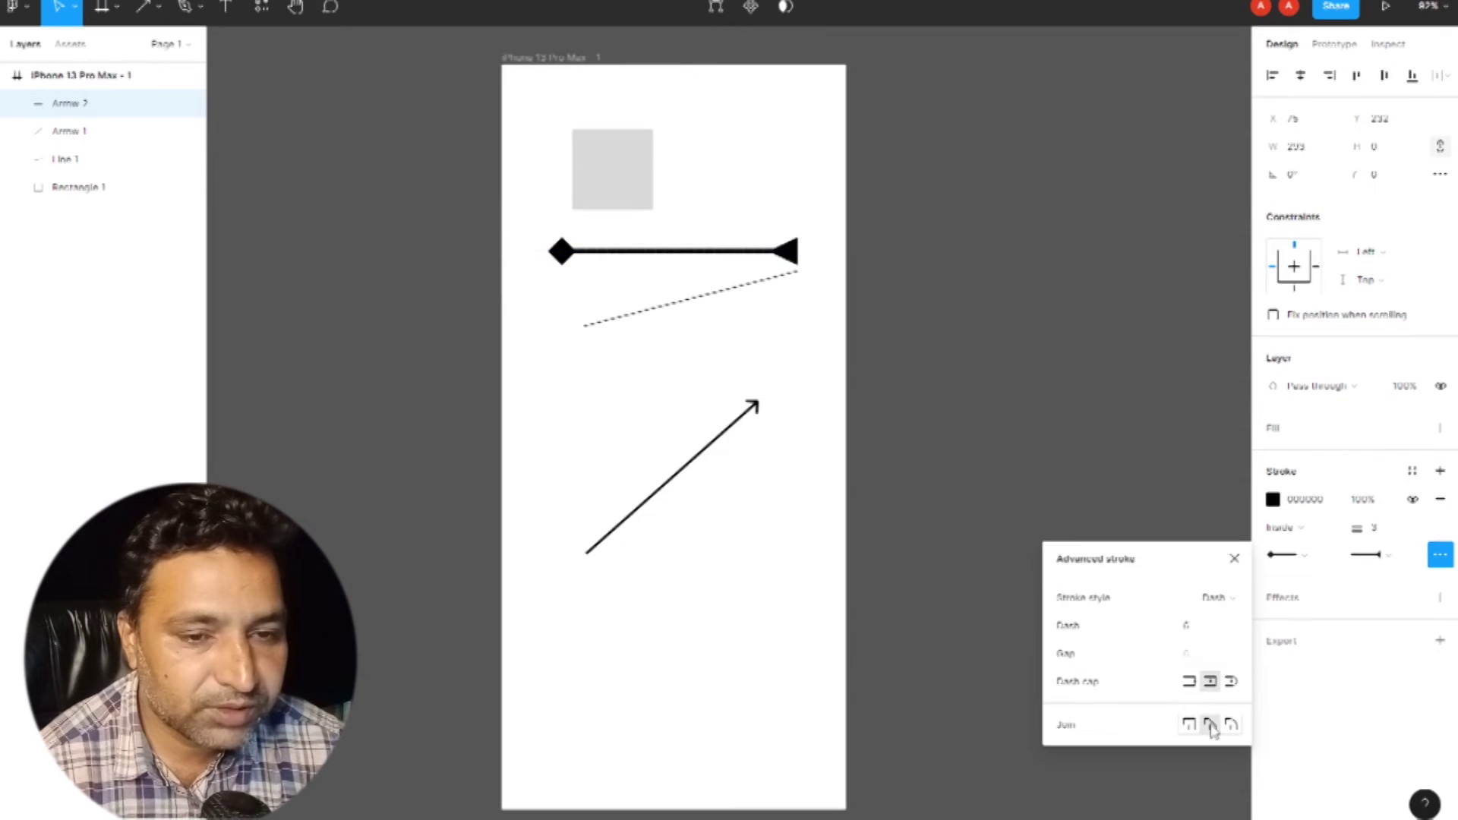
pyautogui.click(1232, 727)
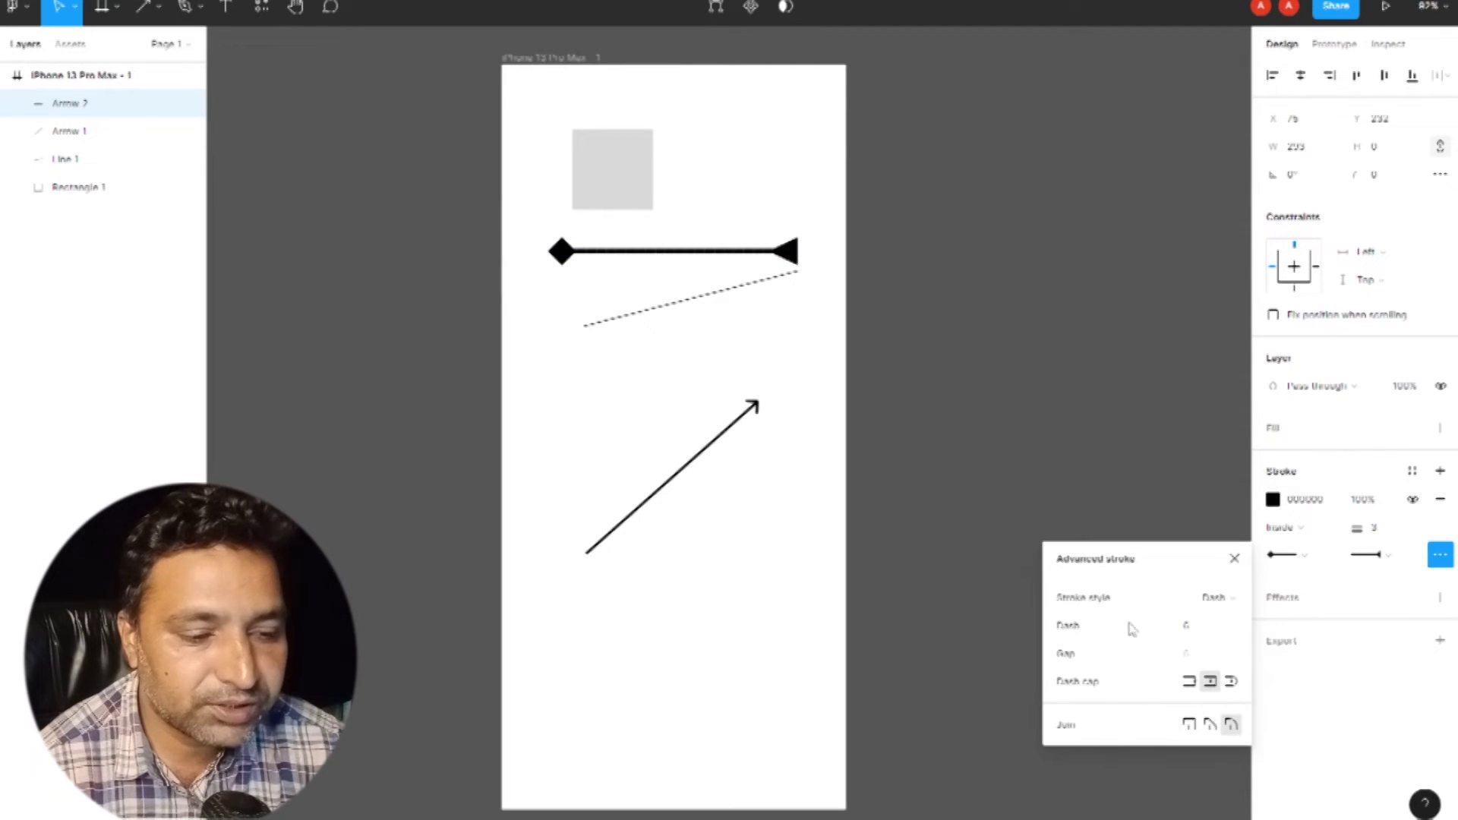
pyautogui.click(1217, 598)
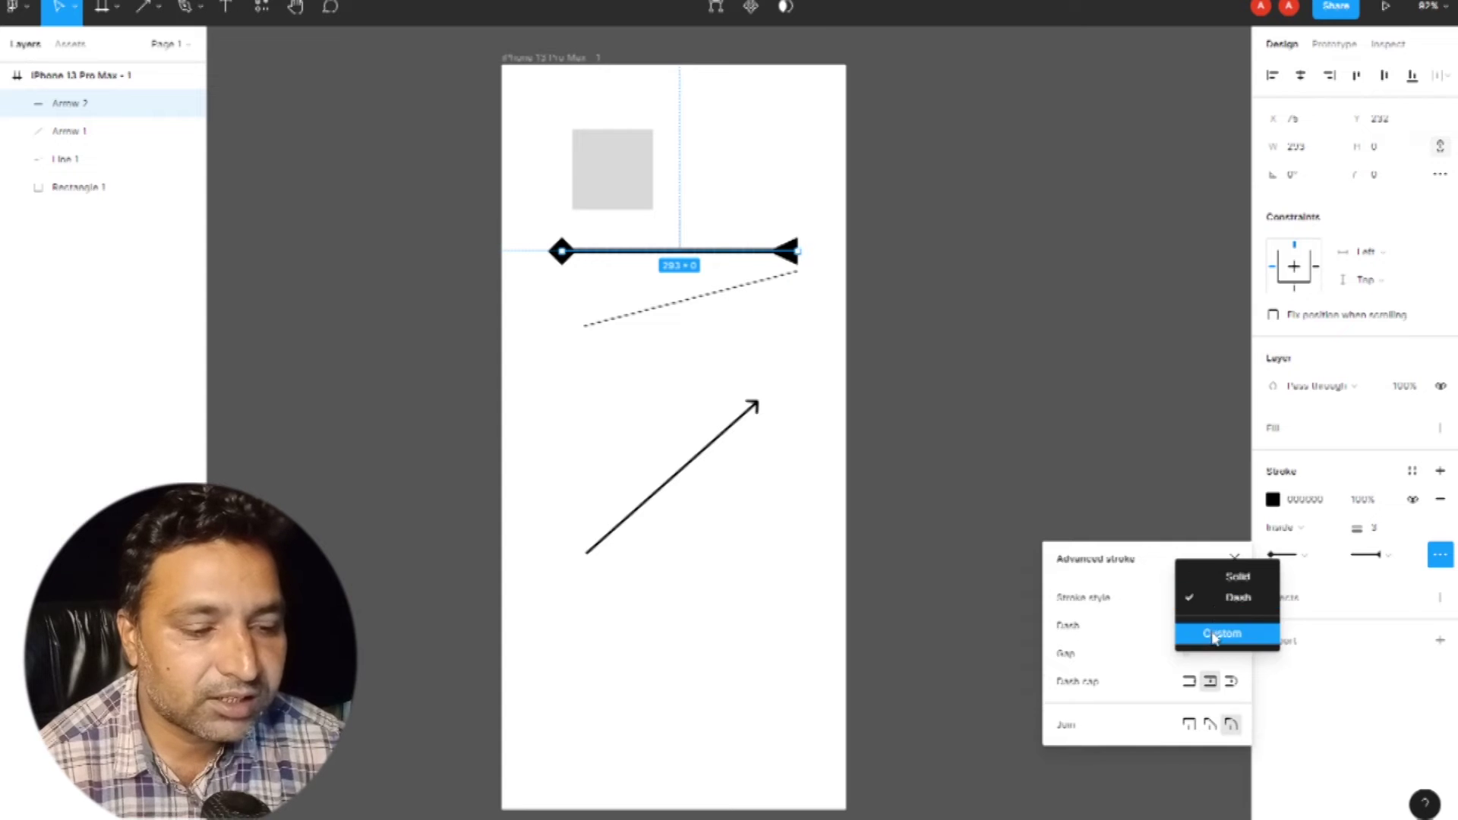
pyautogui.click(1214, 634)
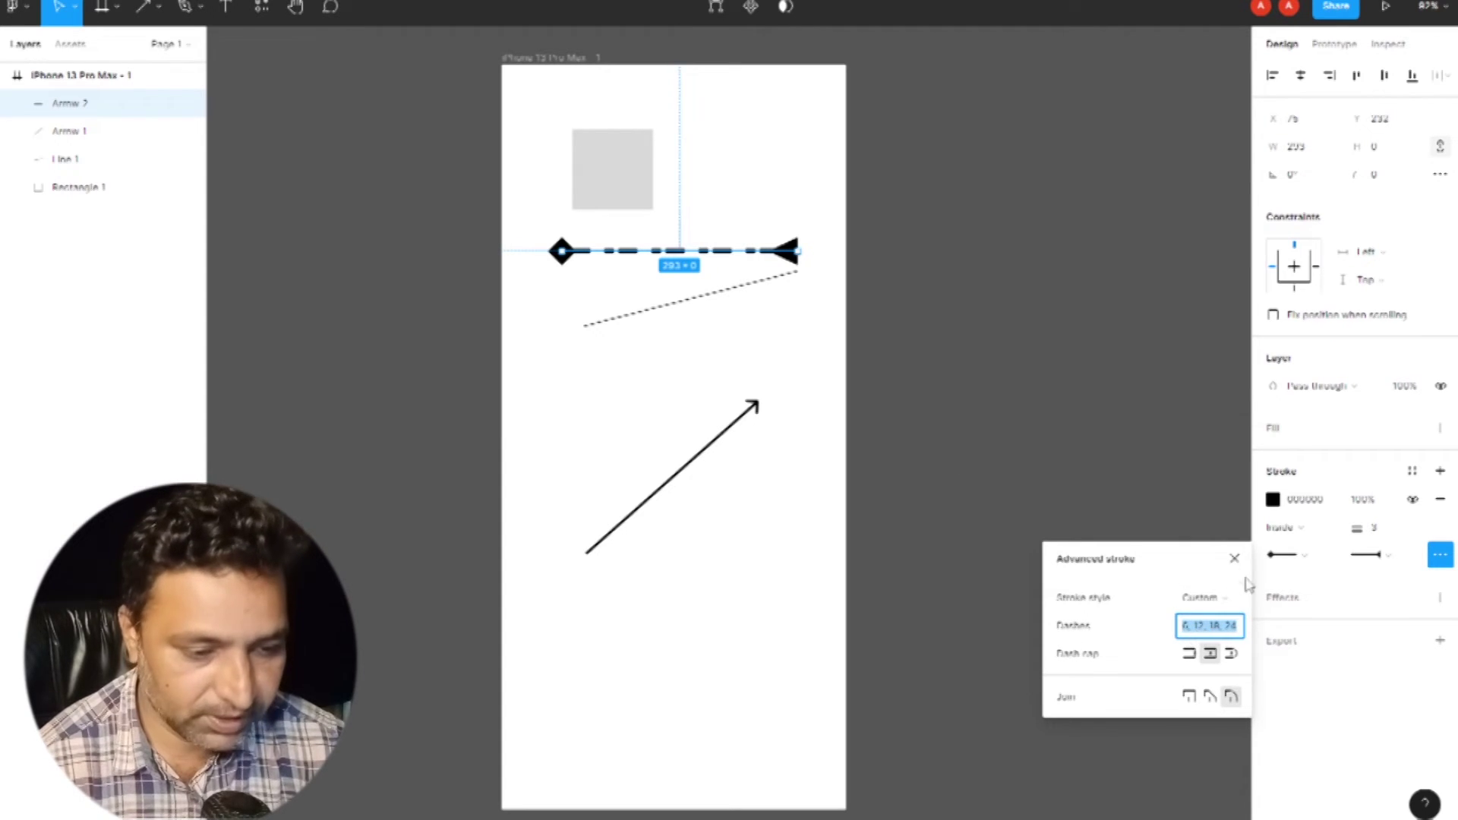
pyautogui.click(1234, 558)
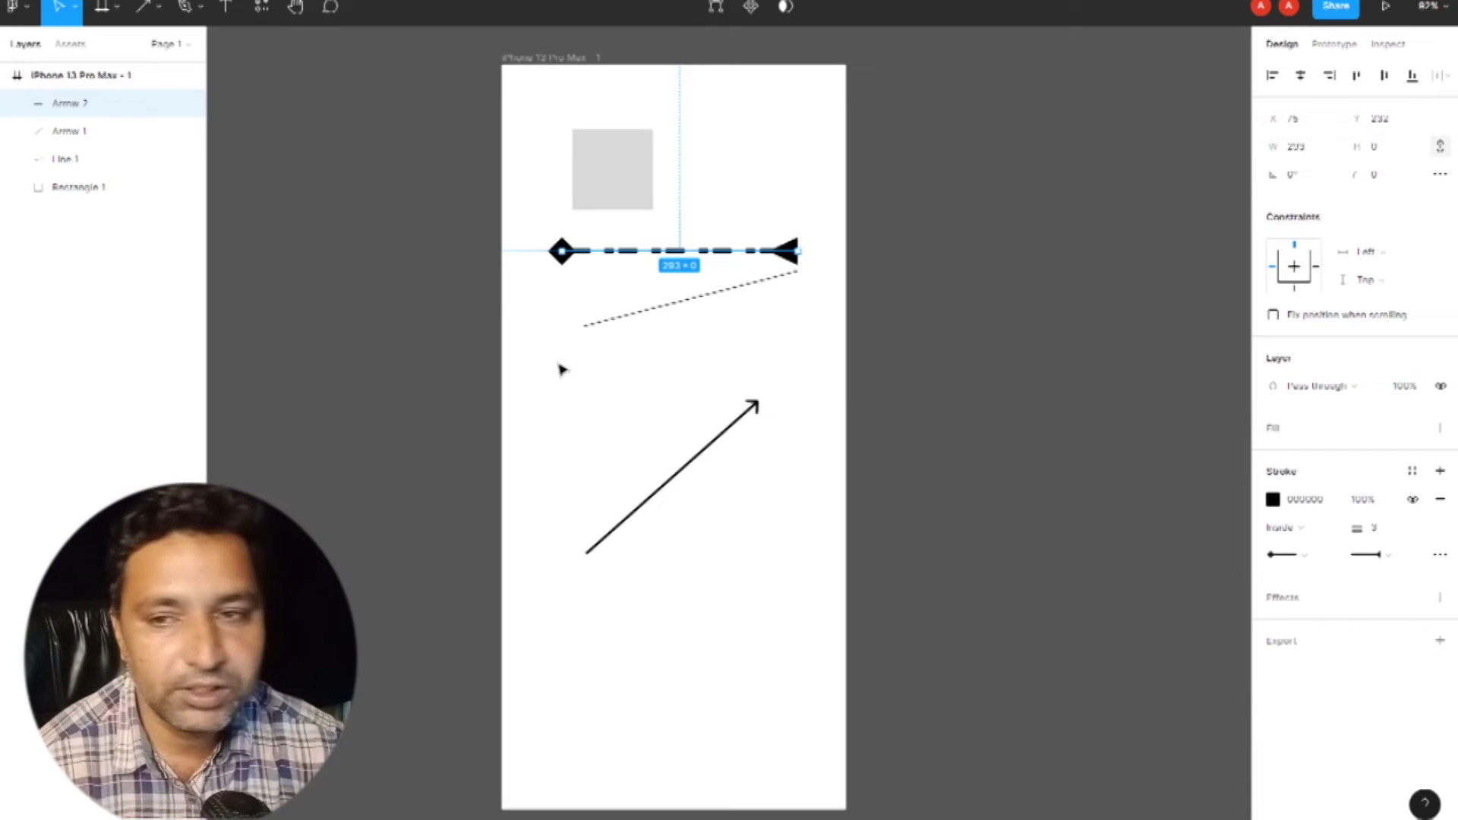
# Step: Draw a circle about 242 × 242 over the diagonal arrow and cut it to a 75% arc sweep
pyautogui.click(158, 8)
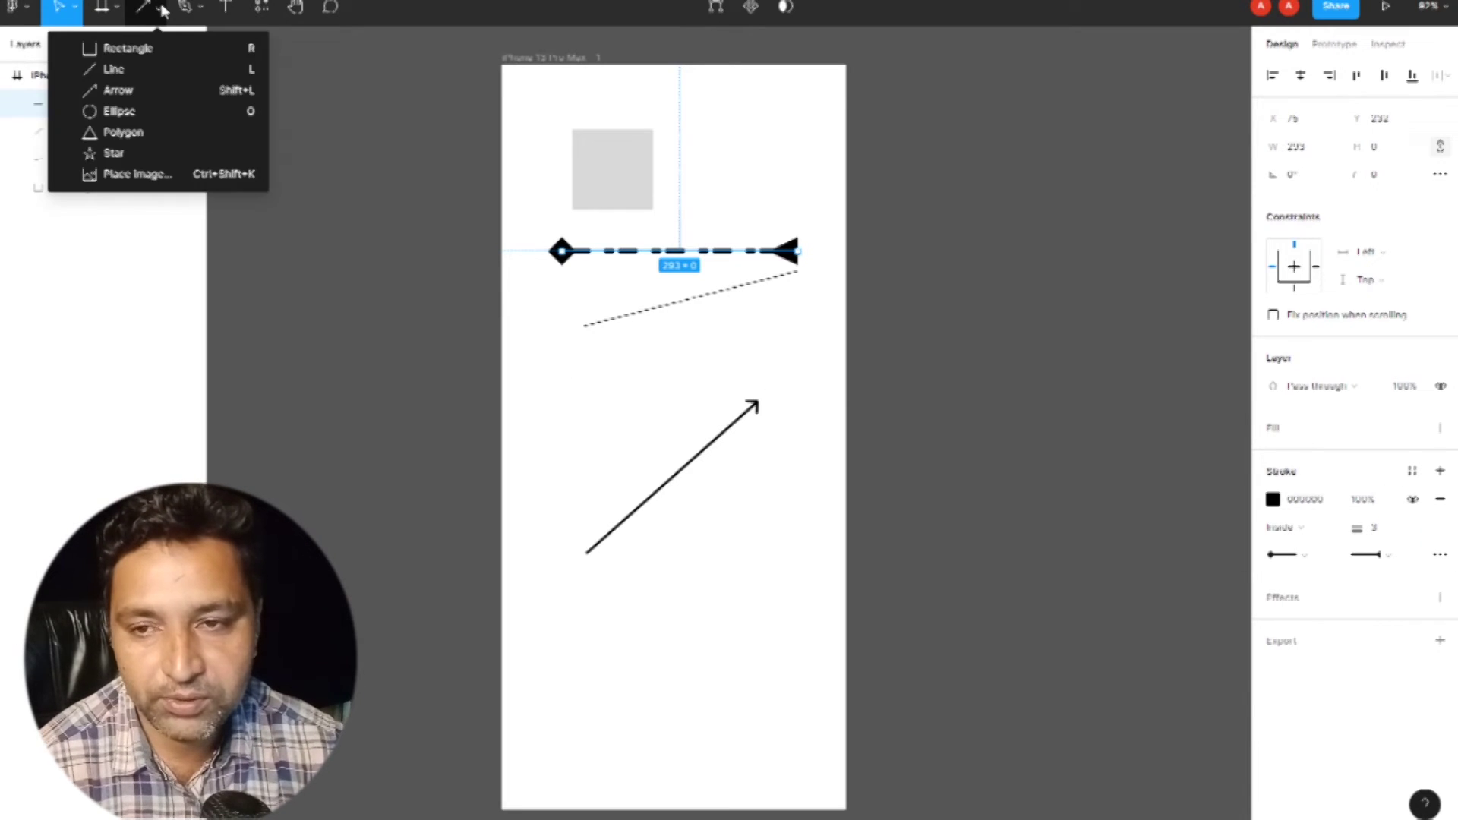
pyautogui.click(162, 115)
pyautogui.moveTo(575, 366); pyautogui.dragTo(769, 566)
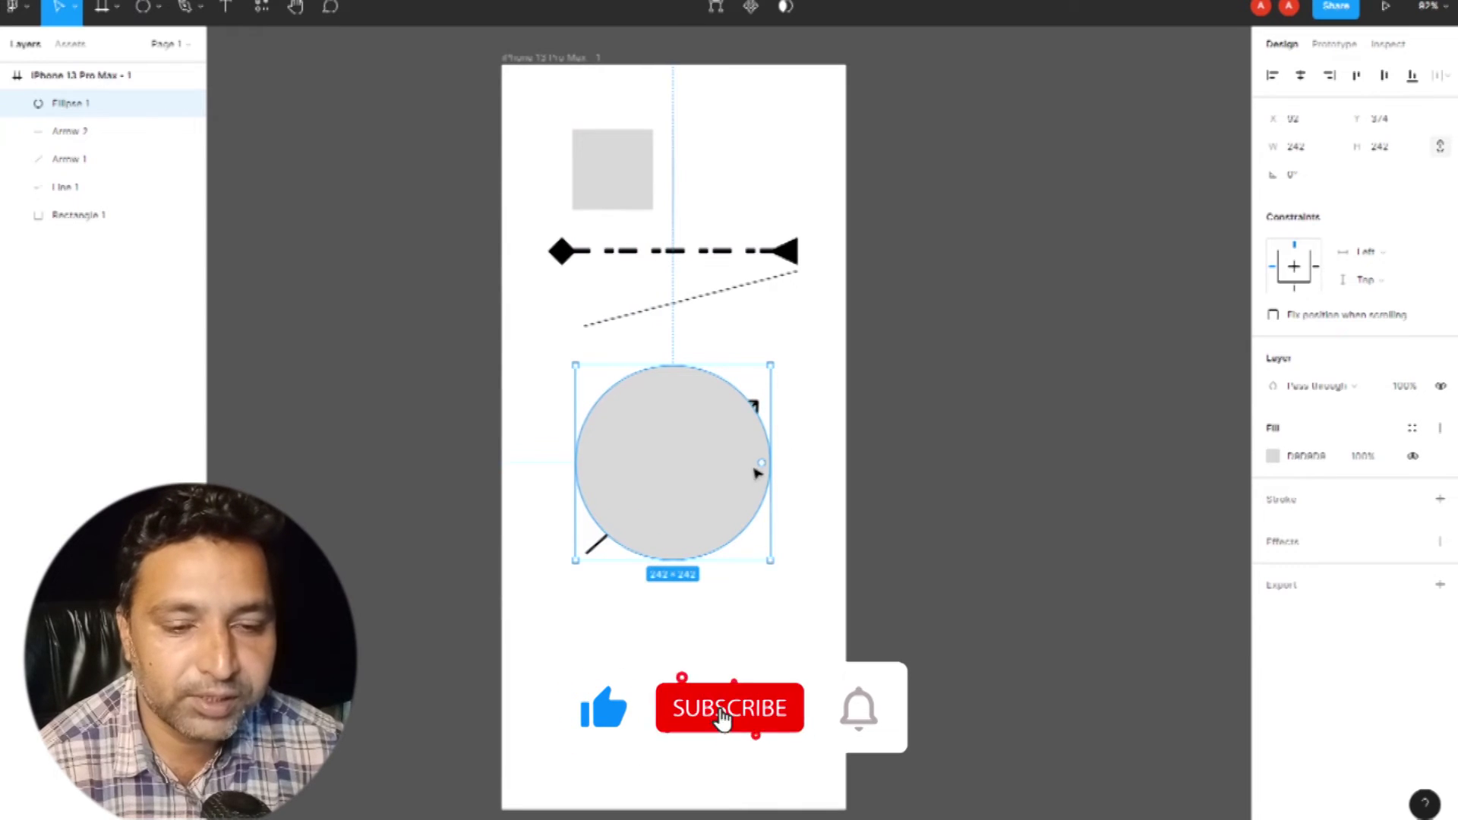
pyautogui.moveTo(760, 464); pyautogui.dragTo(677, 384)
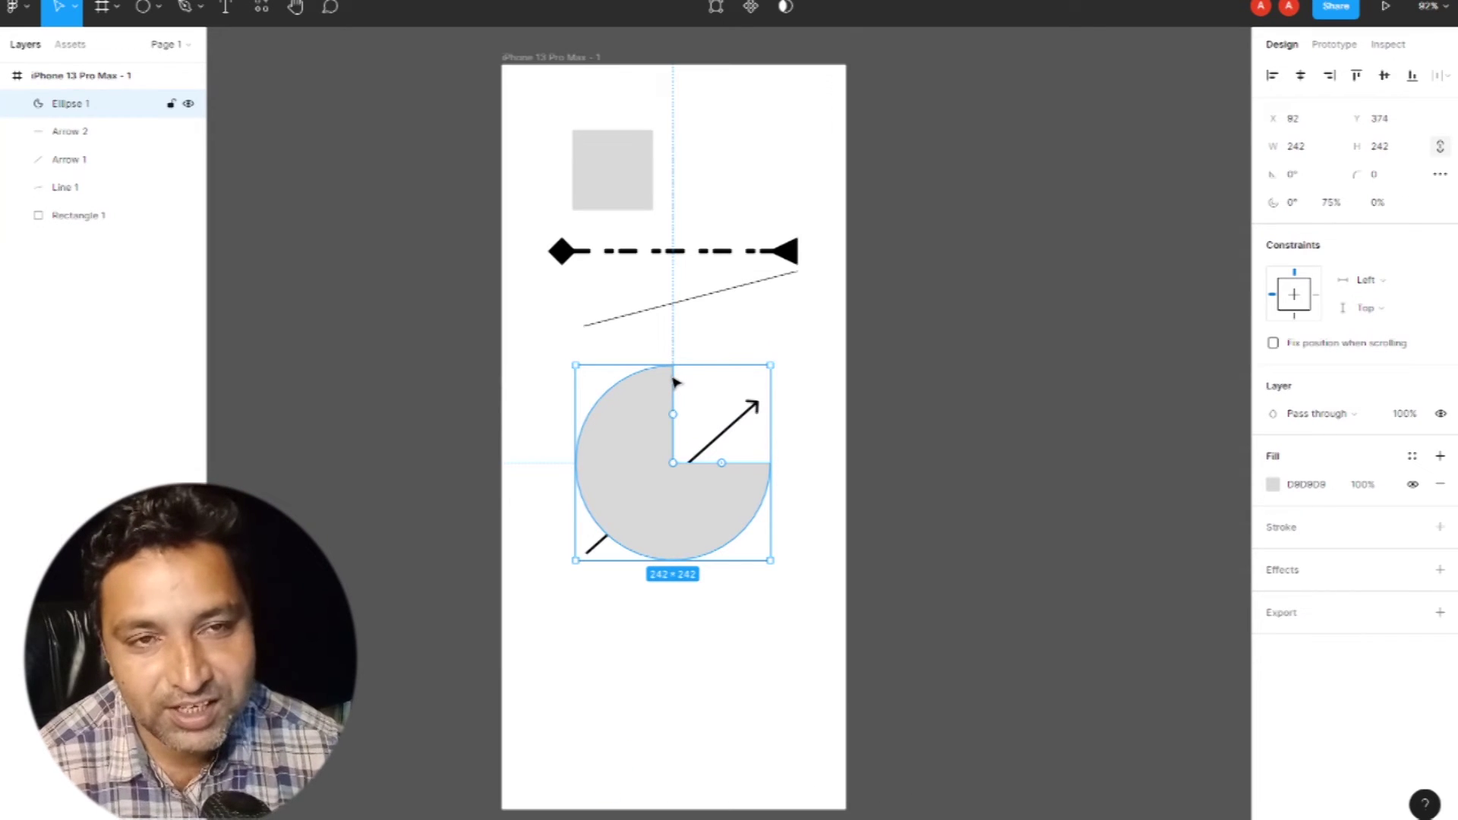
# Step: Turn the arc into an open C-shaped ring with a 45° start, 73.59% sweep and 74.52% ratio
pyautogui.moveTo(672, 415); pyautogui.dragTo(604, 440)
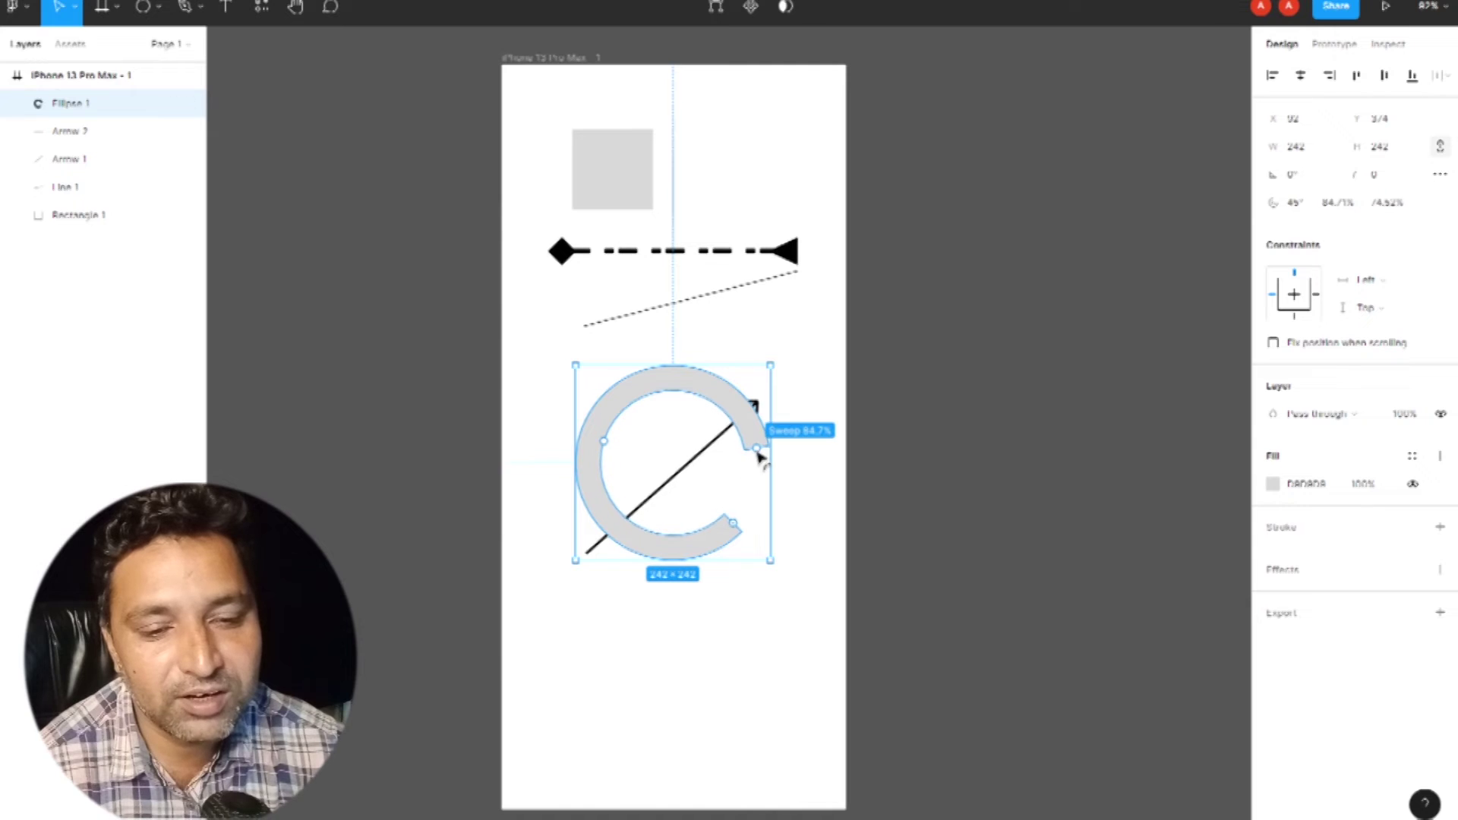
pyautogui.moveTo(758, 445); pyautogui.dragTo(725, 518)
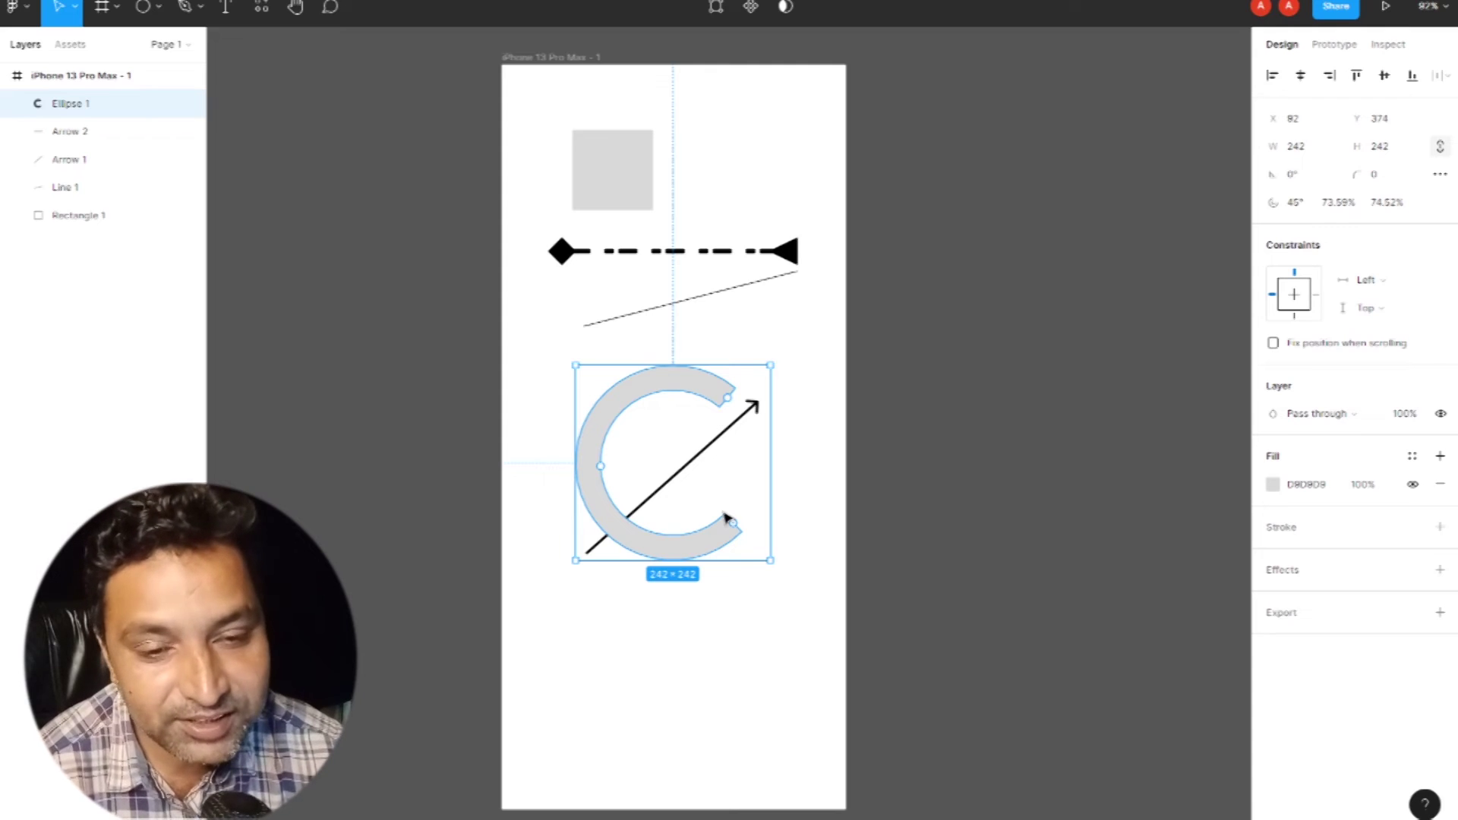
# Step: Draw a triangle about 294 × 323 over the ring with the Polygon tool
pyautogui.click(158, 8)
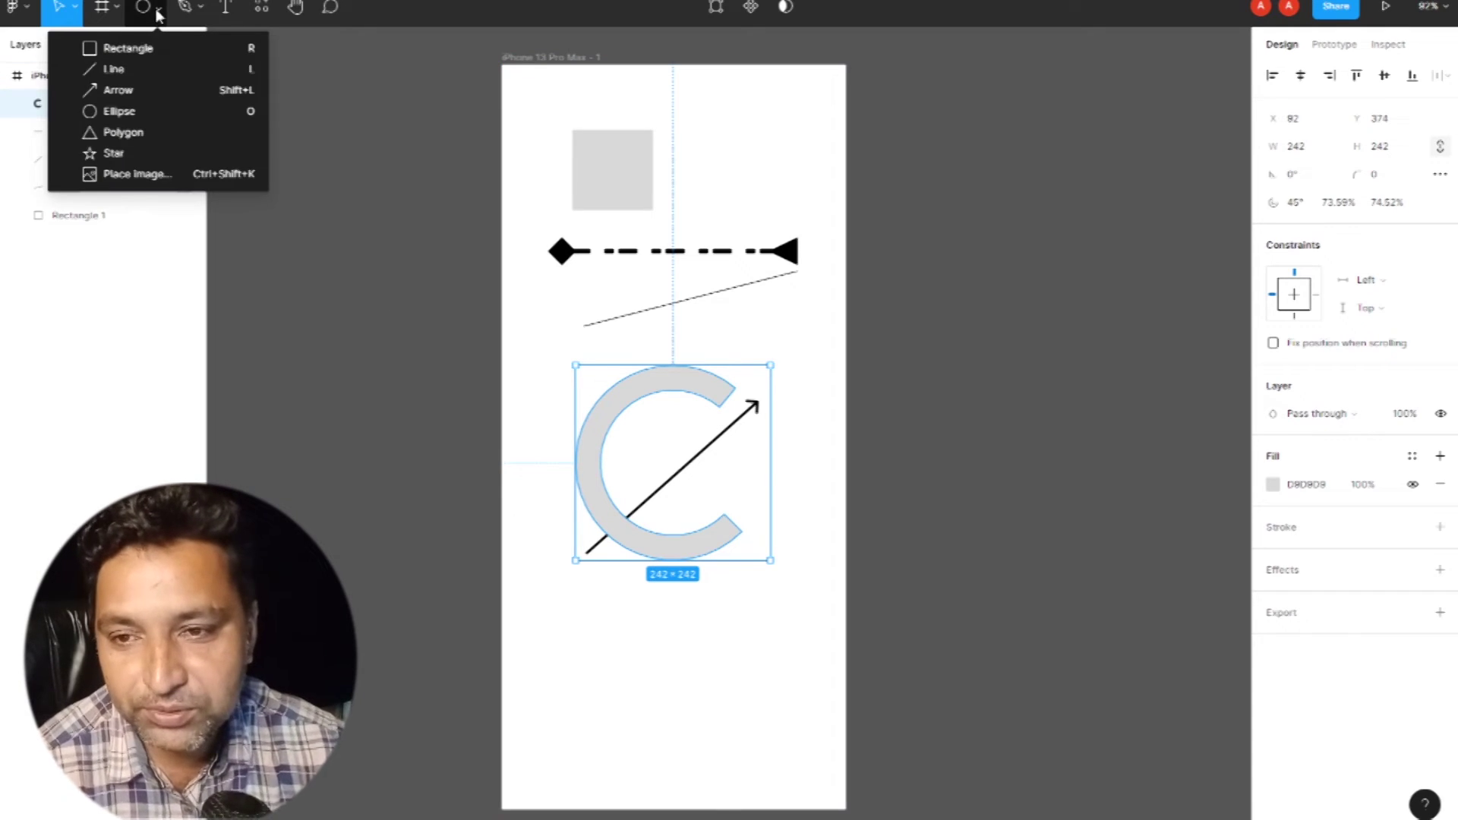
pyautogui.click(124, 132)
pyautogui.moveTo(553, 278); pyautogui.dragTo(790, 536)
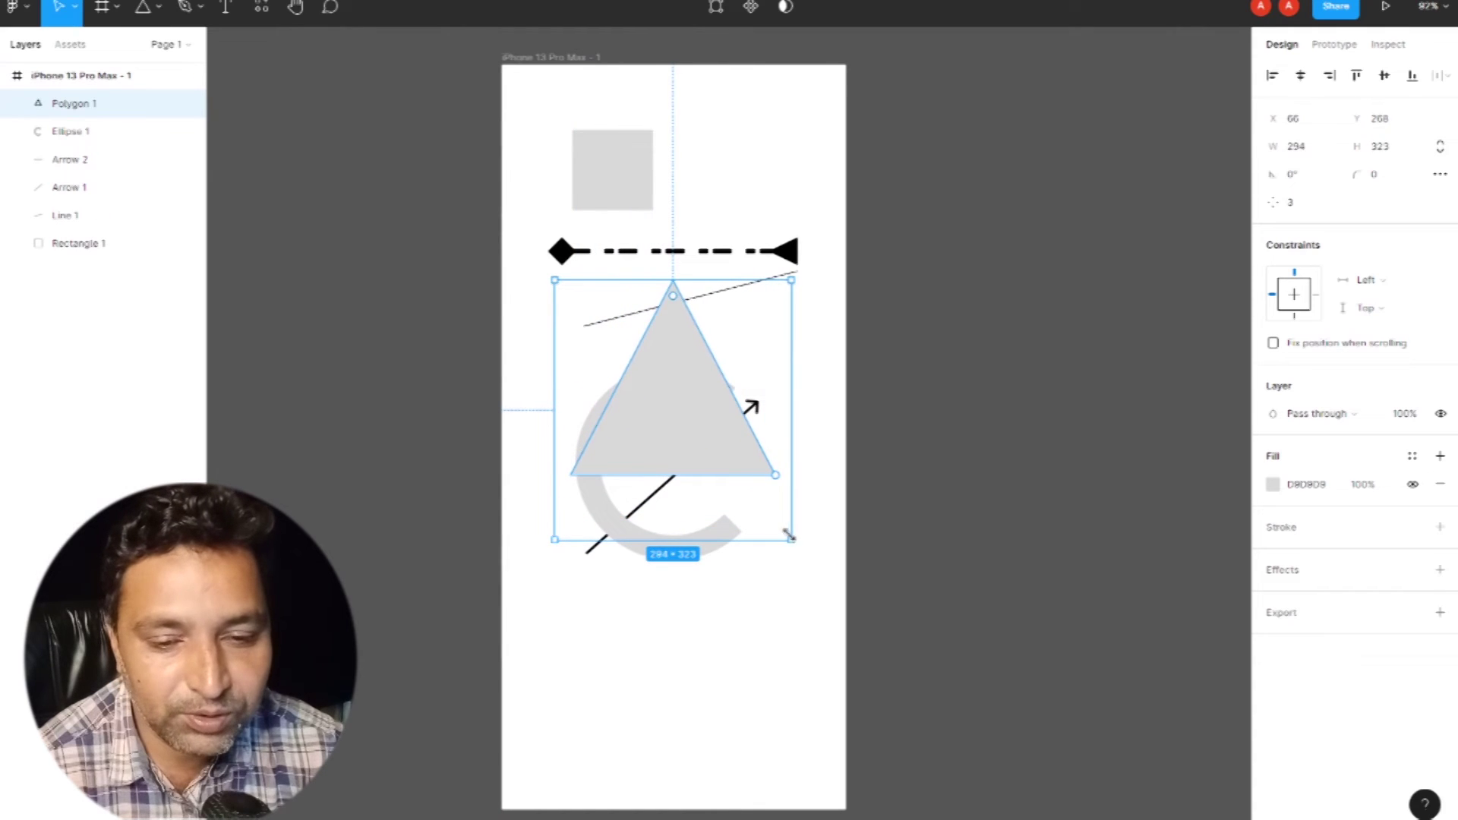
# Step: Try more sides and rounded corners on the polygon, ending with 10 sides and a corner radius of 0
pyautogui.moveTo(780, 475); pyautogui.dragTo(823, 282)
pyautogui.moveTo(686, 302)
pyautogui.mouseDown()
pyautogui.moveTo(738, 322)
pyautogui.moveTo(667, 378)
pyautogui.moveTo(674, 390)
pyautogui.moveTo(675, 289)
pyautogui.mouseUp()
pyautogui.moveTo(776, 348); pyautogui.dragTo(820, 372)
pyautogui.moveTo(681, 304); pyautogui.dragTo(684, 365)
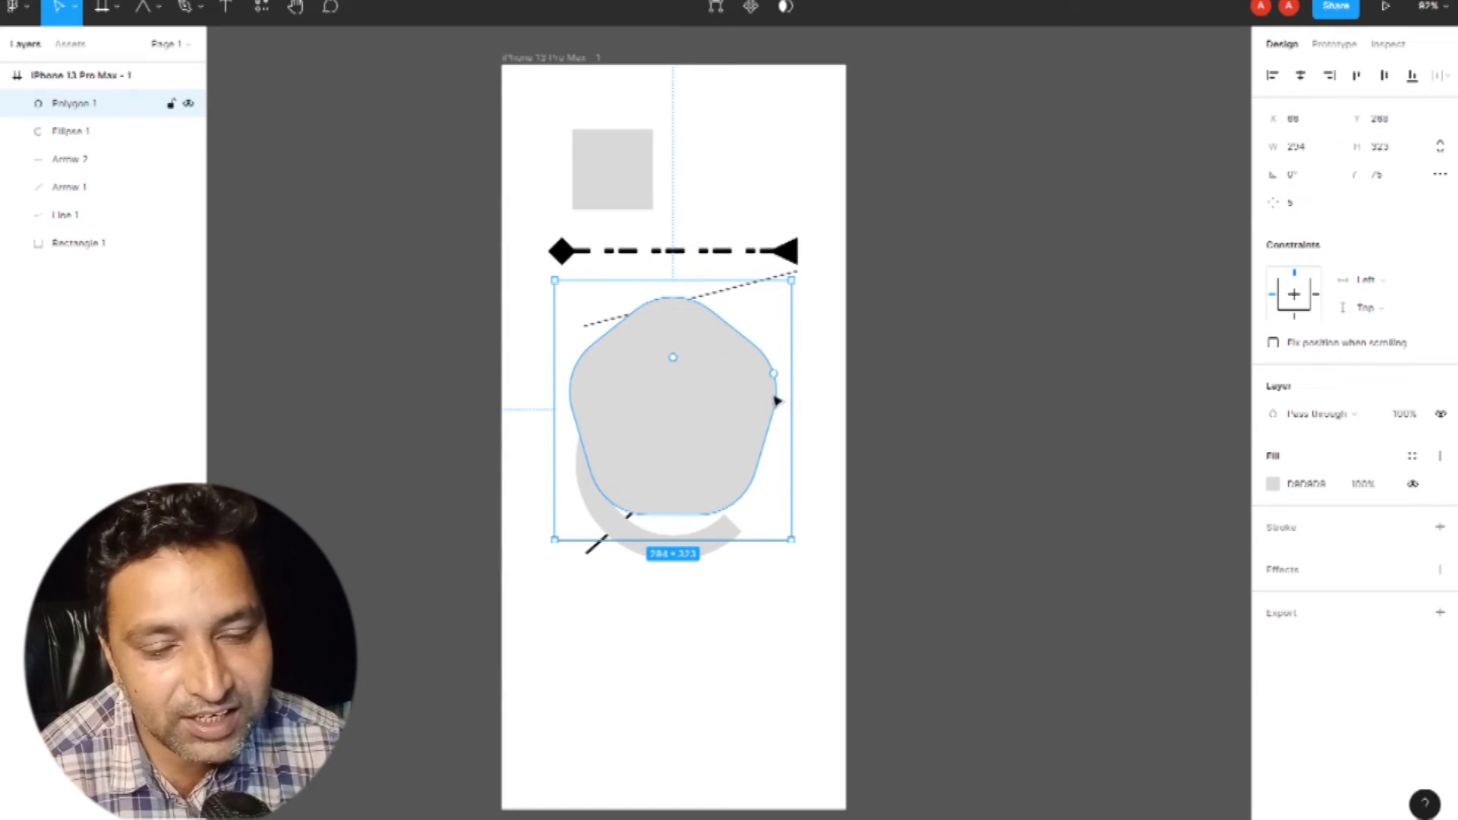
pyautogui.moveTo(776, 377); pyautogui.dragTo(782, 325)
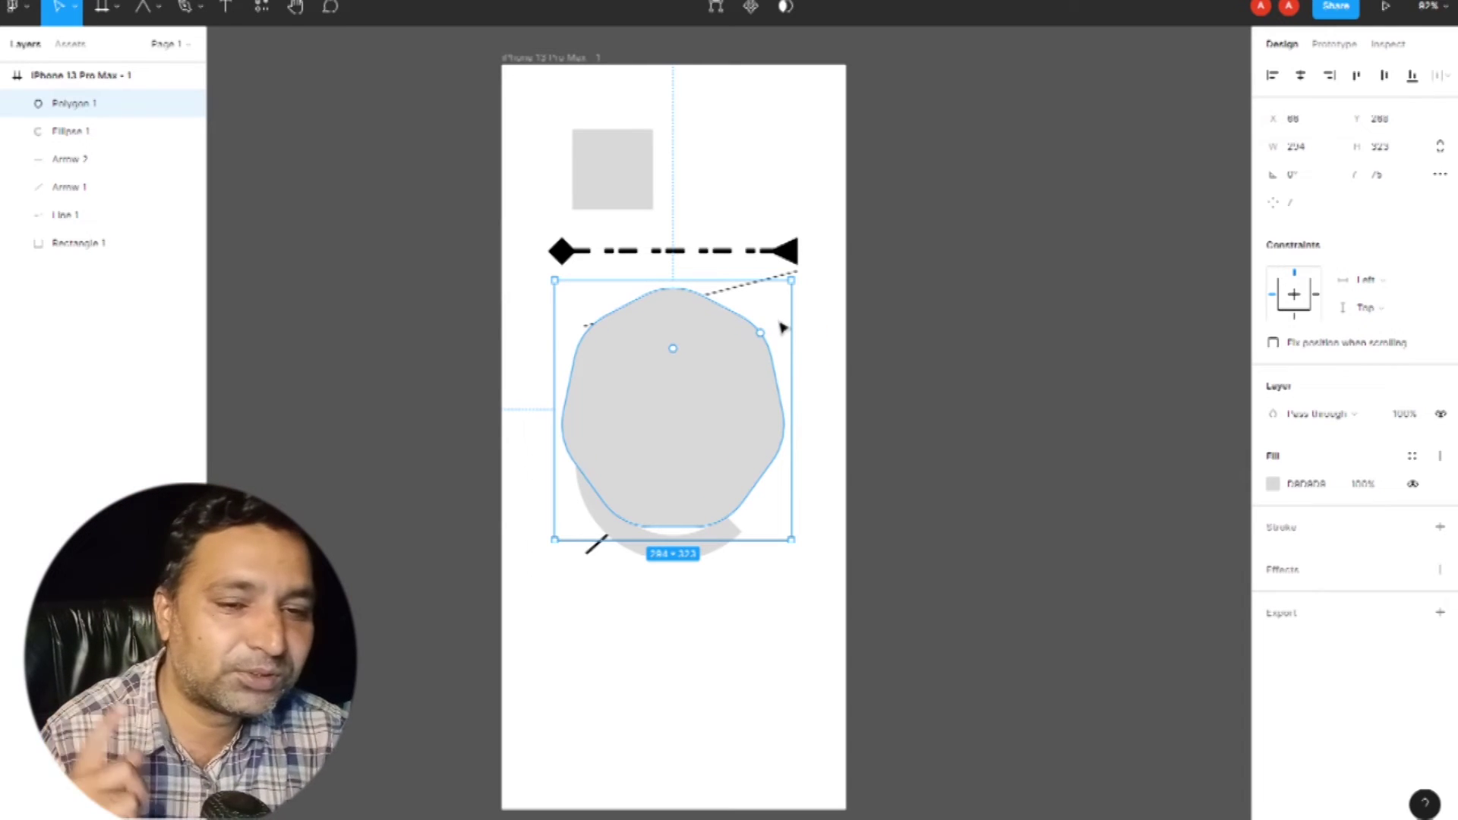
pyautogui.moveTo(765, 338); pyautogui.dragTo(785, 252)
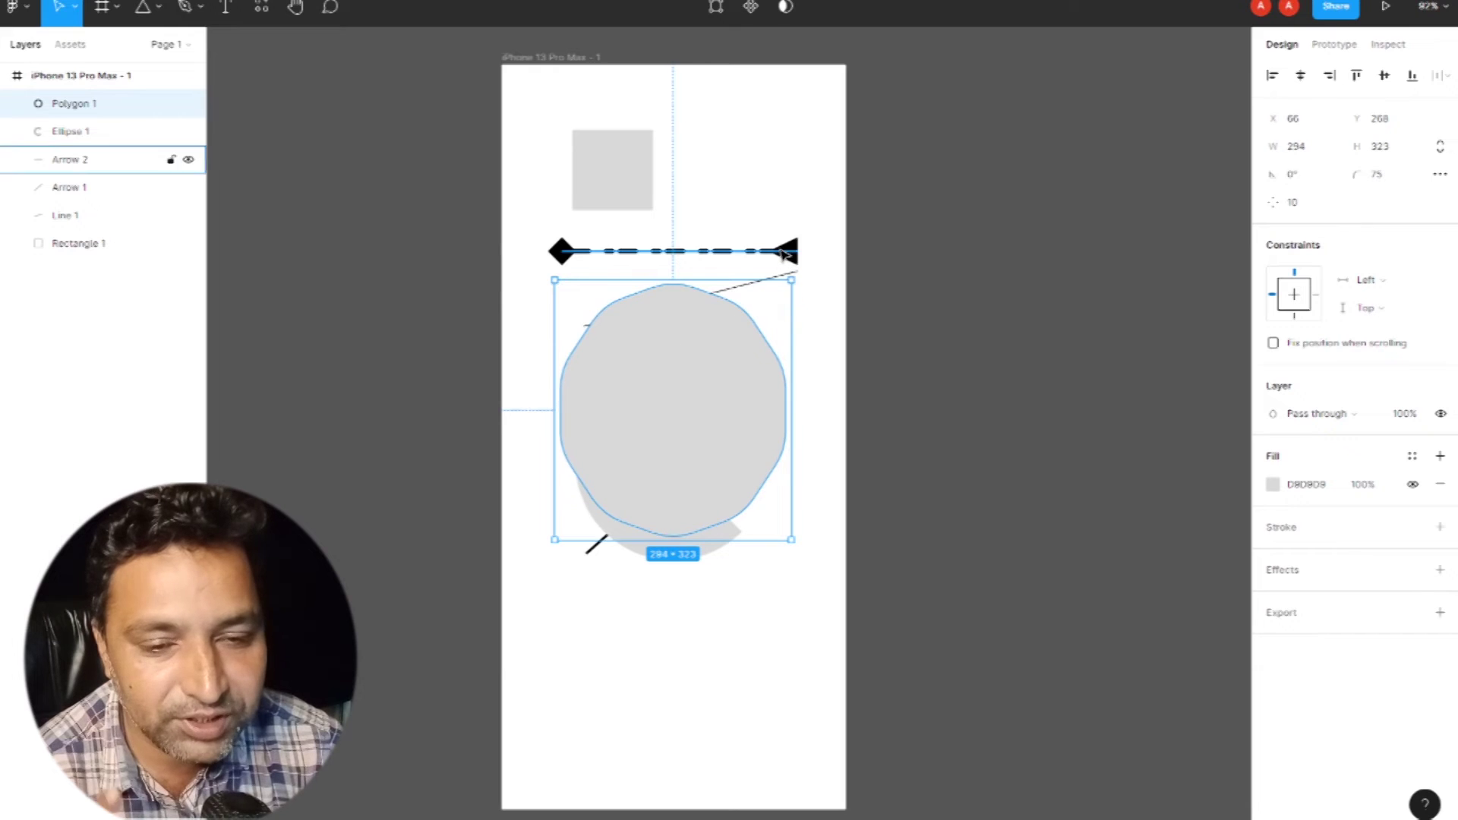
pyautogui.moveTo(681, 347); pyautogui.dragTo(700, 240)
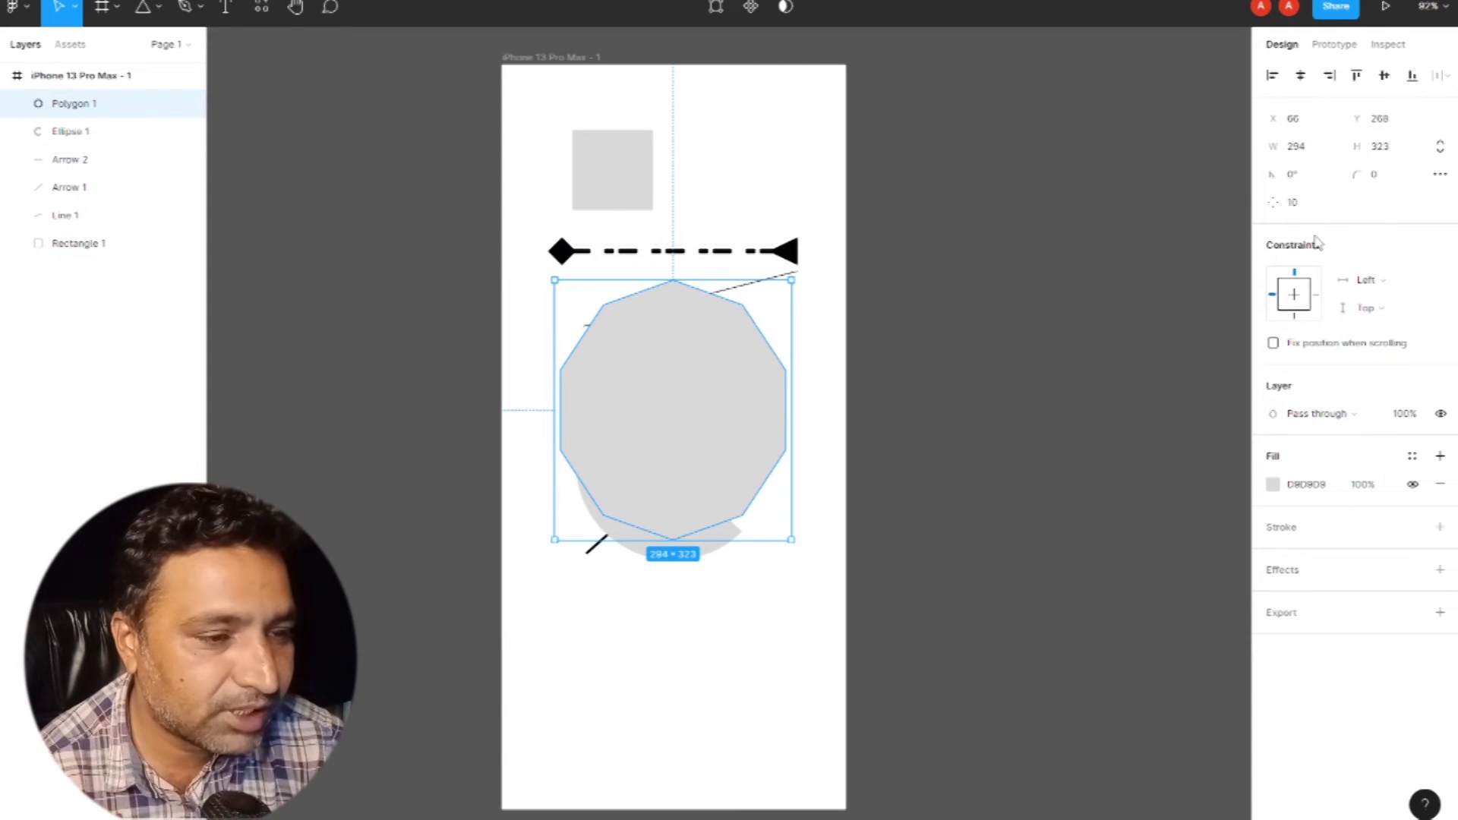
# Step: Rotate the polygon to -14.5° and set its corner radius to 18
pyautogui.click(1299, 176)
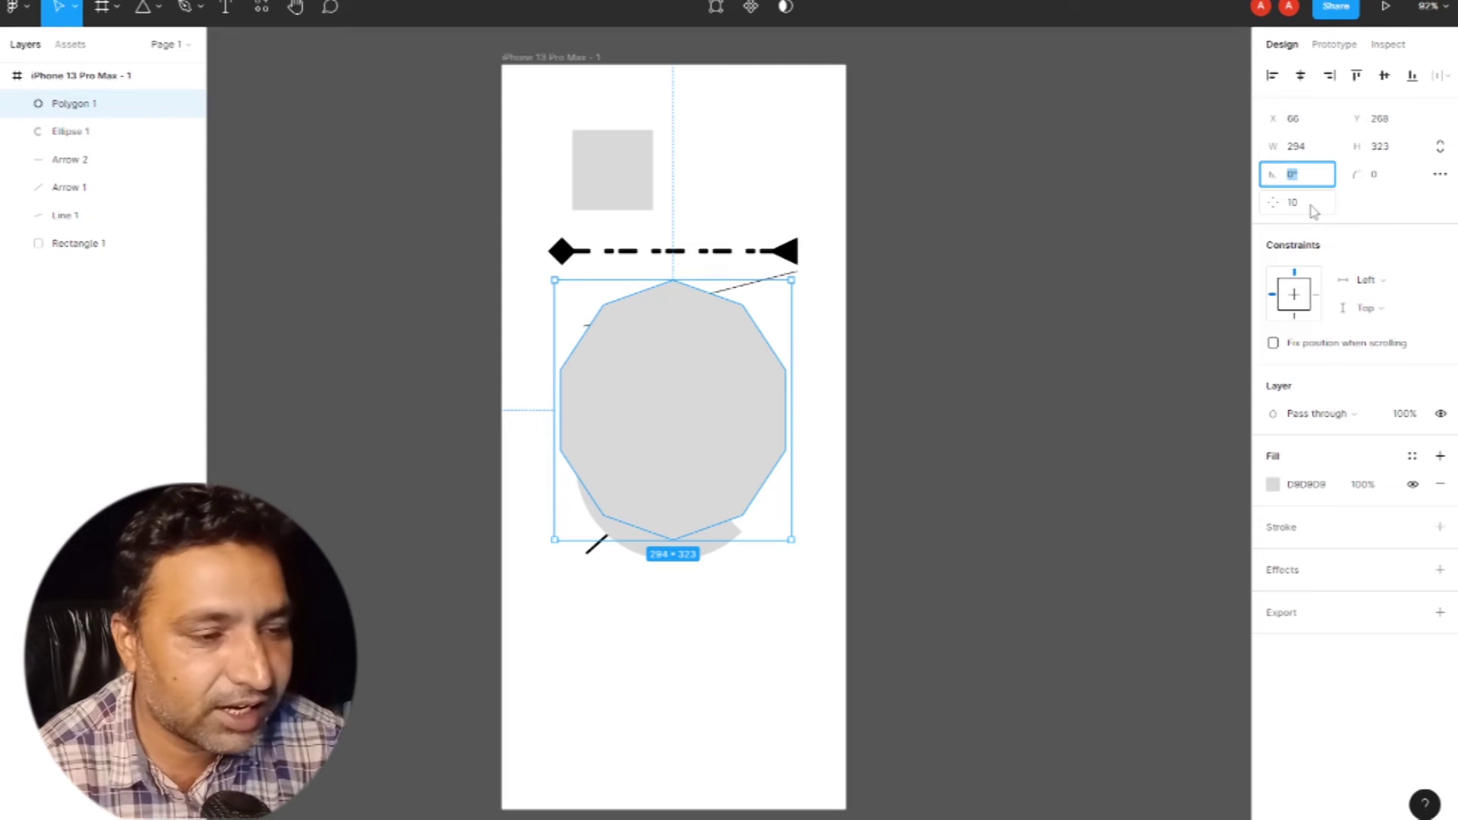
pyautogui.moveTo(1294, 174)
pyautogui.mouseDown()
pyautogui.moveTo(1325, 174)
pyautogui.moveTo(1300, 175)
pyautogui.mouseUp()
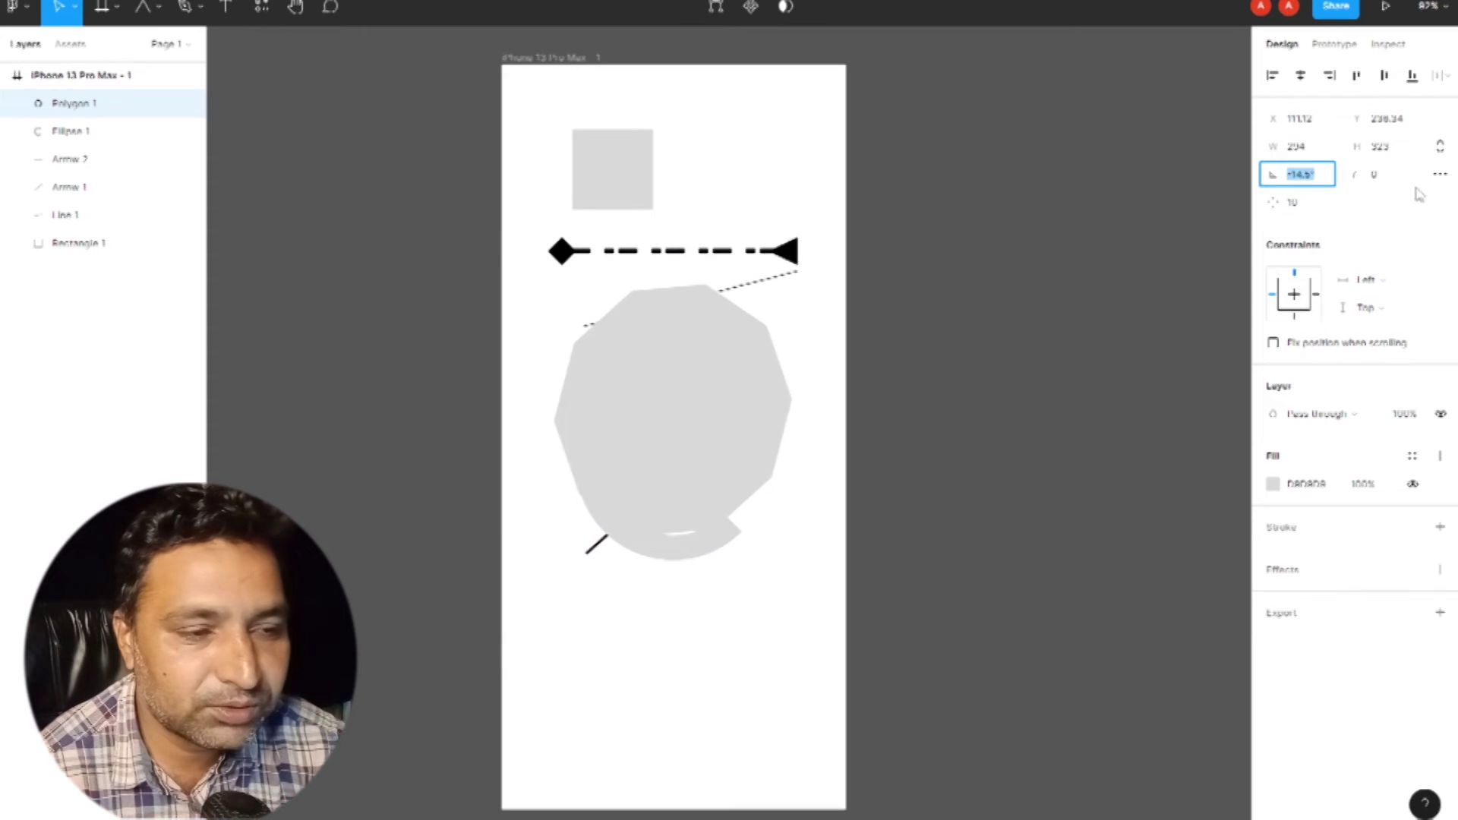
pyautogui.click(1381, 181)
pyautogui.moveTo(1382, 174)
pyautogui.mouseDown()
pyautogui.moveTo(1399, 175)
pyautogui.moveTo(1376, 175)
pyautogui.mouseUp()
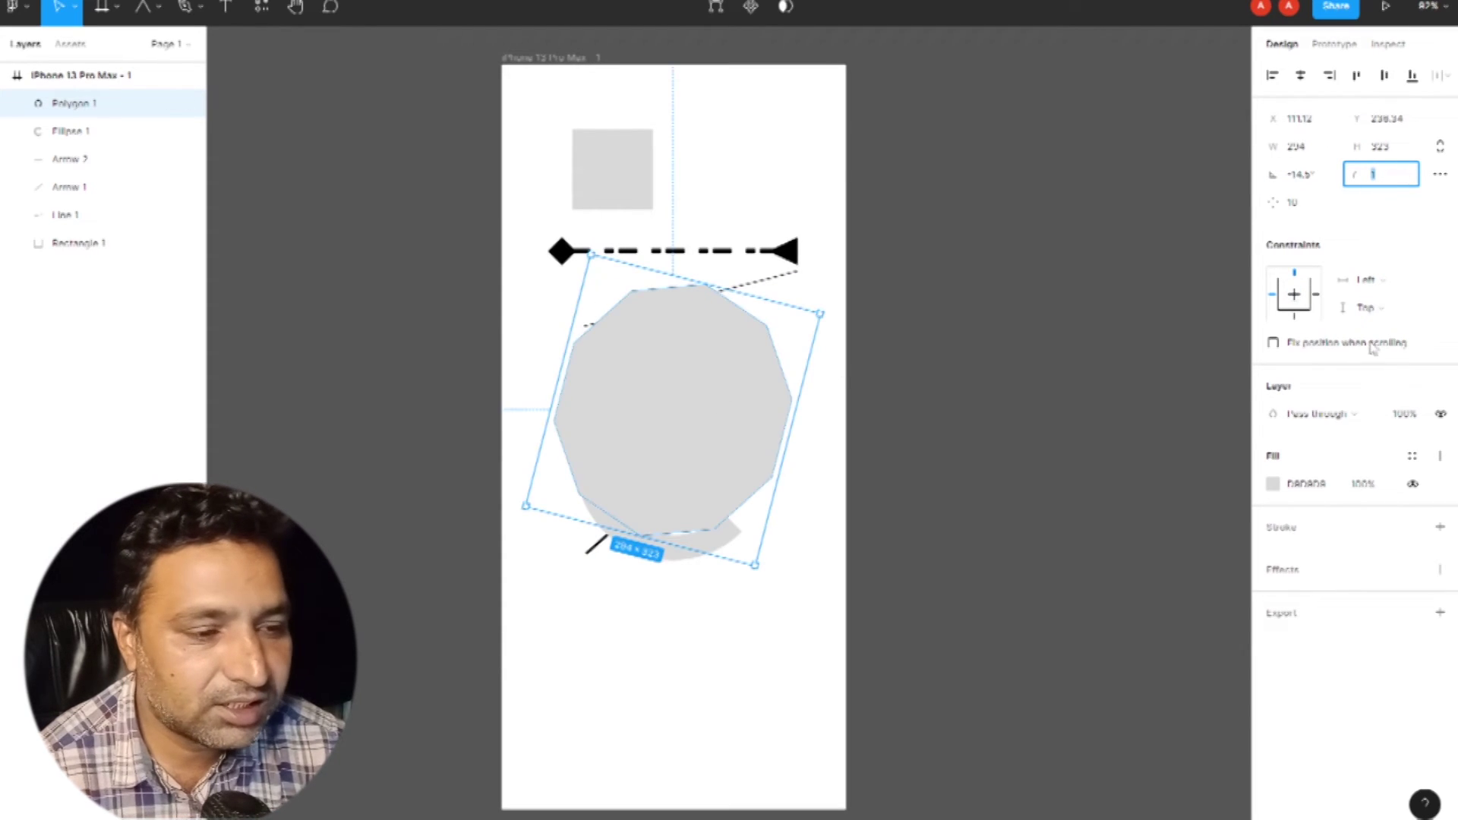
pyautogui.moveTo(700, 305); pyautogui.dragTo(775, 295)
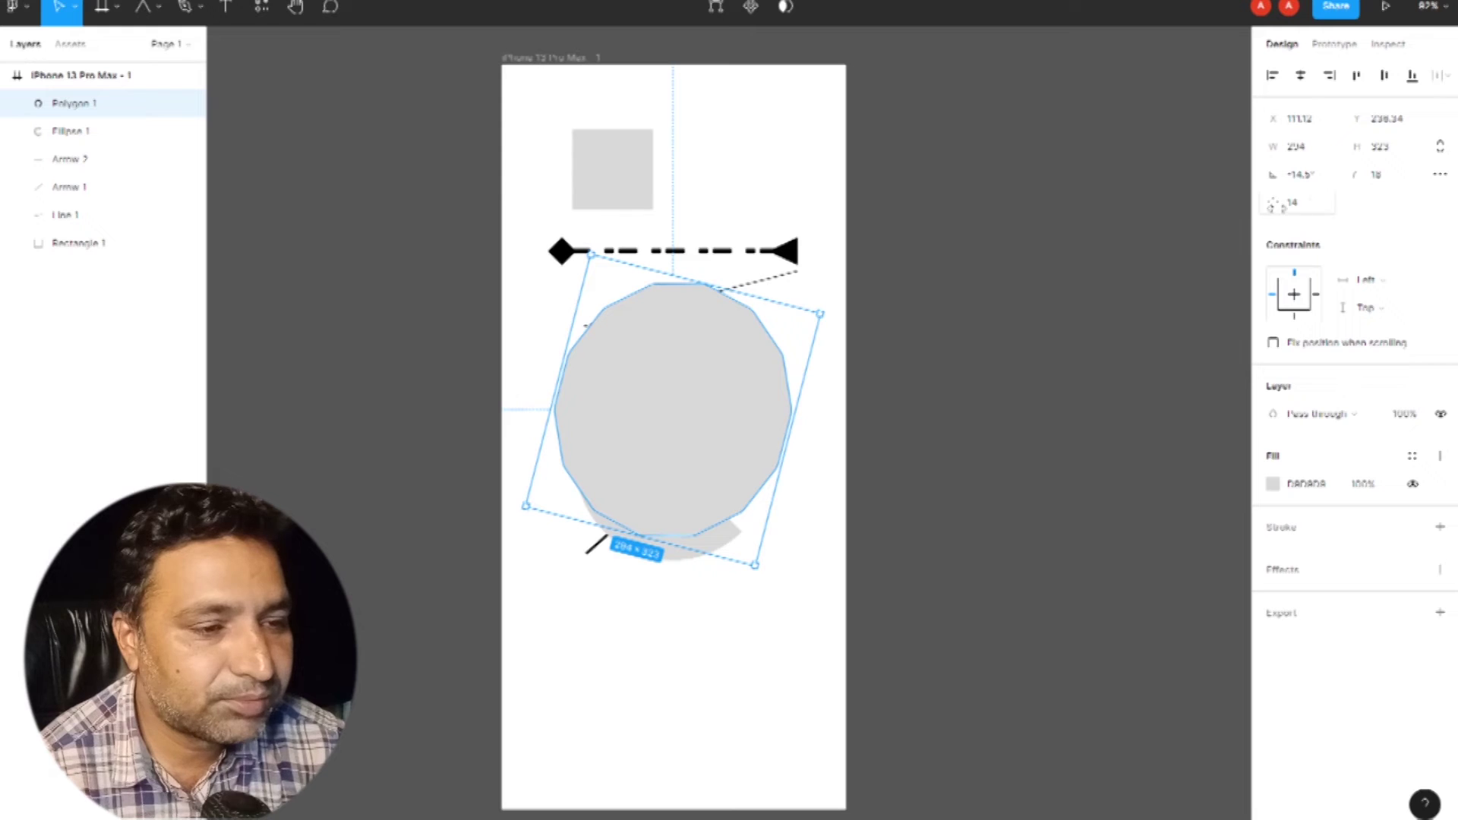
# Step: Reduce the polygon to 3 sides and adjust its corner rounding and side count directly on the shape
pyautogui.moveTo(1303, 212); pyautogui.dragTo(1199, 262)
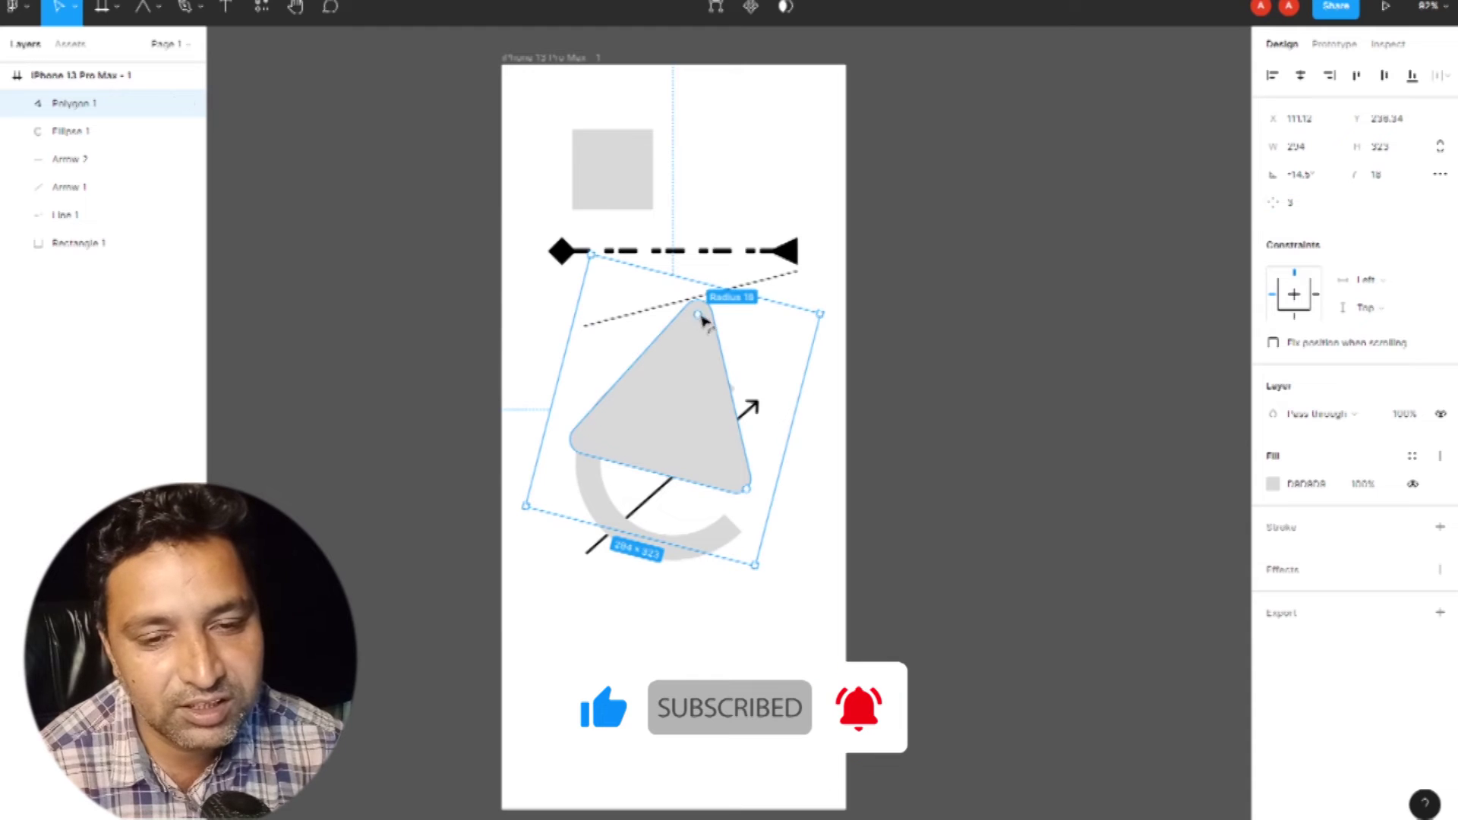
pyautogui.moveTo(699, 316); pyautogui.dragTo(737, 372)
pyautogui.moveTo(733, 476); pyautogui.dragTo(803, 424)
# Step: Delete all shapes in the iPhone 13 Pro Max frame and draw a star about 213 × 223 in it
pyautogui.hotkey('ctrl', 'a')
pyautogui.press('Delete')
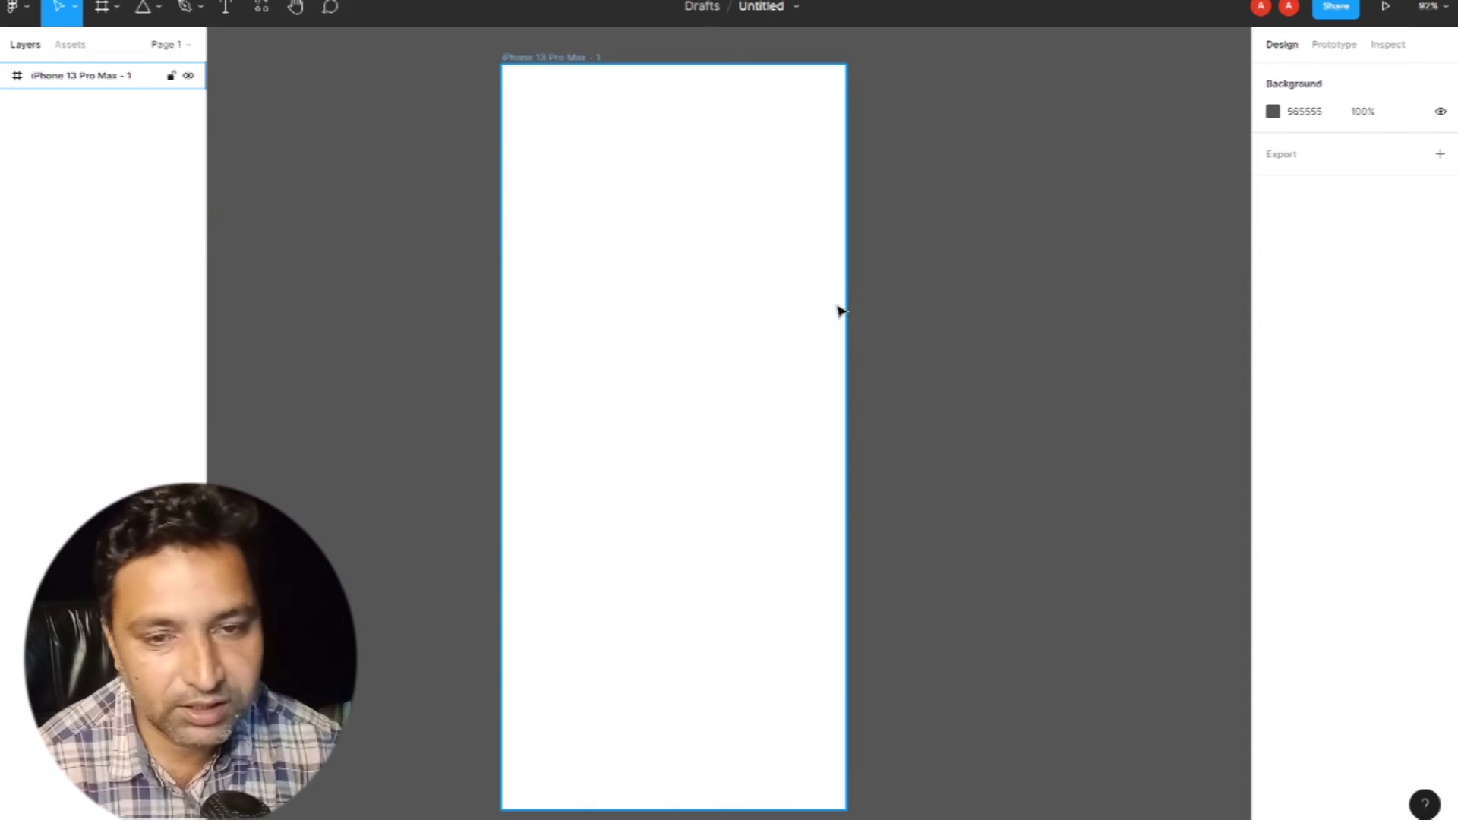
pyautogui.click(161, 8)
pyautogui.click(148, 154)
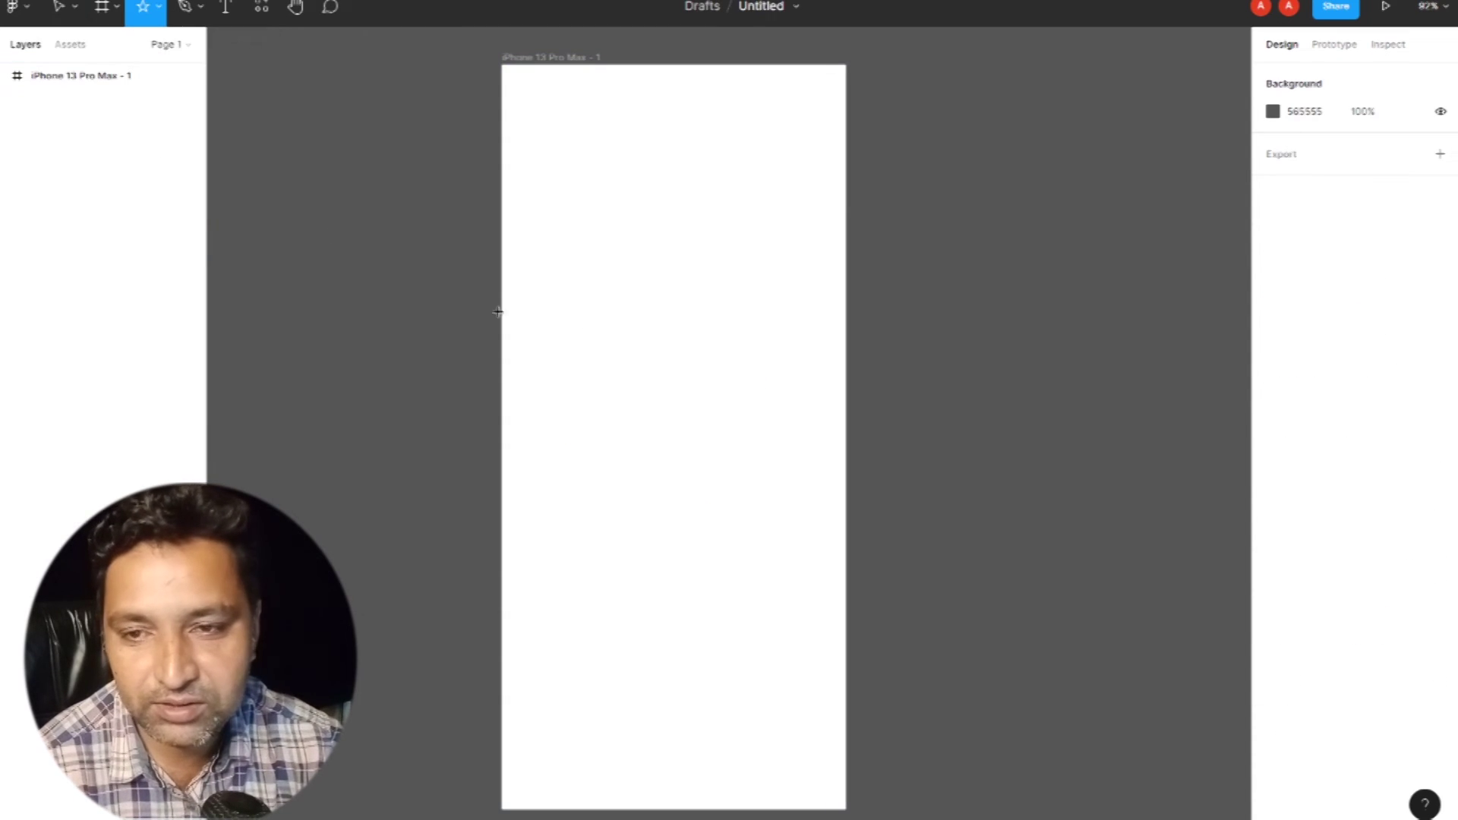
pyautogui.moveTo(611, 267); pyautogui.dragTo(781, 444)
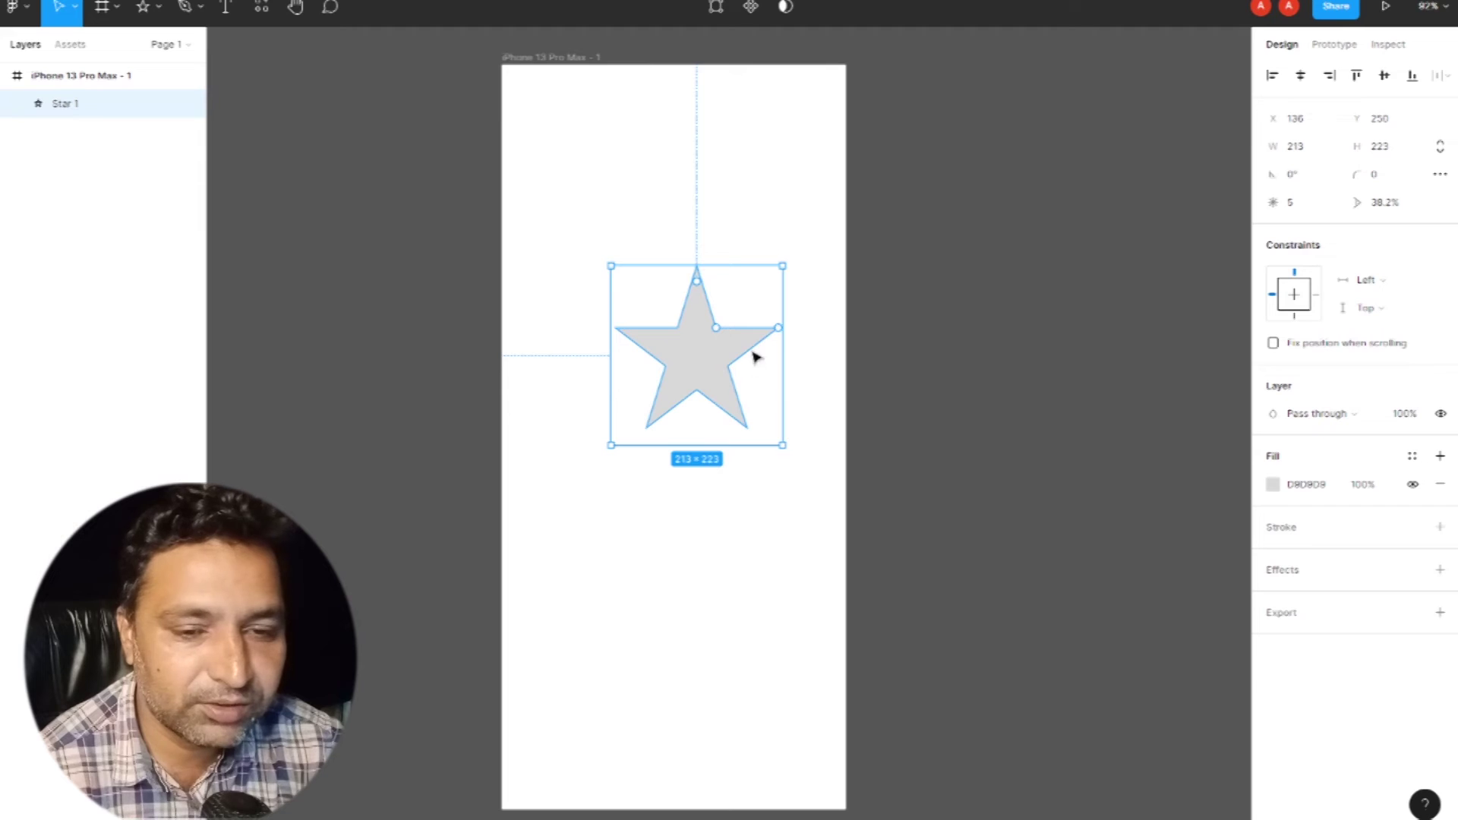
# Step: Reshape the star to 12 points with a 43.1% ratio, a corner radius of 3 and 0.5° rotation
pyautogui.moveTo(780, 331); pyautogui.dragTo(781, 167)
pyautogui.moveTo(714, 330); pyautogui.dragTo(726, 281)
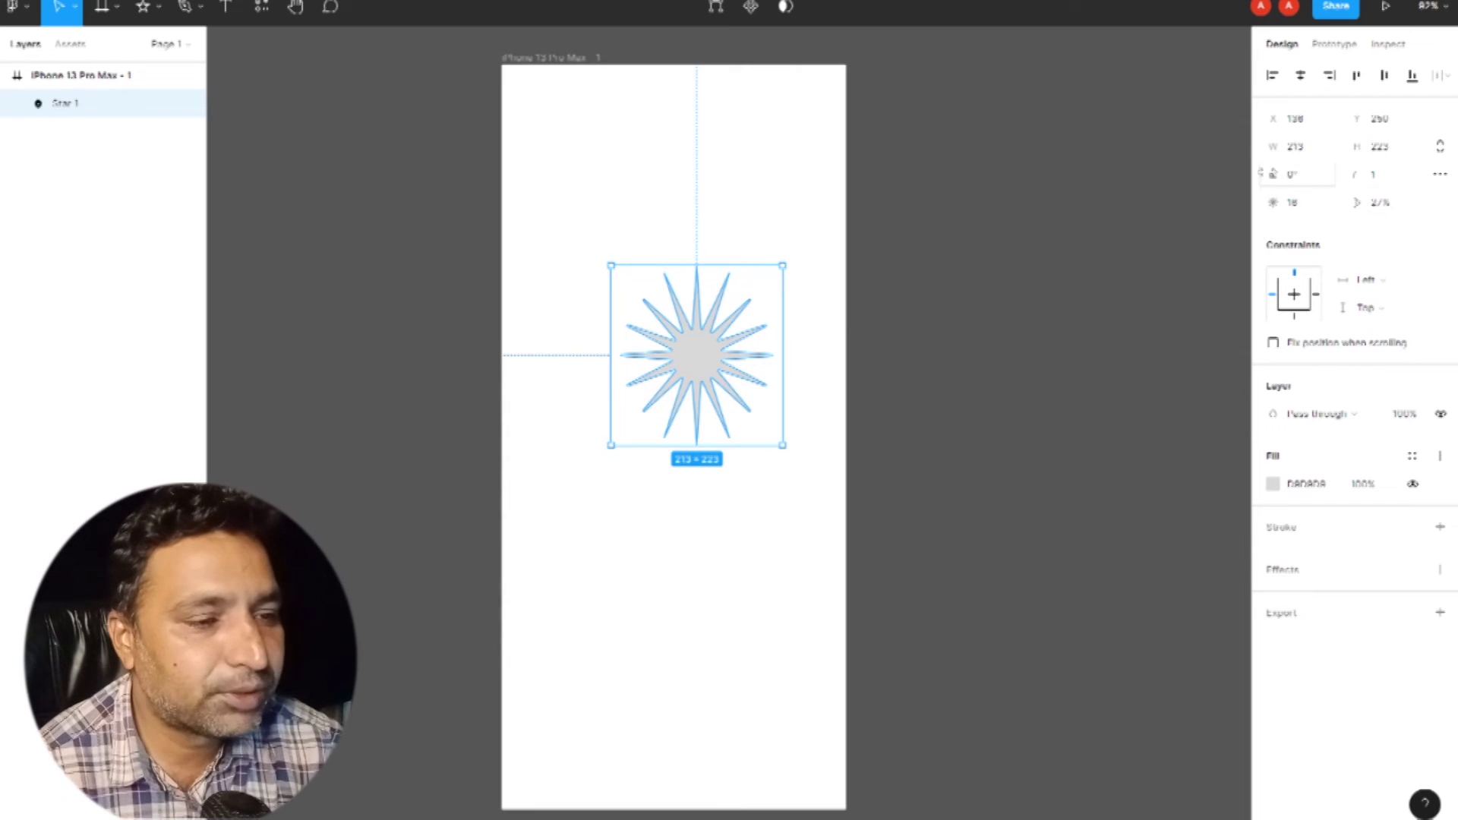
pyautogui.moveTo(1293, 174); pyautogui.dragTo(1397, 176)
pyautogui.moveTo(1316, 203); pyautogui.dragTo(65, 189)
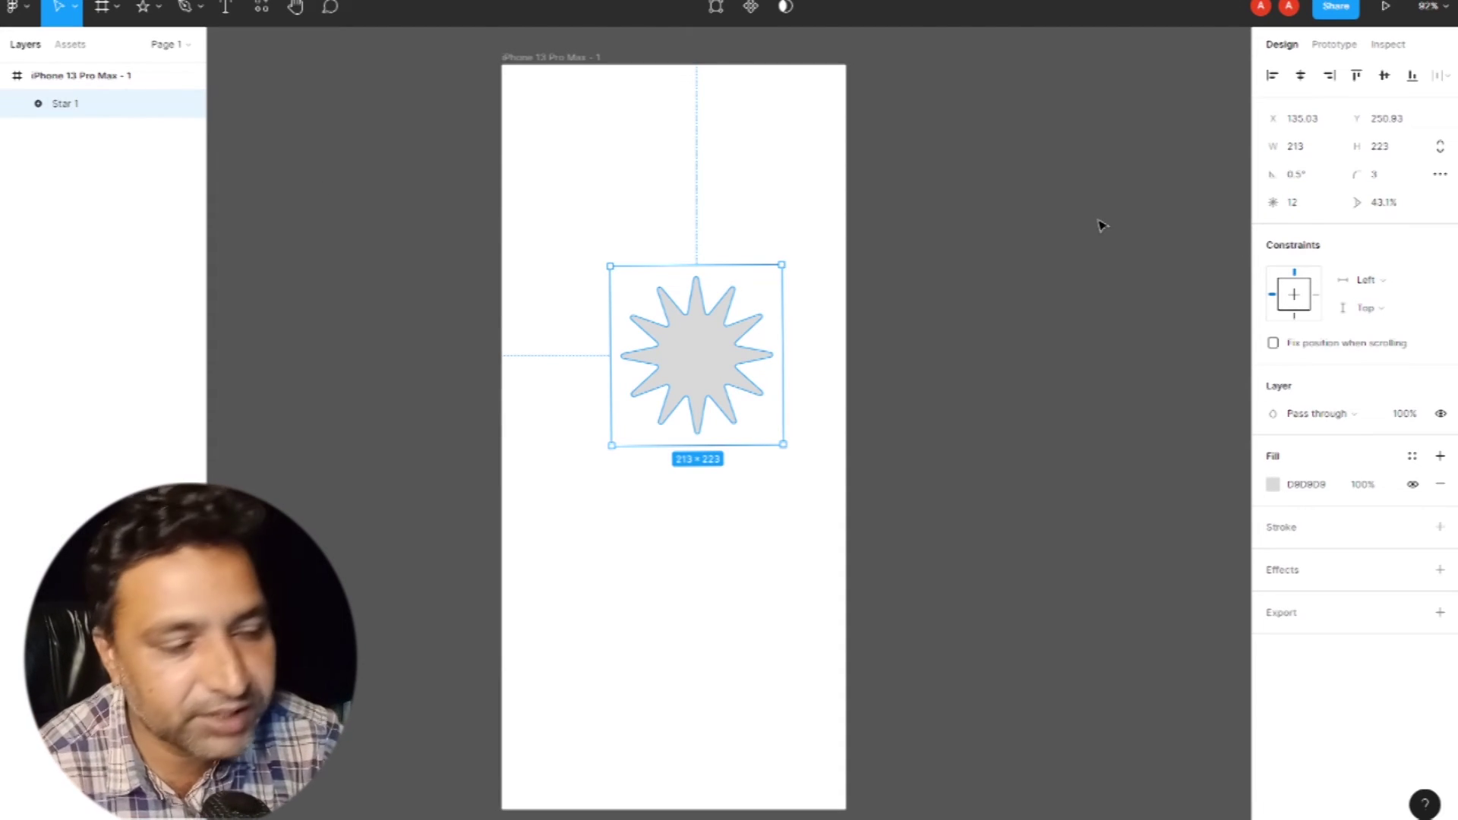
# Step: Place the happy-positive-woman image from Downloads inside the star as its fill
pyautogui.click(157, 7)
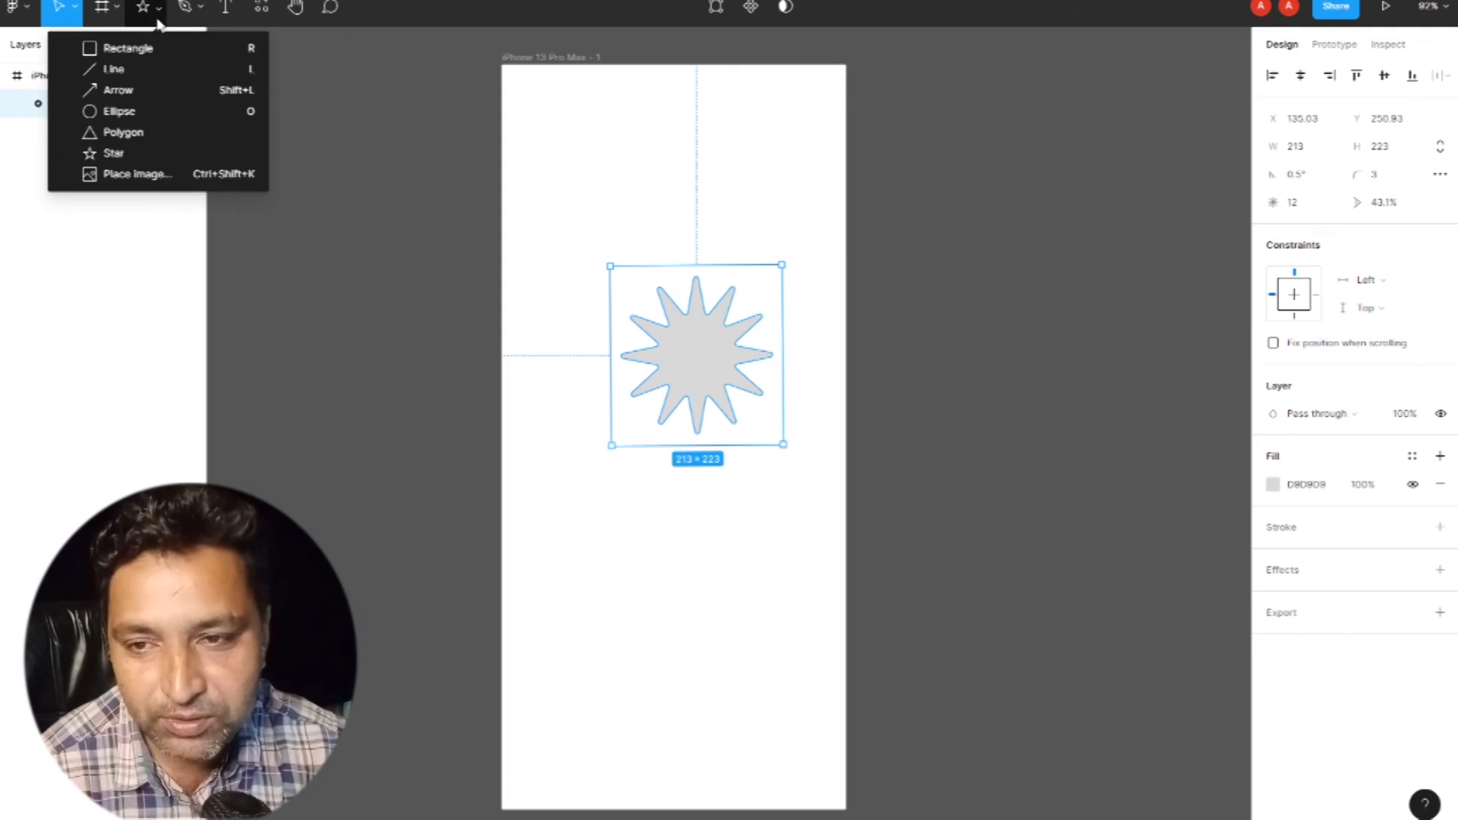
pyautogui.click(158, 176)
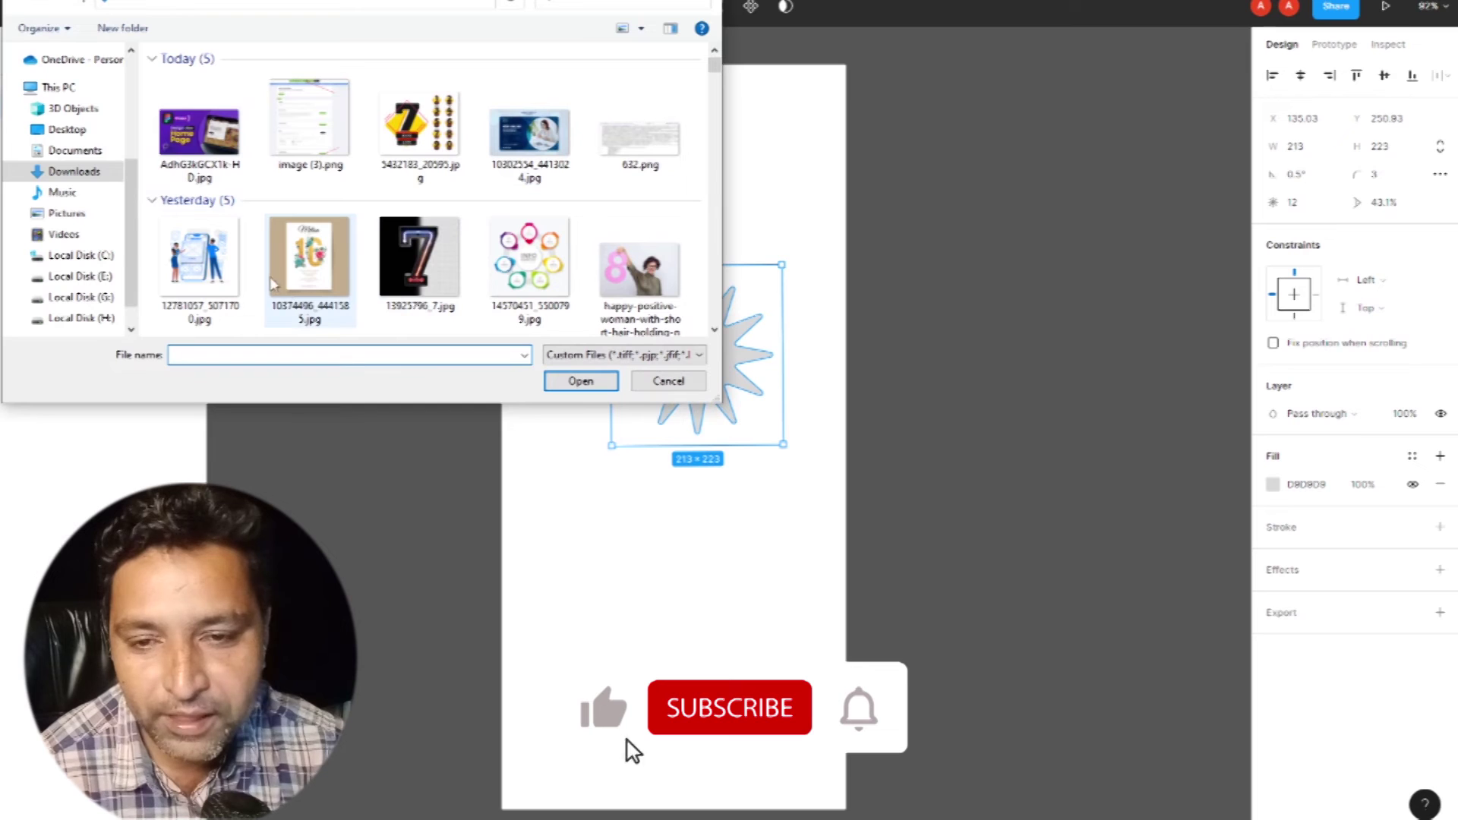
pyautogui.doubleClick(640, 270)
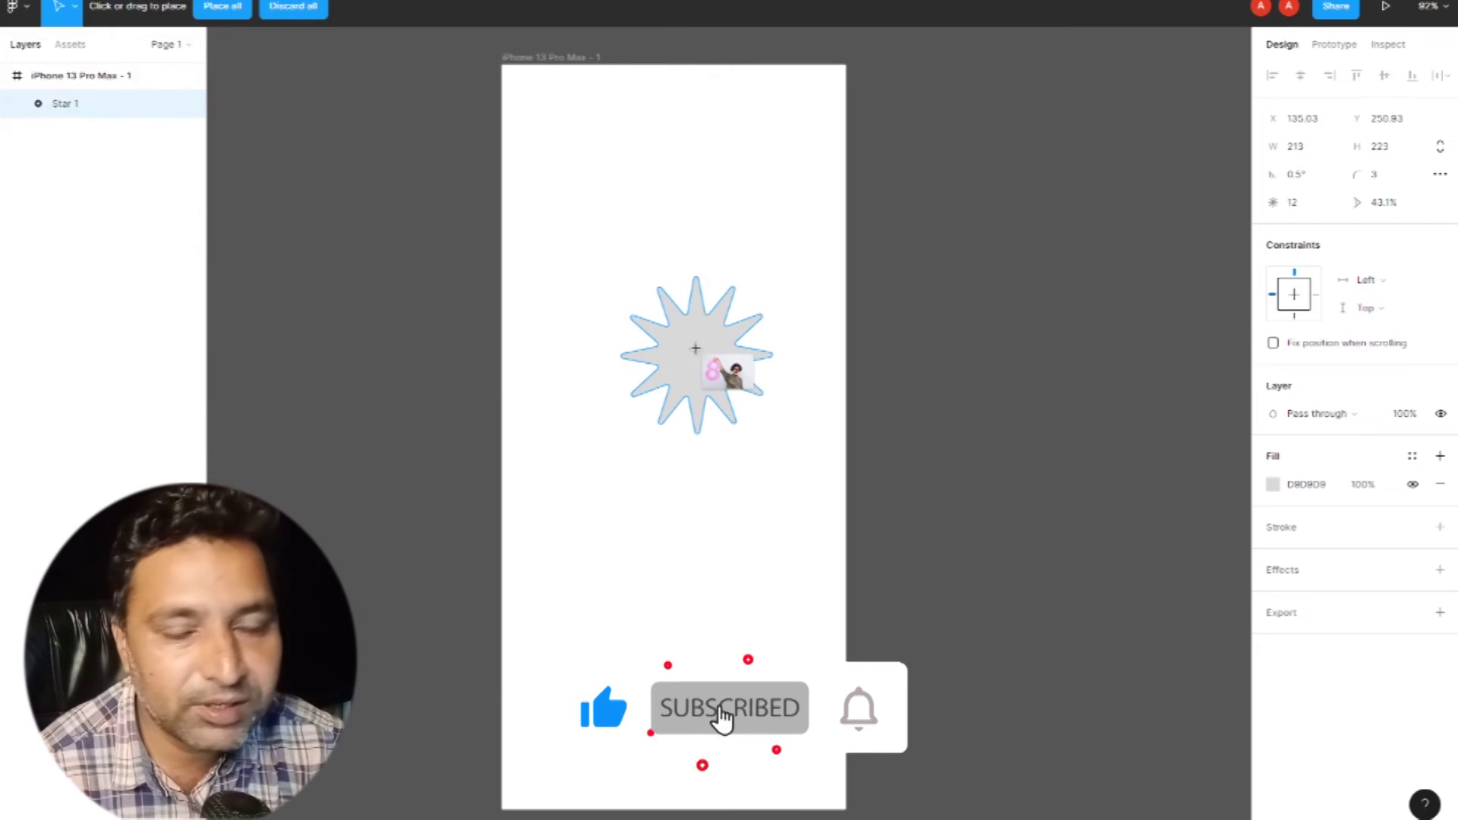
pyautogui.click(696, 348)
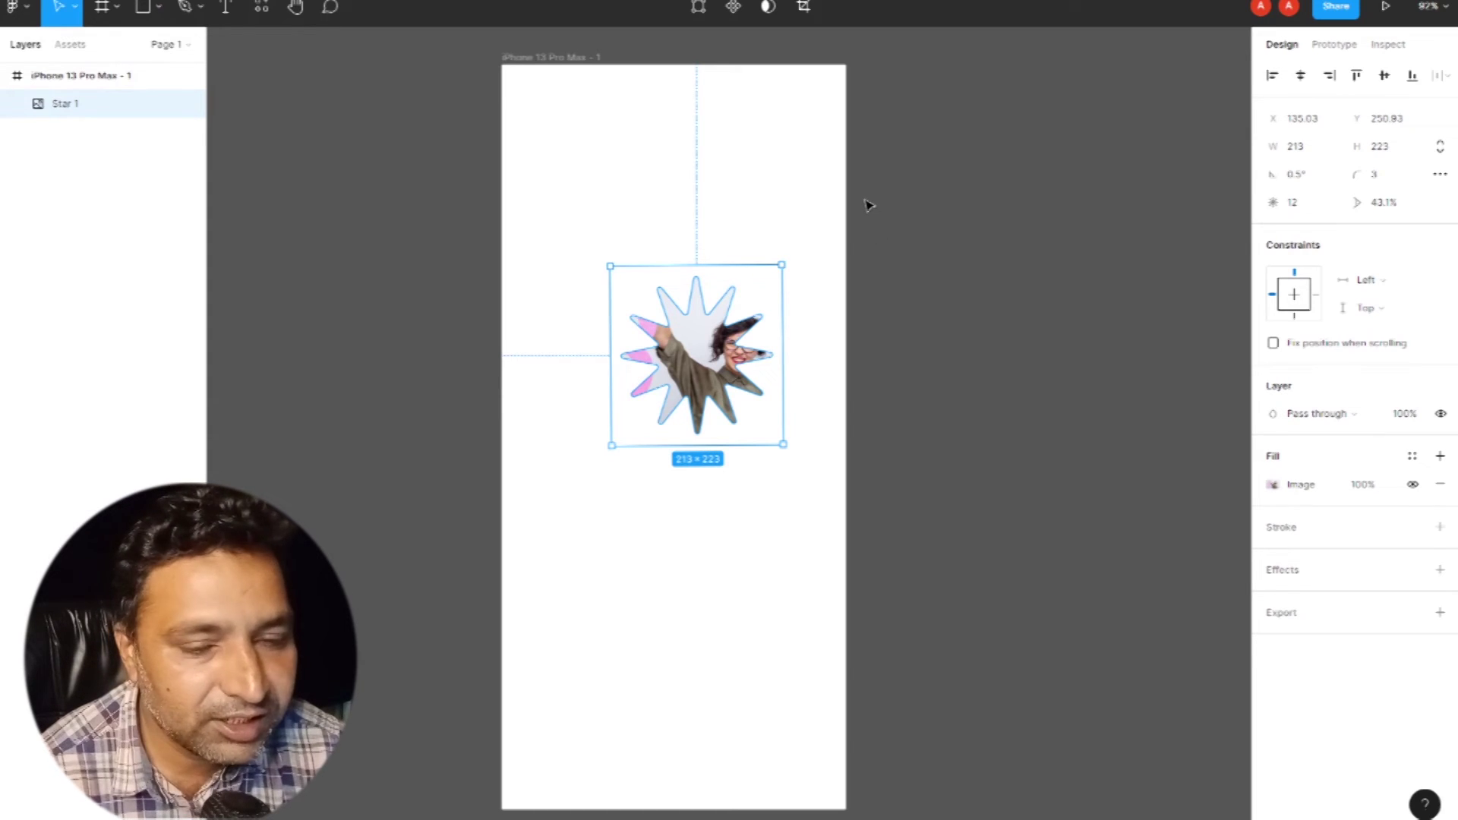
# Step: Try vector point editing on the image-filled star, leave the editing mode and delete the star
pyautogui.click(691, 15)
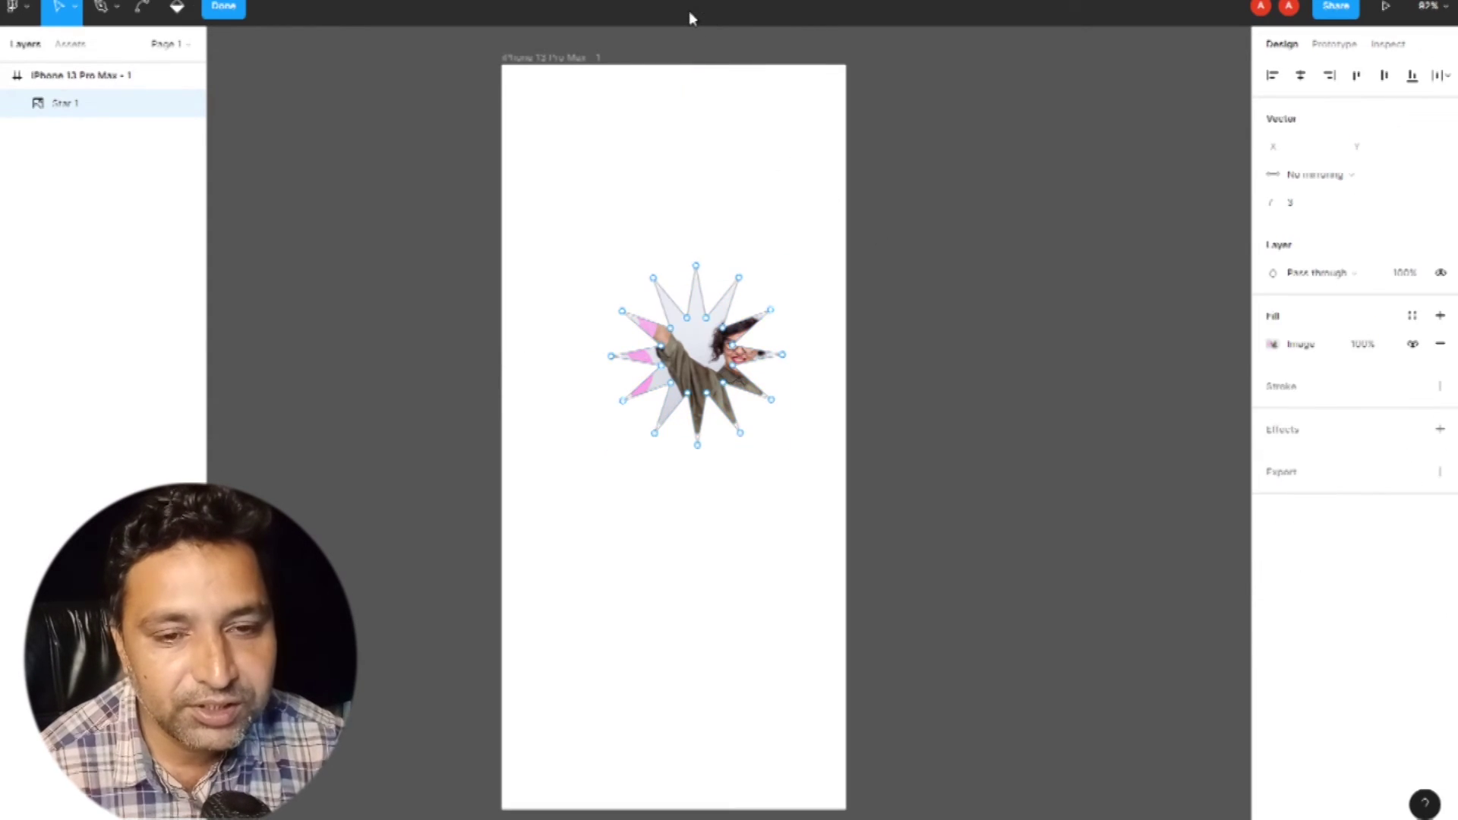
pyautogui.moveTo(711, 327)
pyautogui.mouseDown()
pyautogui.moveTo(722, 231)
pyautogui.moveTo(708, 347)
pyautogui.mouseUp()
pyautogui.doubleClick(939, 284)
pyautogui.click(303, 209)
pyautogui.click(678, 332)
pyautogui.press('Delete')
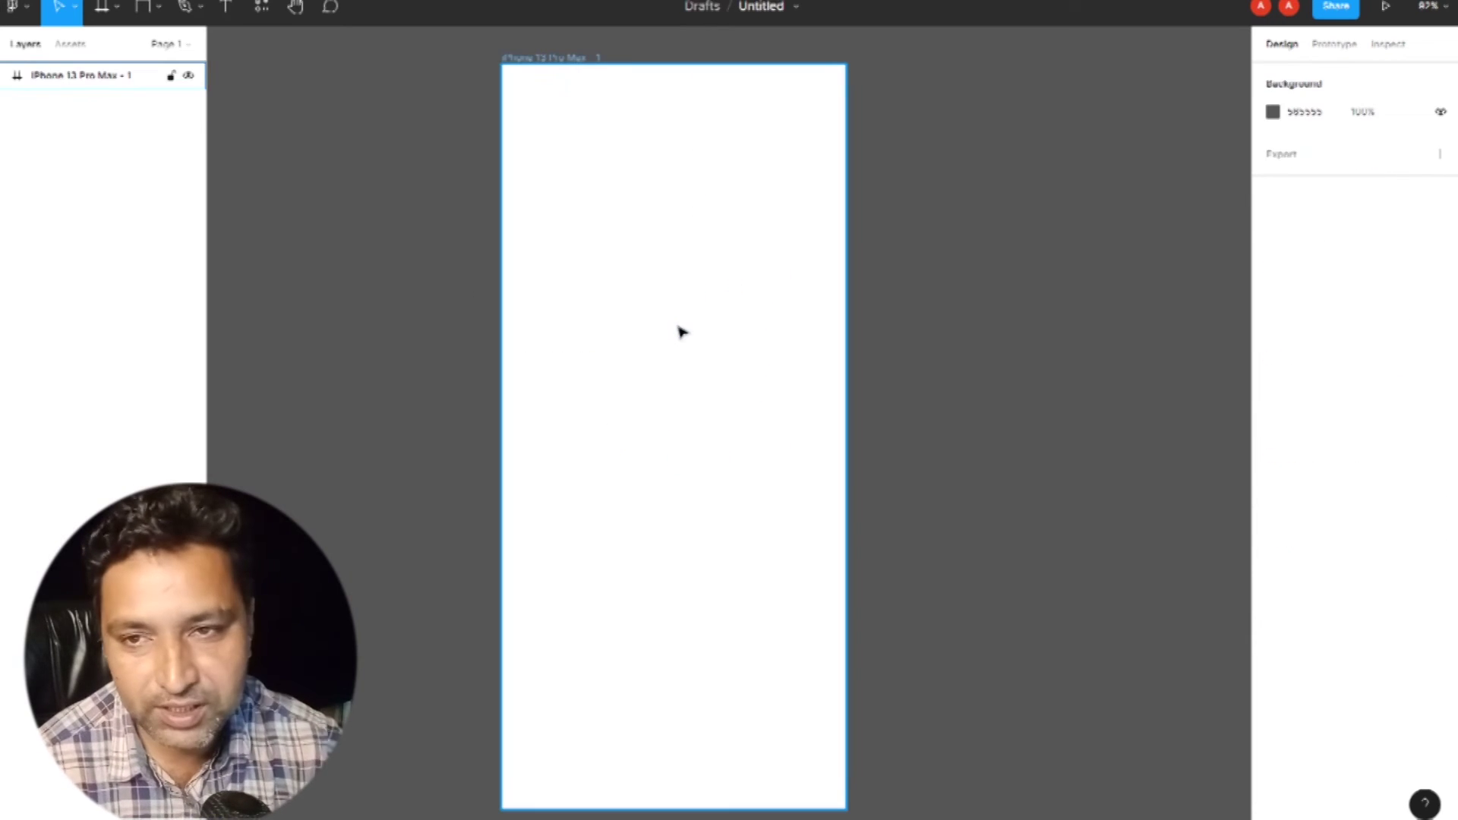
# Step: Draw a closed four-sided outline with a sloping upper edge in the frame using the Pen tool
pyautogui.click(159, 13)
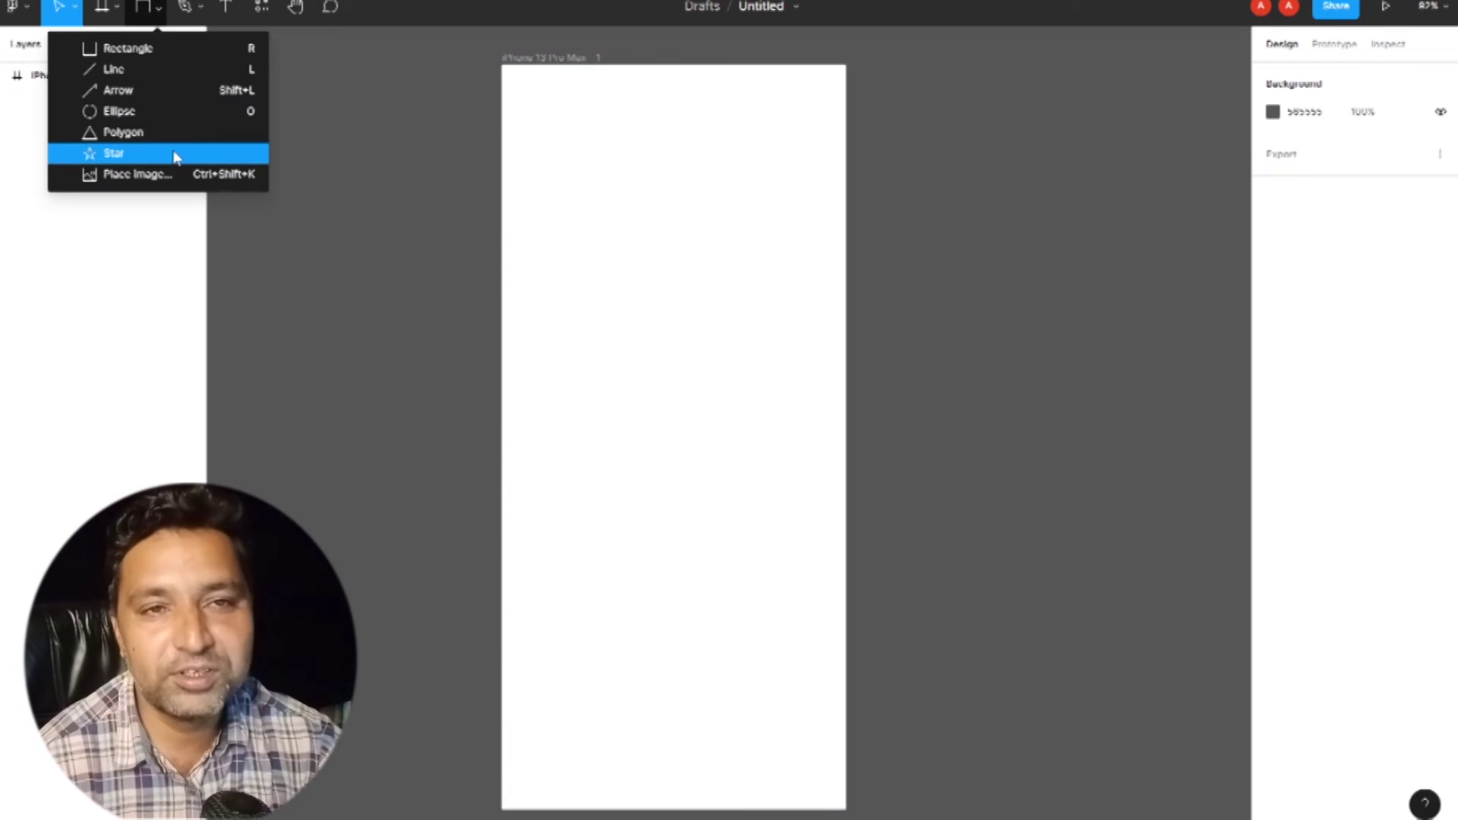
pyautogui.click(202, 10)
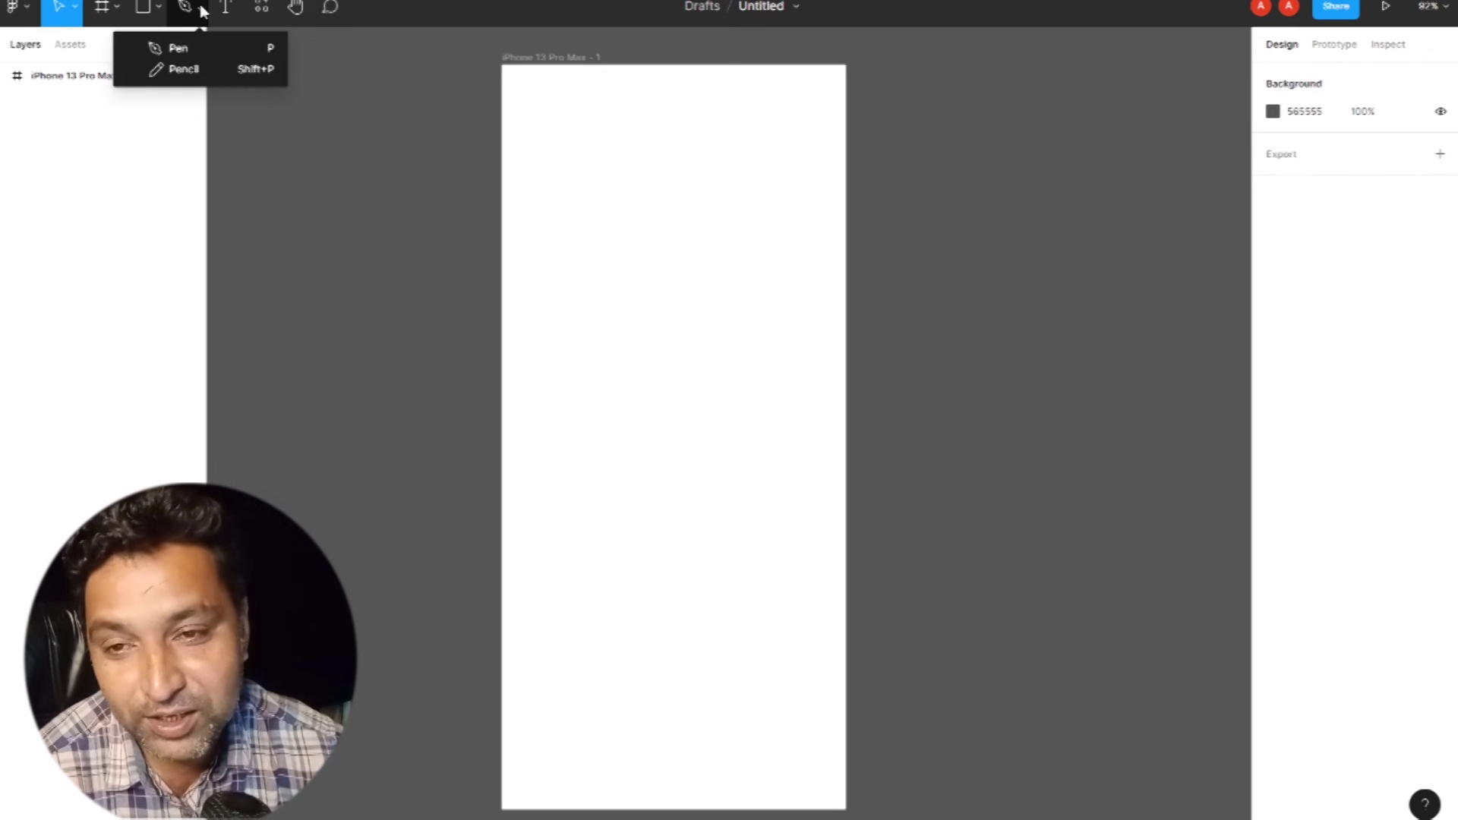
pyautogui.click(181, 52)
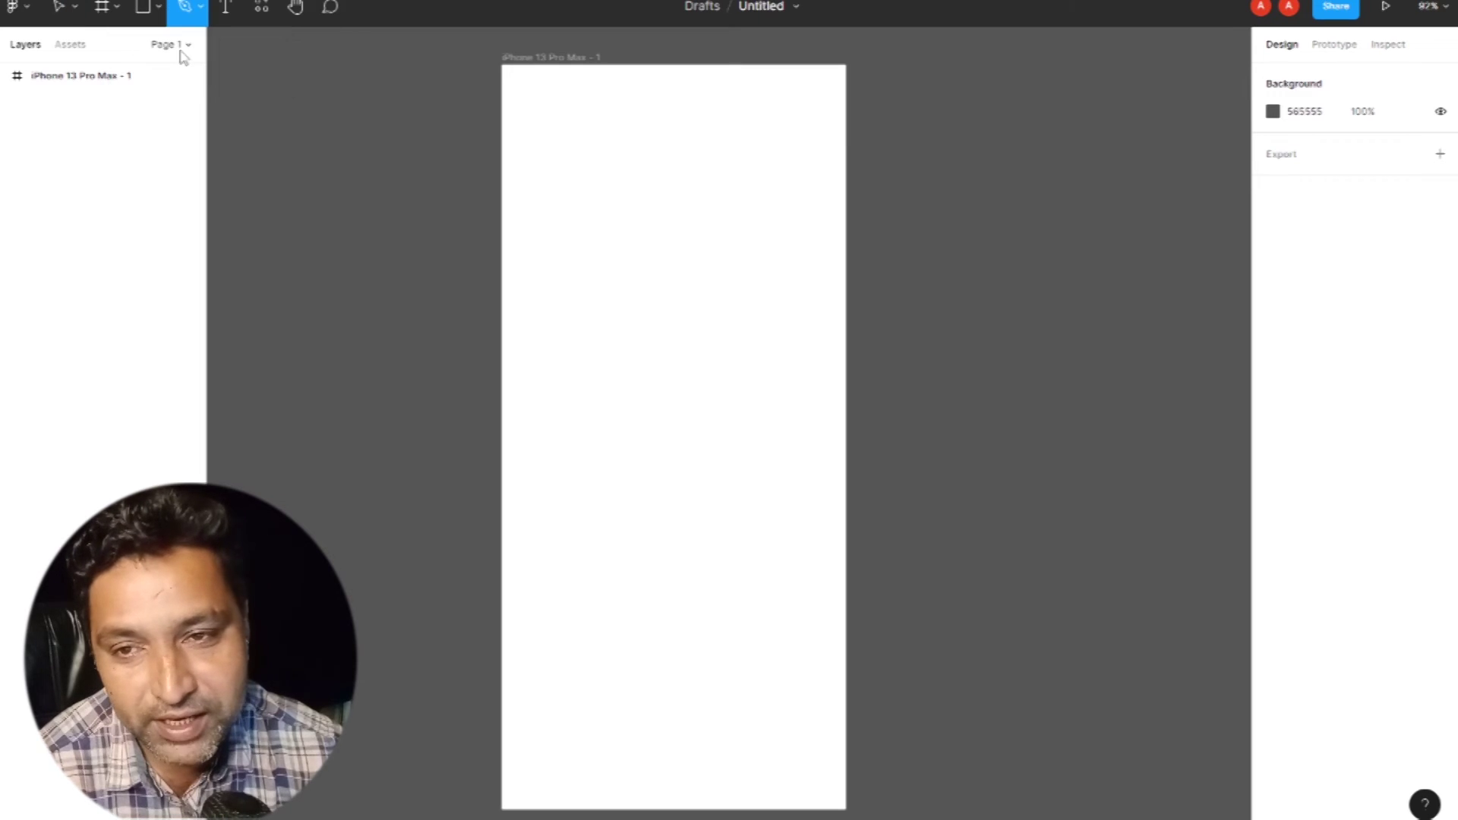
pyautogui.click(594, 248)
pyautogui.click(595, 456)
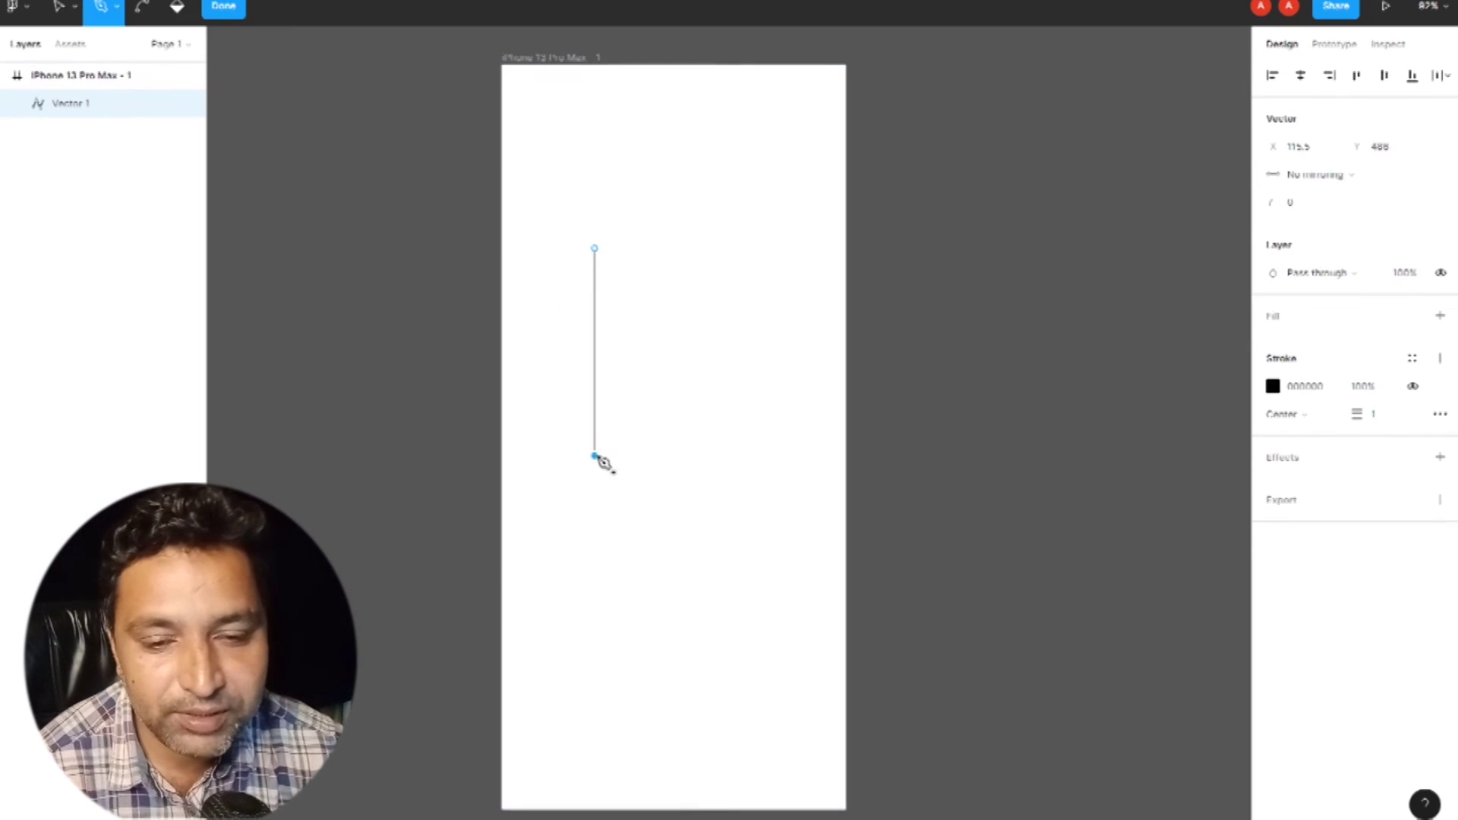
pyautogui.click(759, 456)
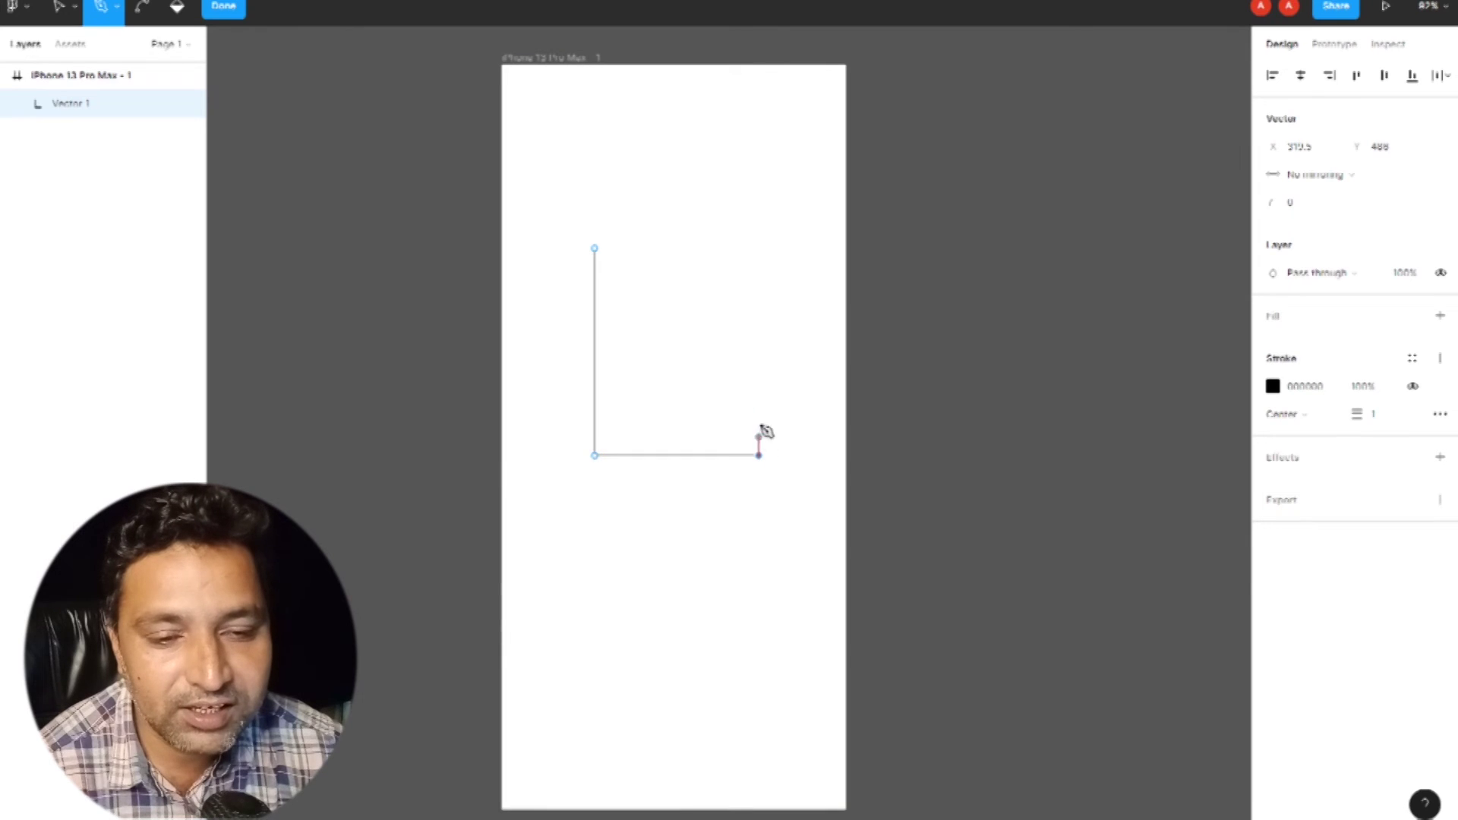
pyautogui.click(595, 249)
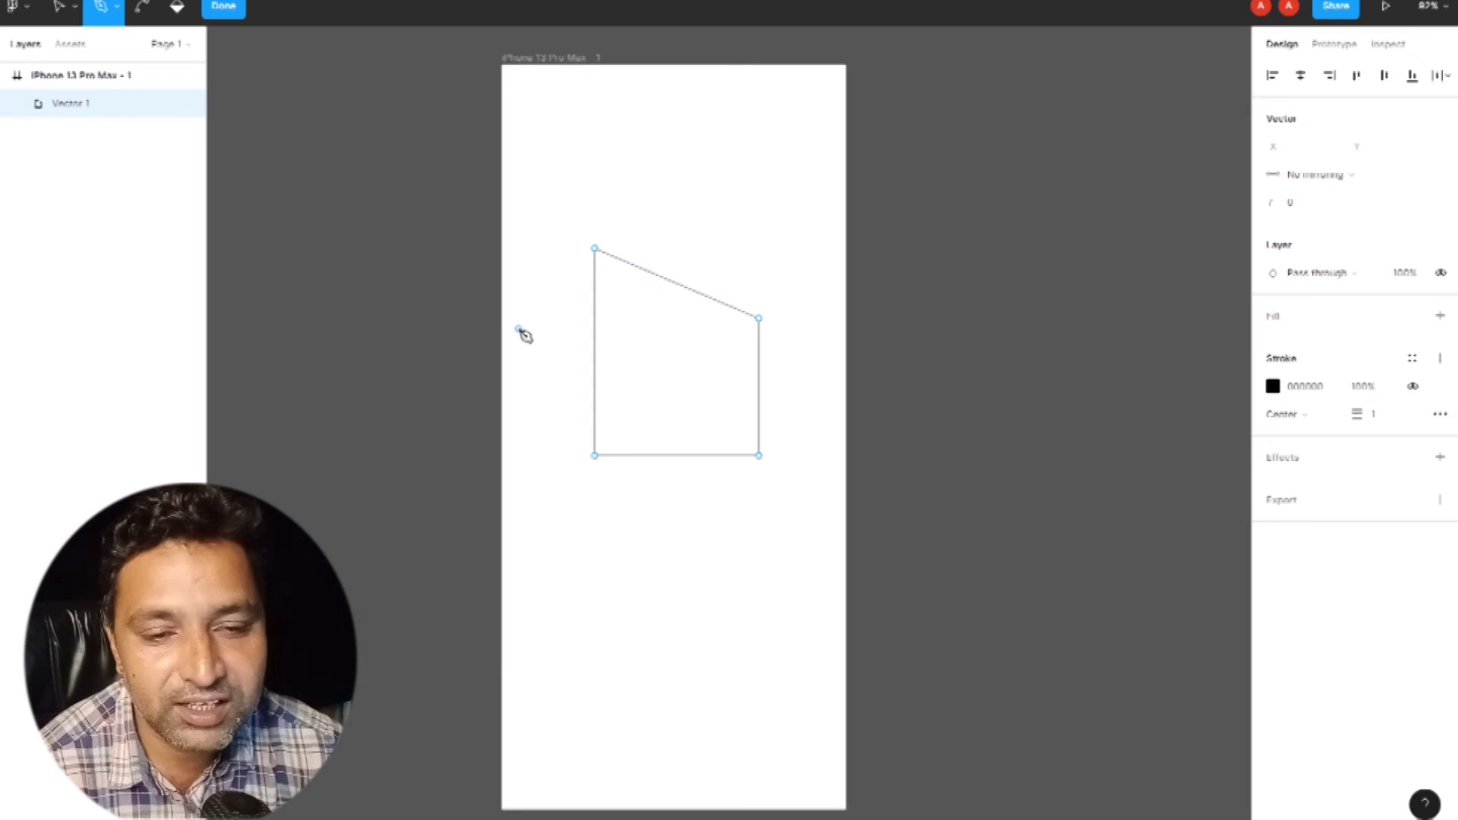
# Step: Add a vertical divider between the midpoints of the sloping and bottom edges, and a sagging curve between the two upper corners
pyautogui.click(677, 284)
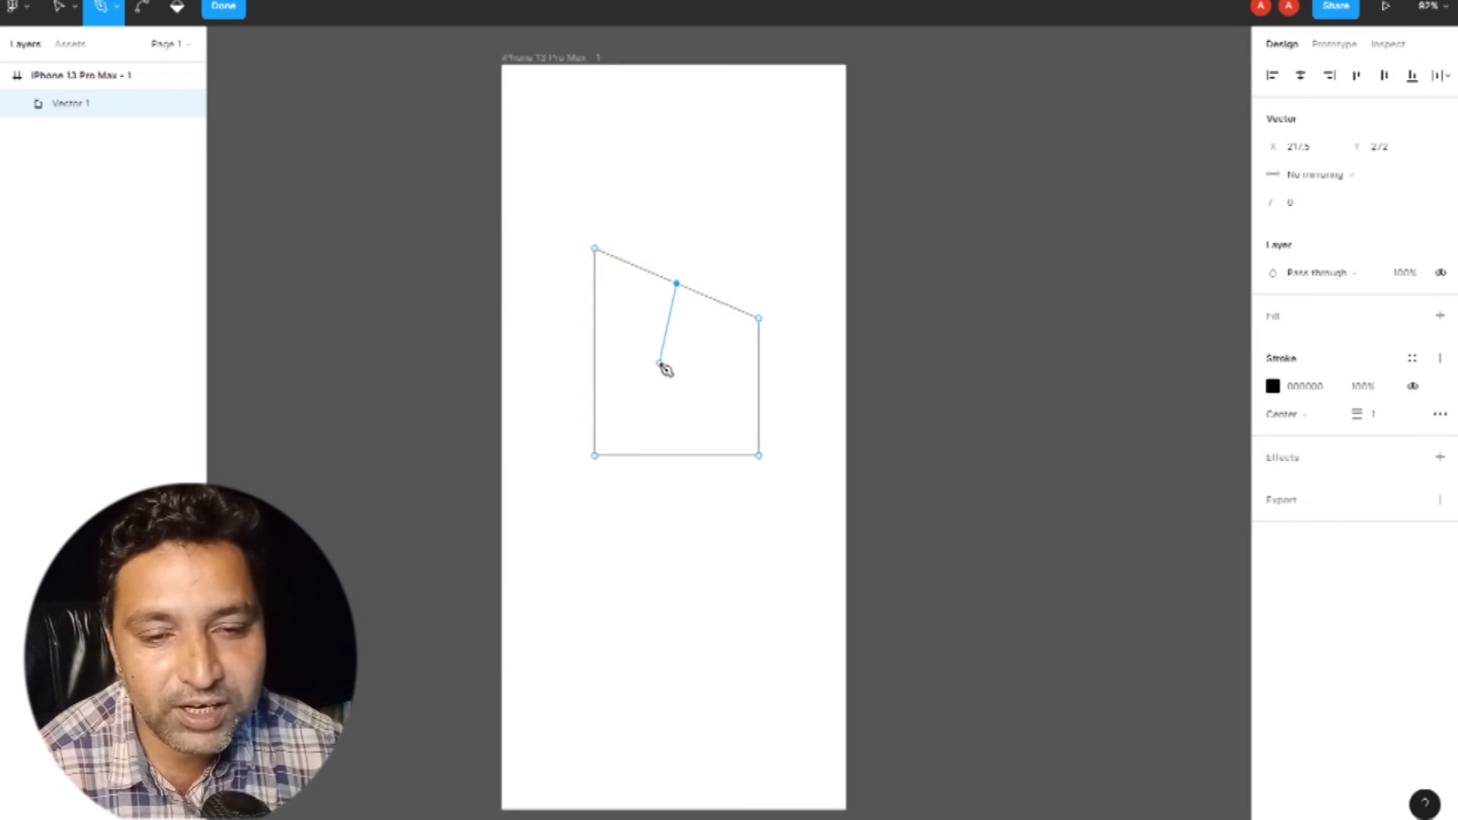
pyautogui.click(676, 456)
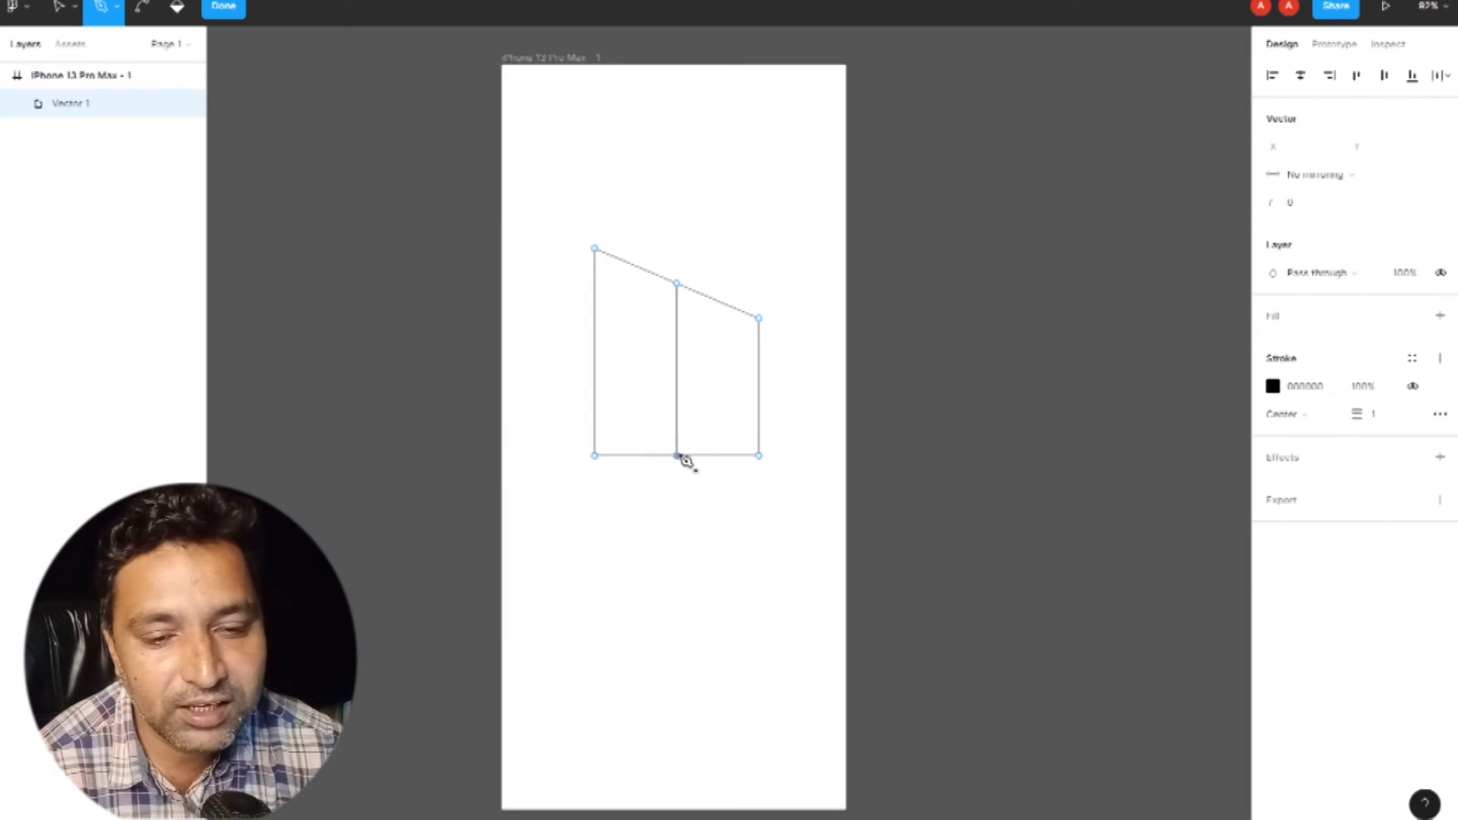
pyautogui.click(596, 250)
pyautogui.moveTo(602, 263); pyautogui.dragTo(677, 456)
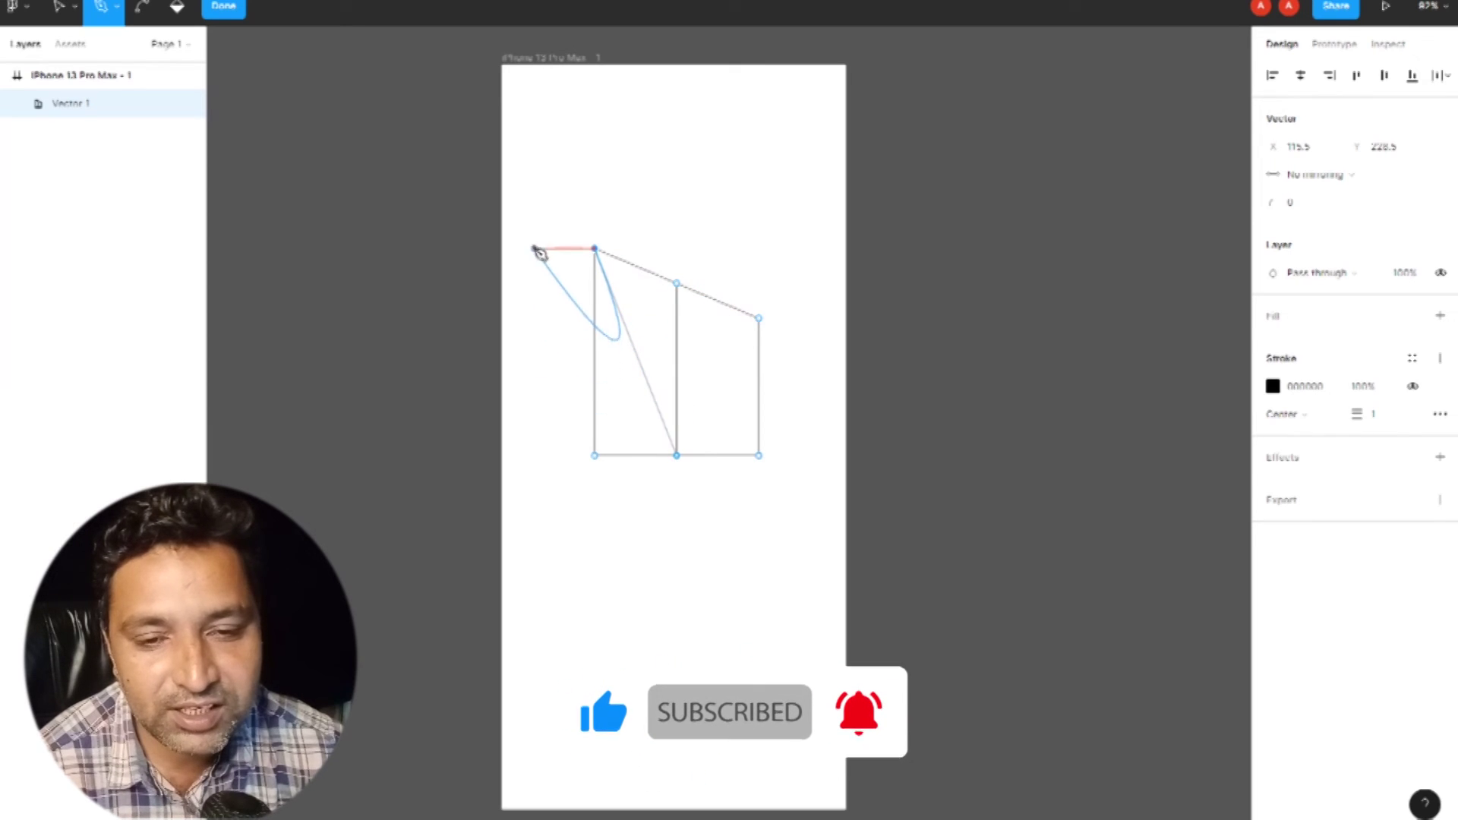
pyautogui.click(760, 320)
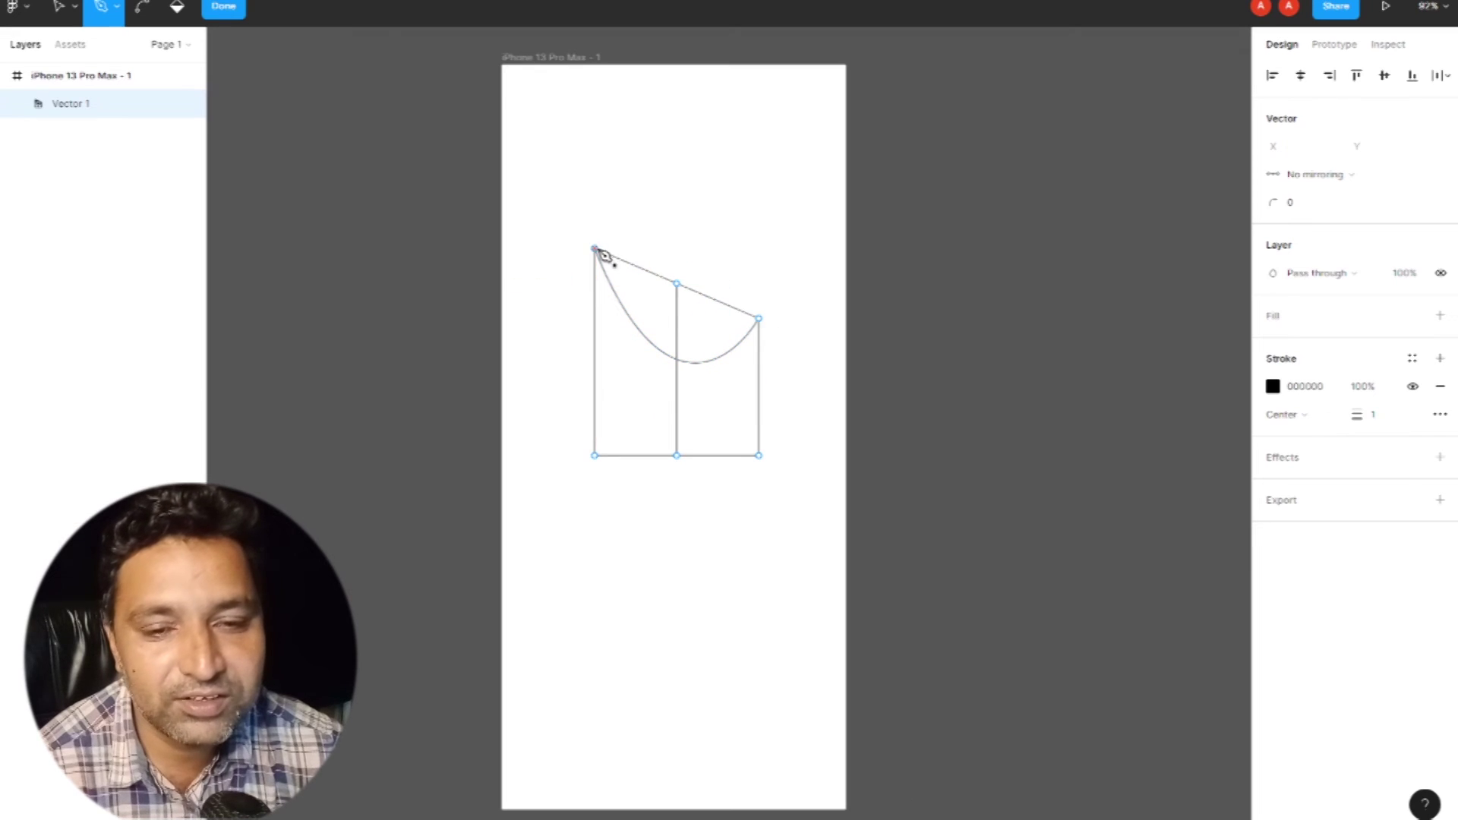
# Step: Add a two-segment peak above the sloping edge, and reshape the outline and inner curve with the Bend tool
pyautogui.moveTo(597, 251); pyautogui.dragTo(677, 177)
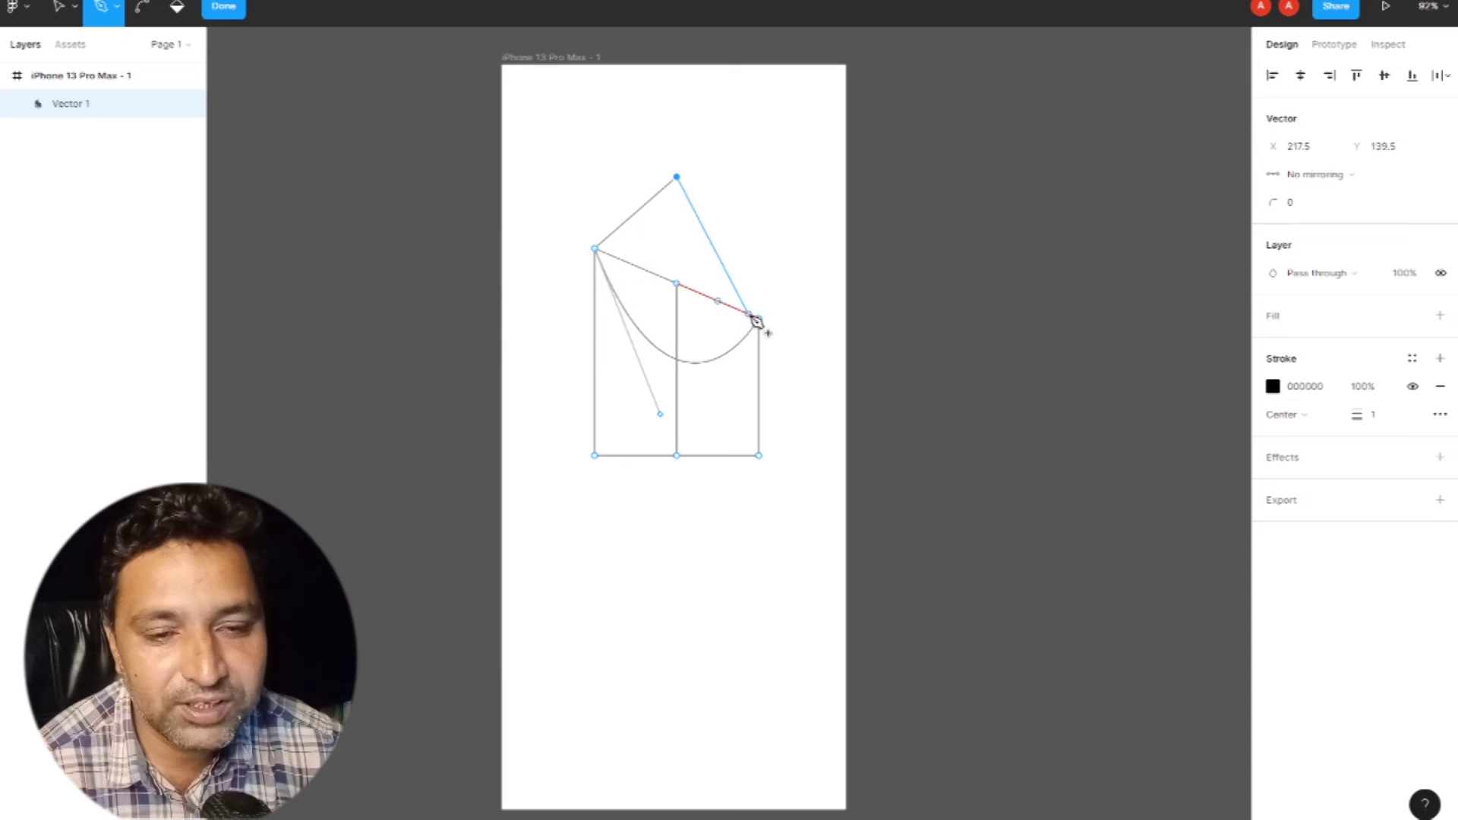
pyautogui.click(760, 320)
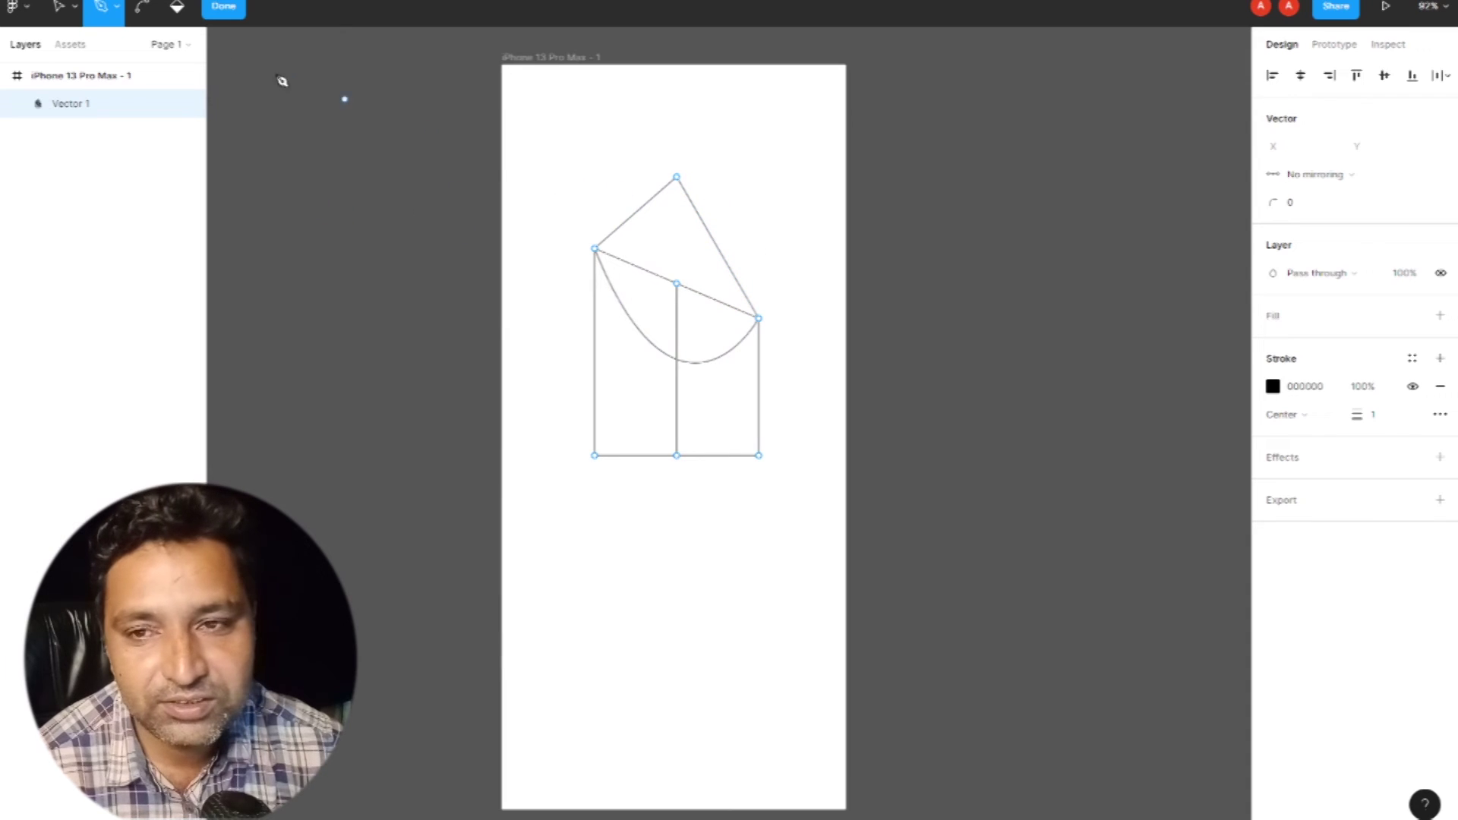
pyautogui.click(141, 9)
pyautogui.moveTo(673, 183); pyautogui.dragTo(768, 206)
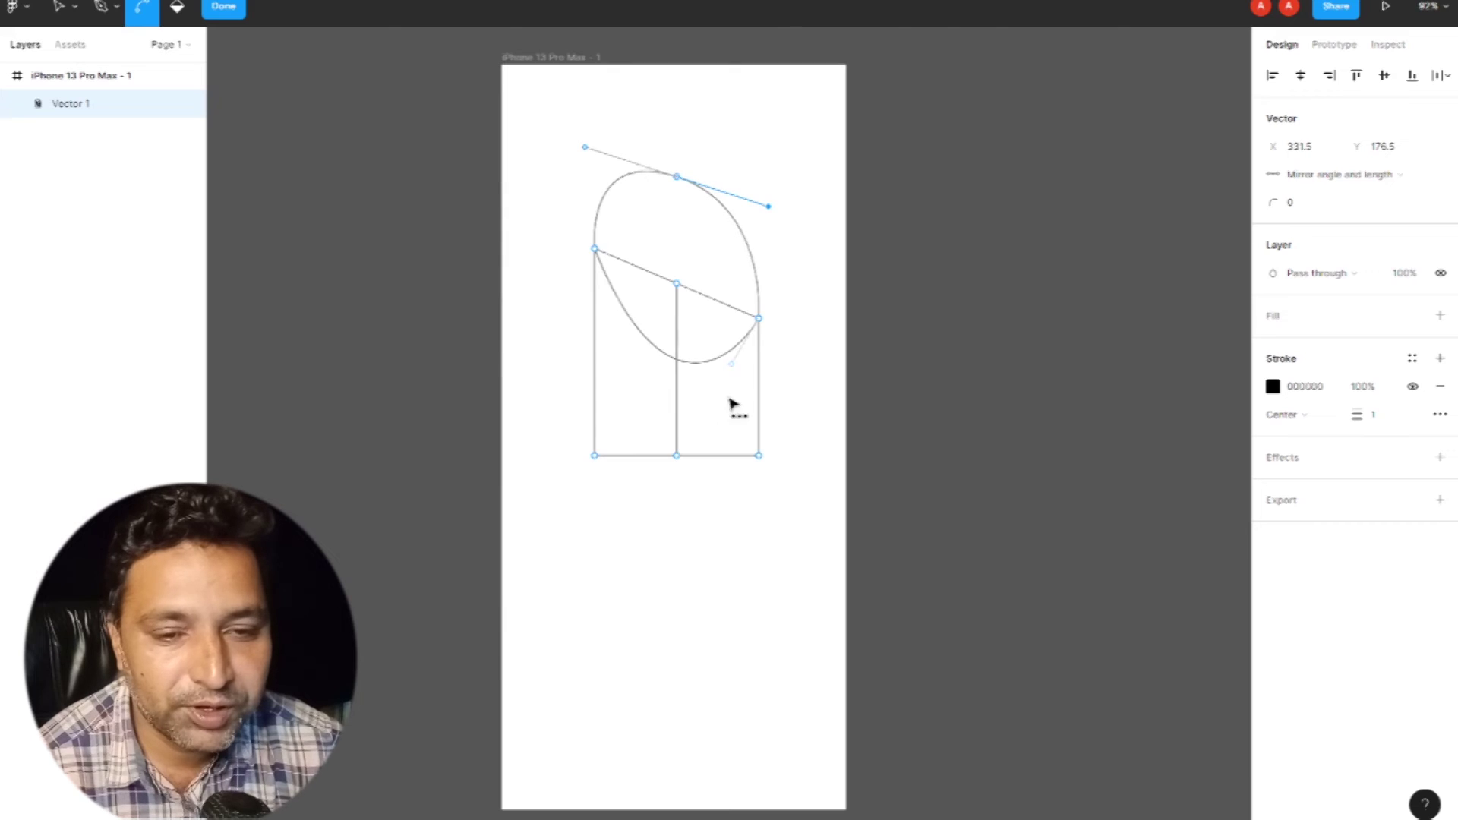
pyautogui.moveTo(732, 372); pyautogui.dragTo(642, 294)
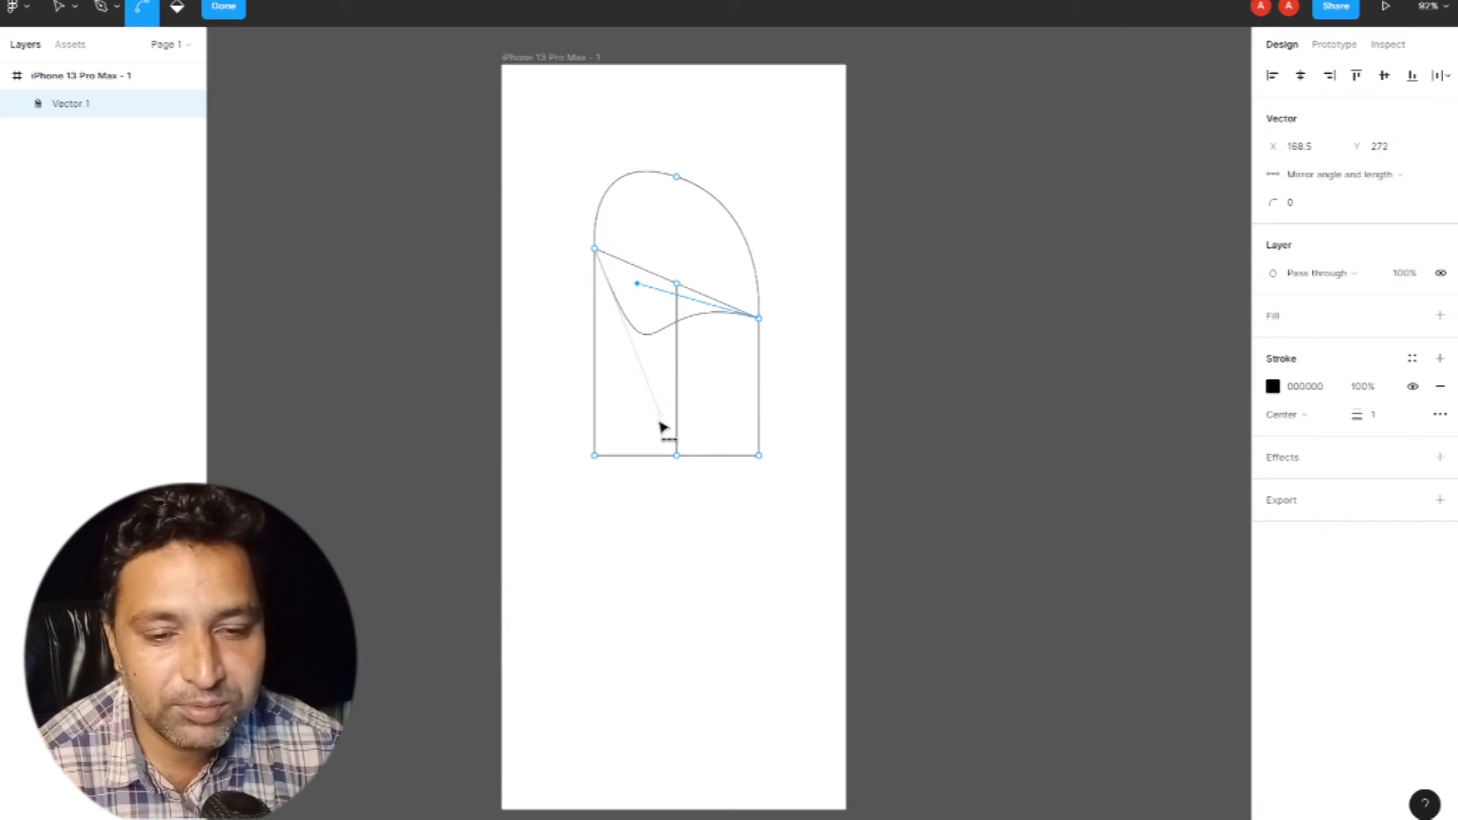
pyautogui.moveTo(662, 422); pyautogui.dragTo(588, 456)
pyautogui.moveTo(680, 461); pyautogui.dragTo(677, 556)
pyautogui.moveTo(760, 458); pyautogui.dragTo(810, 412)
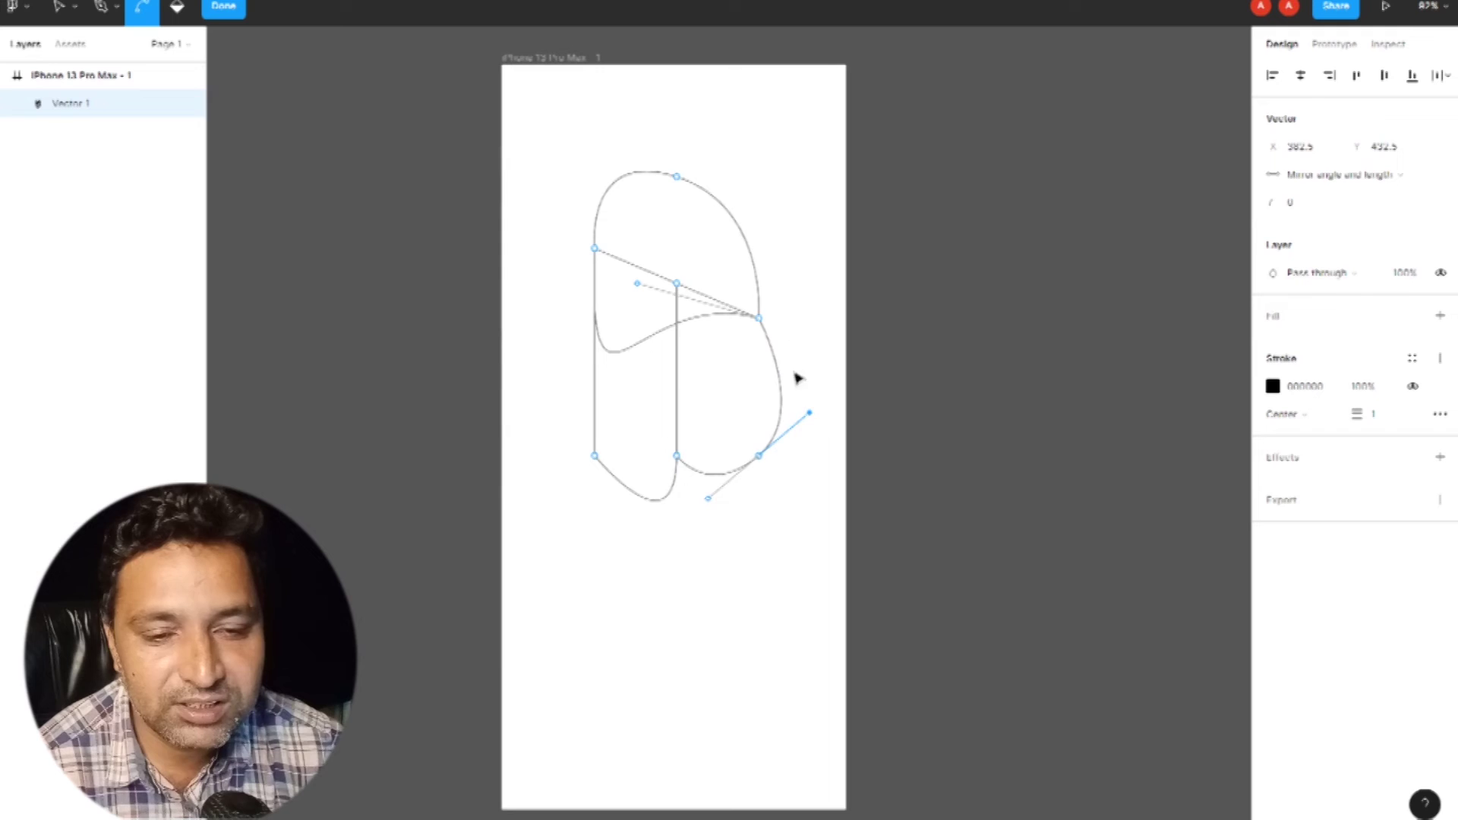
# Step: Undo the bends, peak, inner curve, divider and outline edges back to the drawing's first point
pyautogui.hotkey('ctrl', 'z')
pyautogui.hotkey('ctrl', 'z')
pyautogui.hotkey('ctrl', 'z')
pyautogui.hotkey('ctrl', 'z')
pyautogui.hotkey('ctrl', 'z')
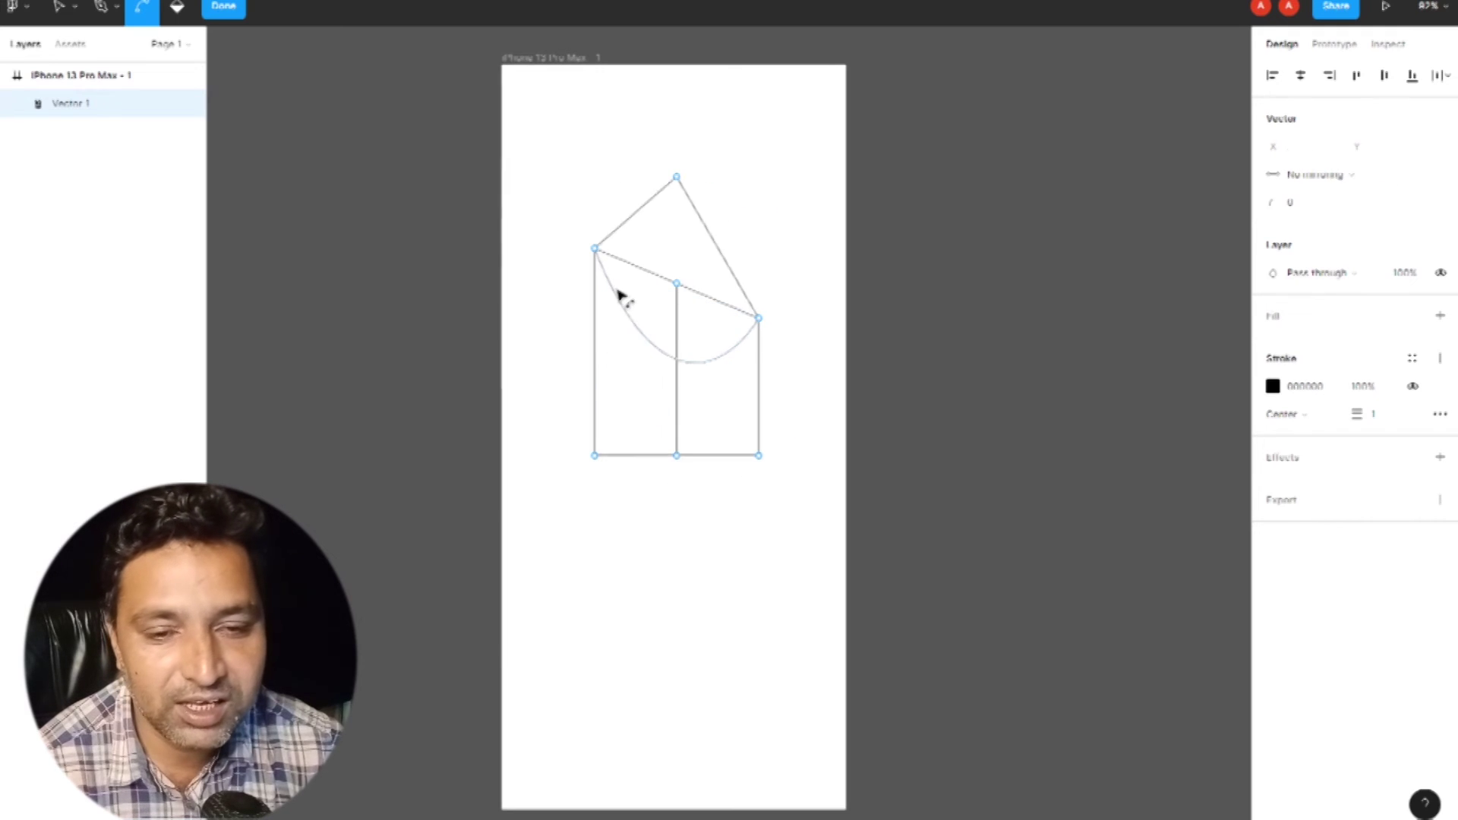
pyautogui.hotkey('ctrl', 'z')
pyautogui.hotkey('ctrl', 'z')
pyautogui.hotkey('ctrl', 'z')
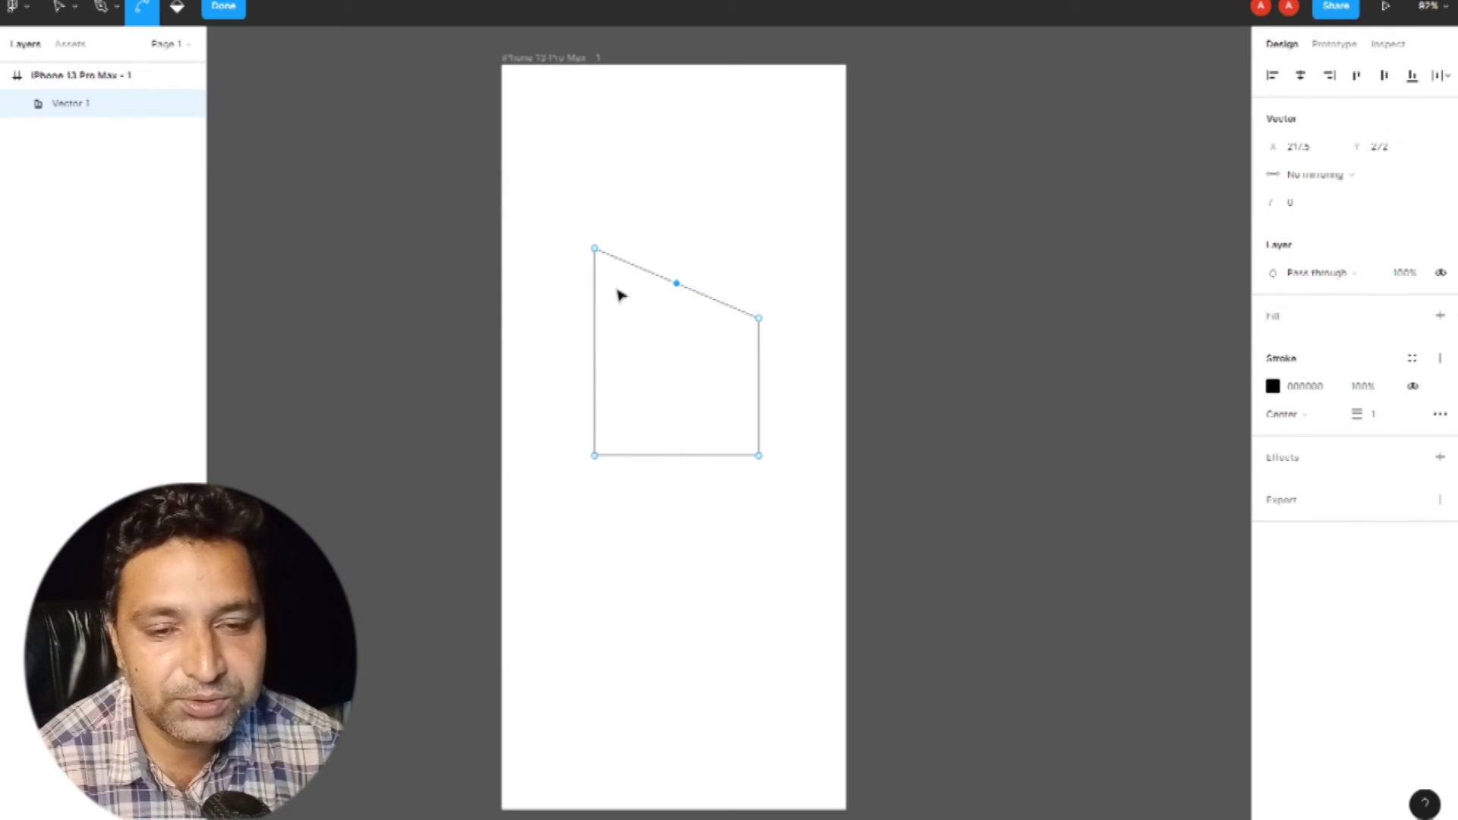
pyautogui.hotkey('ctrl', 'z')
pyautogui.hotkey('ctrl', 'z')
pyautogui.hotkey('ctrl', 'z')
pyautogui.hotkey('ctrl', 'z')
pyautogui.hotkey('ctrl', 'z')
pyautogui.hotkey('ctrl', 'z')
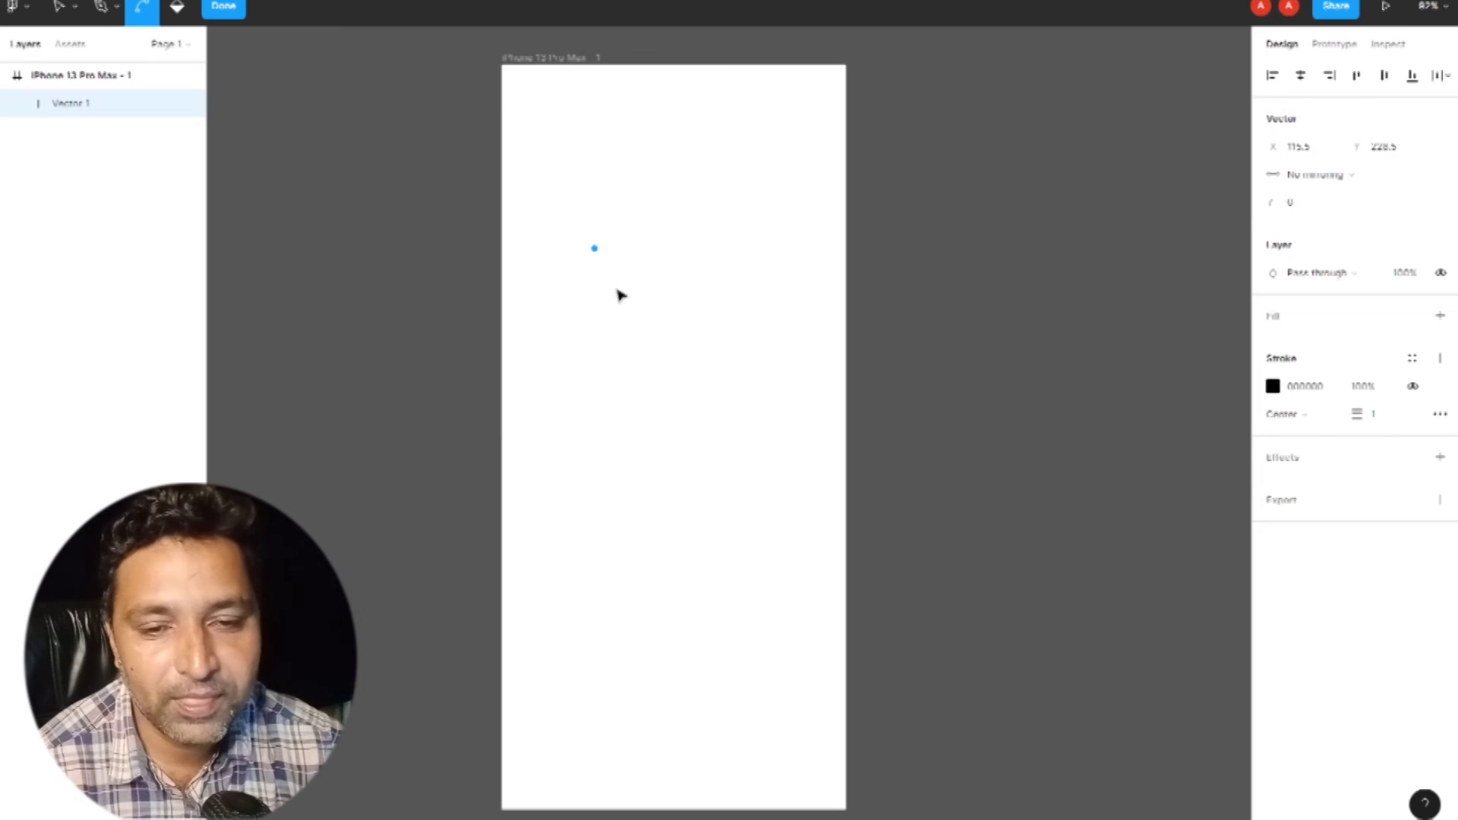
# Step: Draw a closed triangle of about 184.5 × 212 in the upper half of the frame with the Pen tool
pyautogui.click(188, 11)
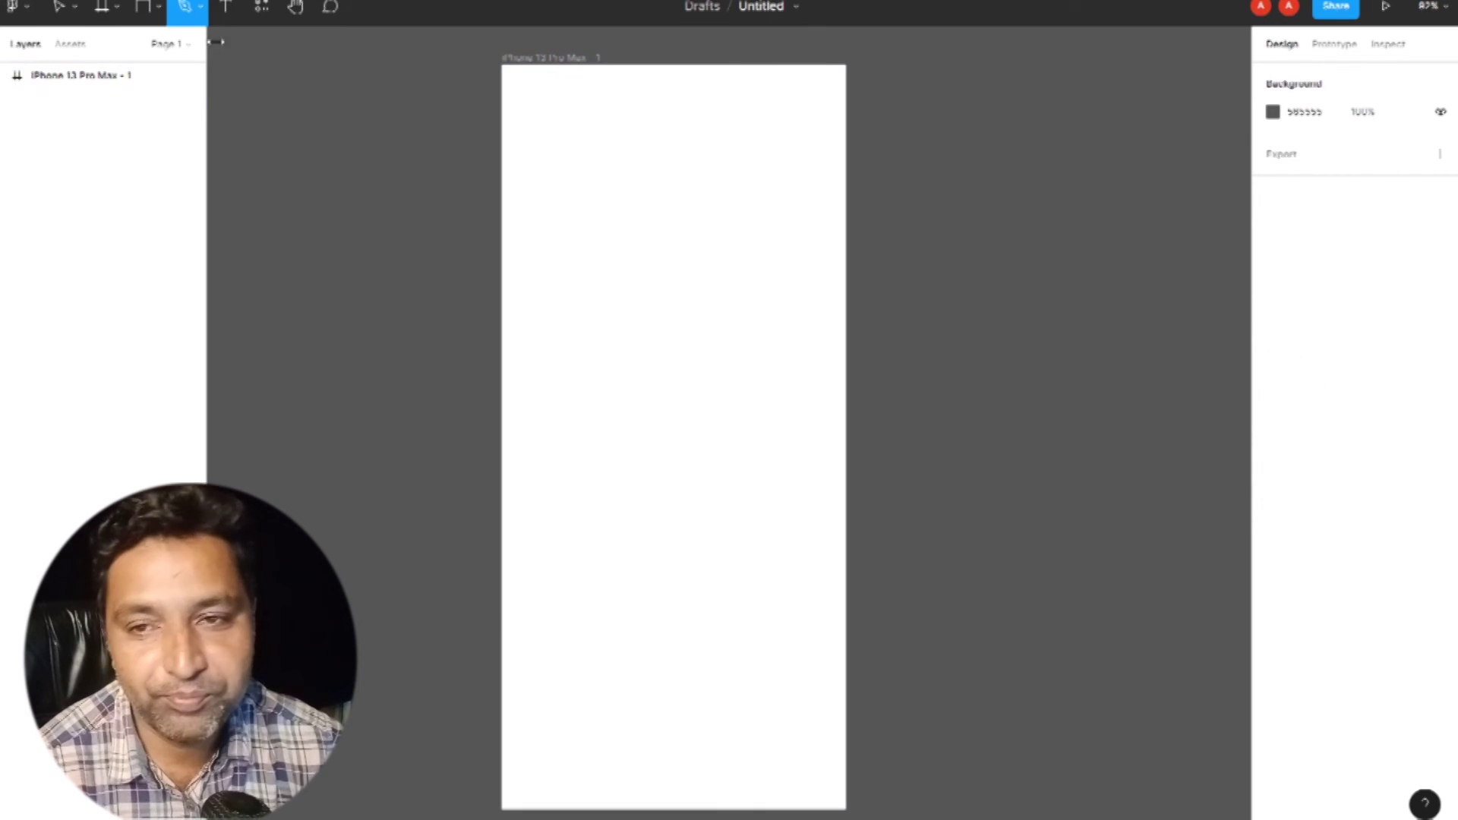
pyautogui.click(584, 249)
pyautogui.click(604, 420)
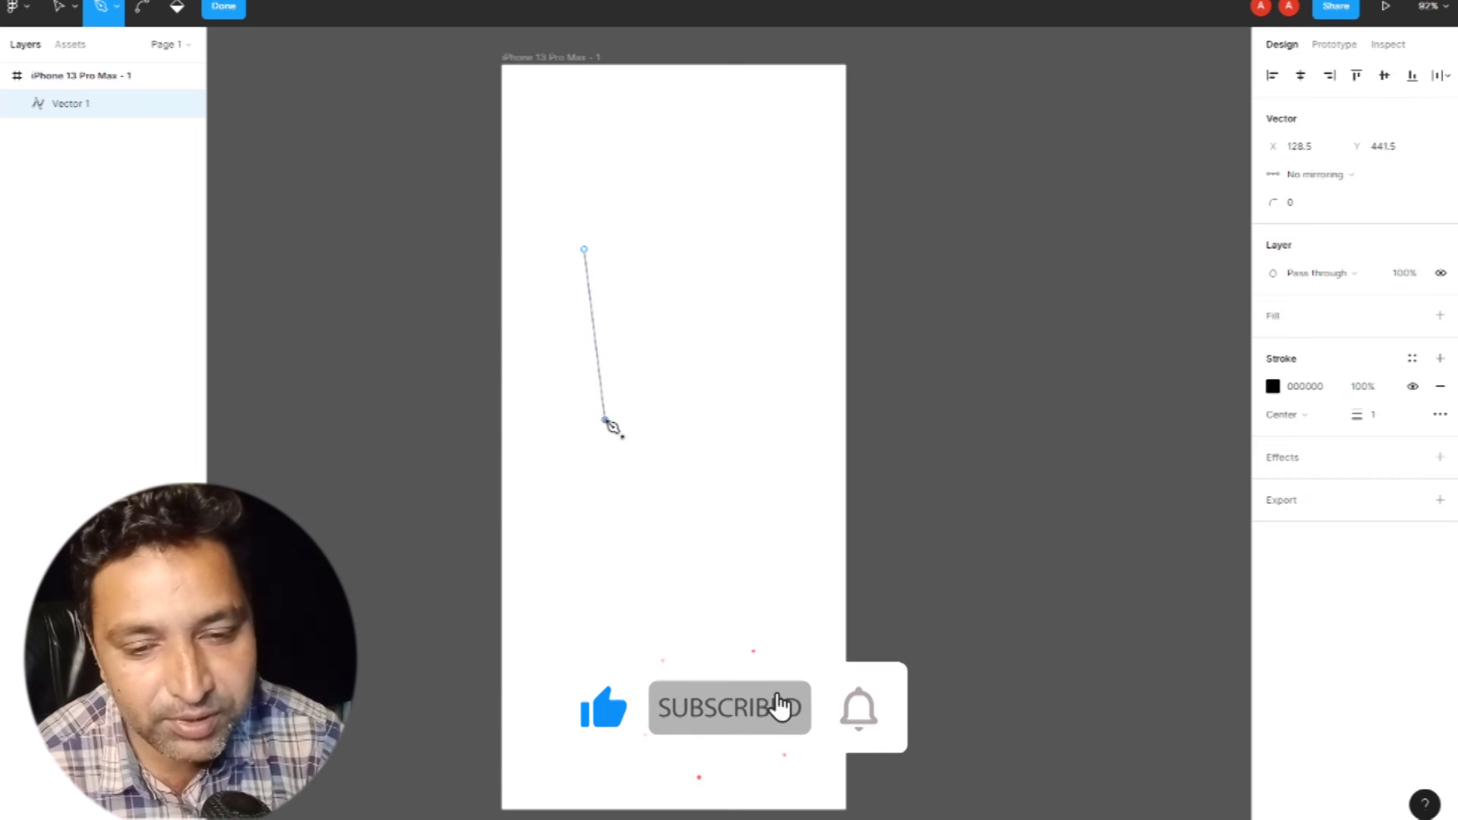
pyautogui.click(731, 294)
pyautogui.click(584, 249)
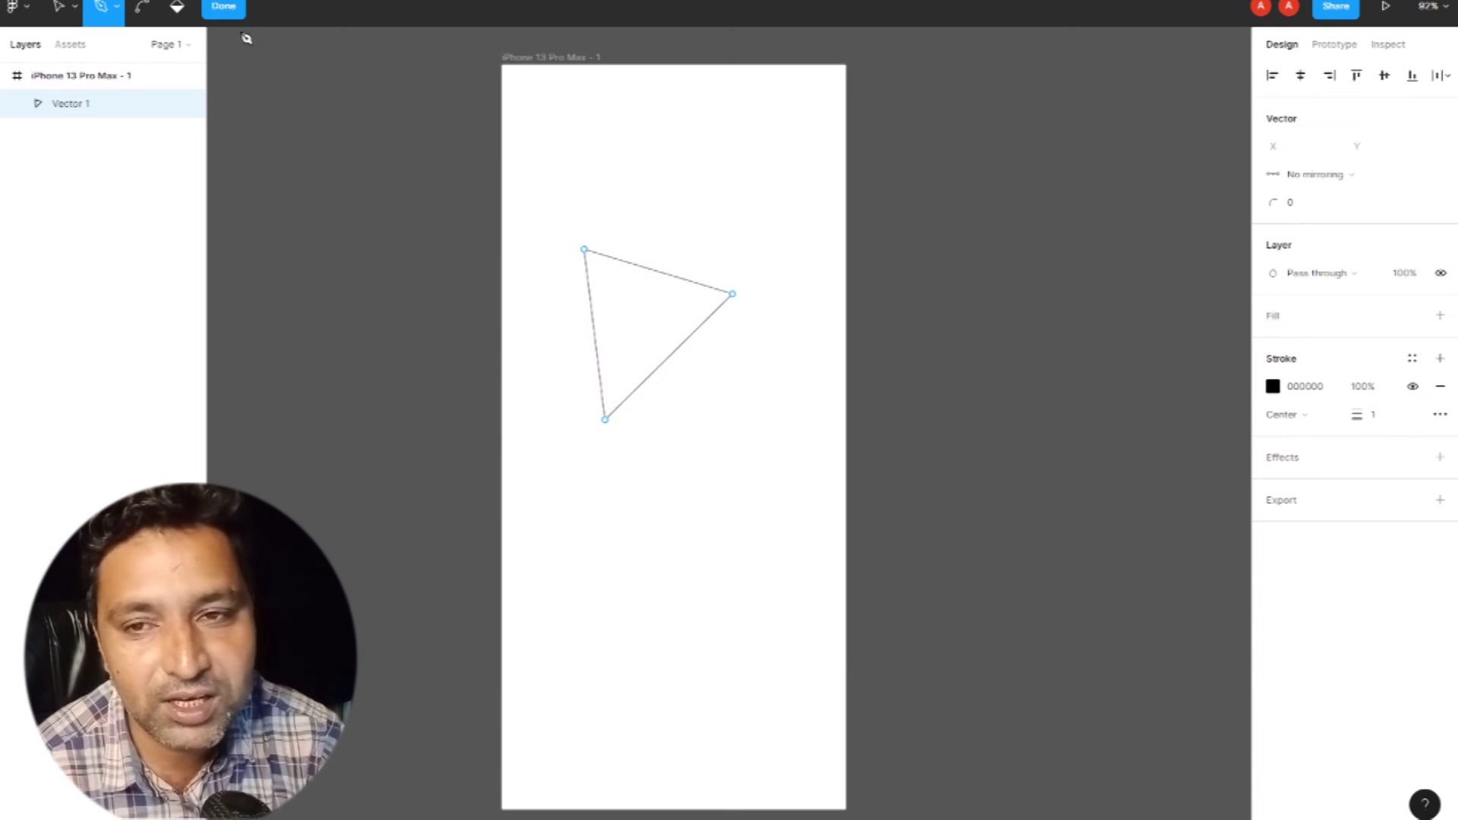
pyautogui.click(224, 8)
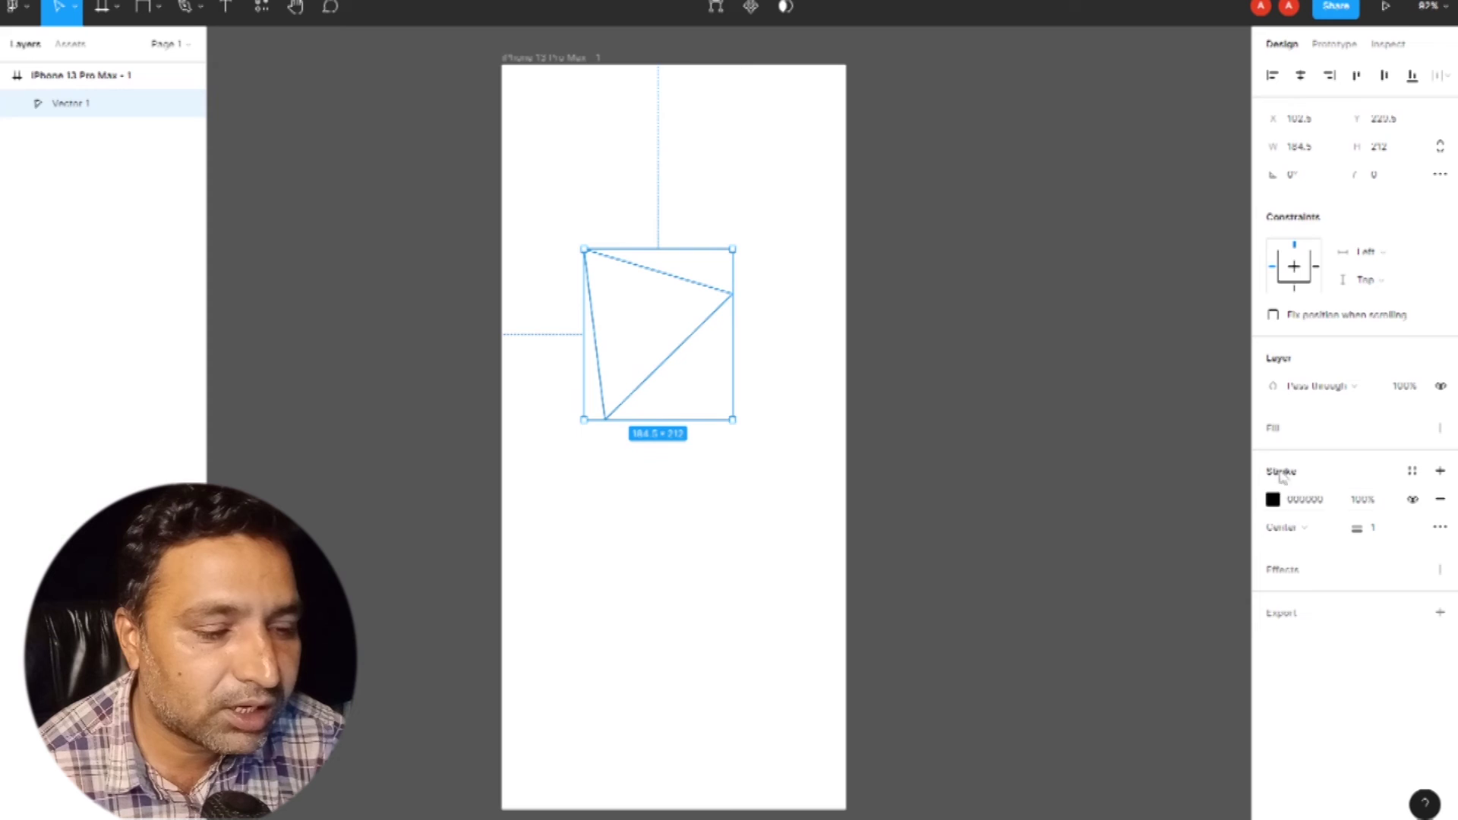
# Step: Give the triangle a solid red fill and move it to about X 60, Y 126 in the frame
pyautogui.click(1280, 435)
pyautogui.click(1273, 455)
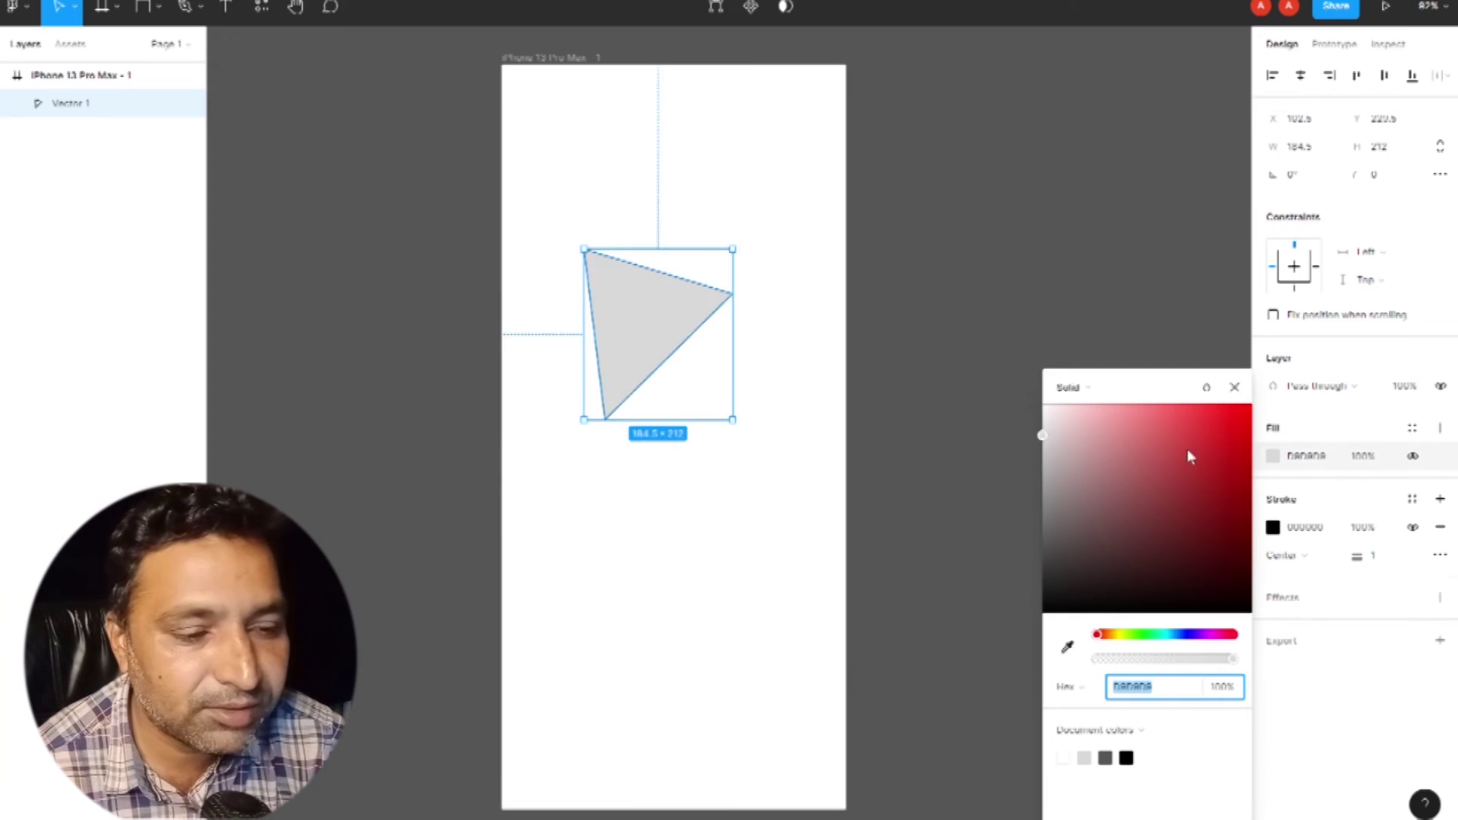
pyautogui.click(1224, 427)
pyautogui.click(773, 395)
pyautogui.click(675, 281)
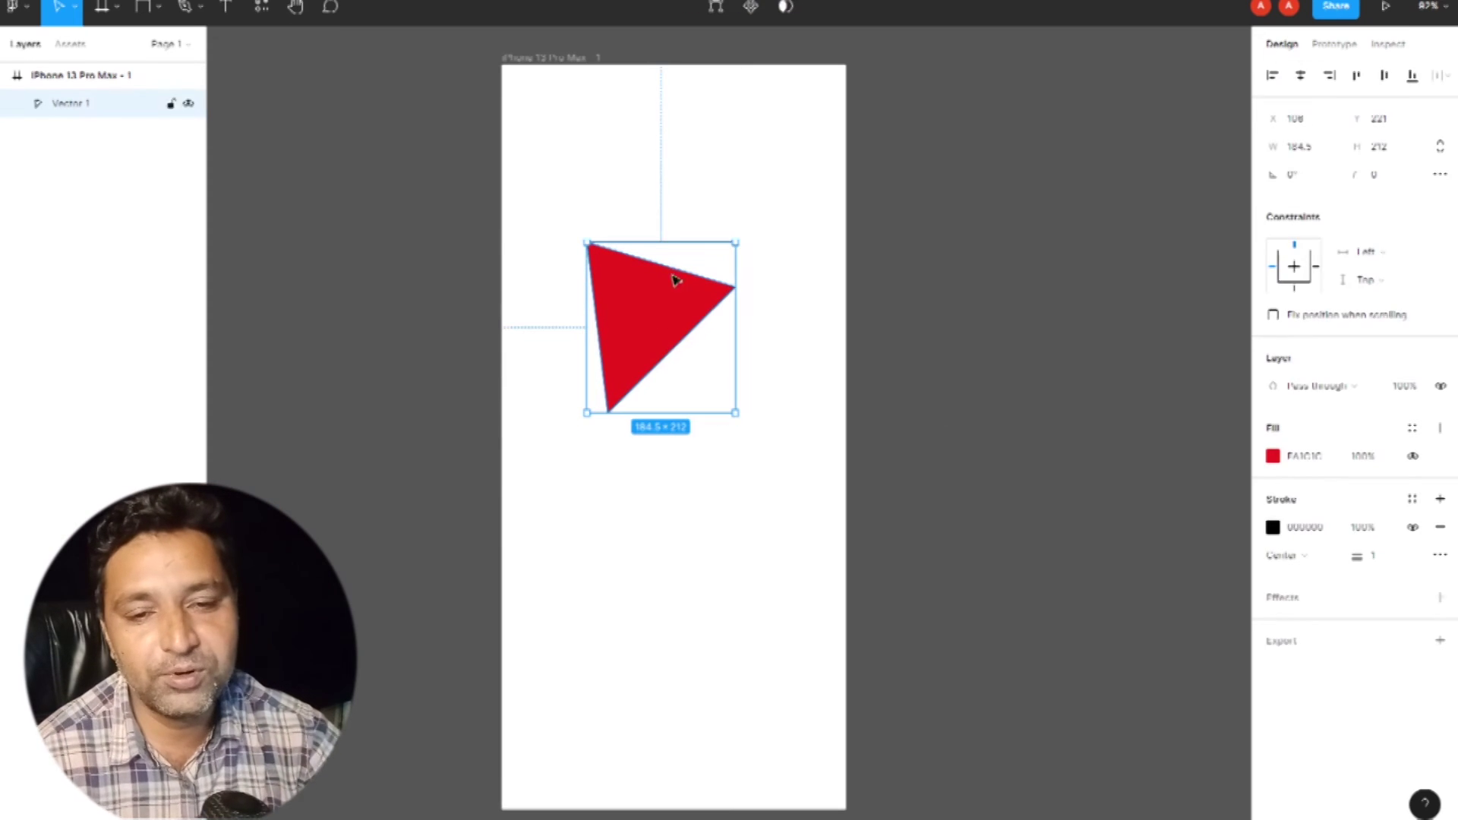
pyautogui.moveTo(651, 304); pyautogui.dragTo(619, 244)
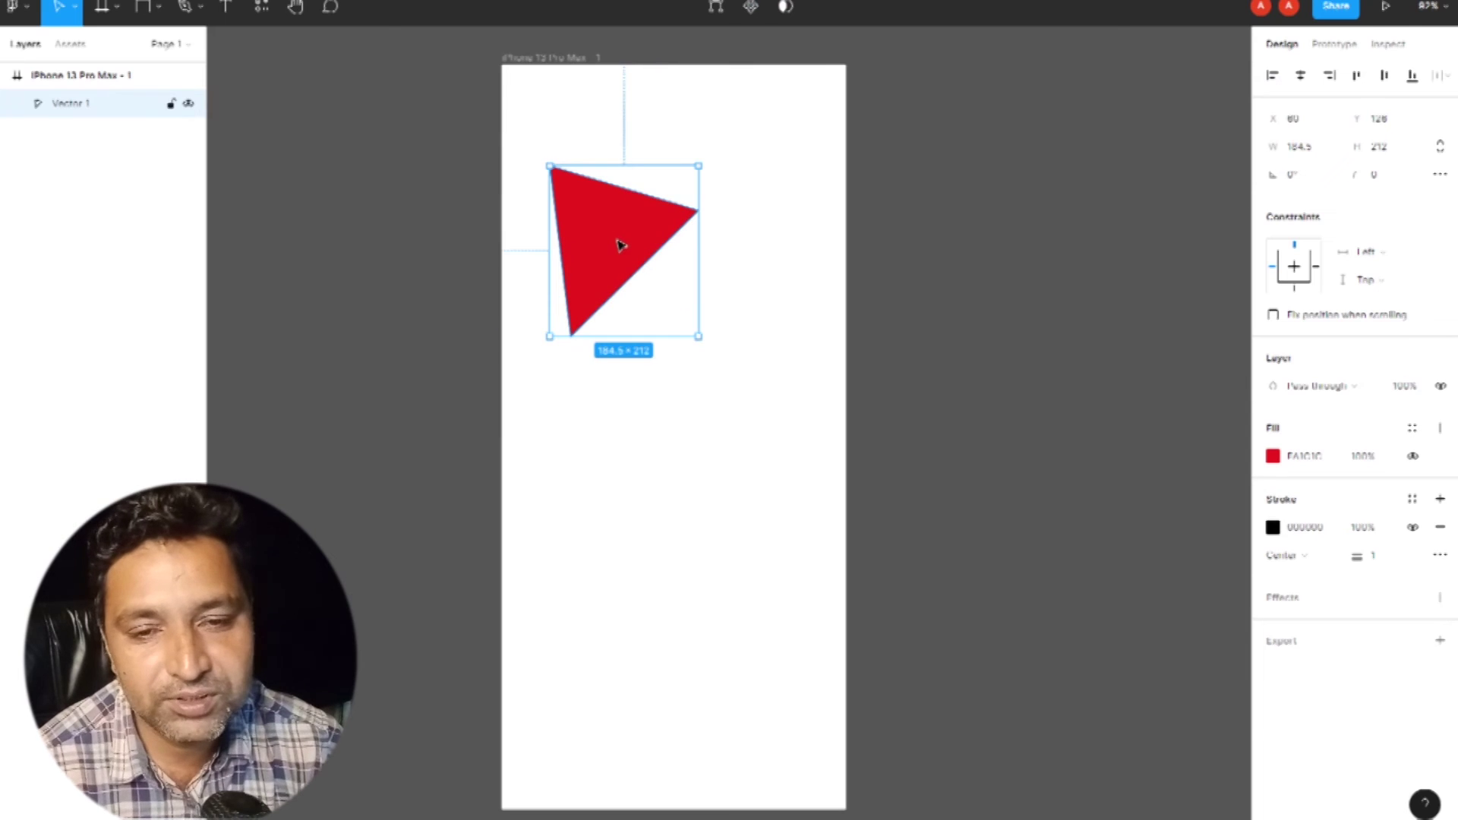
# Step: Start a new Pen path below the triangle with one arched segment ending in a curve handle
pyautogui.click(200, 8)
pyautogui.click(189, 43)
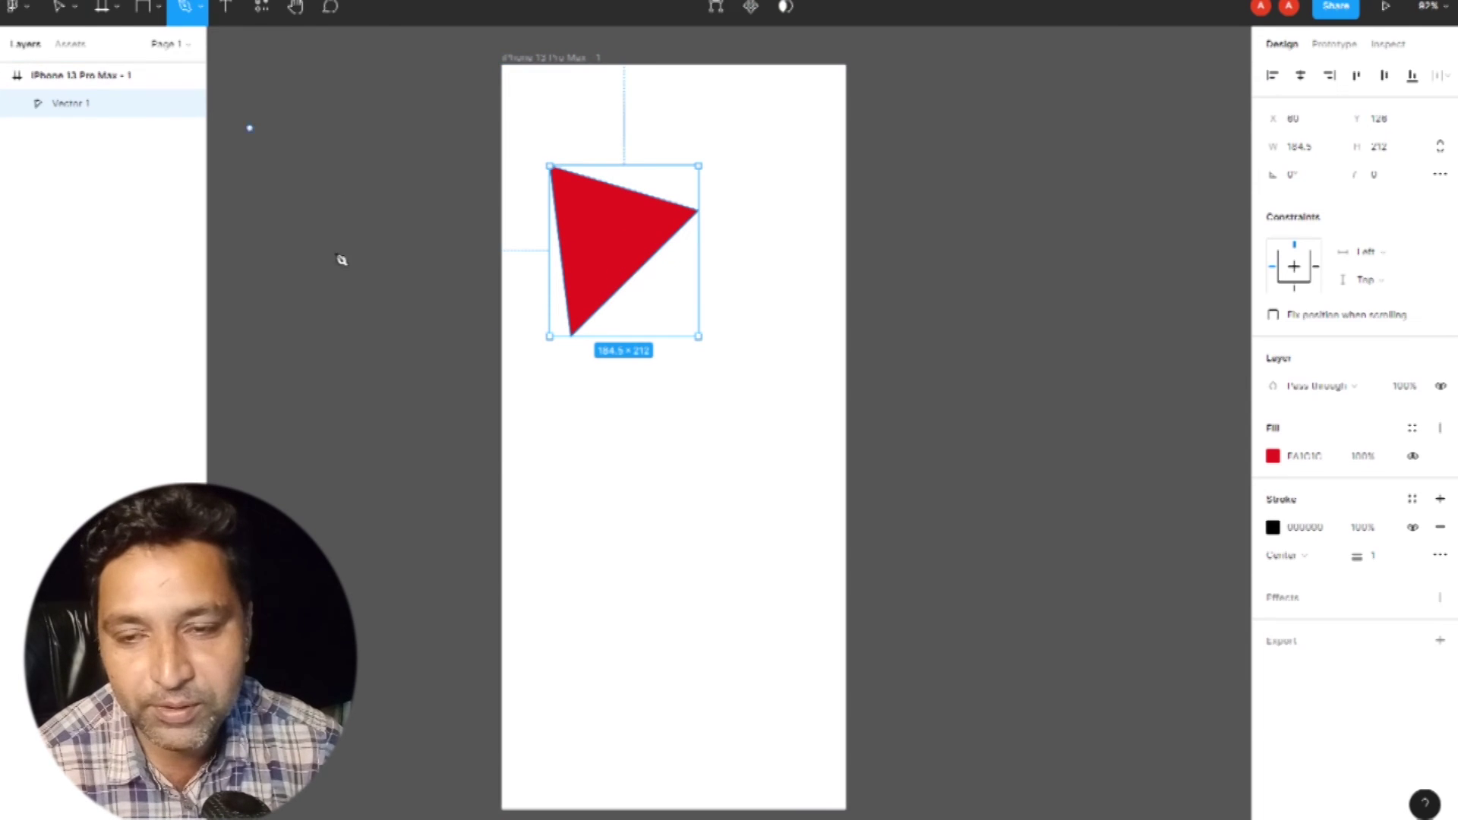
pyautogui.click(539, 446)
pyautogui.moveTo(711, 396); pyautogui.dragTo(797, 467)
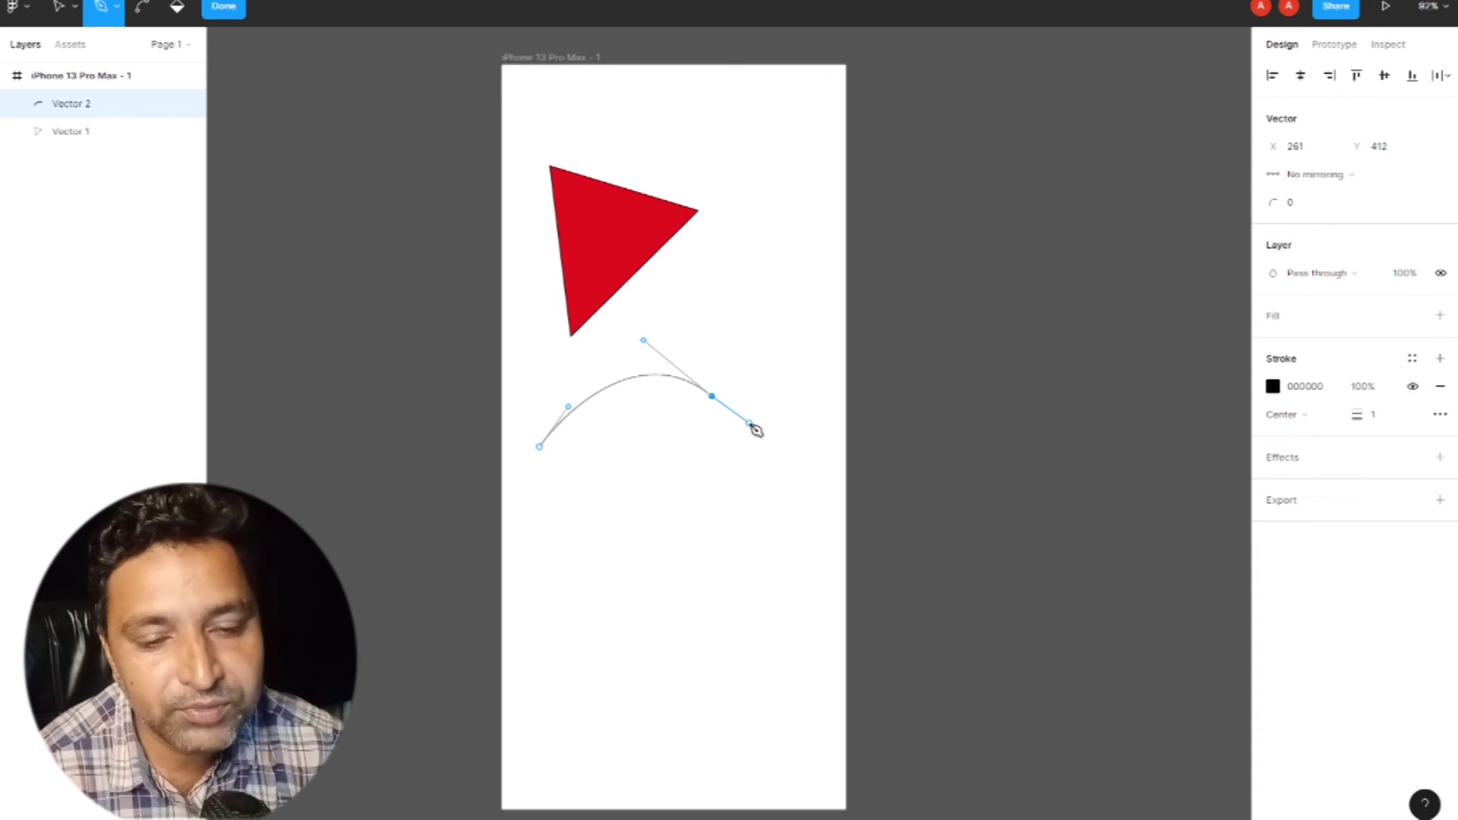
# Step: Try continuing the arch with a curve that doubles back, and closing it with a straight edge, undoing each attempt
pyautogui.click(640, 477)
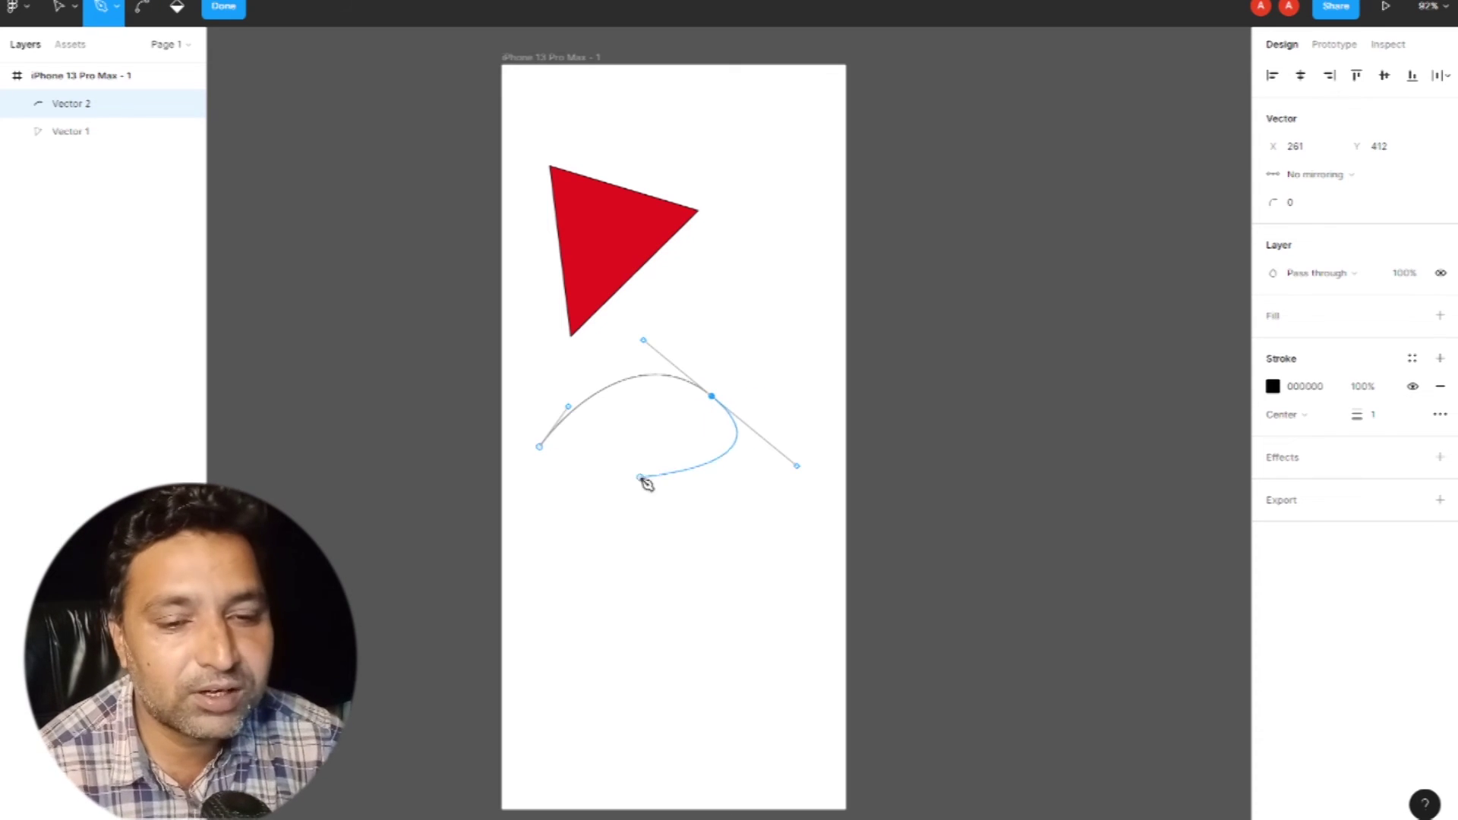
pyautogui.click(619, 474)
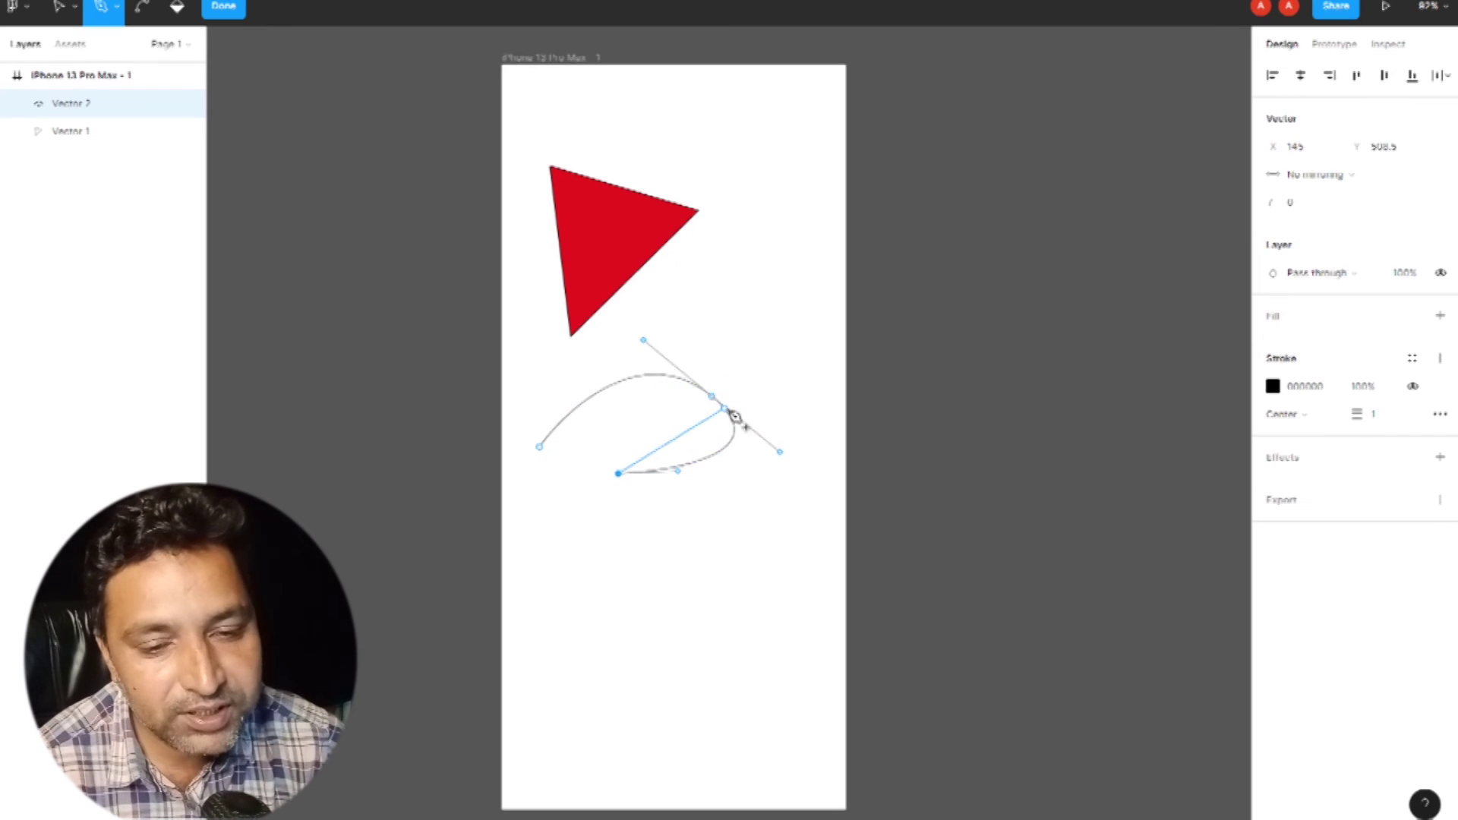
pyautogui.press('ctrl')
pyautogui.hotkey('ctrl', 'z')
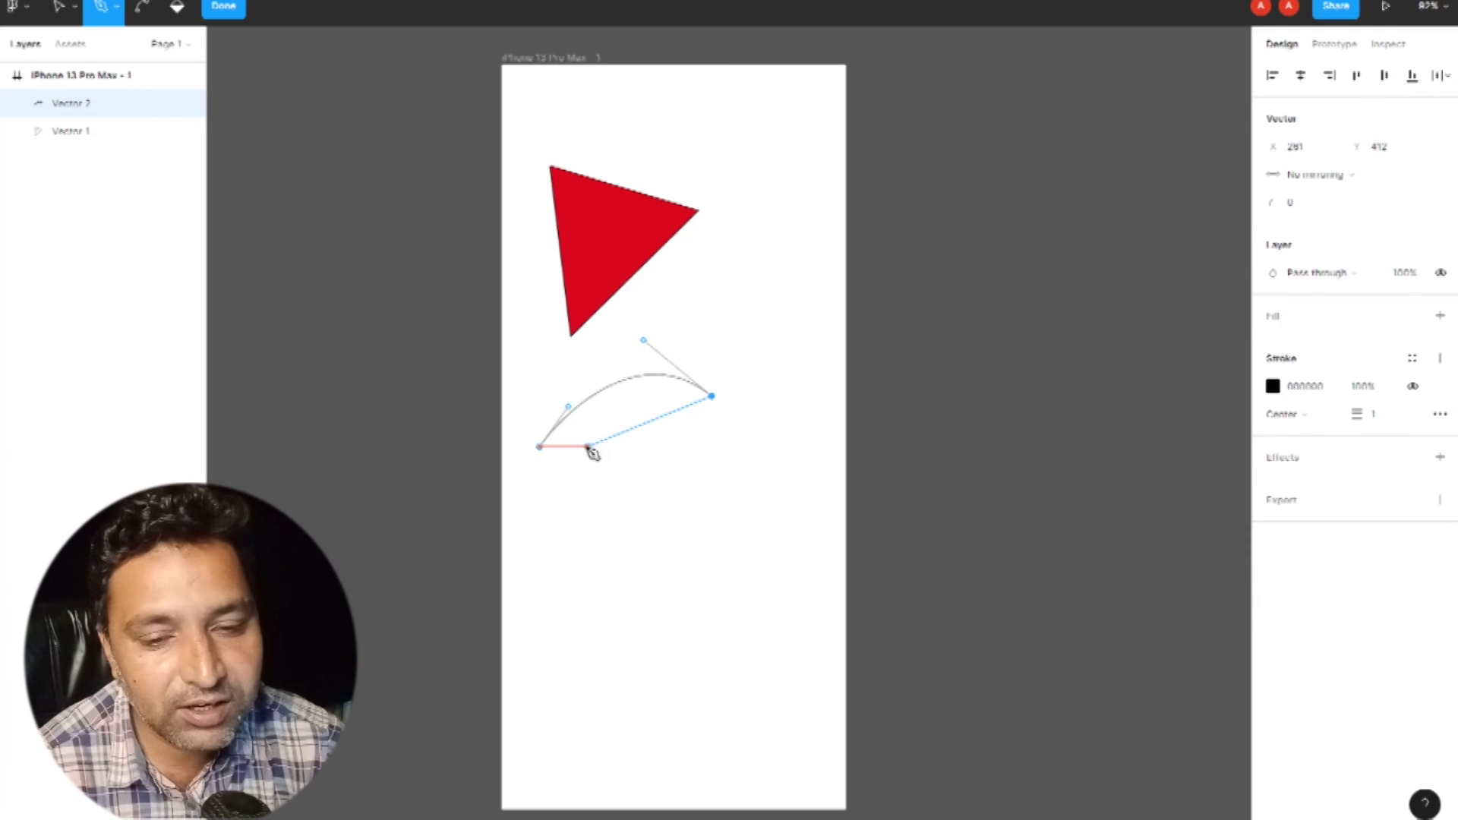
pyautogui.click(539, 447)
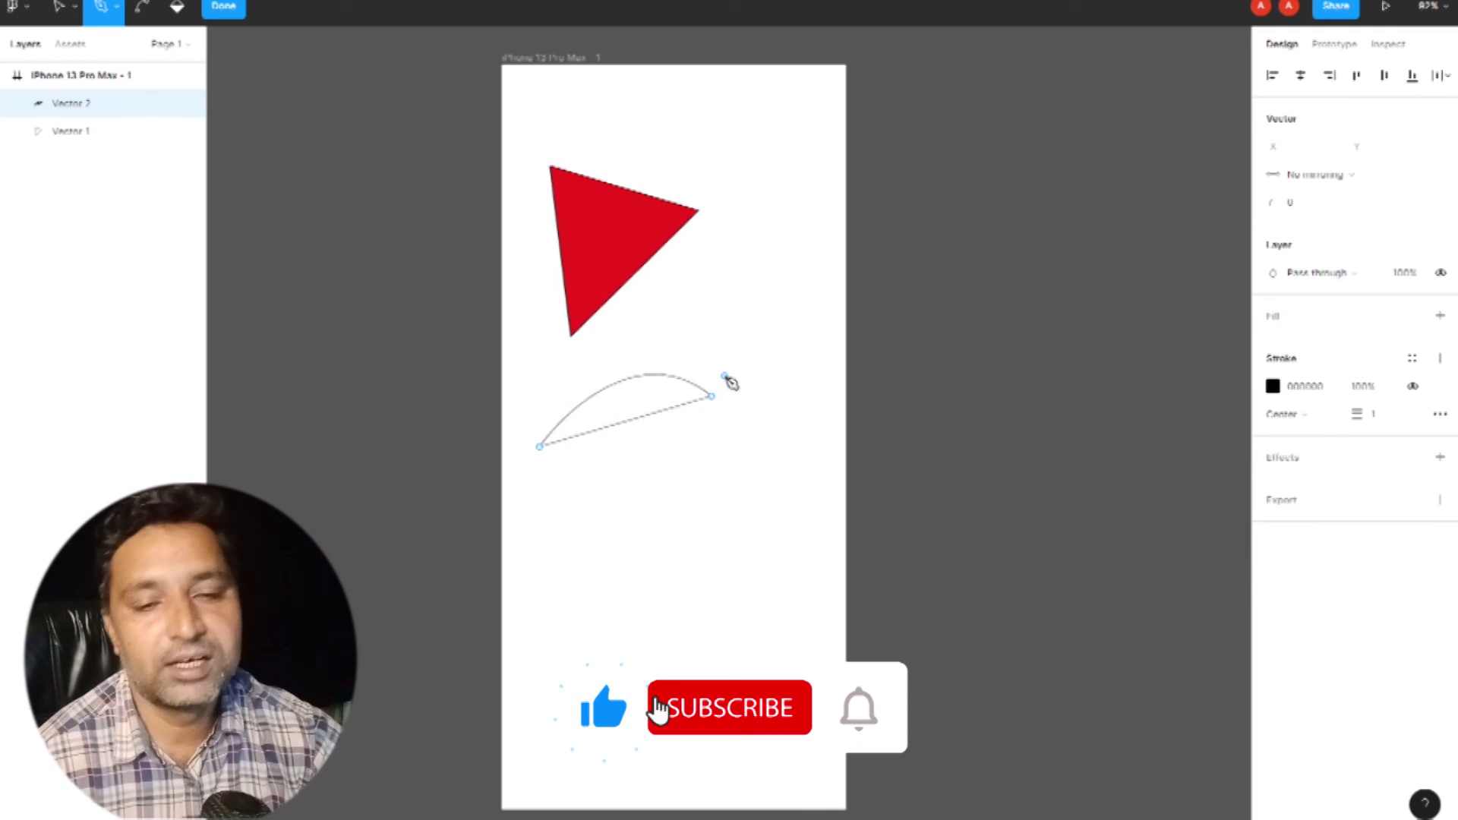
pyautogui.hotkey('ctrl', 'z')
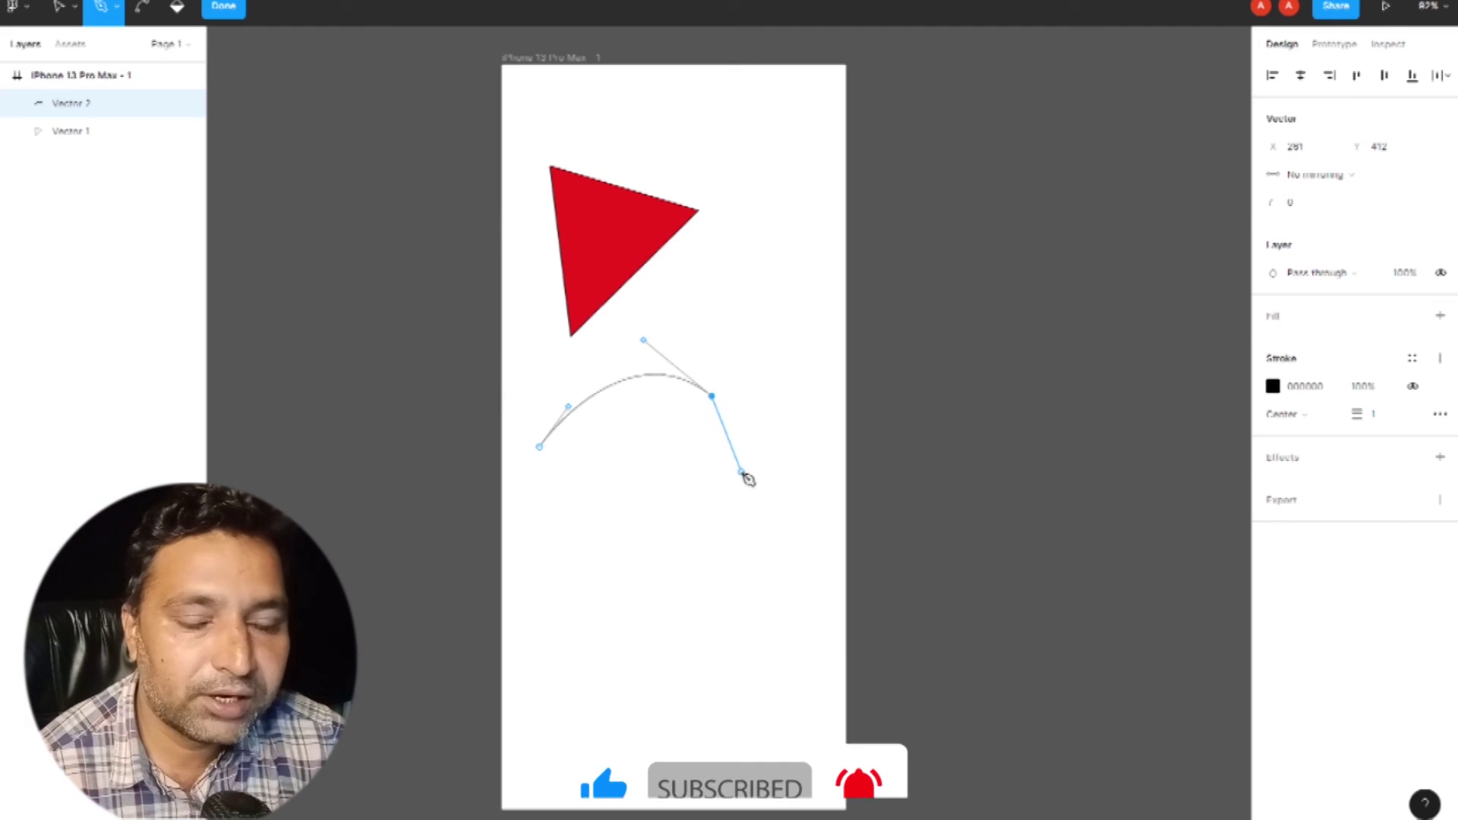
# Step: Continue the arch with winding curved segments around the lower frame and close the path at its starting point
pyautogui.moveTo(758, 441); pyautogui.dragTo(819, 446)
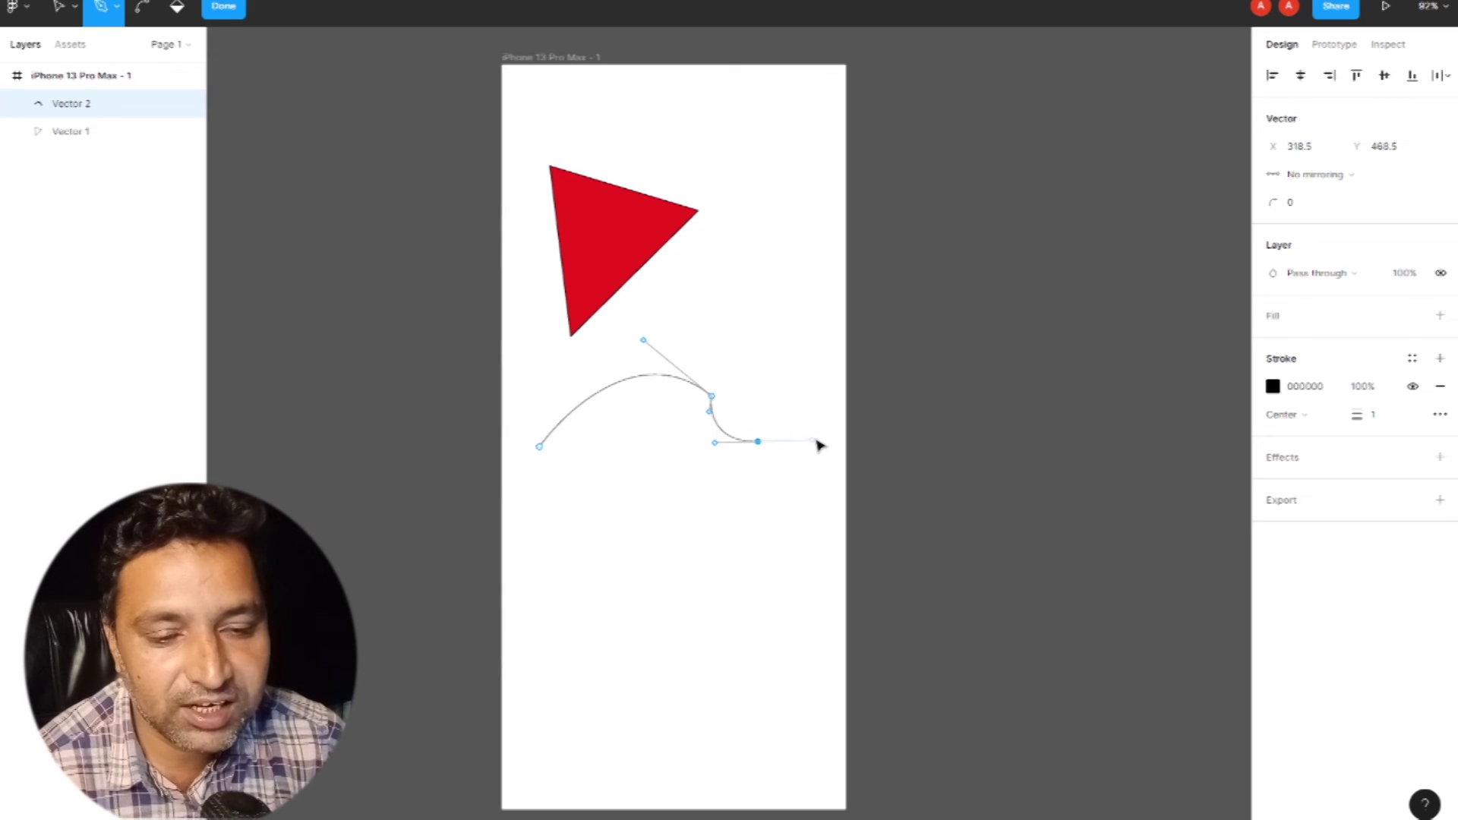
pyautogui.moveTo(831, 446); pyautogui.dragTo(830, 451)
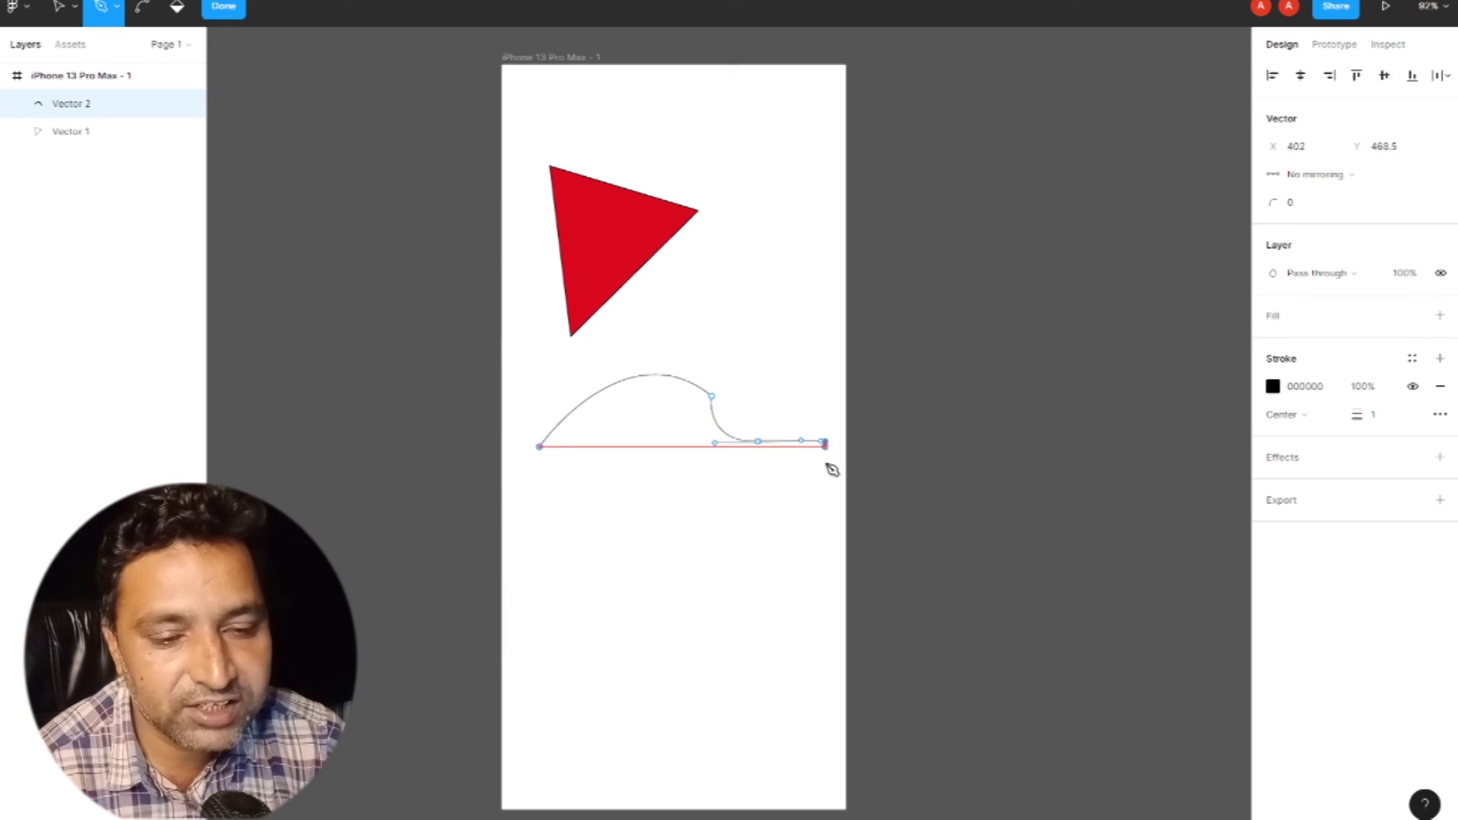
pyautogui.moveTo(818, 506); pyautogui.dragTo(763, 548)
pyautogui.moveTo(637, 547); pyautogui.dragTo(706, 700)
pyautogui.click(696, 638)
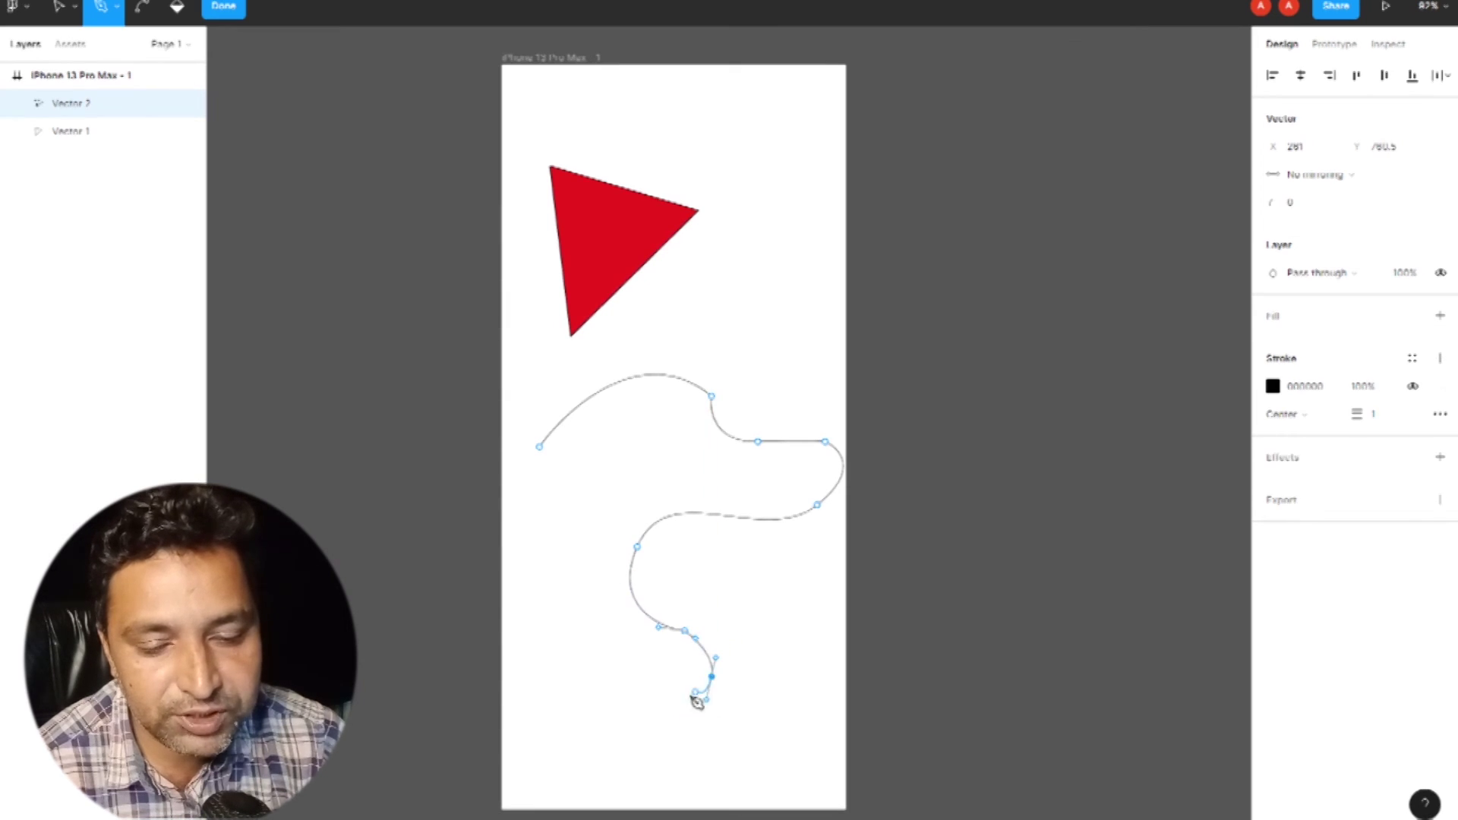
pyautogui.moveTo(672, 736)
pyautogui.mouseDown()
pyautogui.moveTo(638, 758)
pyautogui.moveTo(650, 751)
pyautogui.mouseUp()
pyautogui.moveTo(602, 655); pyautogui.dragTo(544, 676)
pyautogui.moveTo(545, 559); pyautogui.dragTo(567, 505)
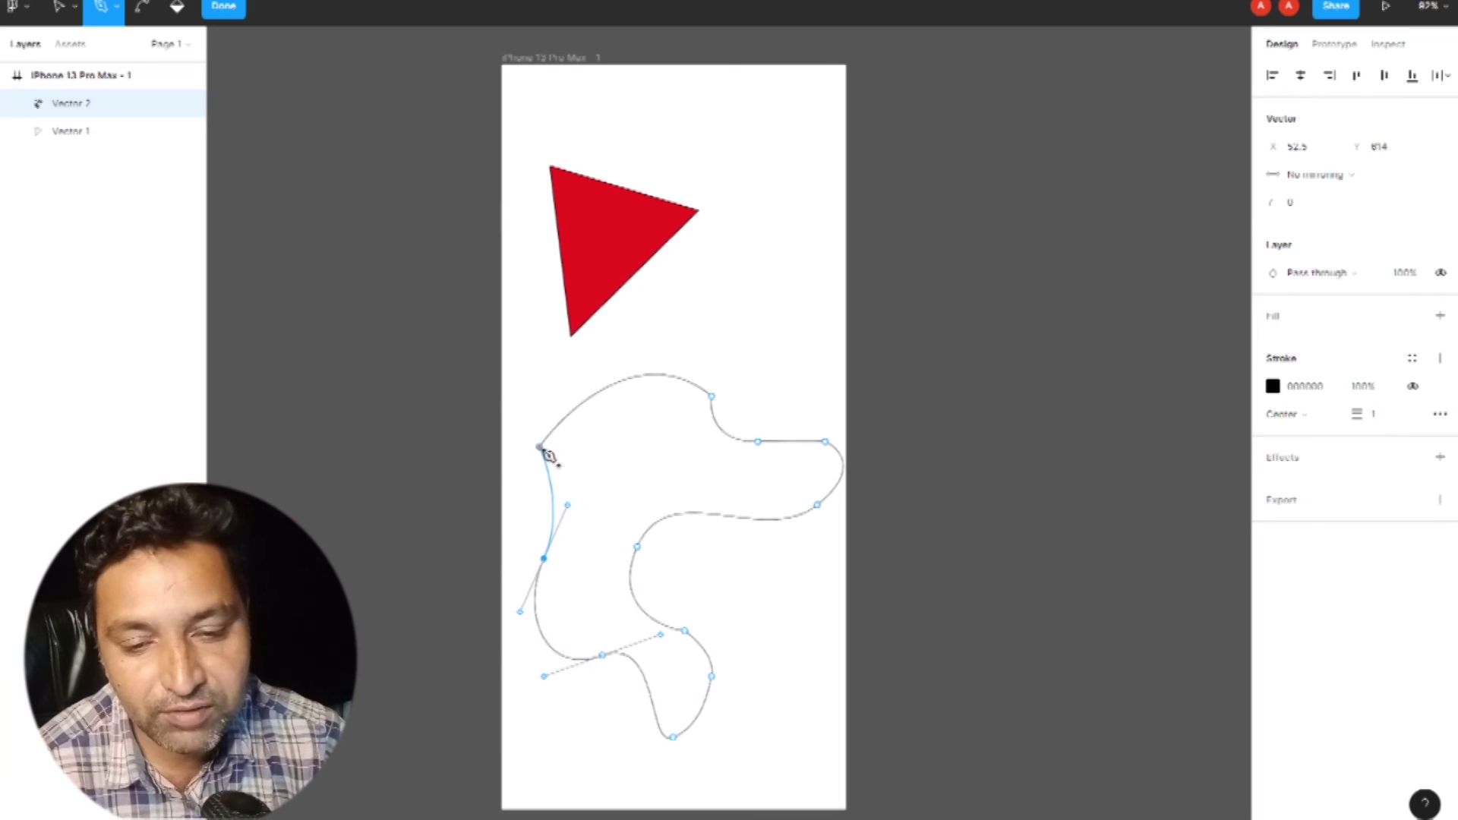
pyautogui.click(540, 448)
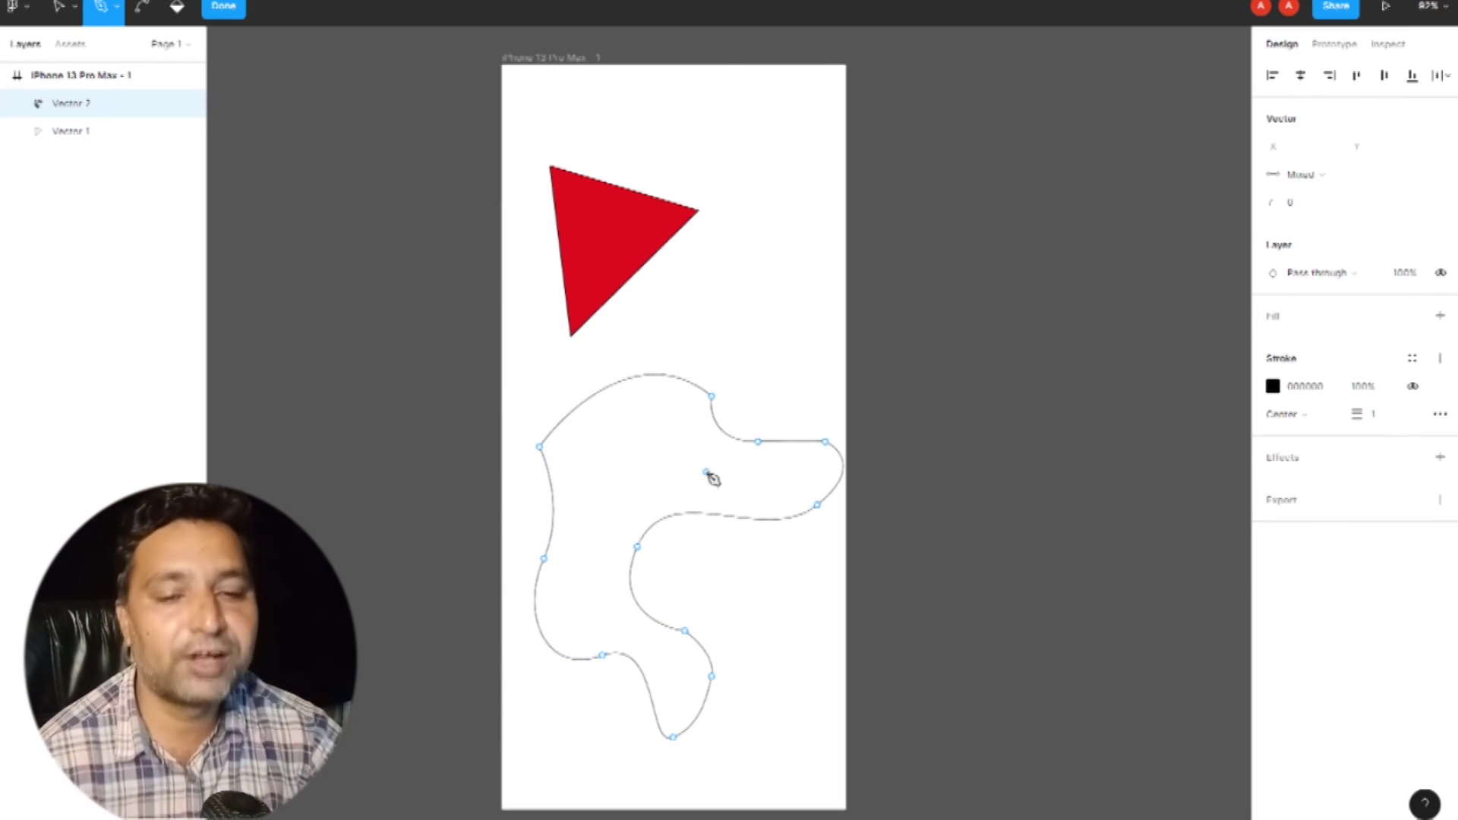
# Step: Give the wavy shape's inner bend point mirrored curve handles and finish editing the path
pyautogui.press('ctrl')
pyautogui.moveTo(645, 557)
pyautogui.mouseDown()
pyautogui.moveTo(661, 559)
pyautogui.moveTo(651, 474)
pyautogui.moveTo(643, 558)
pyautogui.mouseUp()
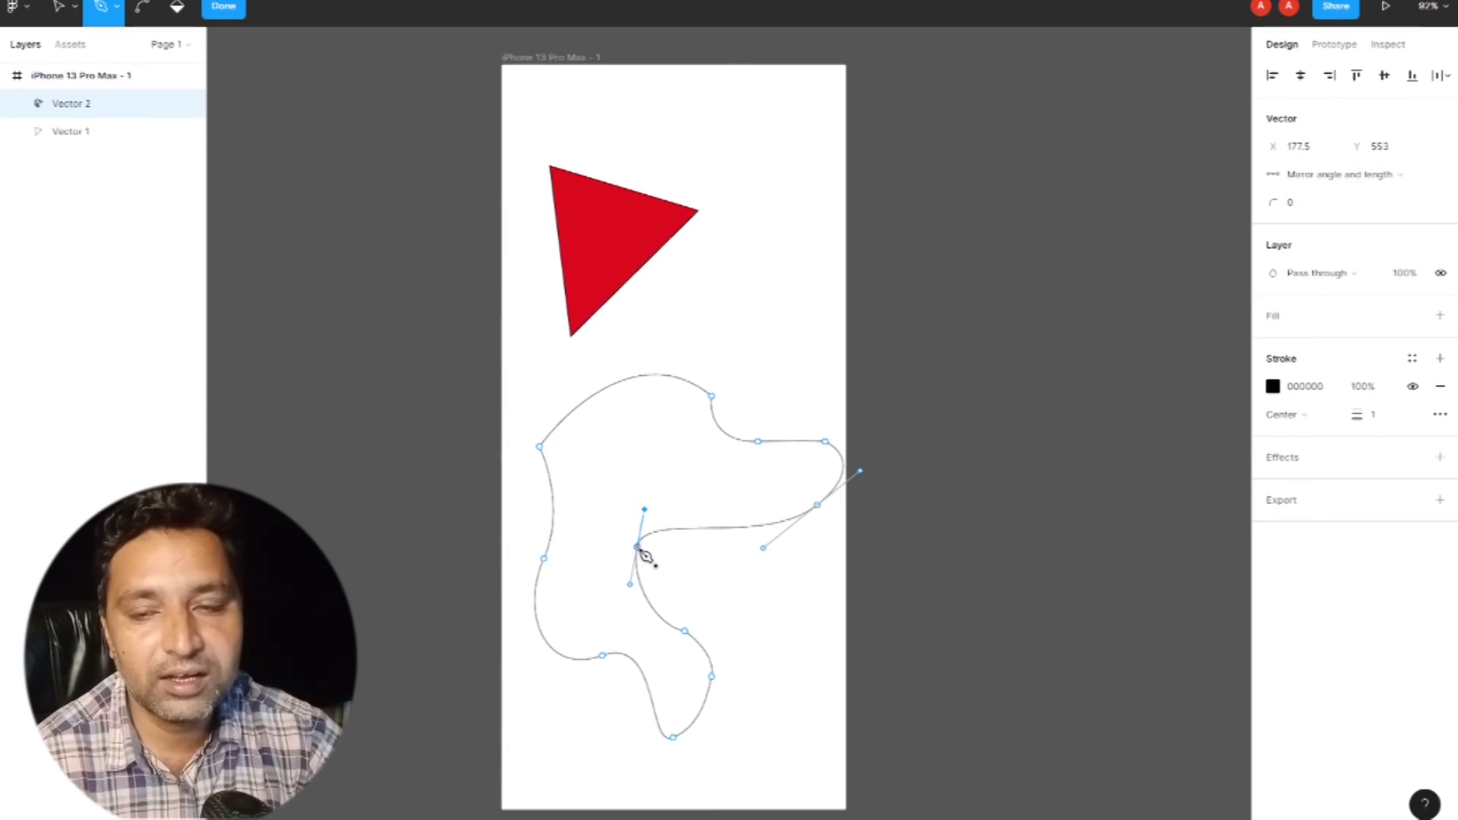
pyautogui.click(224, 9)
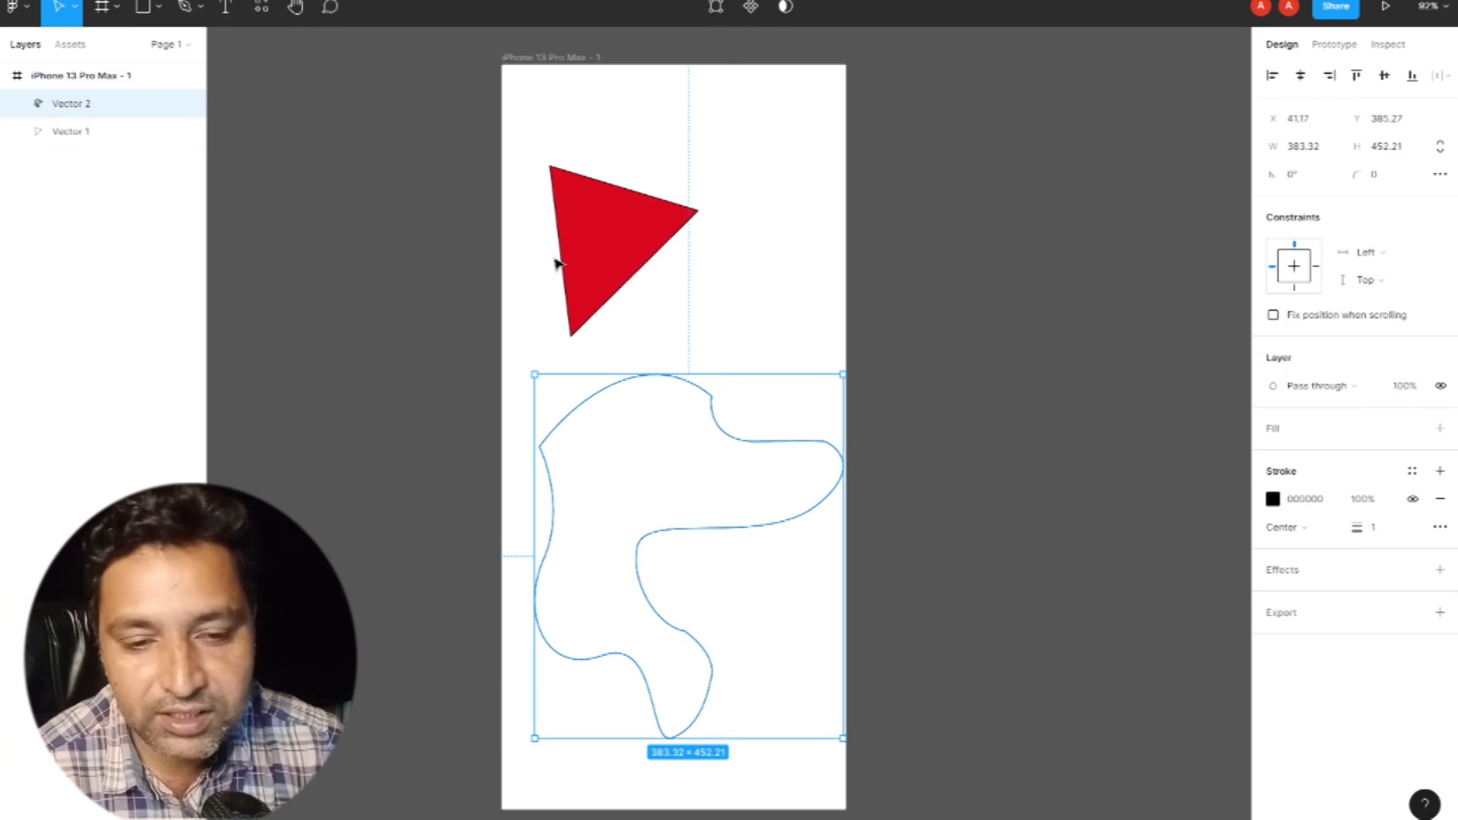
# Step: Raise two points on the wavy shape's upper edge and smooth its top and left corner points with the Bend tool
pyautogui.doubleClick(710, 399)
pyautogui.moveTo(758, 442); pyautogui.dragTo(712, 361)
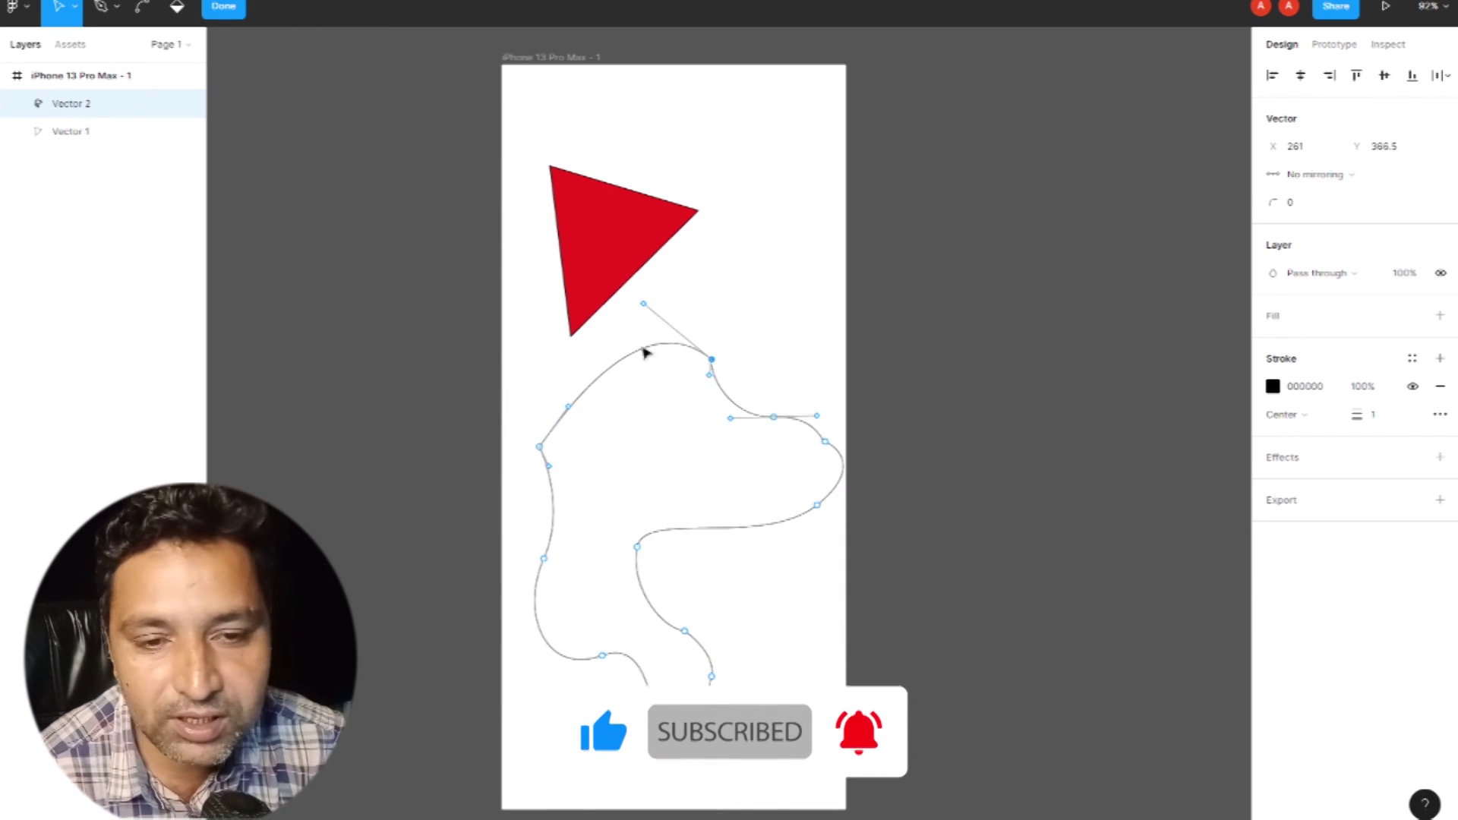
pyautogui.click(142, 7)
pyautogui.moveTo(738, 330); pyautogui.dragTo(734, 392)
pyautogui.moveTo(543, 451); pyautogui.dragTo(575, 388)
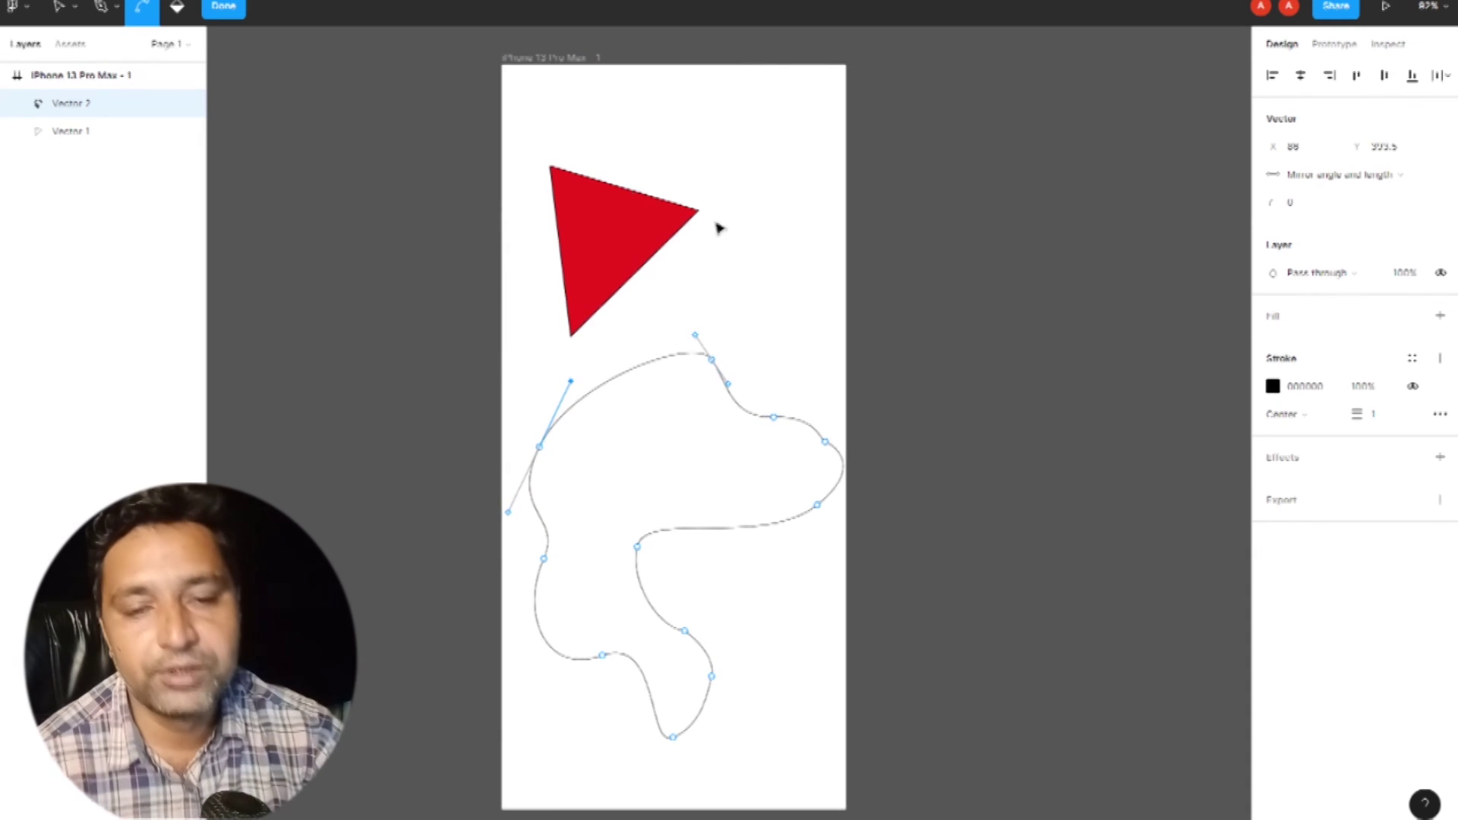
pyautogui.click(223, 6)
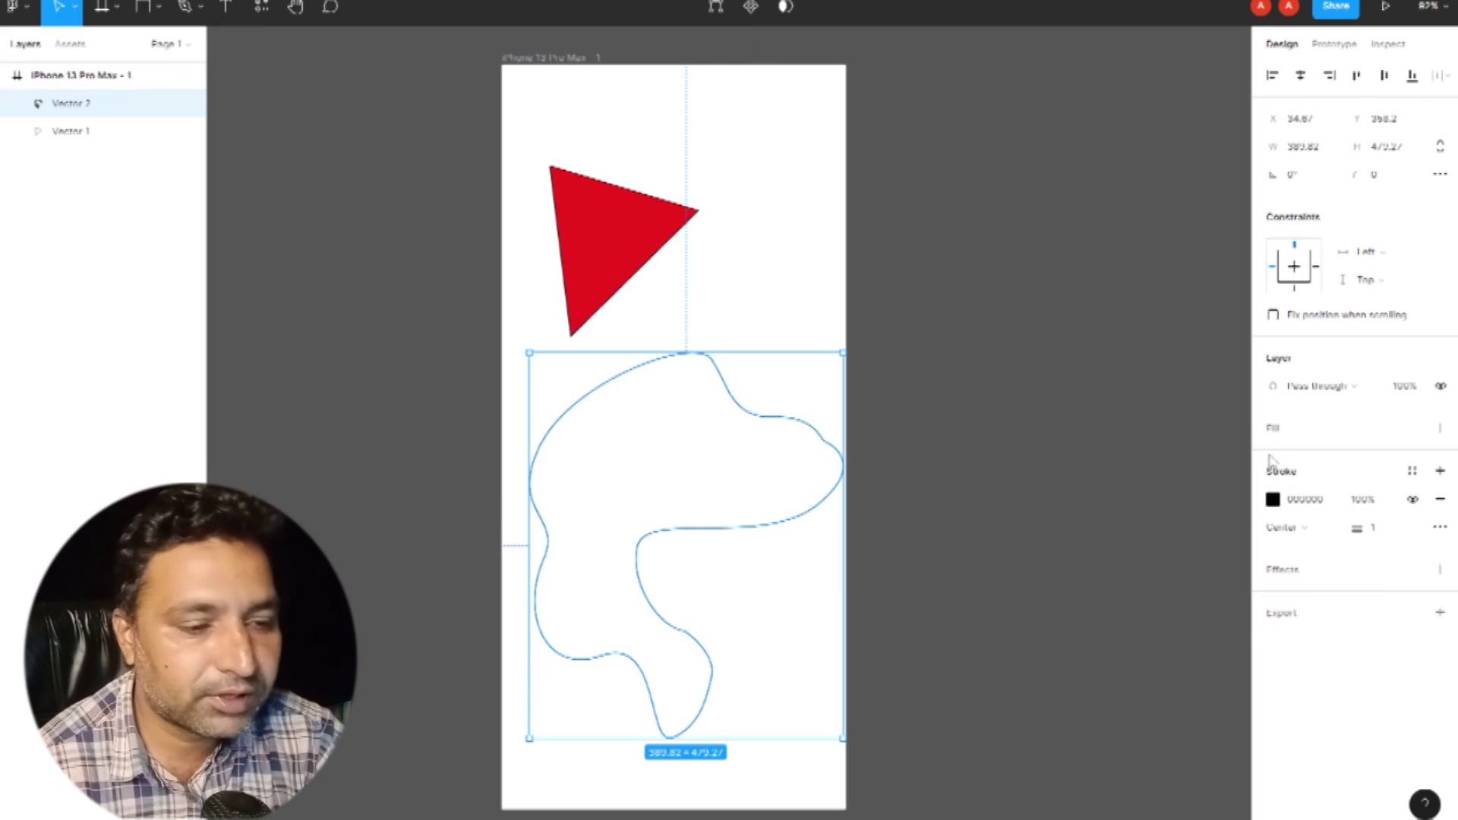
# Step: Give the wavy shape a solid red fill and deselect it
pyautogui.click(1272, 430)
pyautogui.click(1273, 455)
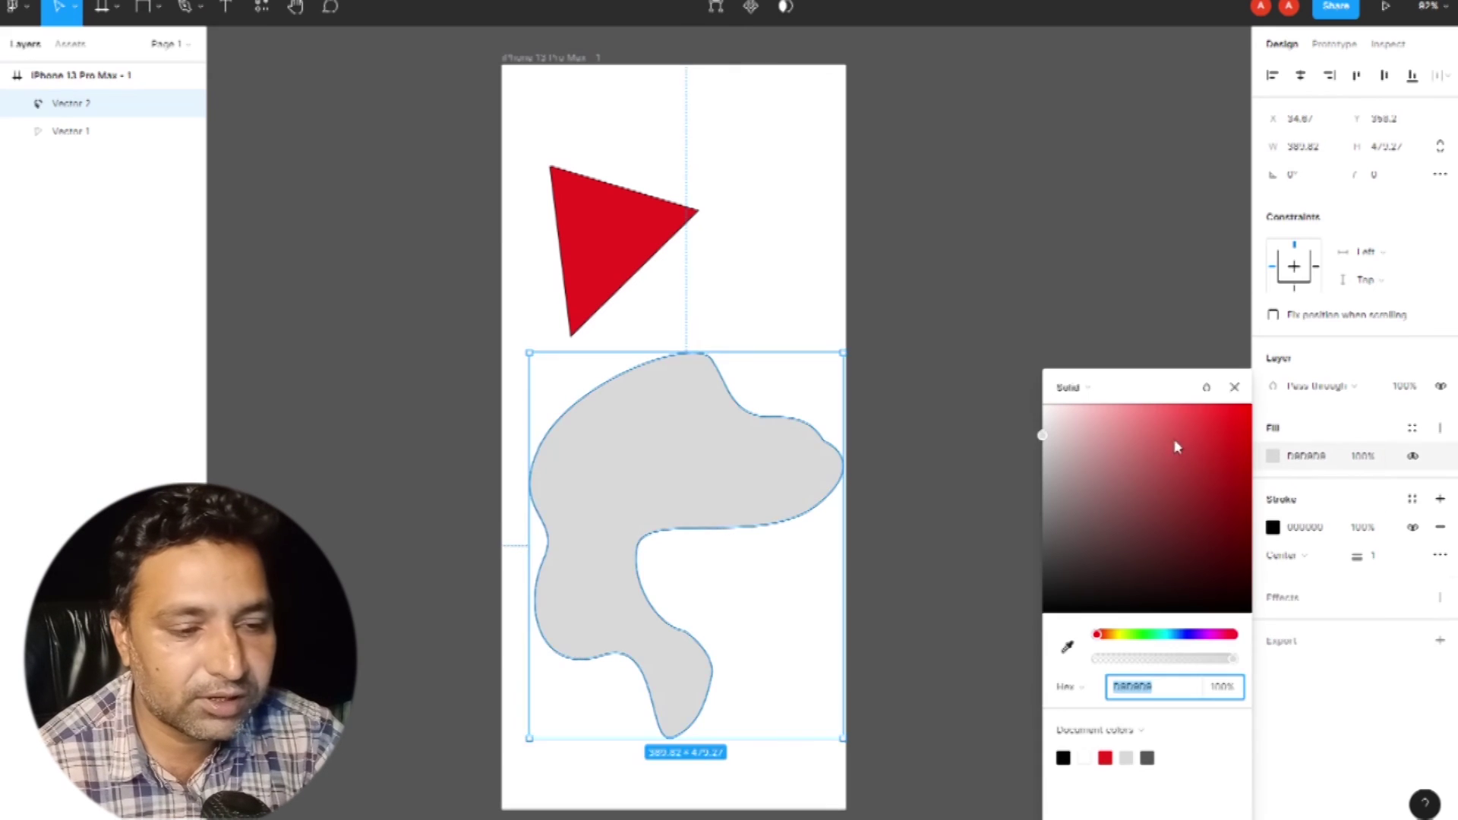
pyautogui.moveTo(1176, 447); pyautogui.dragTo(1240, 419)
pyautogui.click(1234, 388)
pyautogui.click(368, 315)
# Step: Delete the wavy shape and the red triangle from the frame
pyautogui.click(668, 476)
pyautogui.press('Delete')
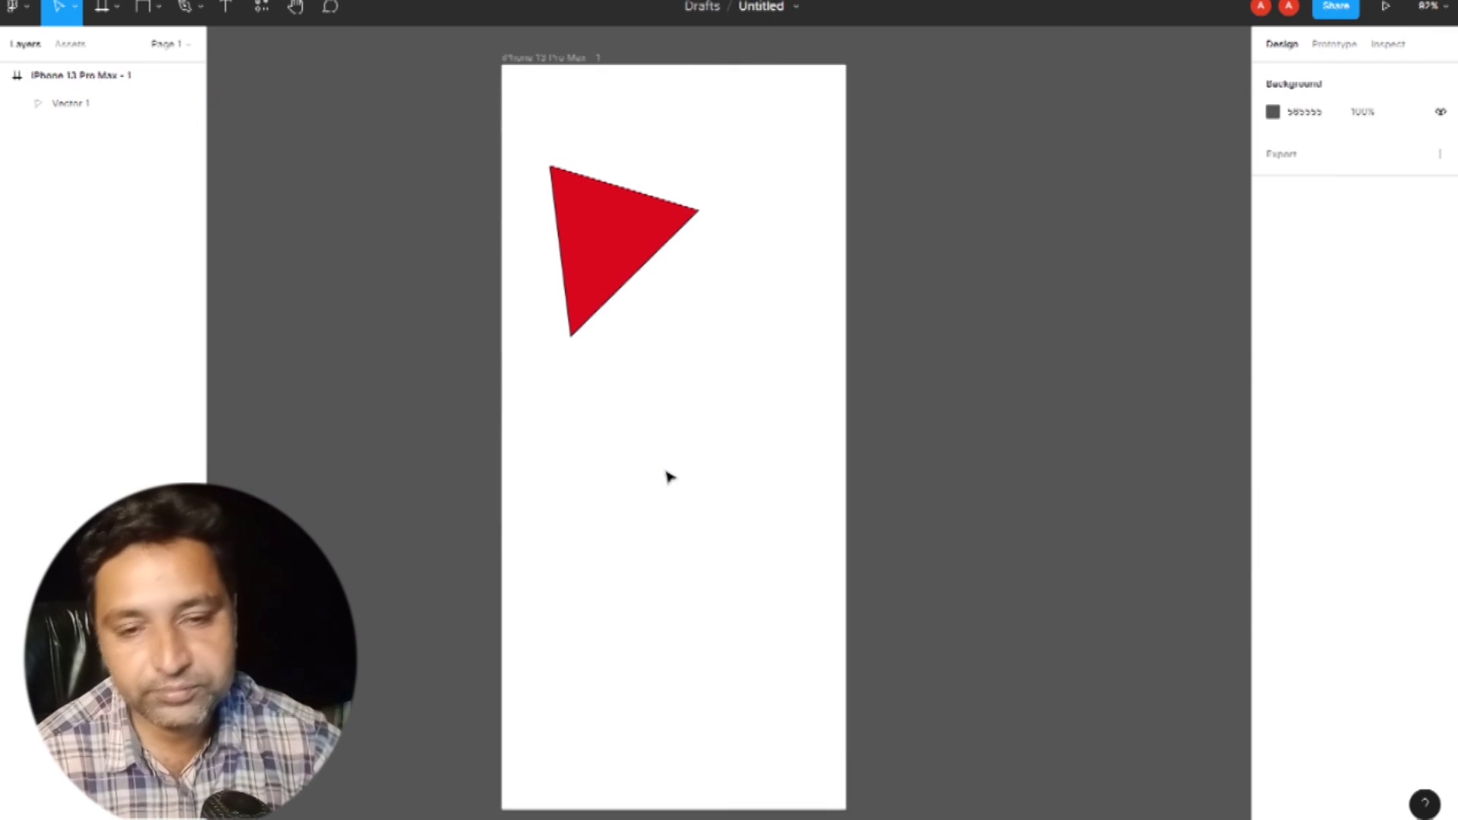
pyautogui.click(618, 283)
pyautogui.press('Delete')
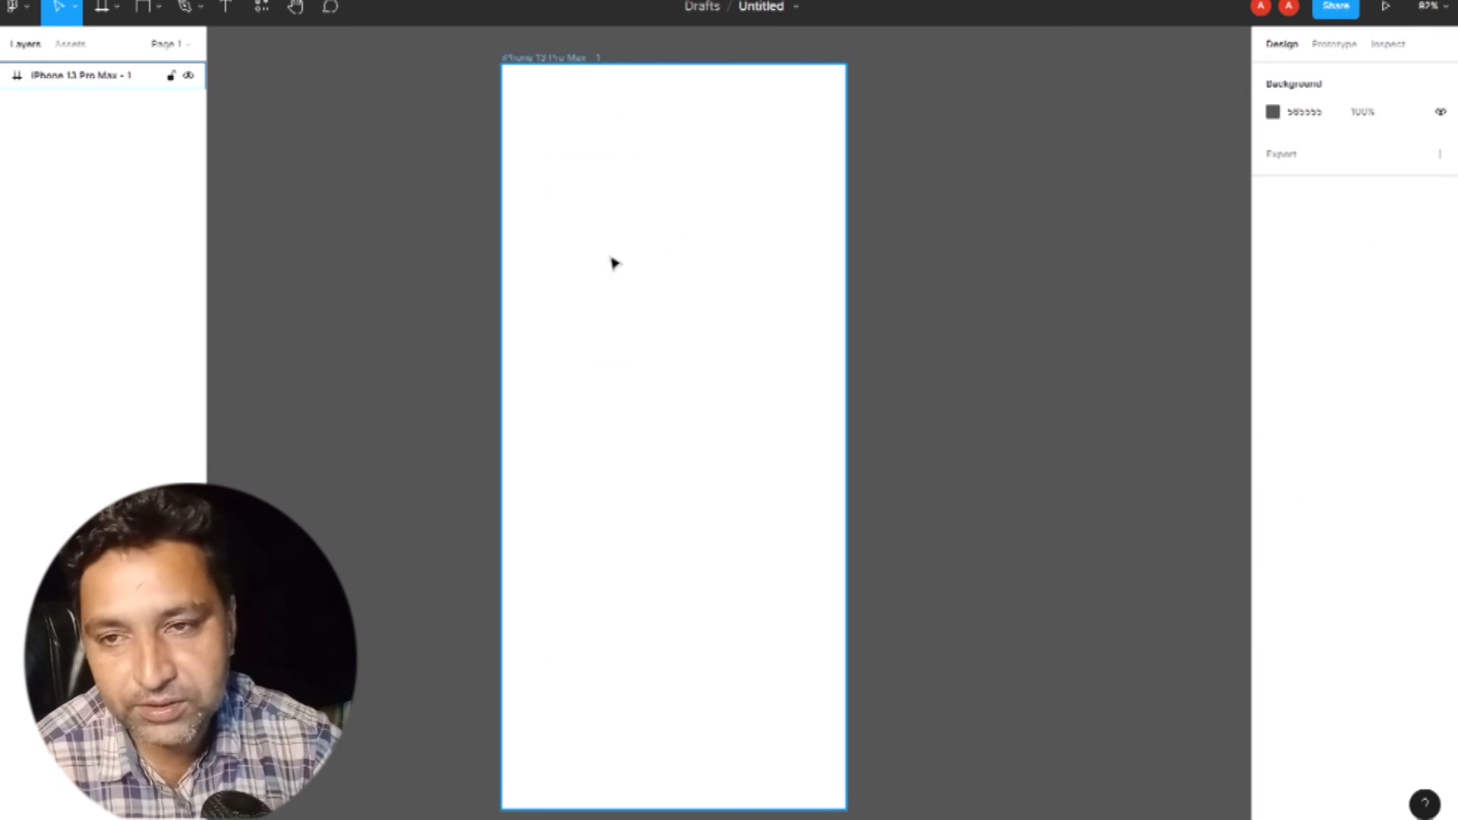
# Step: Draw a freehand figure-eight loop in the upper half of the iPhone frame with the Pencil tool and undo it
pyautogui.click(203, 11)
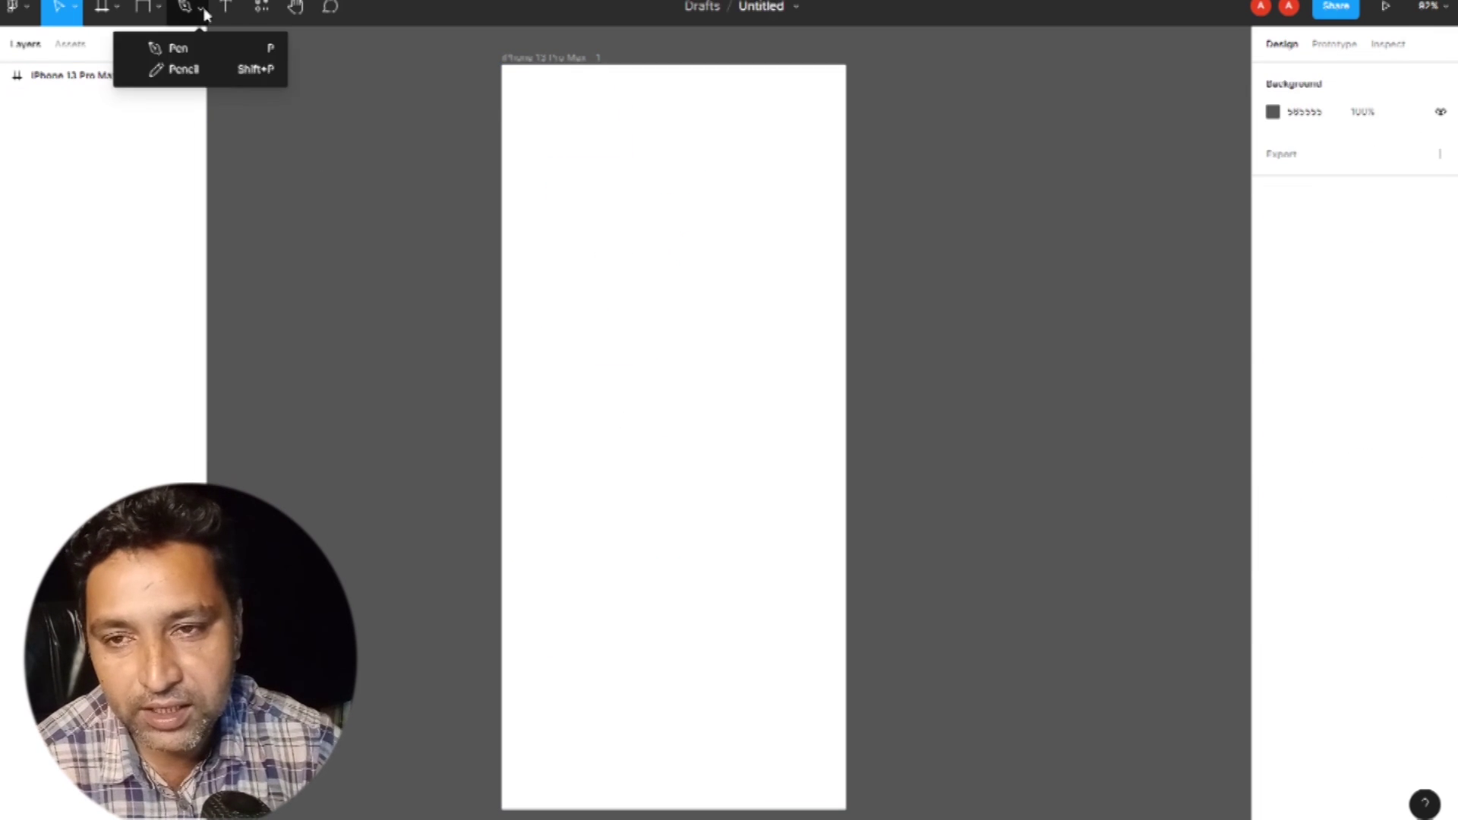
pyautogui.click(182, 69)
pyautogui.moveTo(718, 192)
pyautogui.mouseDown()
pyautogui.moveTo(673, 195)
pyautogui.moveTo(536, 414)
pyautogui.moveTo(731, 232)
pyautogui.mouseUp()
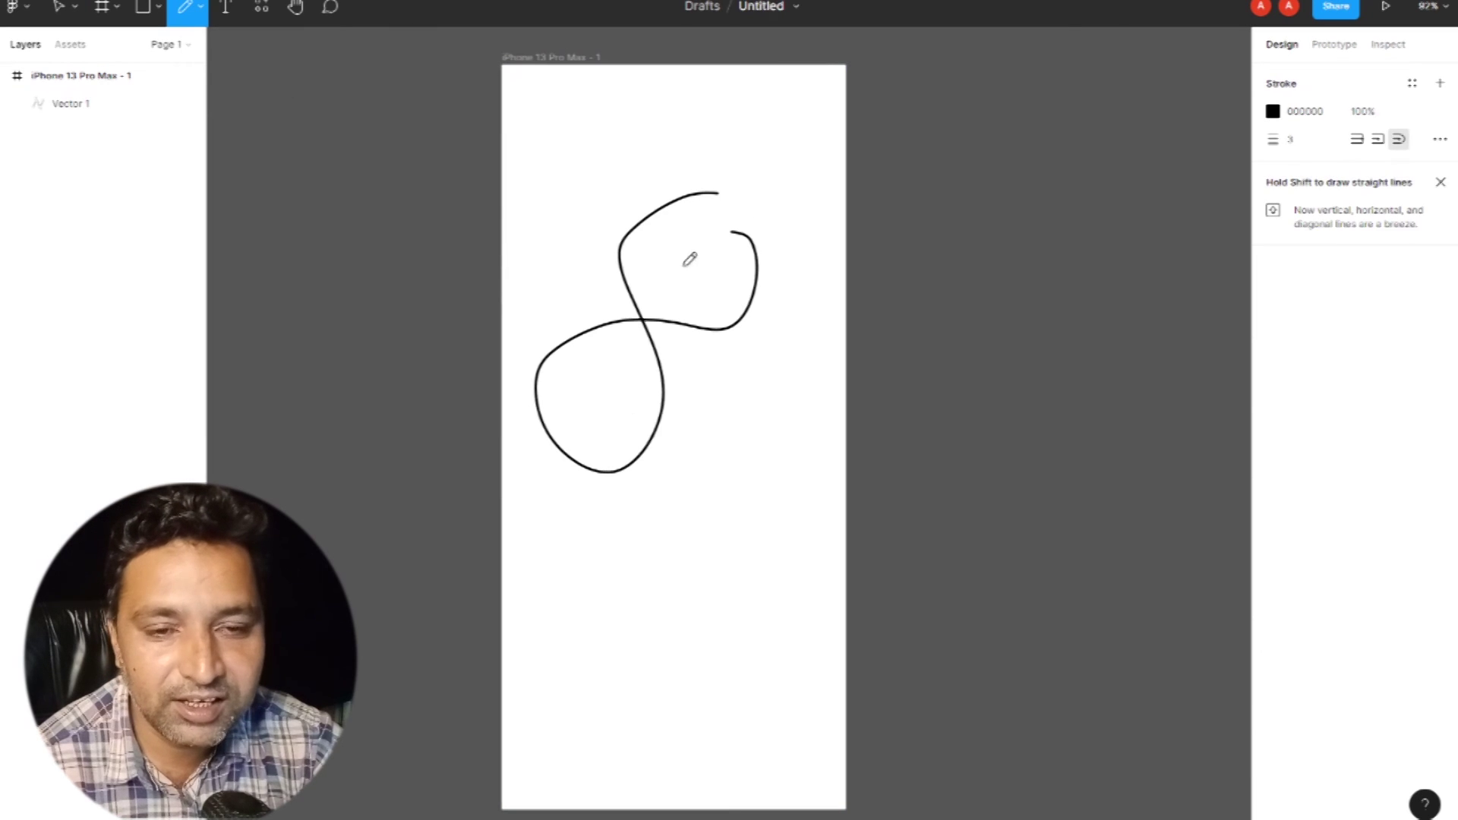
pyautogui.hotkey('ctrl', 'z')
# Step: Sketch a face profile freehand with the Pencil tool, including forehead, nose, lips, chin, back of the head and an eye
pyautogui.moveTo(572, 182); pyautogui.dragTo(547, 277)
pyautogui.moveTo(594, 344); pyautogui.dragTo(552, 462)
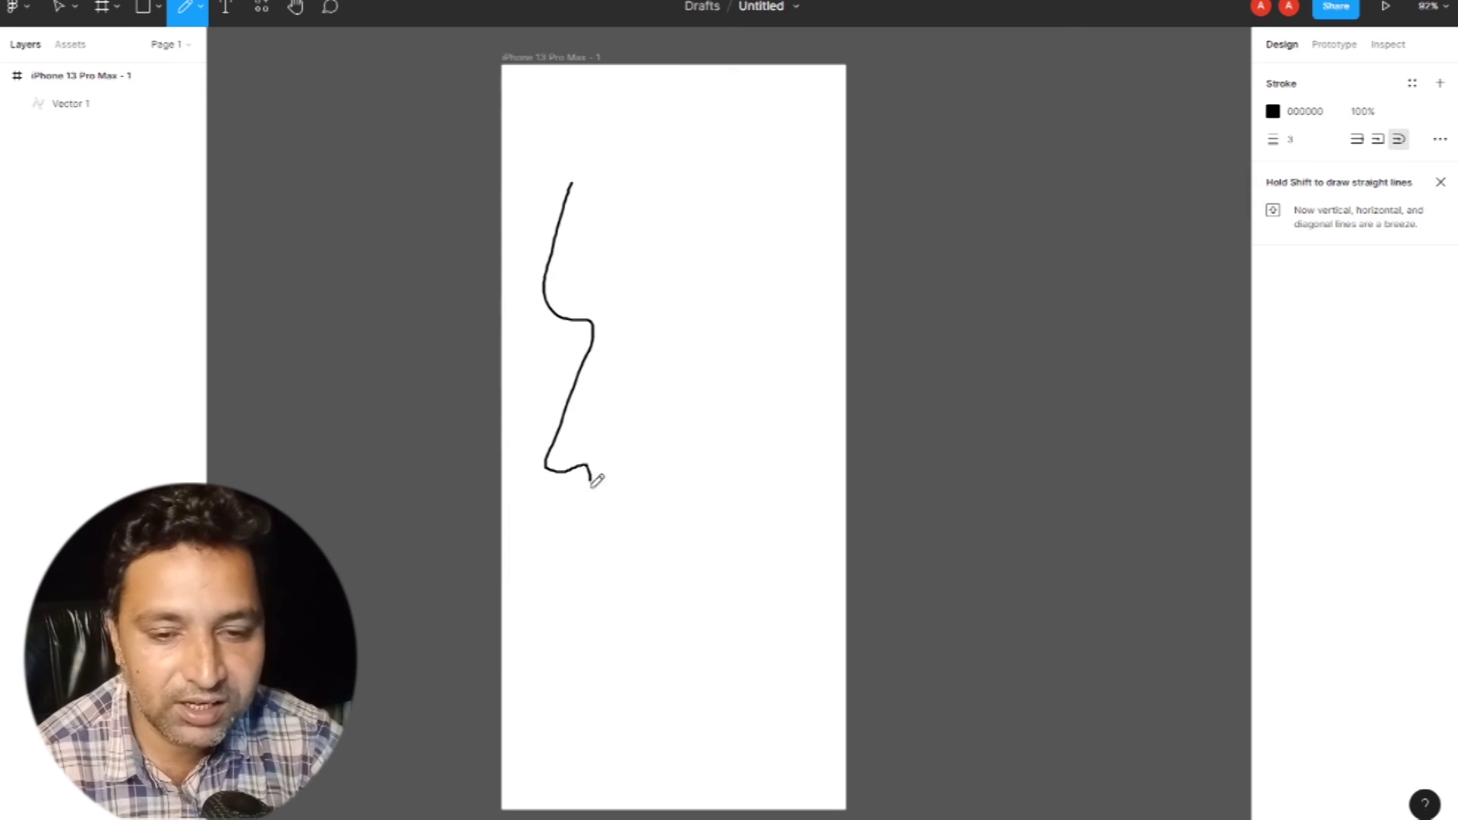
pyautogui.moveTo(625, 510)
pyautogui.mouseDown()
pyautogui.moveTo(679, 530)
pyautogui.moveTo(585, 549)
pyautogui.moveTo(622, 554)
pyautogui.moveTo(594, 634)
pyautogui.moveTo(637, 655)
pyautogui.moveTo(720, 640)
pyautogui.moveTo(729, 698)
pyautogui.mouseUp()
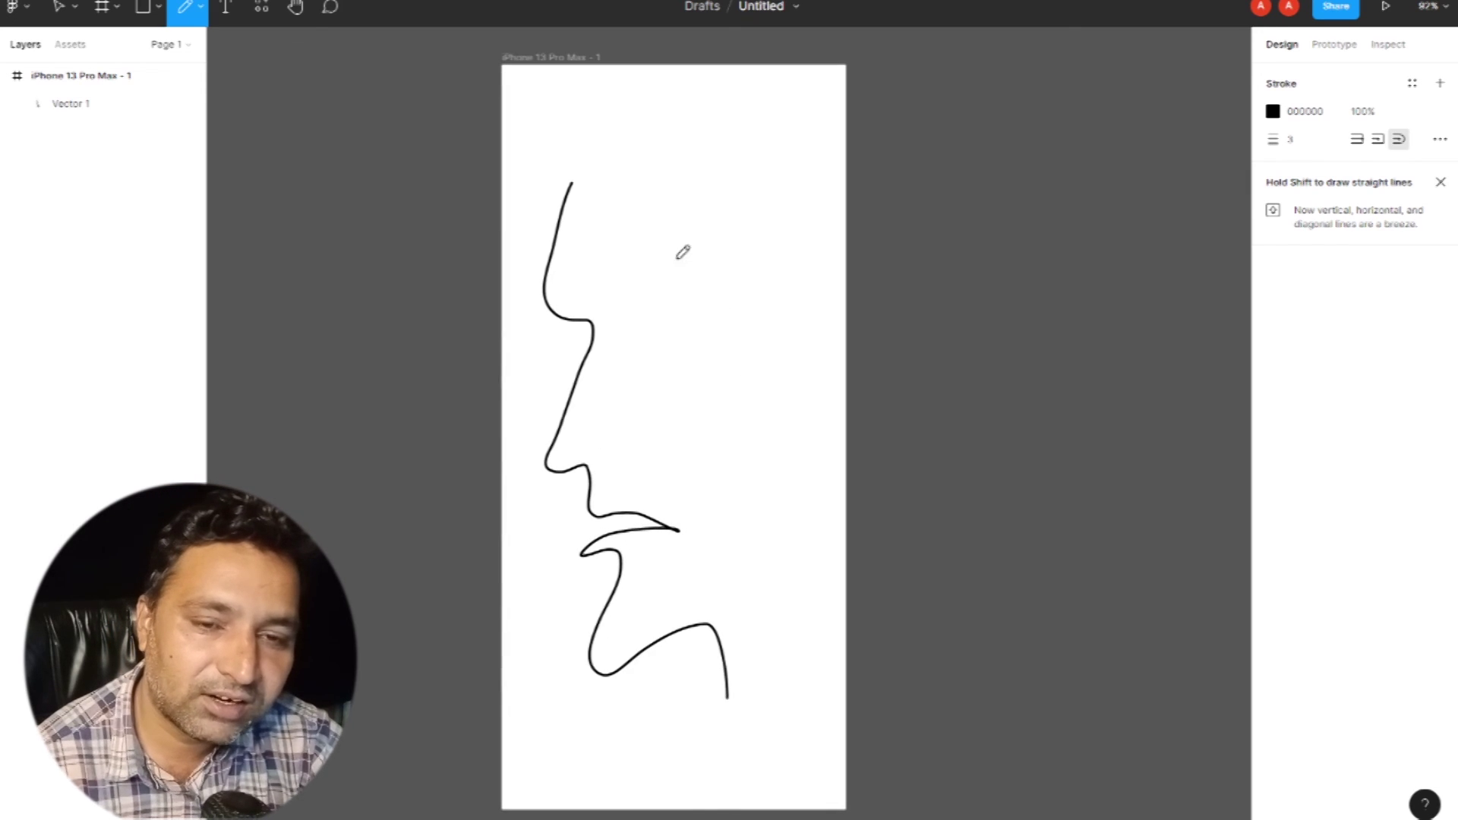
pyautogui.moveTo(567, 191)
pyautogui.mouseDown()
pyautogui.moveTo(722, 296)
pyautogui.moveTo(718, 391)
pyautogui.moveTo(757, 424)
pyautogui.moveTo(759, 668)
pyautogui.mouseUp()
pyautogui.moveTo(610, 362)
pyautogui.mouseDown()
pyautogui.moveTo(649, 379)
pyautogui.moveTo(617, 409)
pyautogui.mouseUp()
pyautogui.click(629, 414)
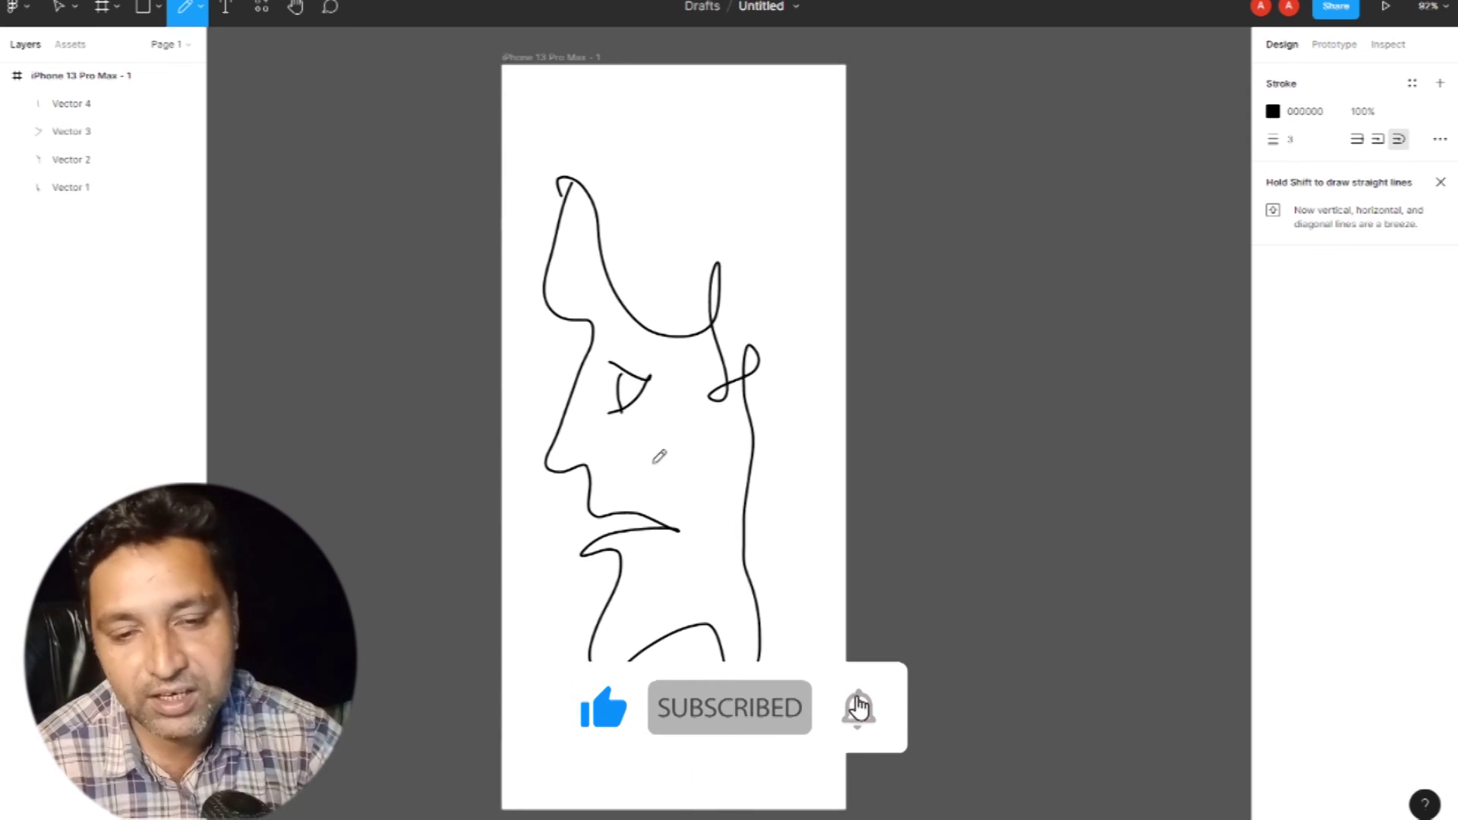
# Step: Undo all the pencil strokes of the face sketch
pyautogui.hotkey('ctrl', 'z')
pyautogui.hotkey('ctrl', 'z')
pyautogui.hotkey('ctrl', 'z')
pyautogui.hotkey('ctrl', 'z')
# Step: Draw a few short freehand pencil strokes near the frame's top and undo them all
pyautogui.moveTo(610, 154)
pyautogui.mouseDown()
pyautogui.moveTo(578, 229)
pyautogui.moveTo(659, 200)
pyautogui.moveTo(606, 205)
pyautogui.moveTo(637, 207)
pyautogui.mouseUp()
pyautogui.hotkey('ctrl', 'z')
pyautogui.moveTo(644, 179)
pyautogui.mouseDown()
pyautogui.moveTo(609, 191)
pyautogui.moveTo(644, 232)
pyautogui.mouseUp()
pyautogui.hotkey('ctrl', 'z')
pyautogui.hotkey('ctrl', 'z')
pyautogui.hotkey('ctrl', 'z')
pyautogui.hotkey('ctrl', 'z')
pyautogui.hotkey('ctrl', 'z')
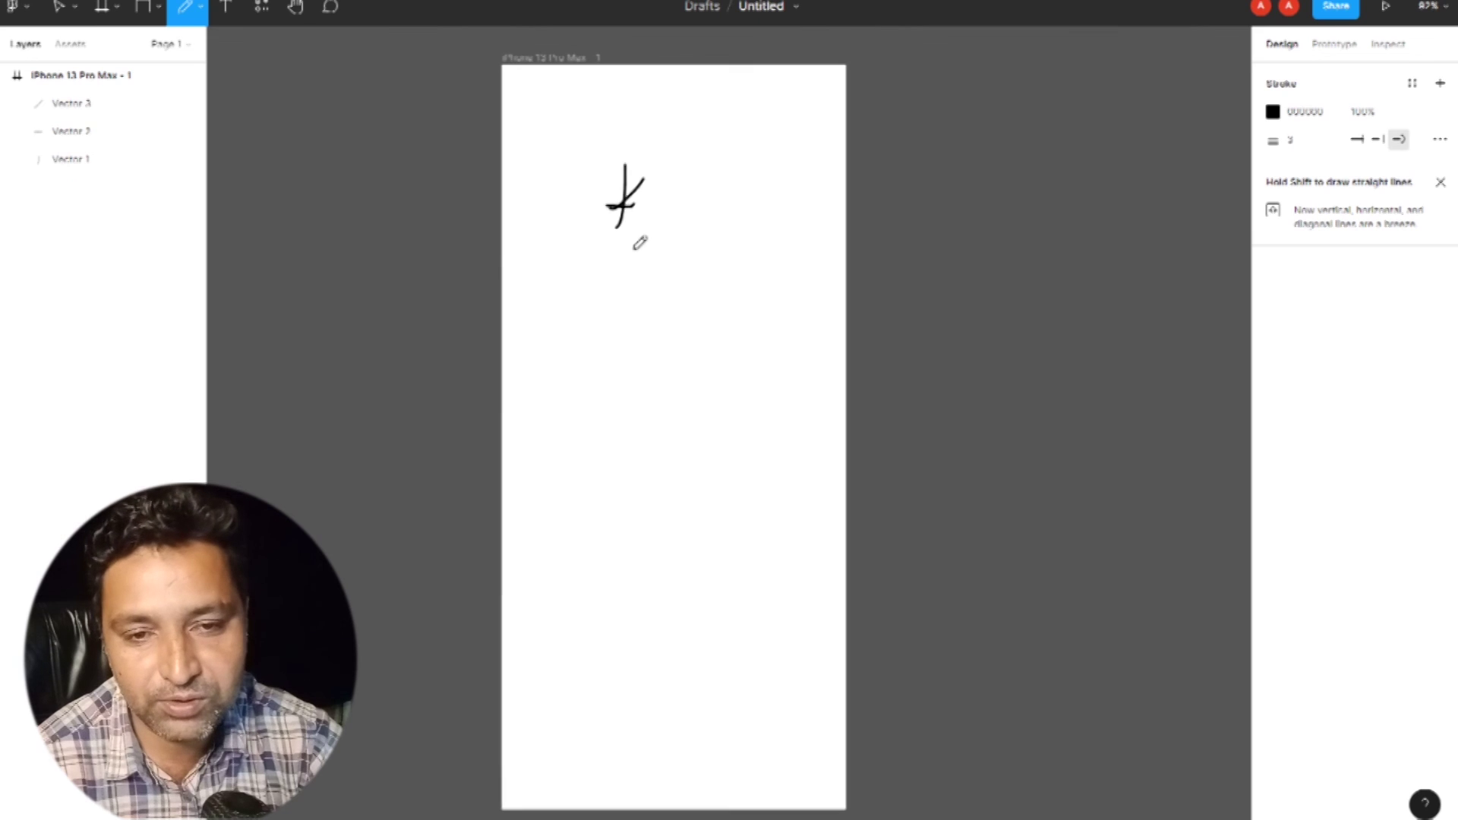
# Step: Draw the front of a face profile with the Pen tool, running from the forehead past nose, lips and chin to the neck
pyautogui.click(202, 9)
pyautogui.click(212, 55)
pyautogui.click(603, 170)
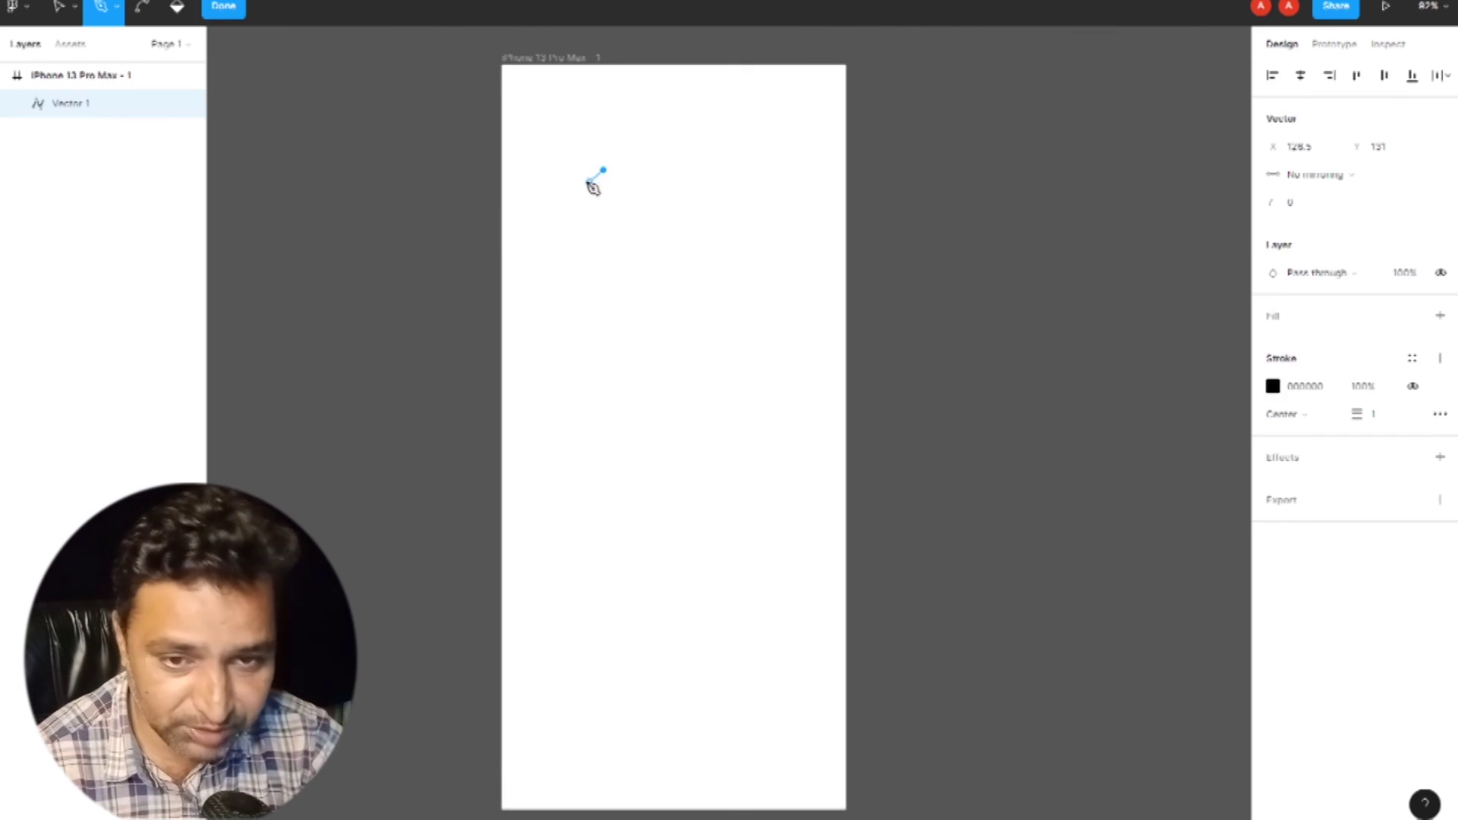
pyautogui.click(580, 316)
pyautogui.click(590, 339)
pyautogui.moveTo(624, 404); pyautogui.dragTo(608, 478)
pyautogui.click(594, 506)
pyautogui.click(590, 524)
pyautogui.click(610, 544)
pyautogui.moveTo(628, 549); pyautogui.dragTo(772, 812)
pyautogui.click(740, 607)
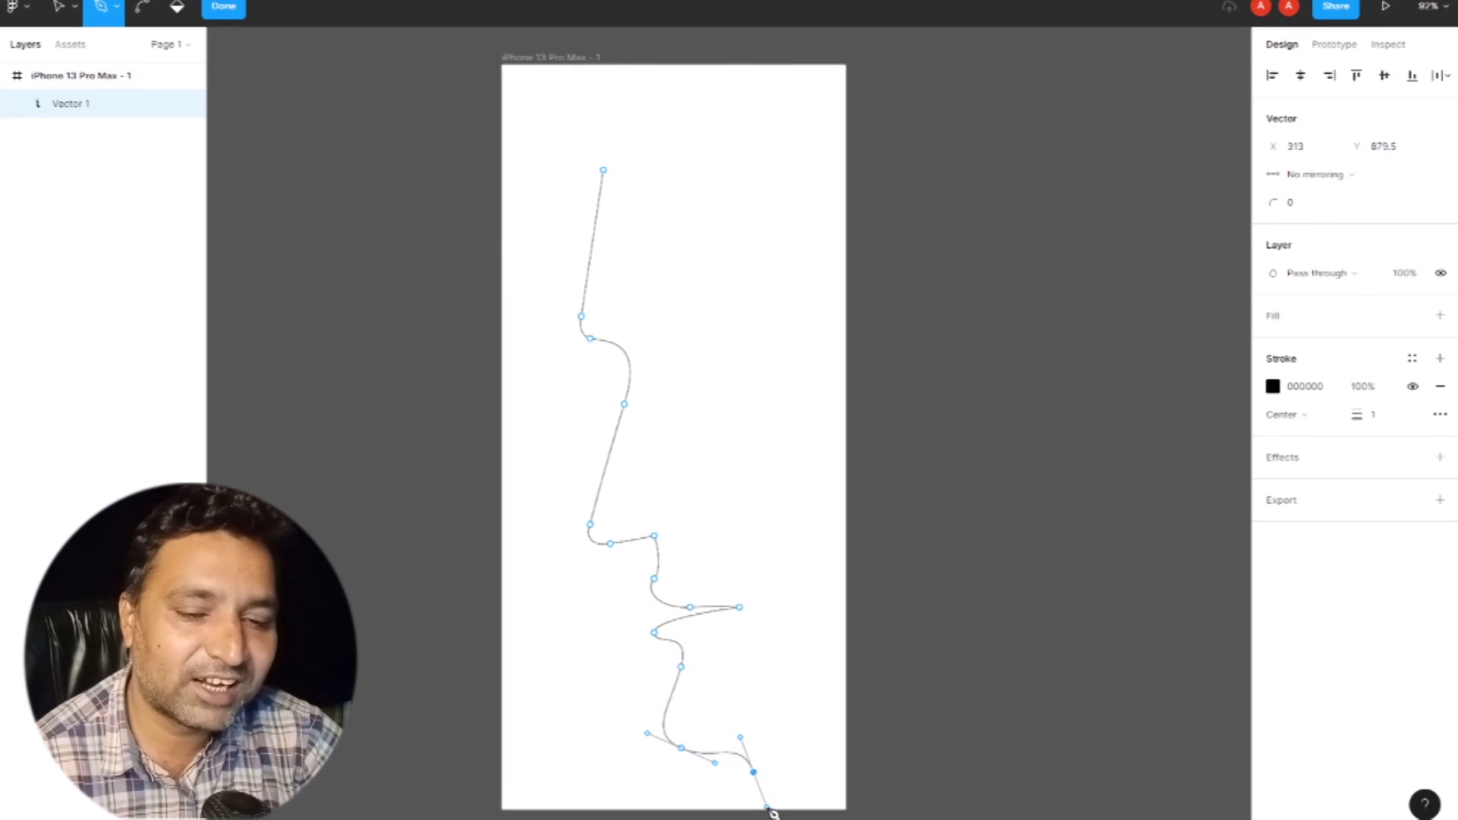
# Step: Continue the Pen path in curves up the back of the head and close it at the forehead's starting point
pyautogui.moveTo(823, 716); pyautogui.dragTo(848, 723)
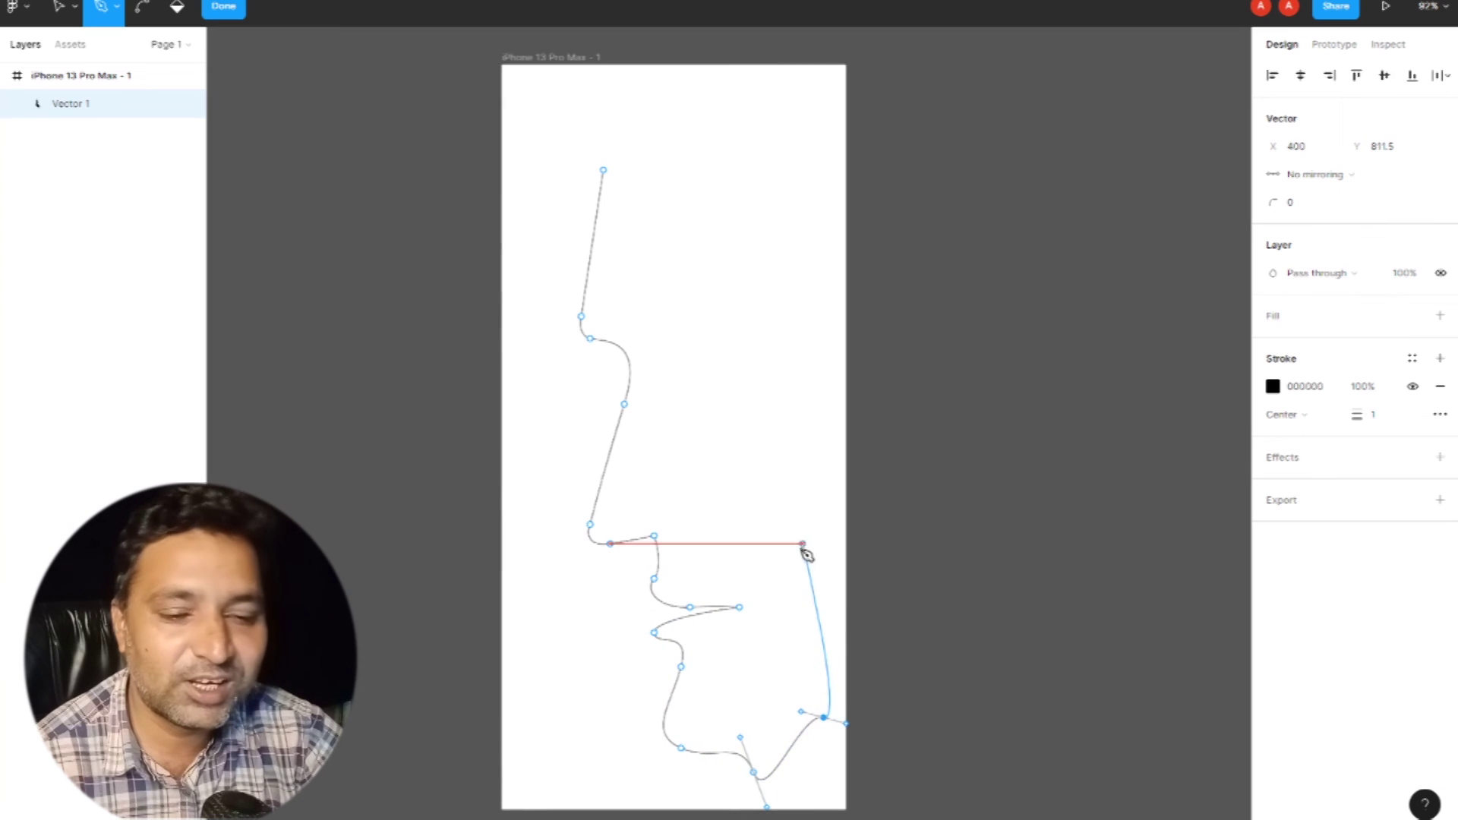
pyautogui.click(870, 561)
pyautogui.moveTo(815, 433); pyautogui.dragTo(697, 379)
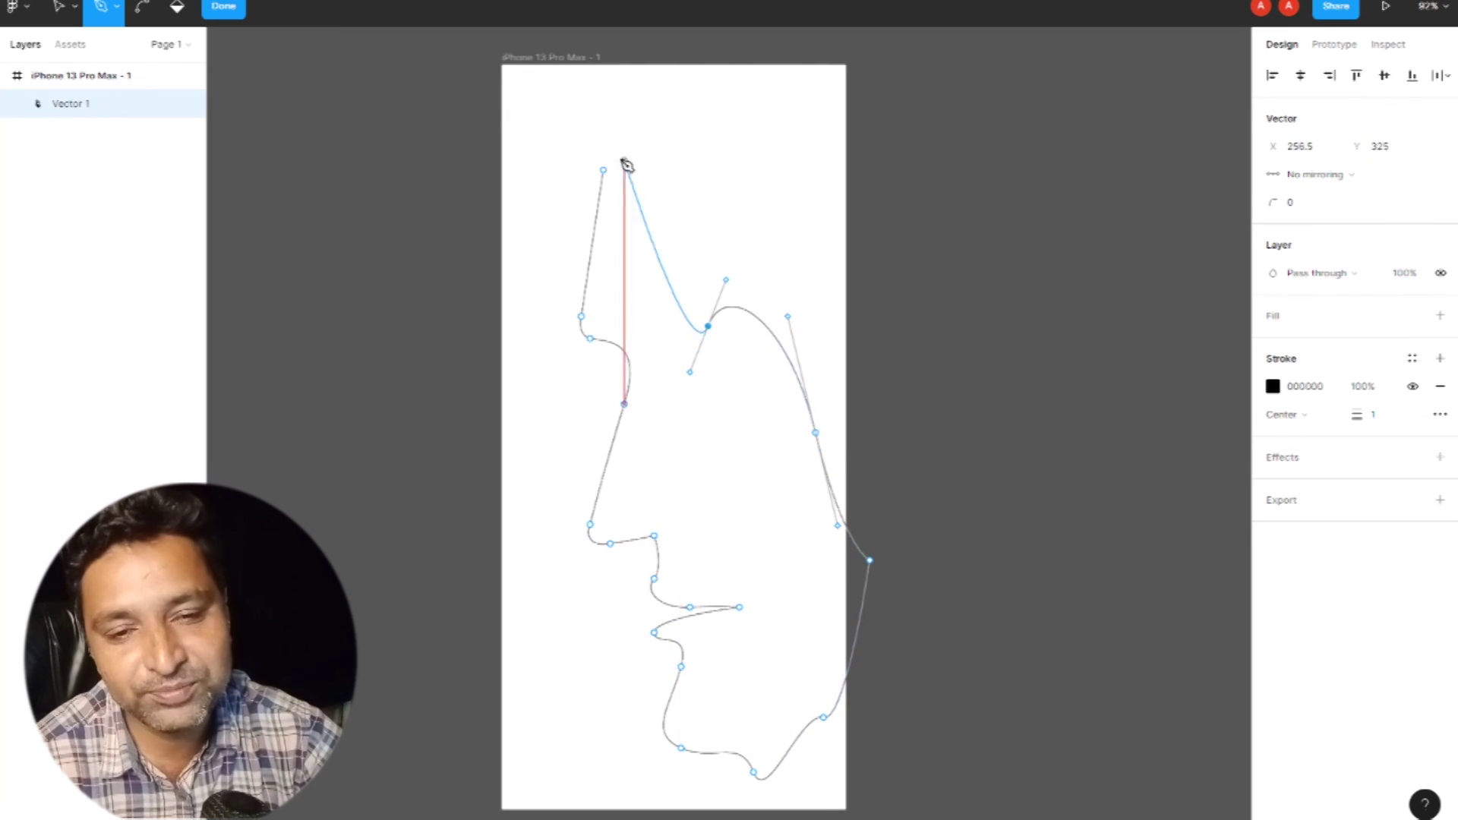
pyautogui.moveTo(604, 171); pyautogui.dragTo(708, 161)
# Step: Add a closed, curved hair outline sweeping from above the forehead past the frame's right edge and back, and finish editing the path
pyautogui.click(581, 192)
pyautogui.moveTo(759, 252); pyautogui.dragTo(881, 319)
pyautogui.moveTo(934, 218); pyautogui.dragTo(963, 355)
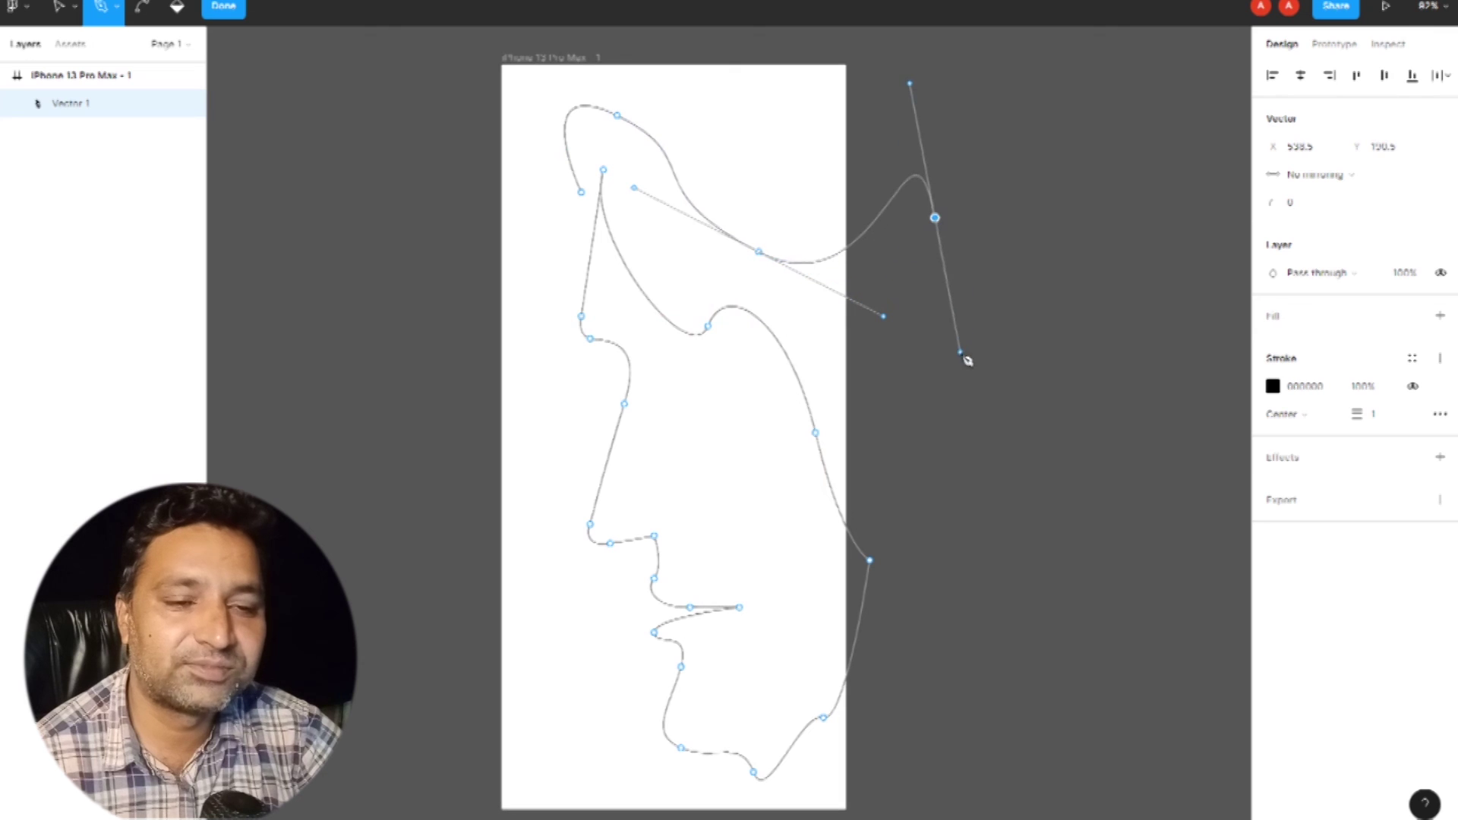
pyautogui.moveTo(958, 673); pyautogui.dragTo(875, 668)
pyautogui.click(895, 524)
pyautogui.moveTo(800, 316); pyautogui.dragTo(710, 156)
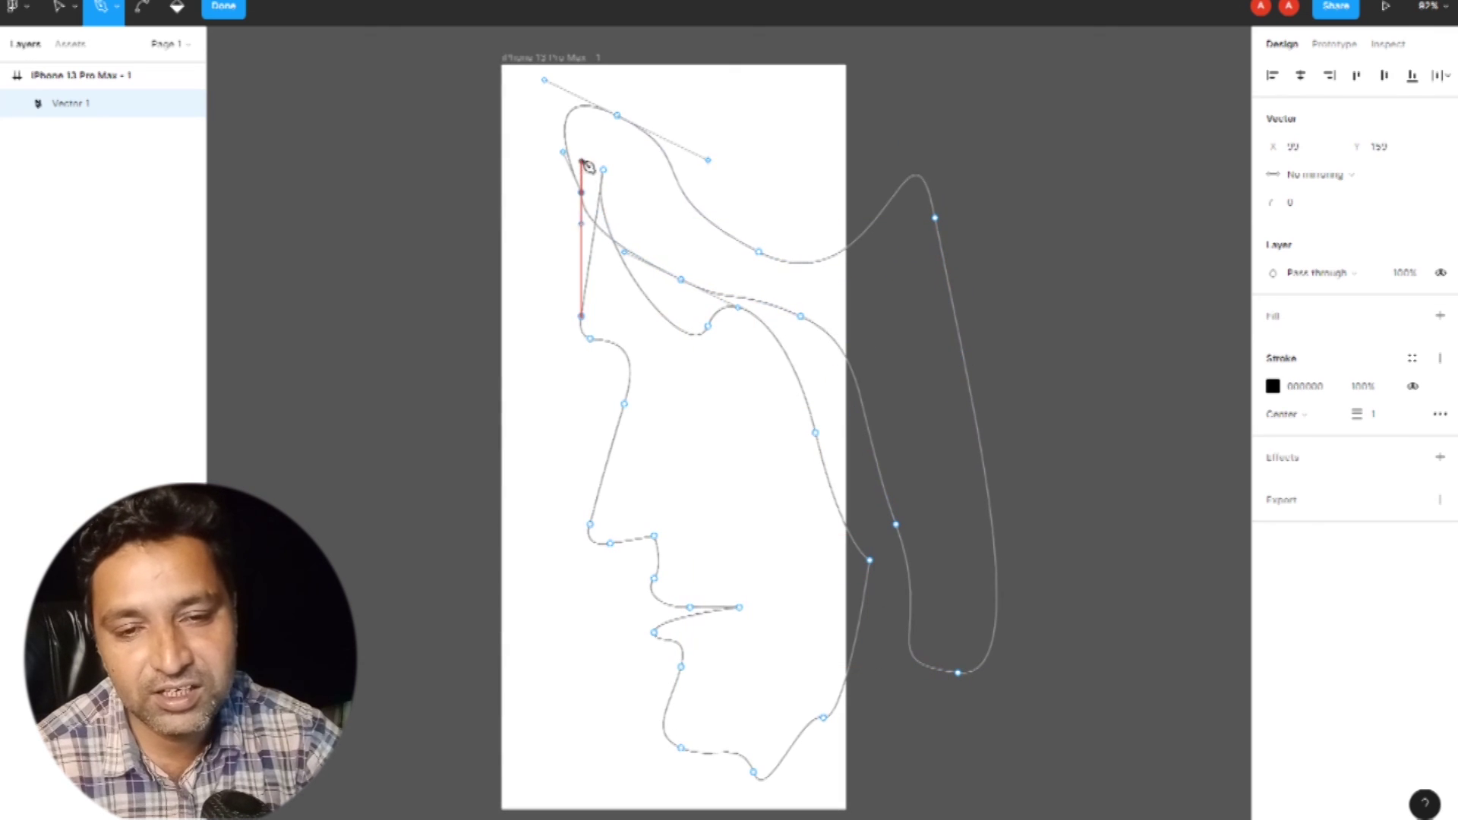
pyautogui.click(223, 7)
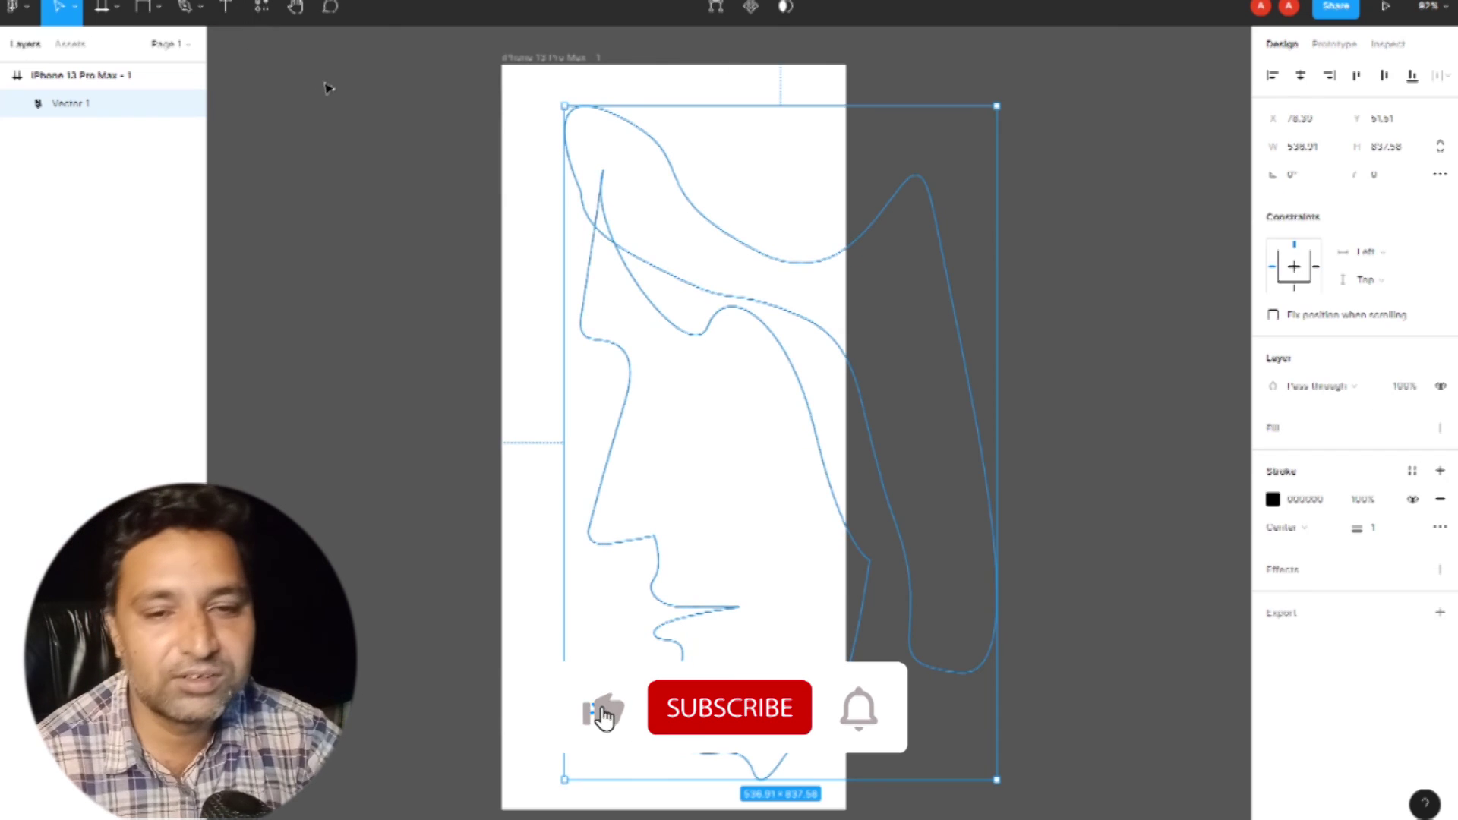
pyautogui.click(306, 296)
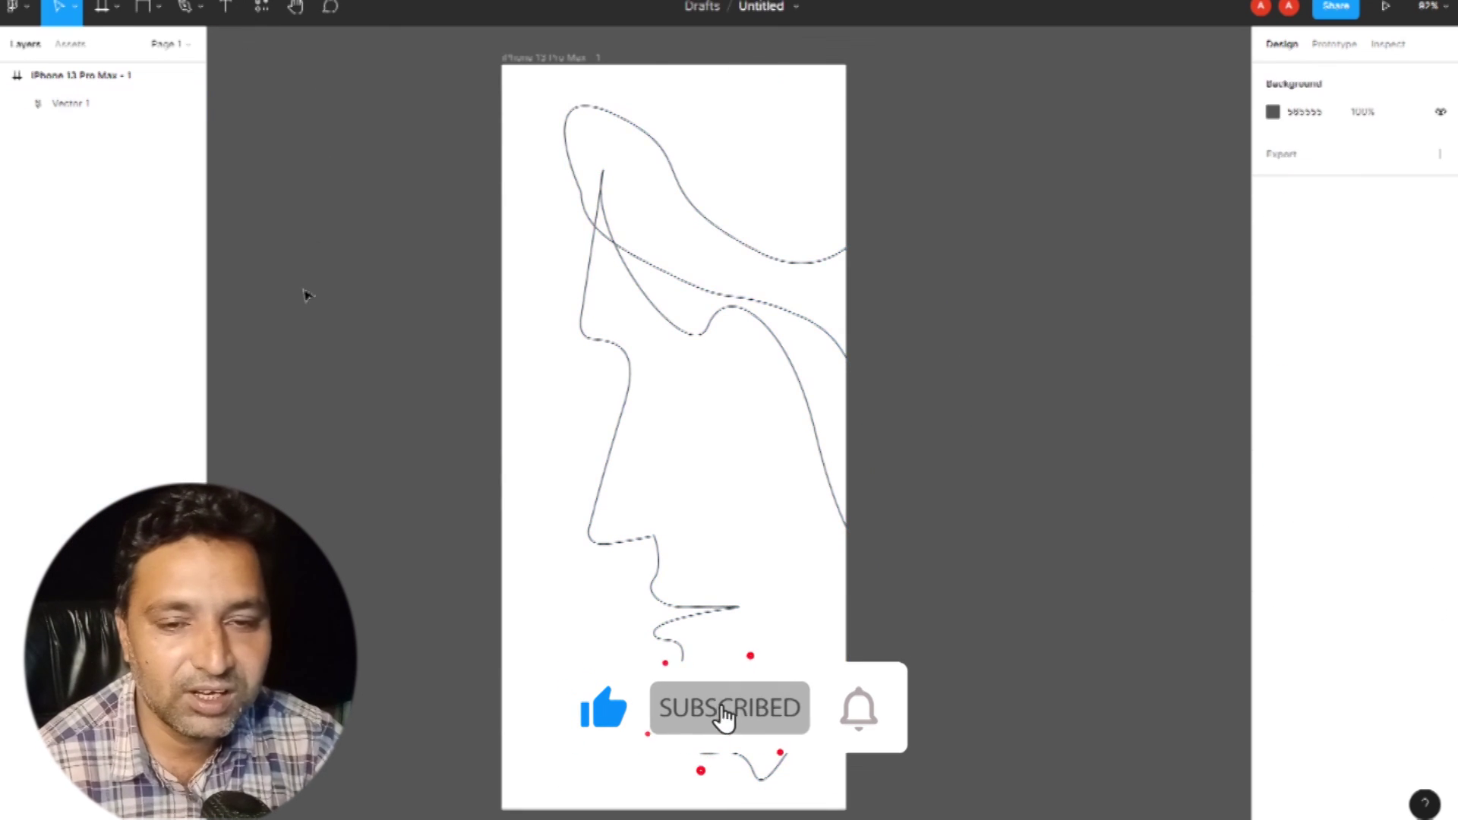
# Step: Add a solid light grey D9D9D9 fill to the Pen-drawn face and deselect it
pyautogui.click(752, 264)
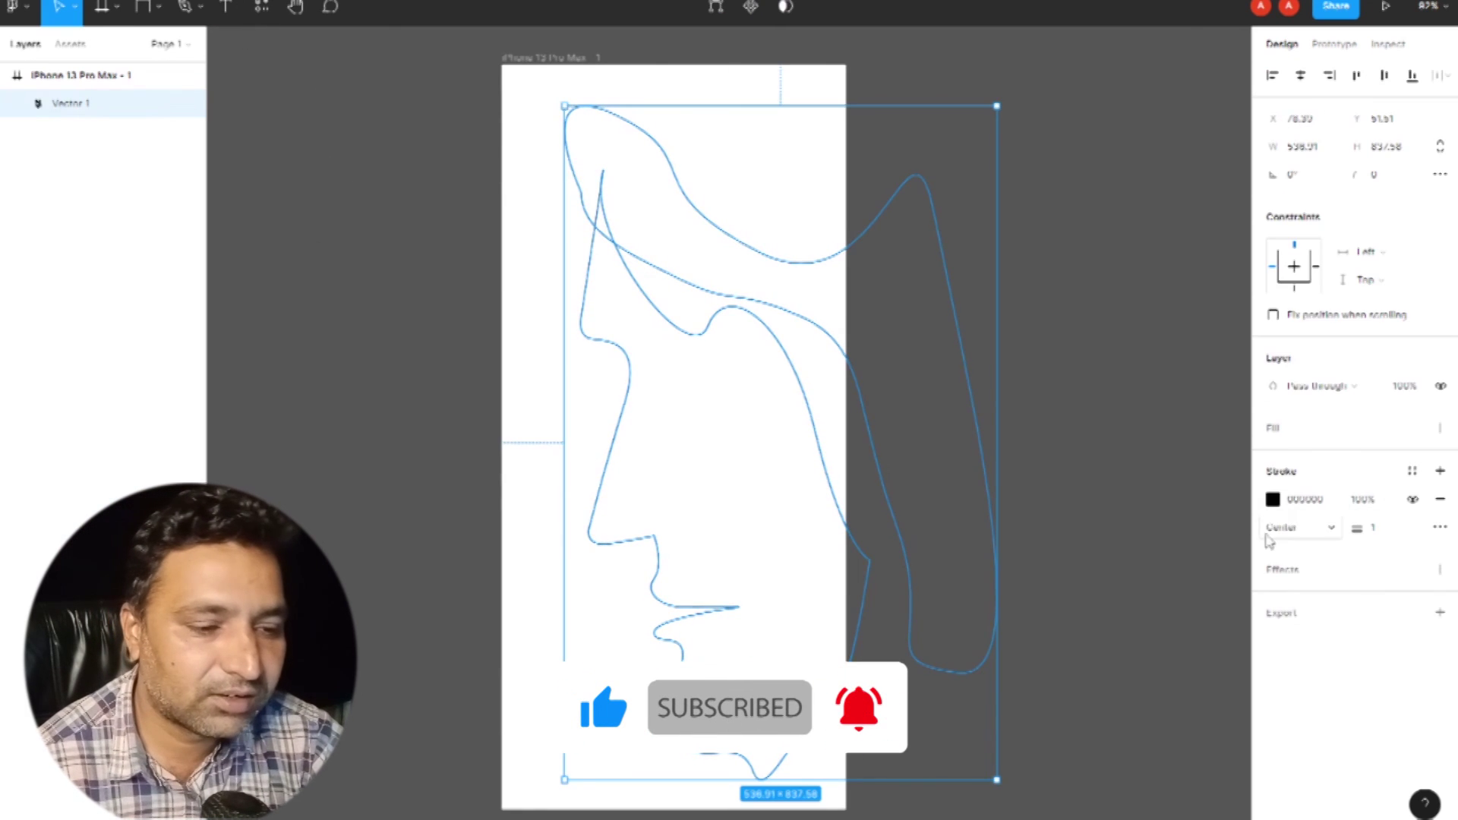
pyautogui.click(1268, 440)
pyautogui.click(1101, 445)
# Step: Move the filled face drawing to X 40, Y 24 and delete it from the frame
pyautogui.click(731, 510)
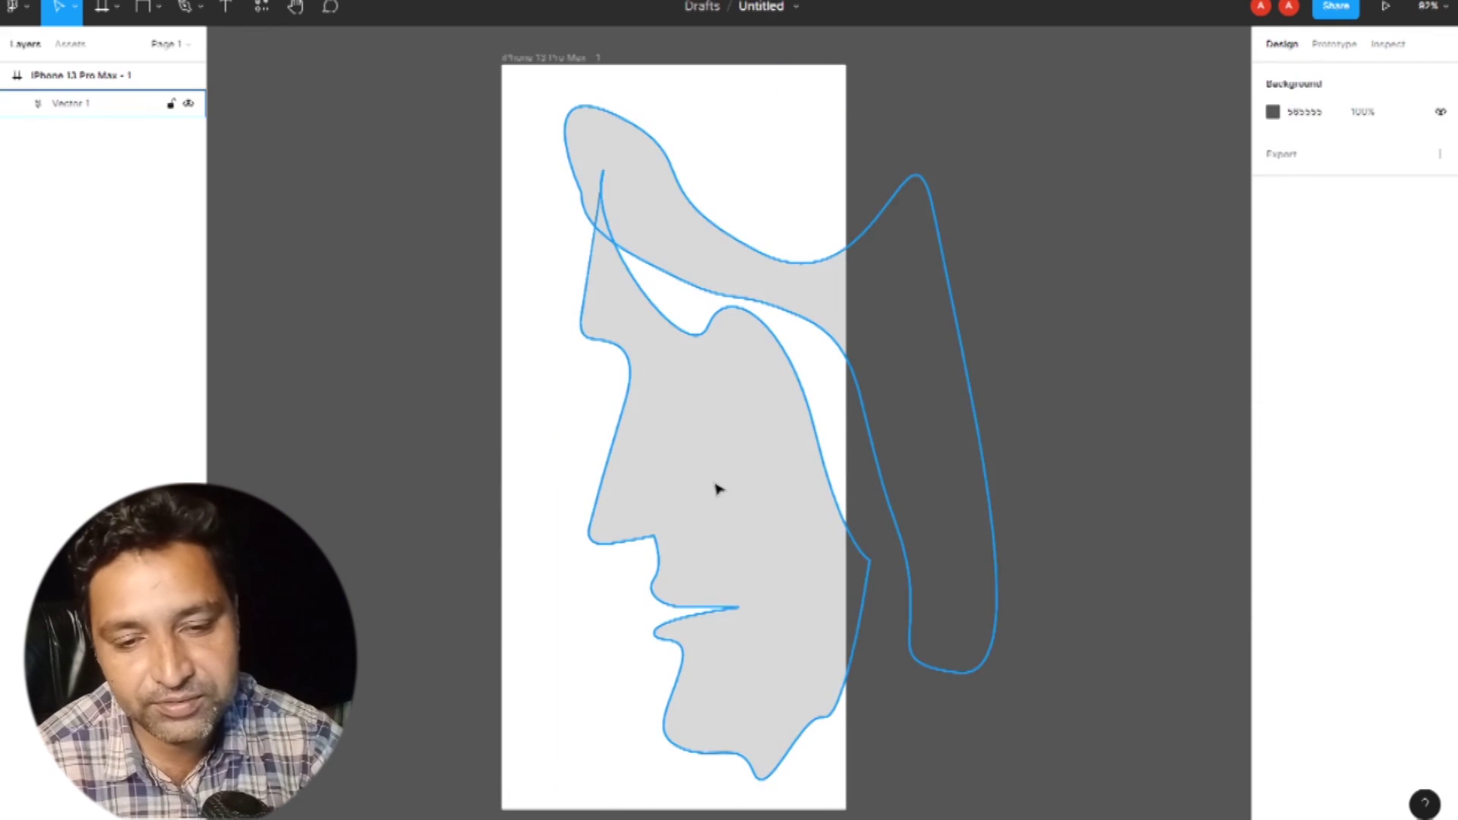
pyautogui.moveTo(731, 510); pyautogui.dragTo(700, 492)
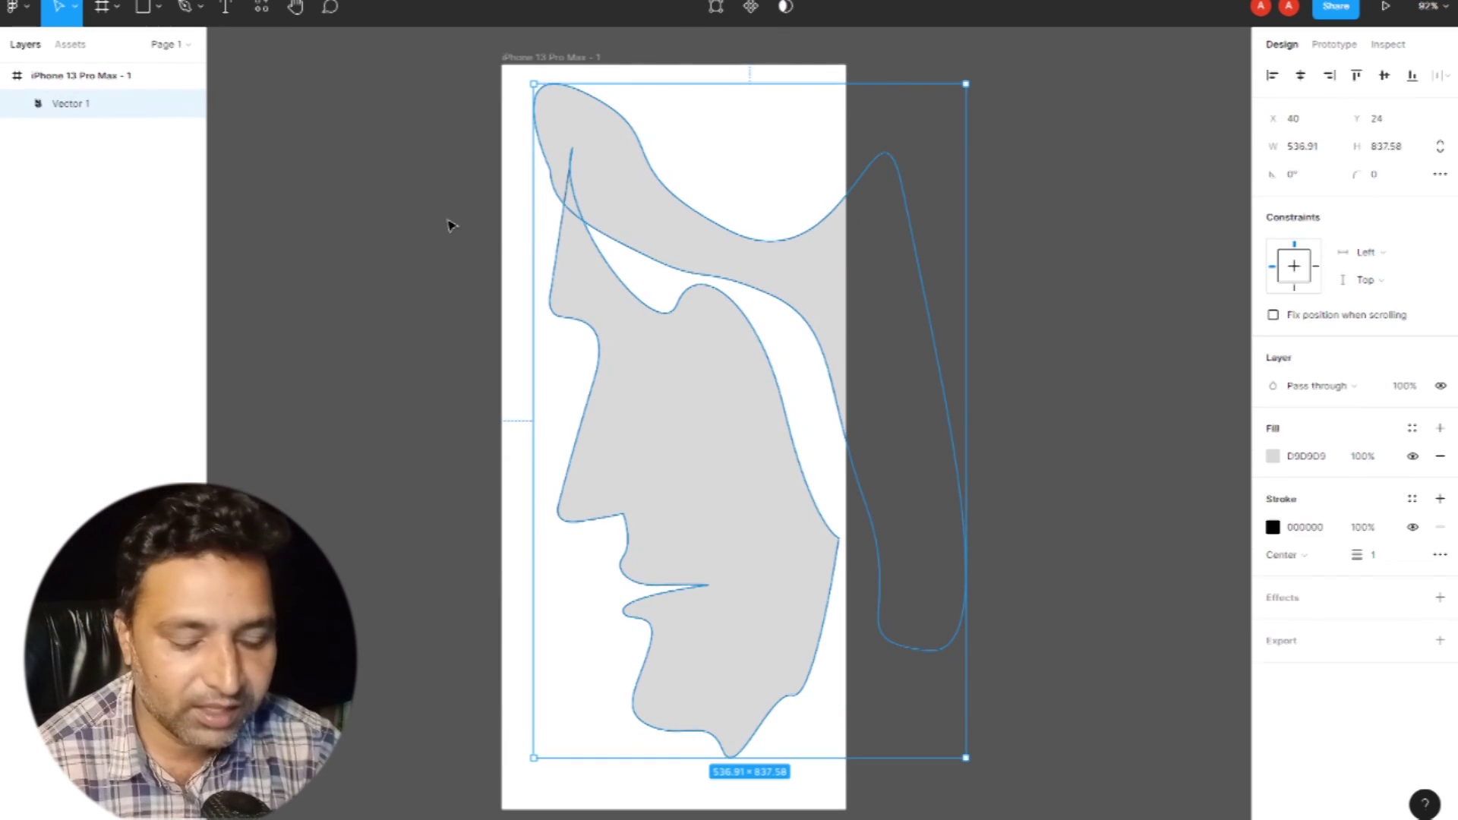
pyautogui.press('Delete')
# Step: Add a text layer reading "dsfdsfsdfsdf" in the frame's upper part with the Text tool
pyautogui.click(200, 8)
pyautogui.click(201, 9)
pyautogui.click(224, 10)
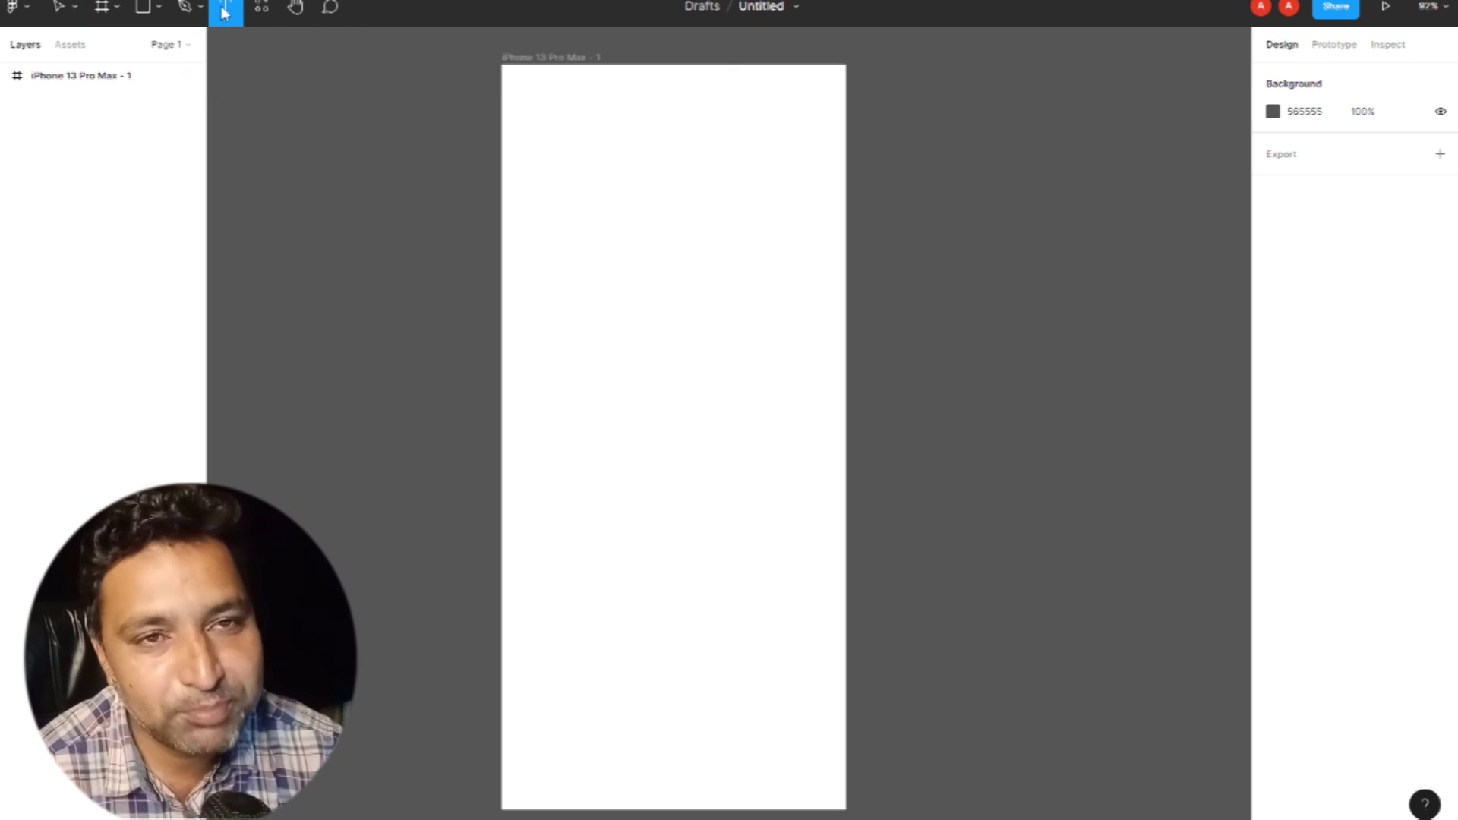
pyautogui.click(560, 203)
pyautogui.write('dsfdsfsdfsdf')
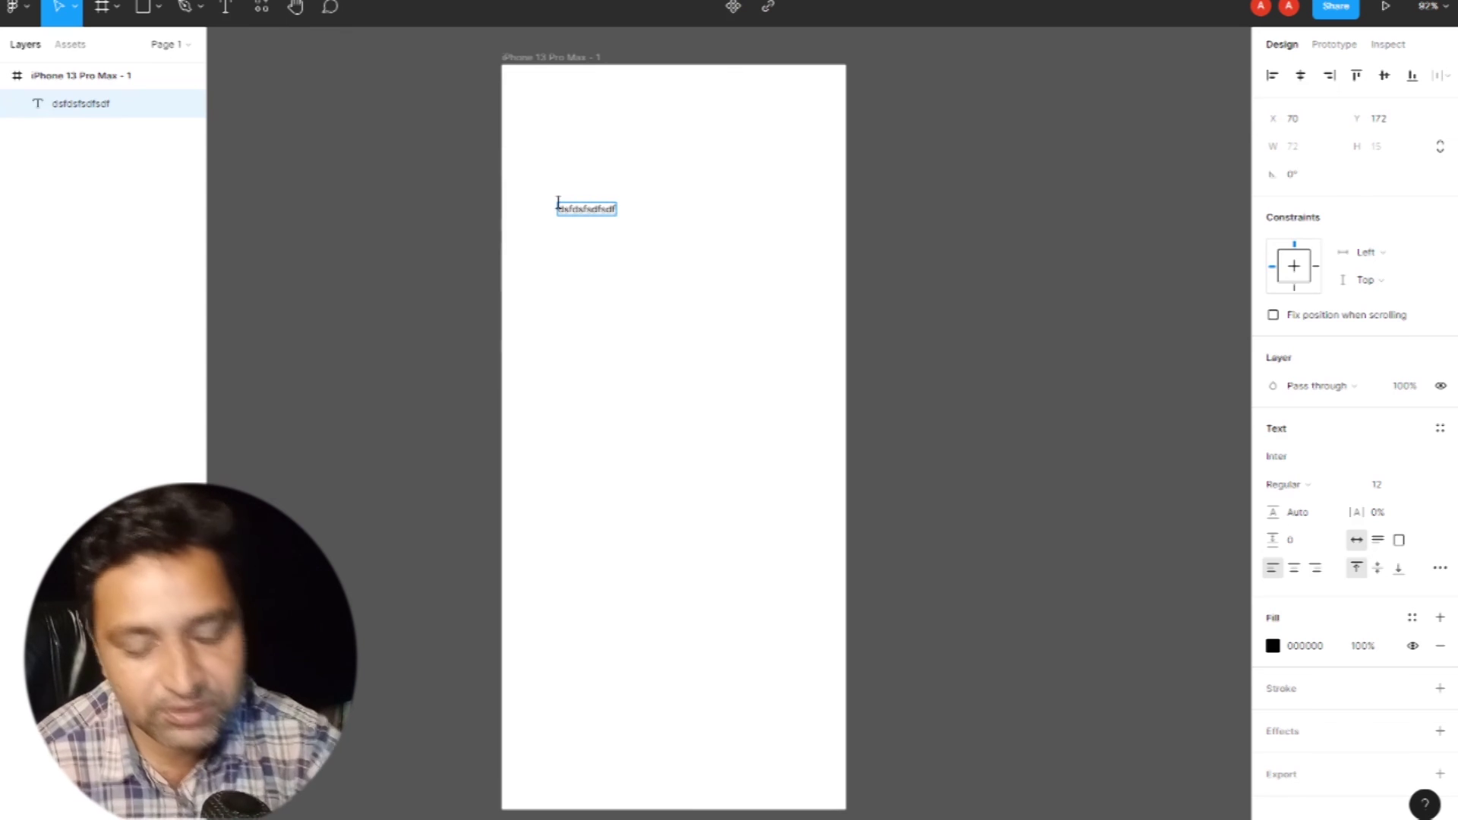
# Step: Replace the text layer's placeholder characters with a first name and finish editing the text
pyautogui.press('BackSpace')
pyautogui.press('BackSpace')
pyautogui.press('BackSpace')
pyautogui.press('BackSpace')
pyautogui.press('BackSpace')
pyautogui.press('BackSpace')
pyautogui.press('BackSpace')
pyautogui.press('BackSpace')
pyautogui.press('BackSpace')
pyautogui.press('BackSpace')
pyautogui.press('BackSpace')
pyautogui.press('BackSpace')
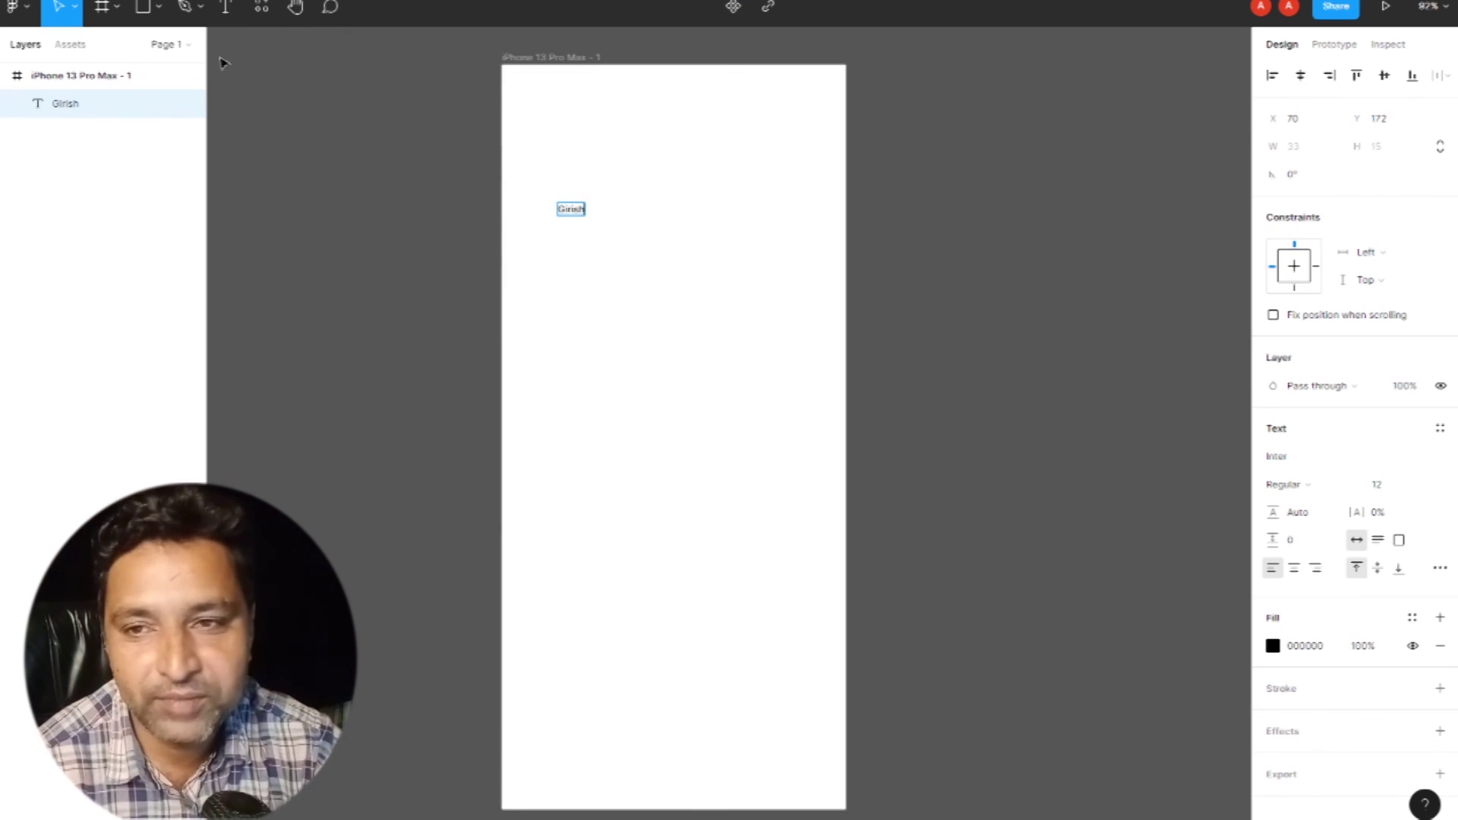
pyautogui.press('Escape')
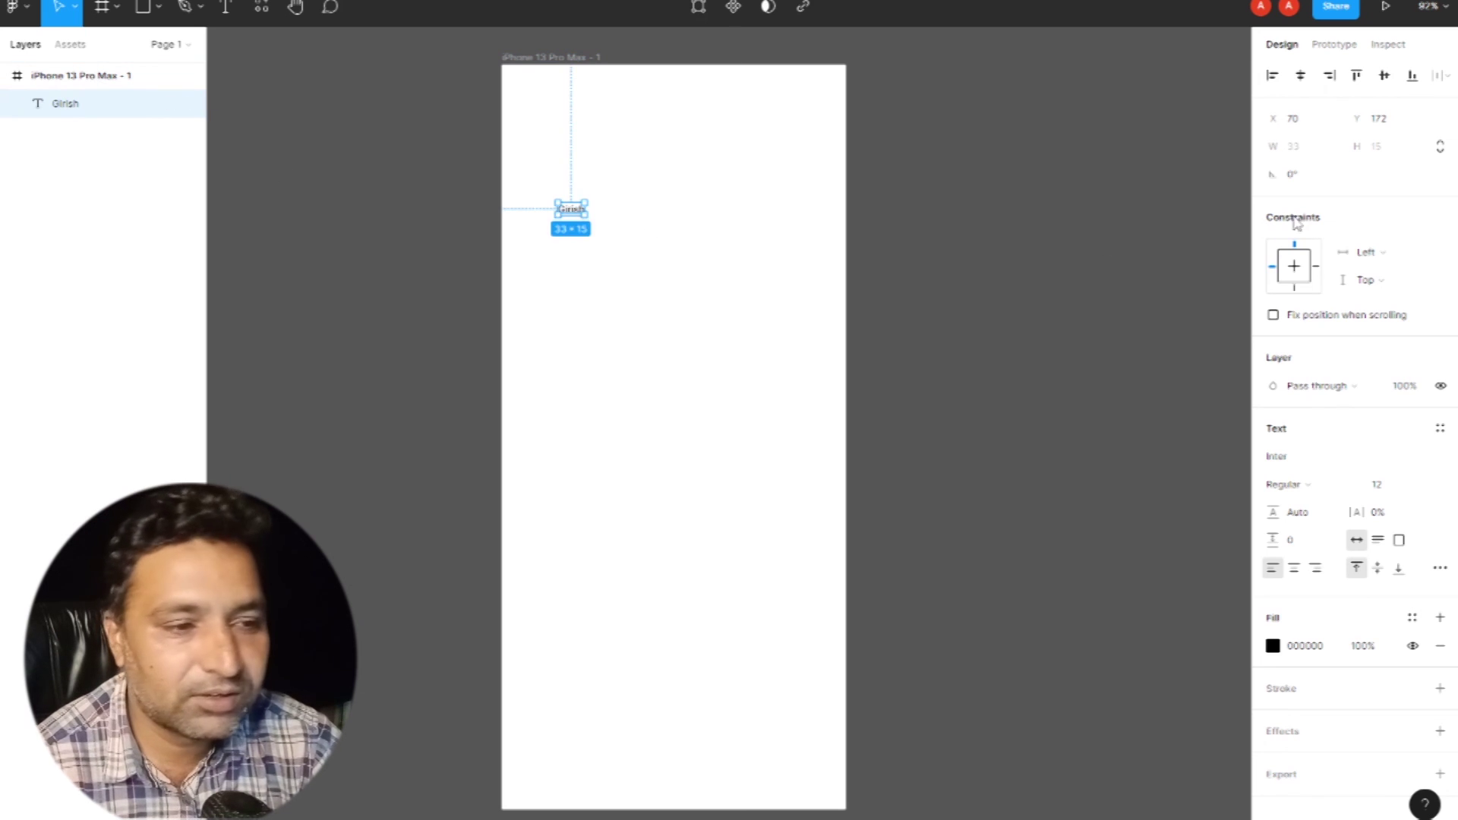
# Step: Set the name text's font size to 87 and its font weight to Thin
pyautogui.moveTo(1382, 484); pyautogui.dragTo(1438, 490)
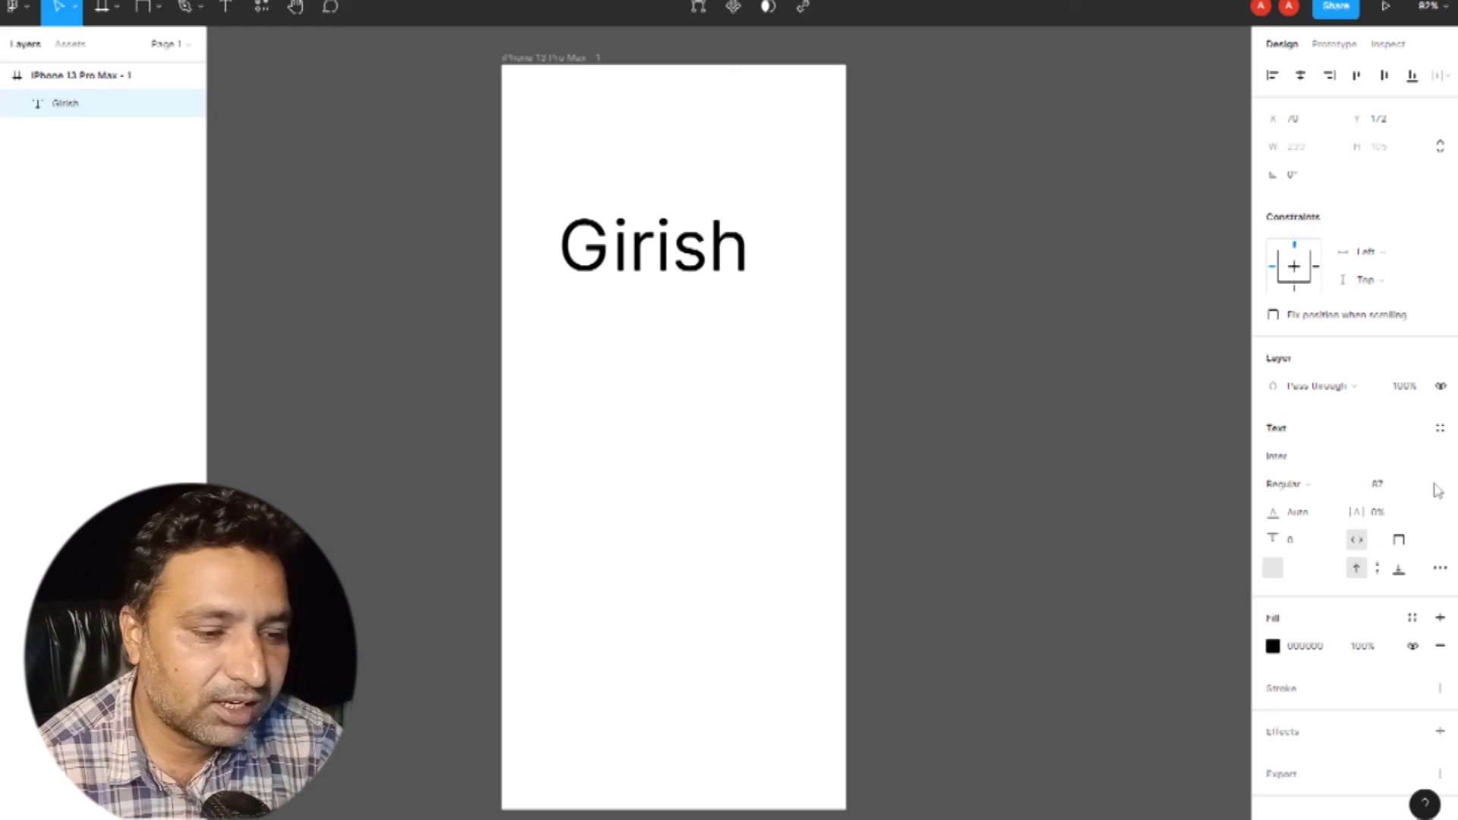
pyautogui.click(1316, 495)
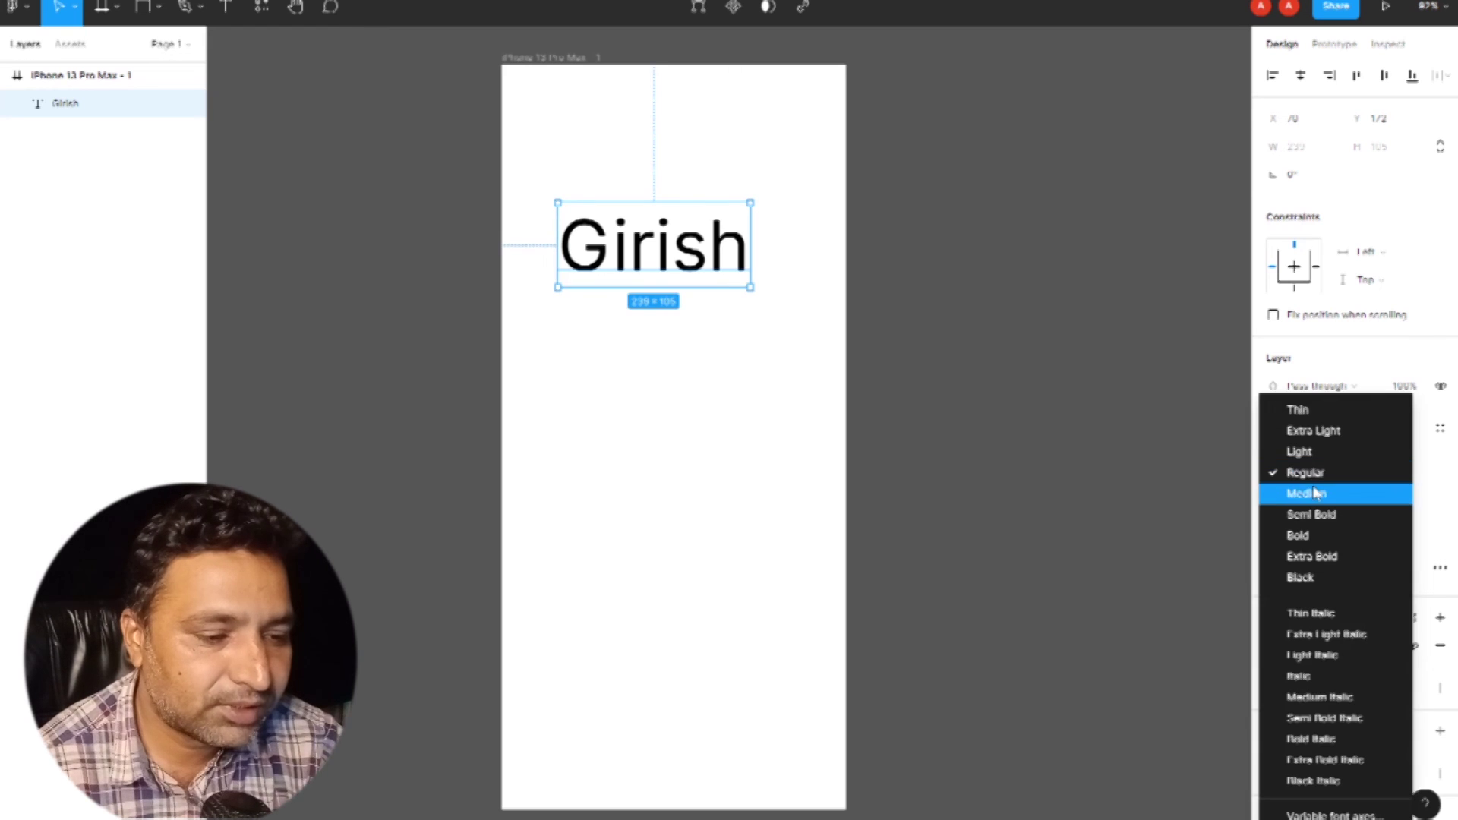
pyautogui.click(1325, 420)
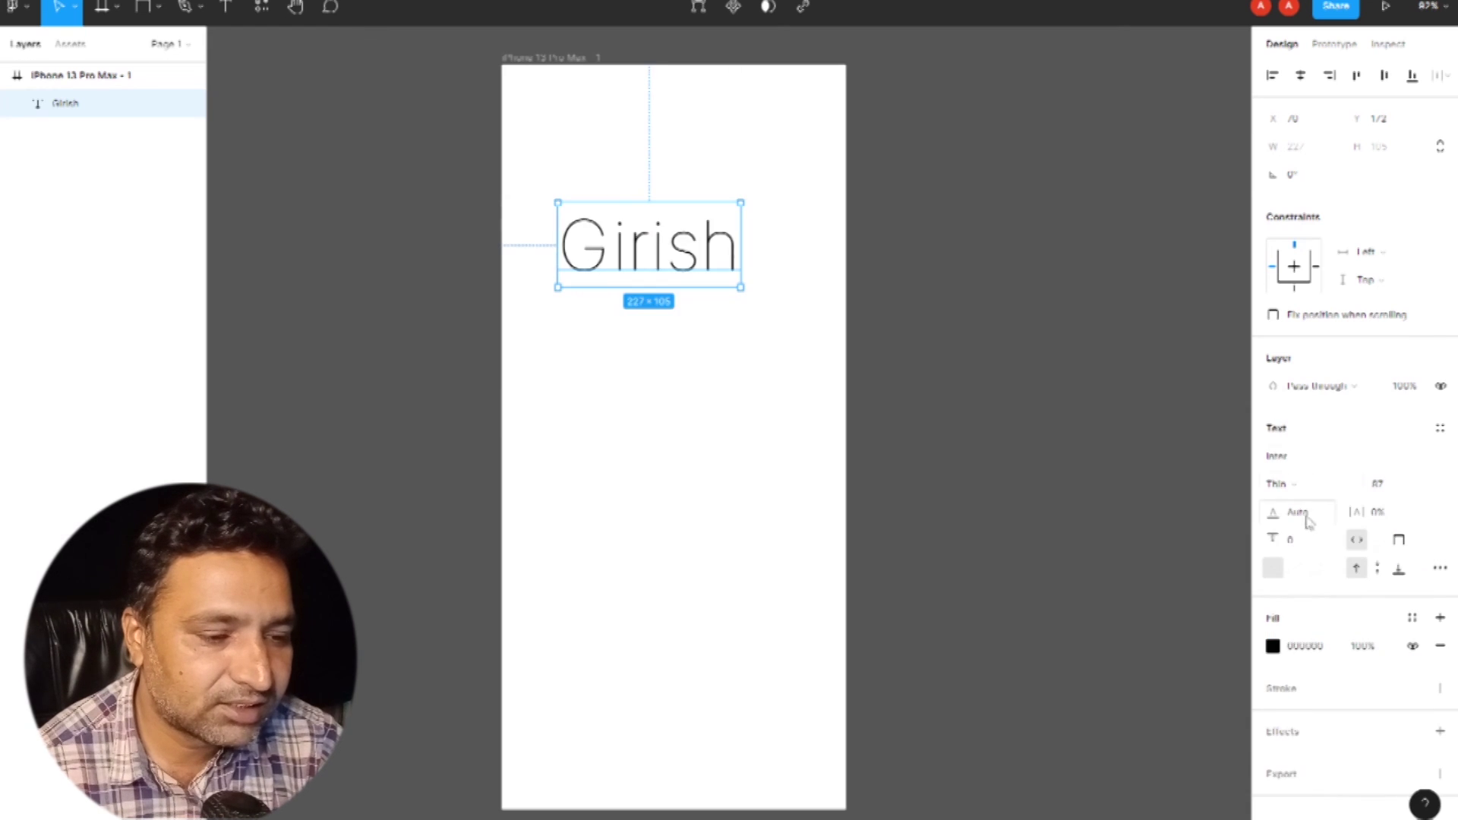
# Step: Change the name text's font to Impact and set its letter spacing to 13.5%
pyautogui.click(1296, 464)
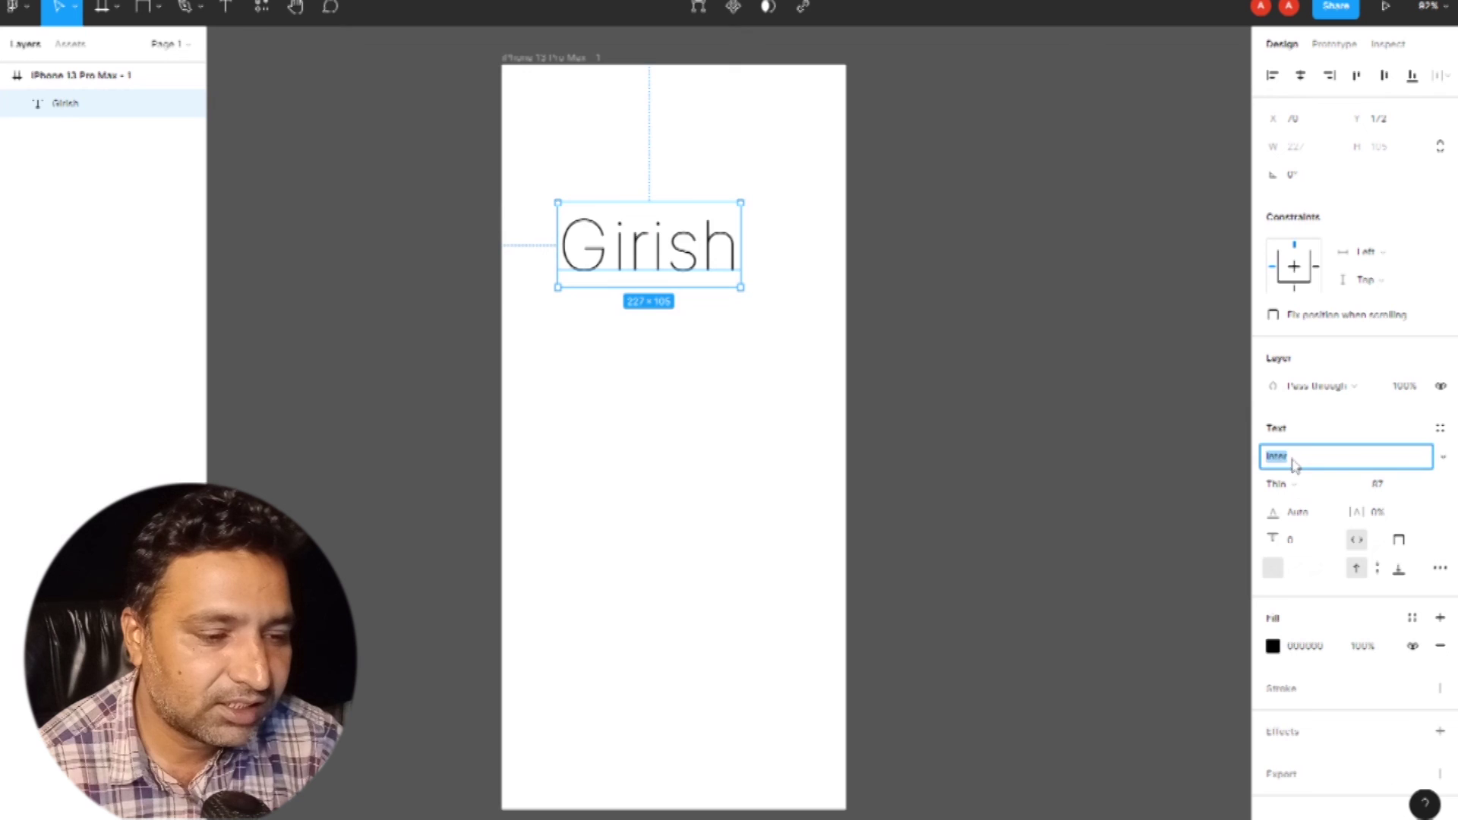
pyautogui.click(1445, 465)
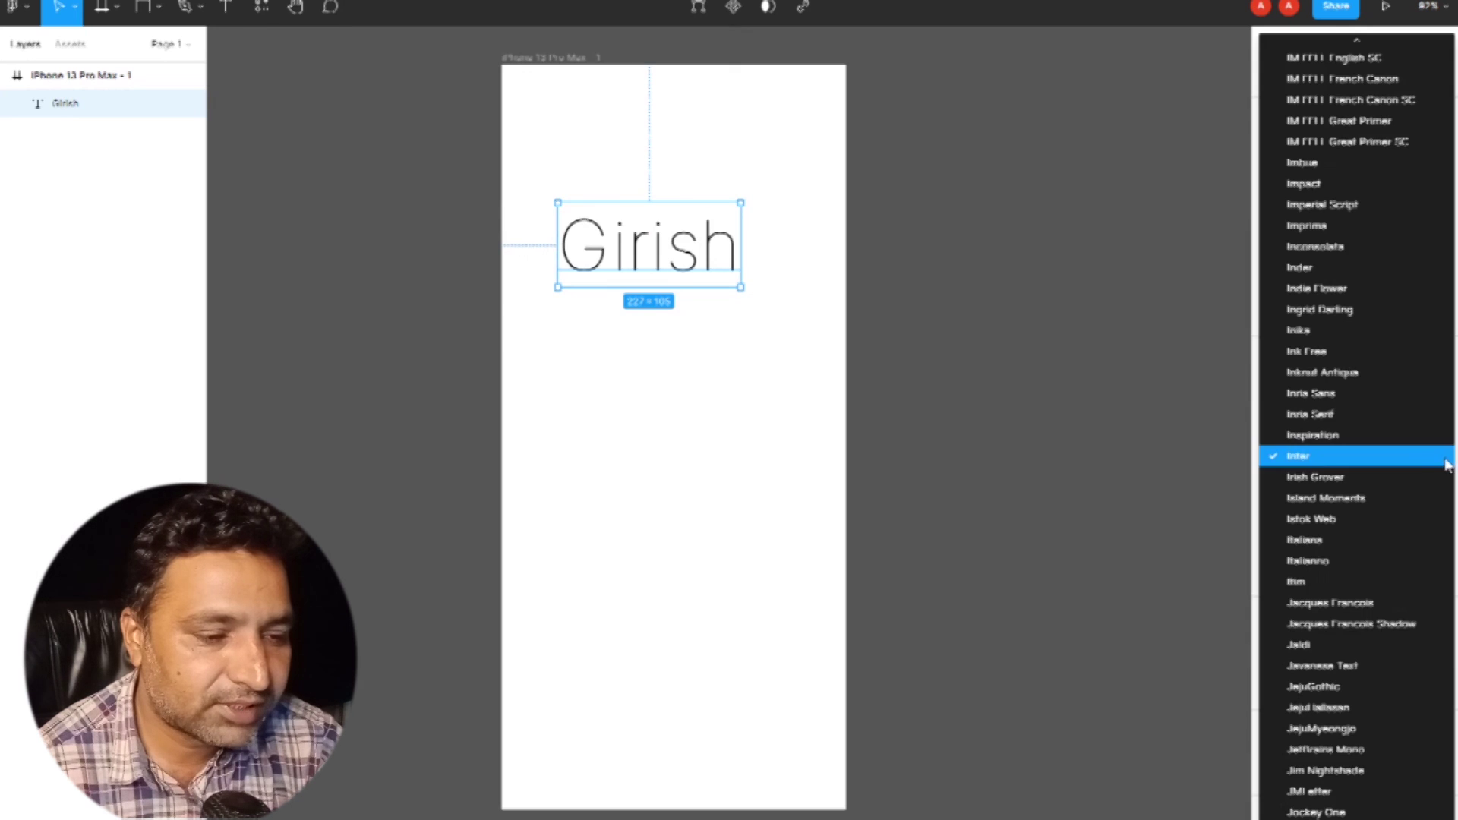
pyautogui.click(1334, 192)
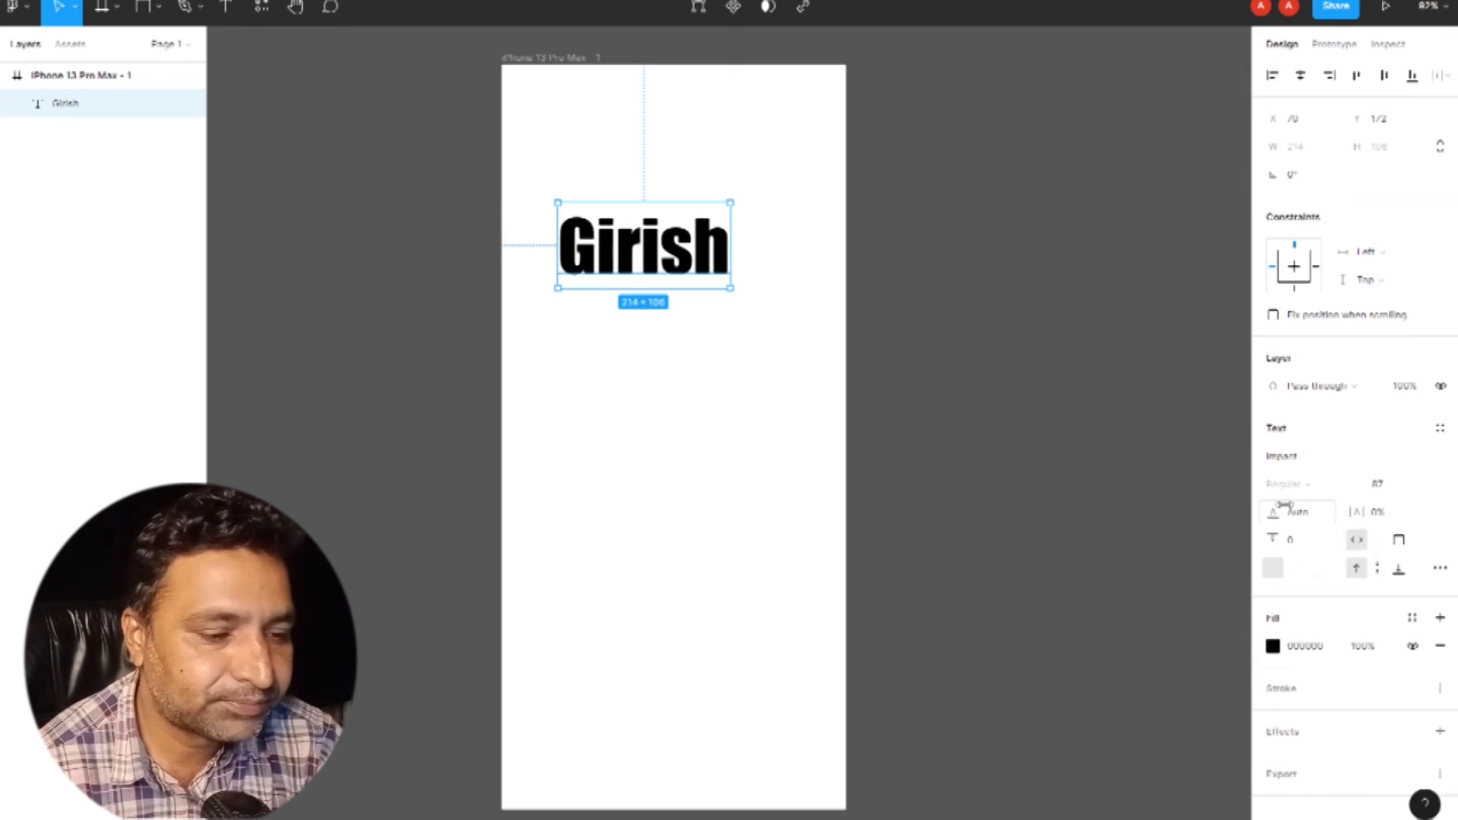
pyautogui.moveTo(1366, 512)
pyautogui.mouseDown()
pyautogui.moveTo(1403, 513)
pyautogui.moveTo(1390, 512)
pyautogui.mouseUp()
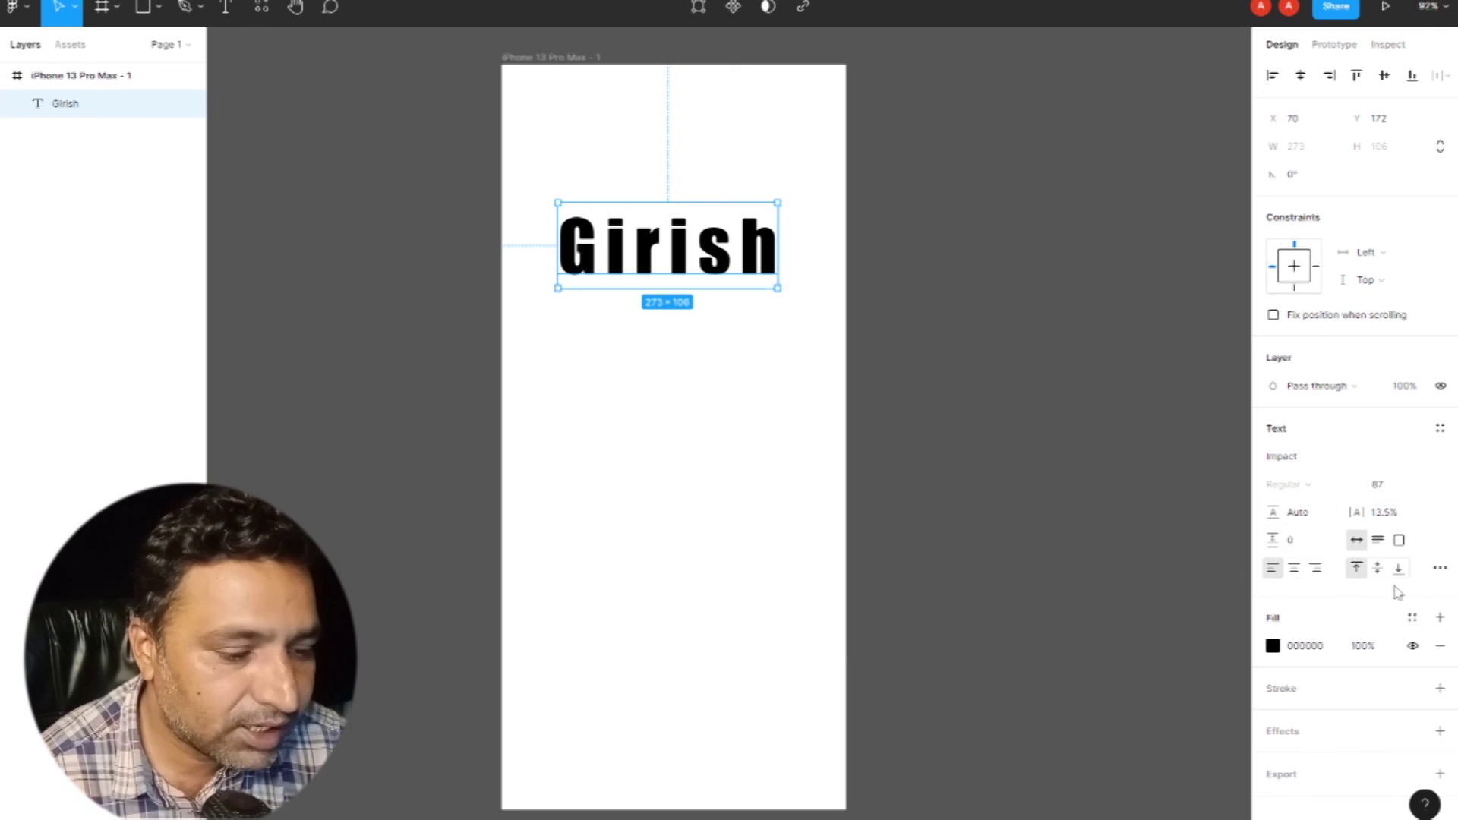
# Step: Give the name text a solid red fill and delete the text layer from the frame
pyautogui.click(1274, 647)
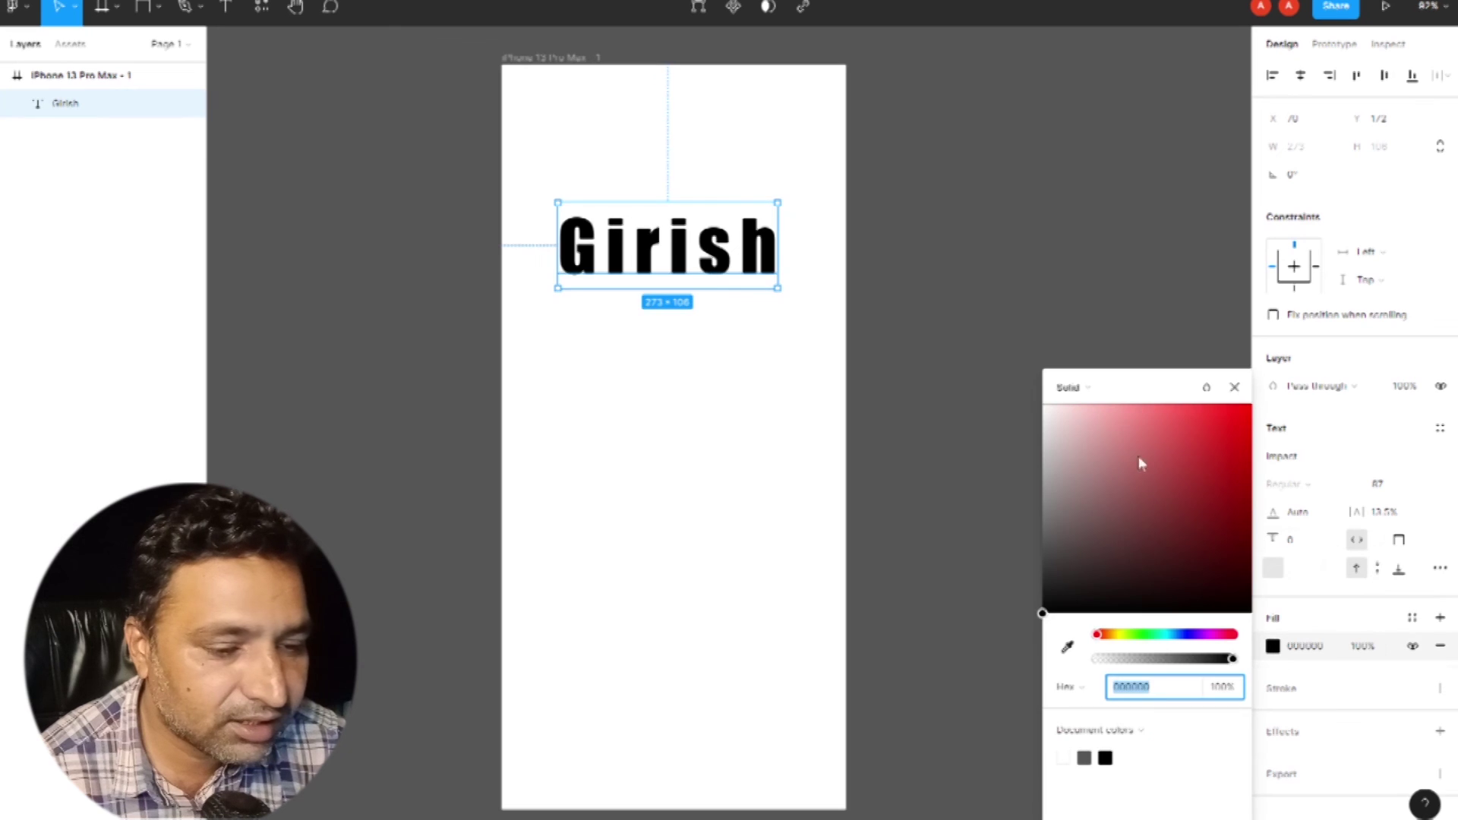
pyautogui.click(1202, 449)
pyautogui.click(752, 345)
pyautogui.click(756, 251)
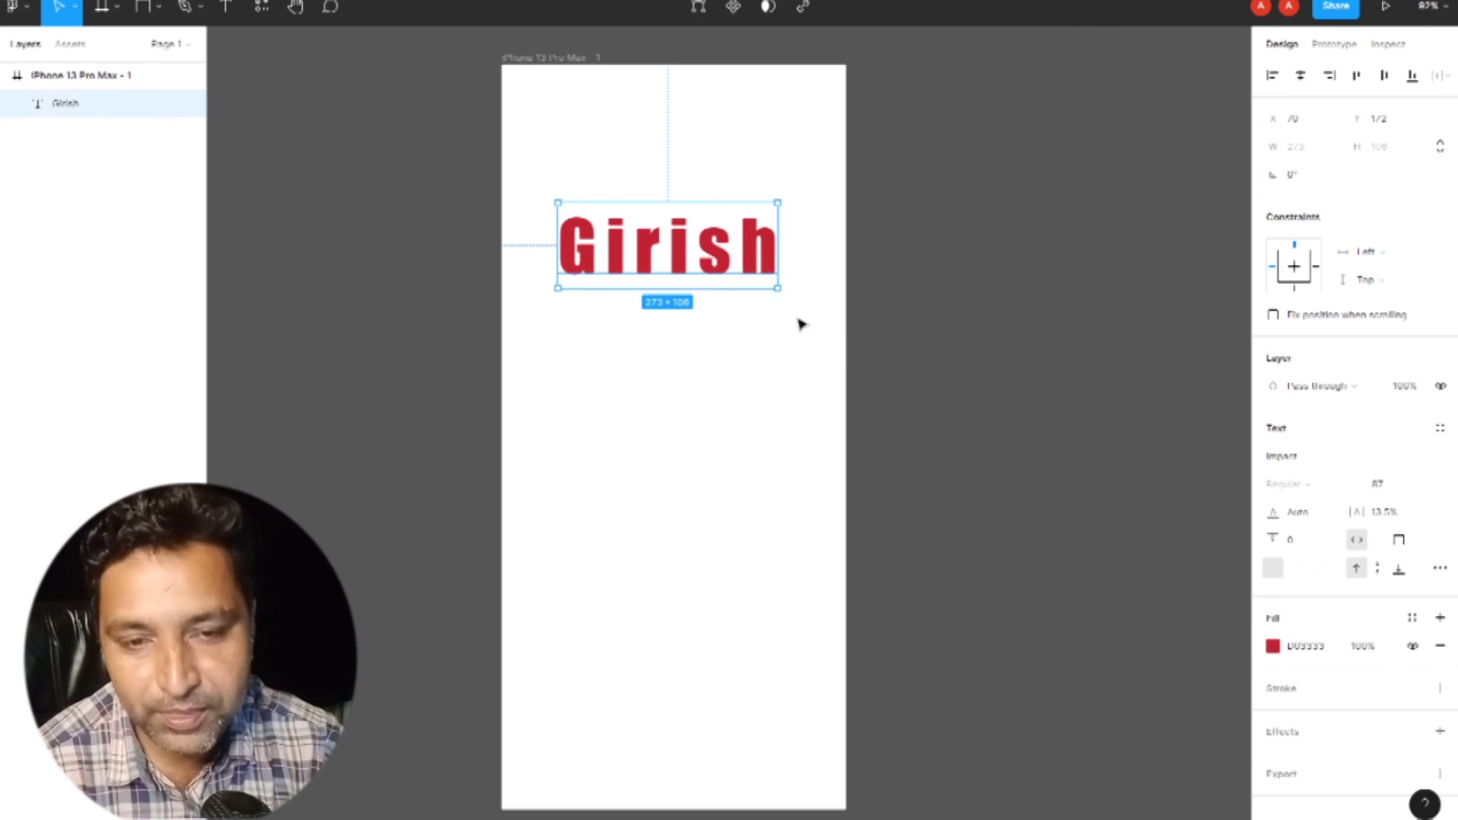
pyautogui.press('Delete')
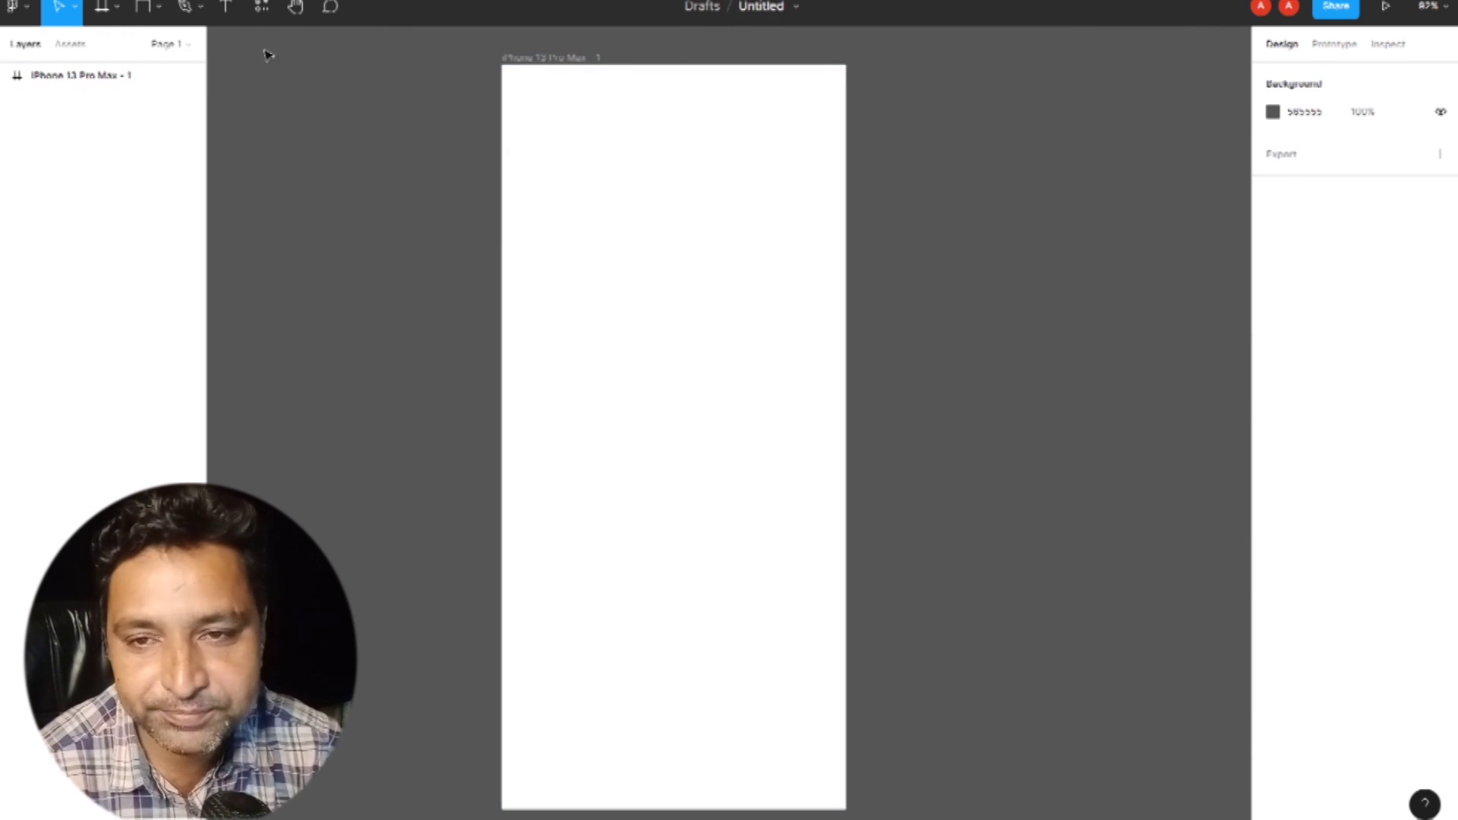
# Step: Look through the Components, Plugins and Widgets categories of the file's resources
pyautogui.click(260, 9)
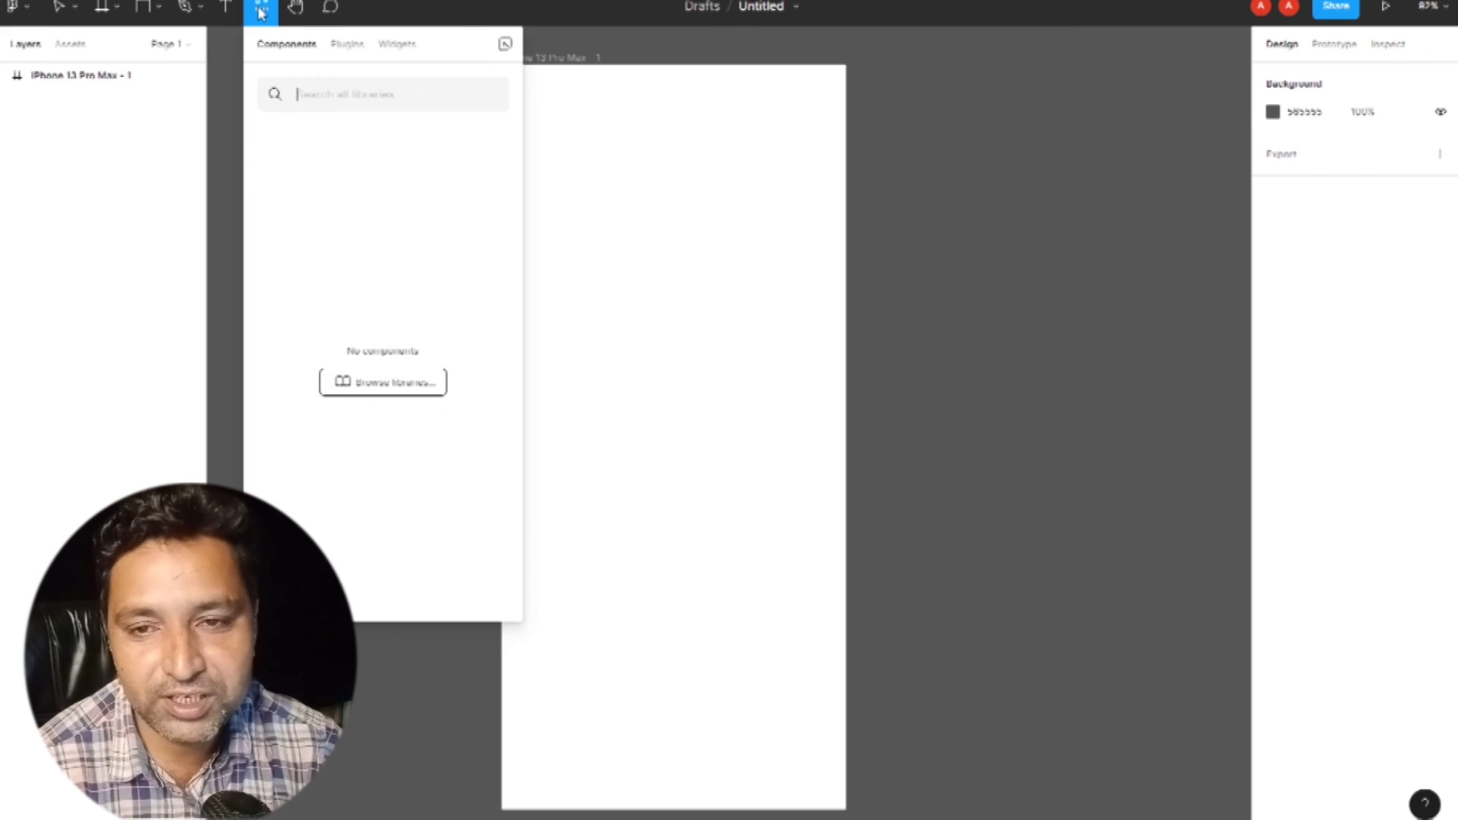
pyautogui.click(343, 47)
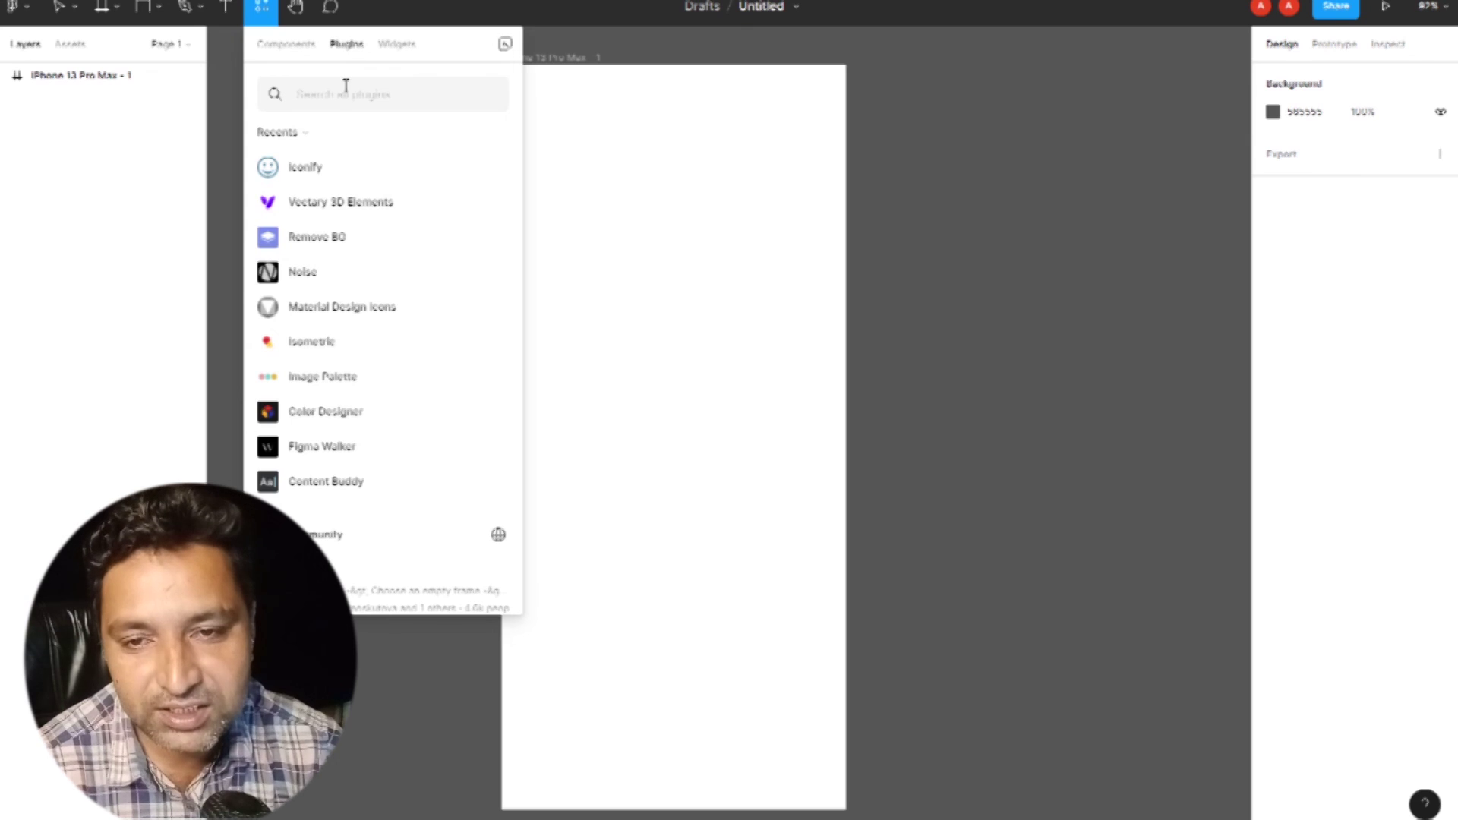
pyautogui.click(399, 47)
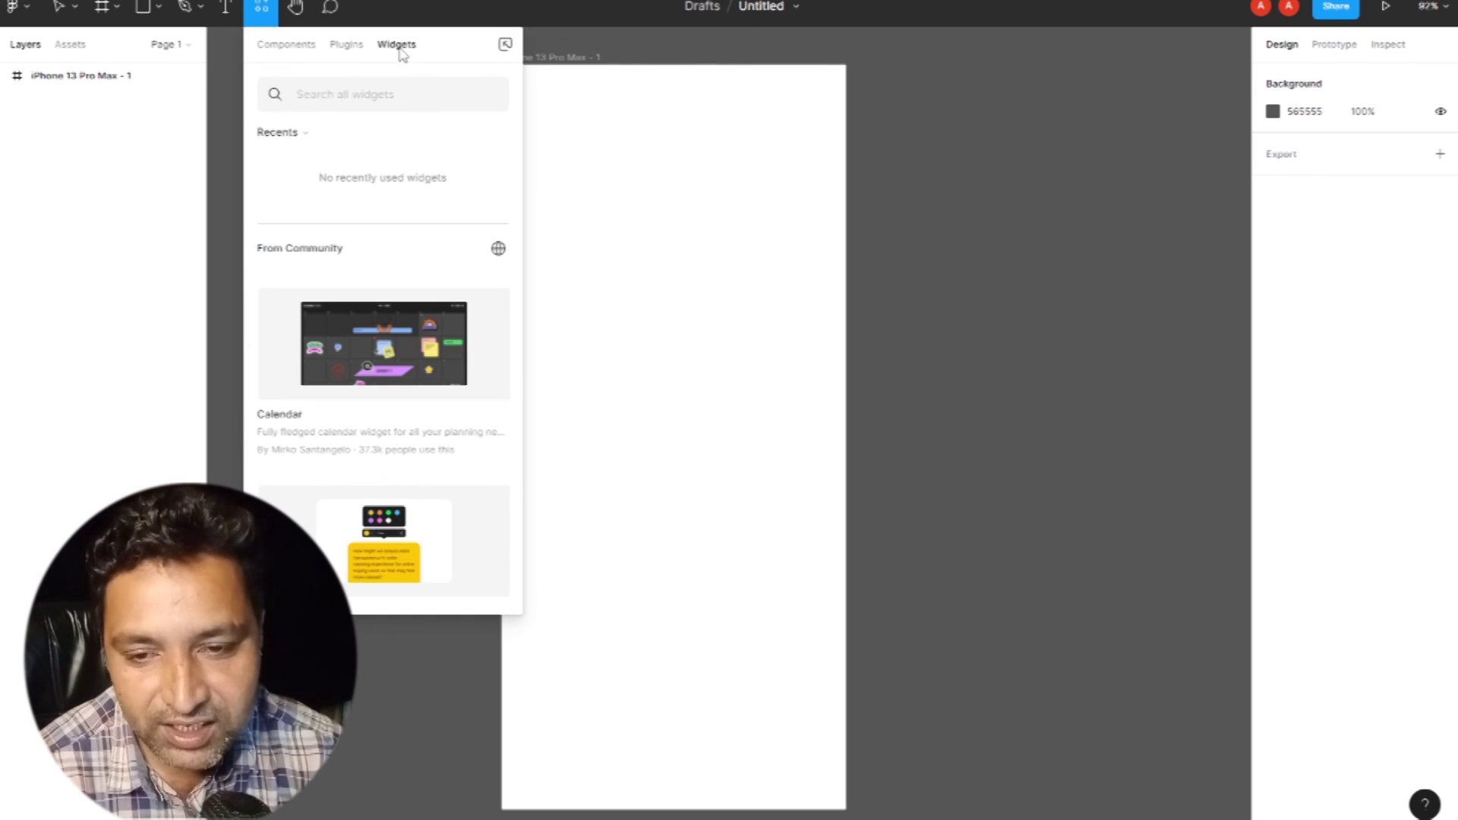
pyautogui.click(307, 49)
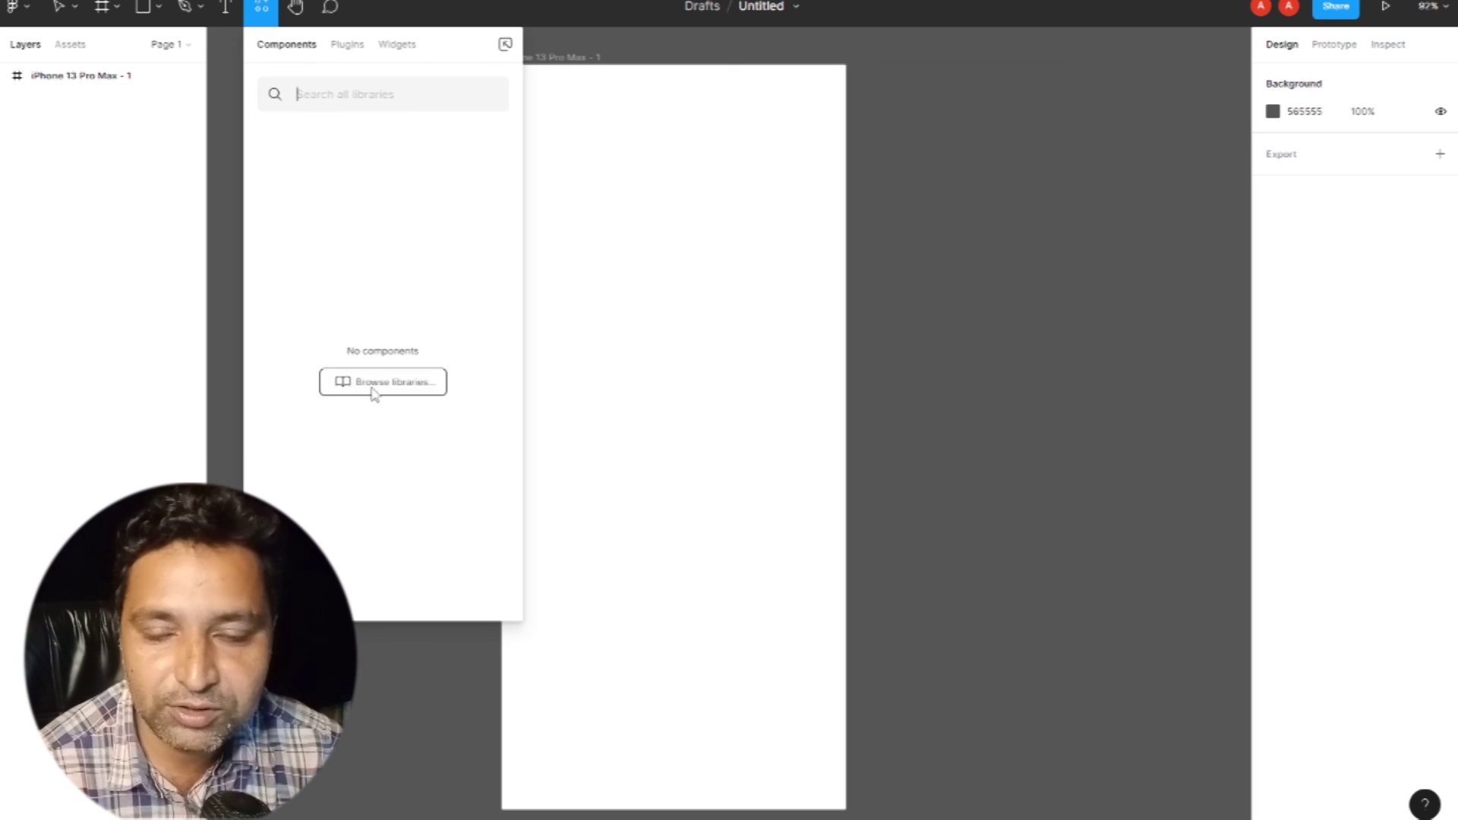
# Step: Pan the canvas around the iPhone 13 Pro Max frame with the Hand tool, and pan again with the Move tool active
pyautogui.click(301, 14)
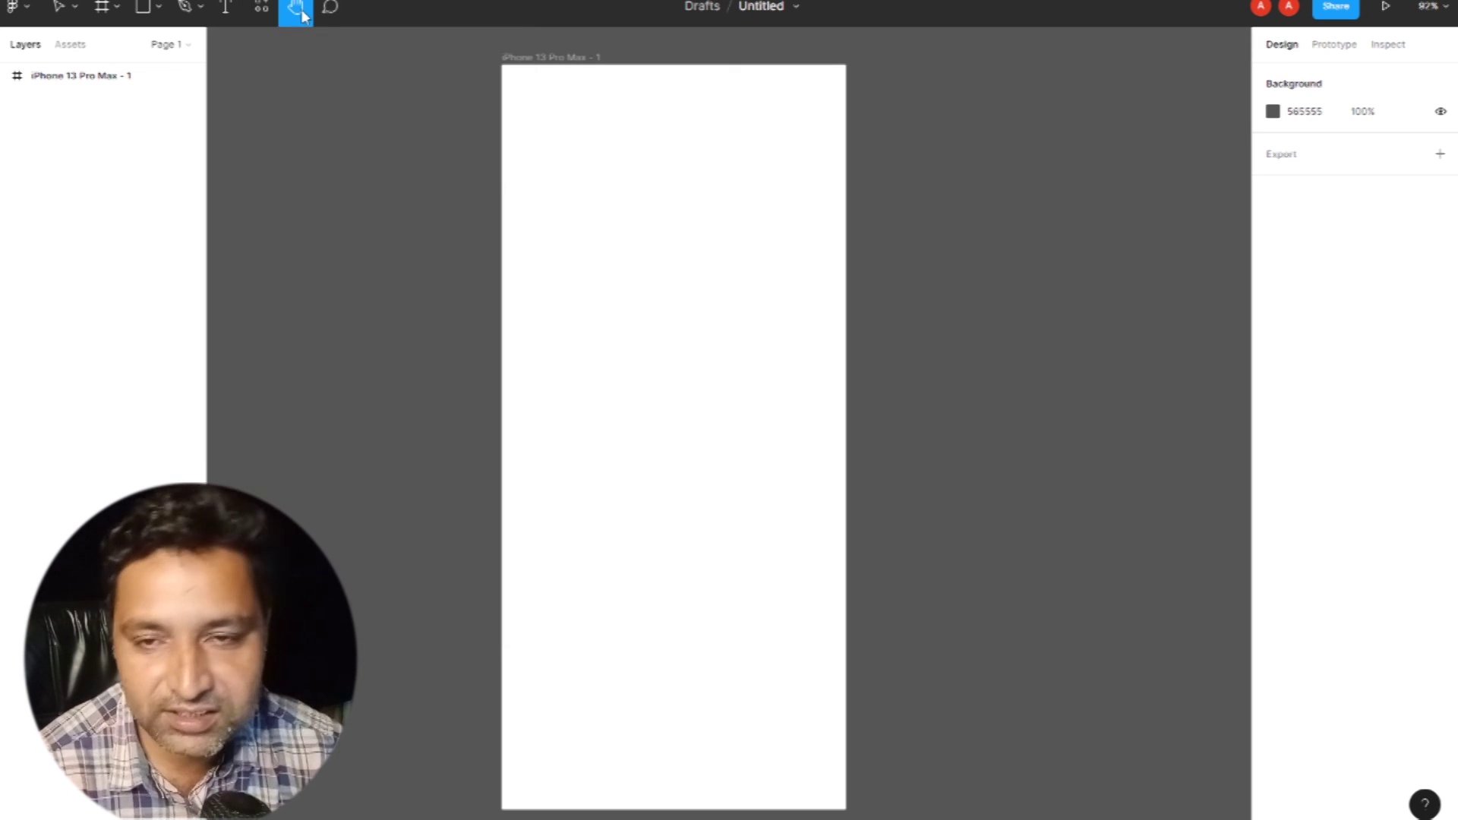
pyautogui.moveTo(648, 263); pyautogui.dragTo(737, 244)
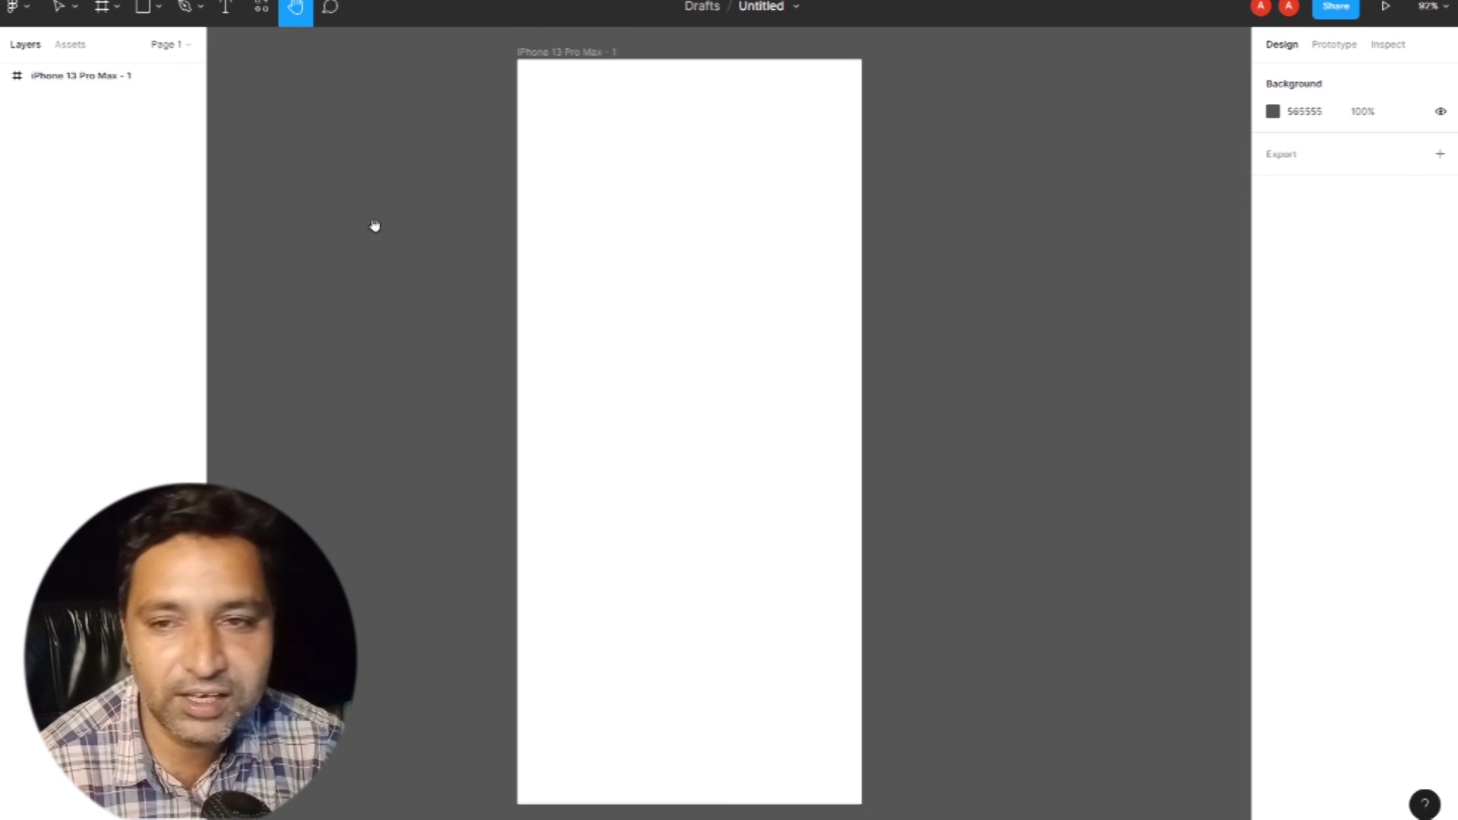
pyautogui.click(58, 8)
pyautogui.moveTo(765, 330); pyautogui.dragTo(716, 325)
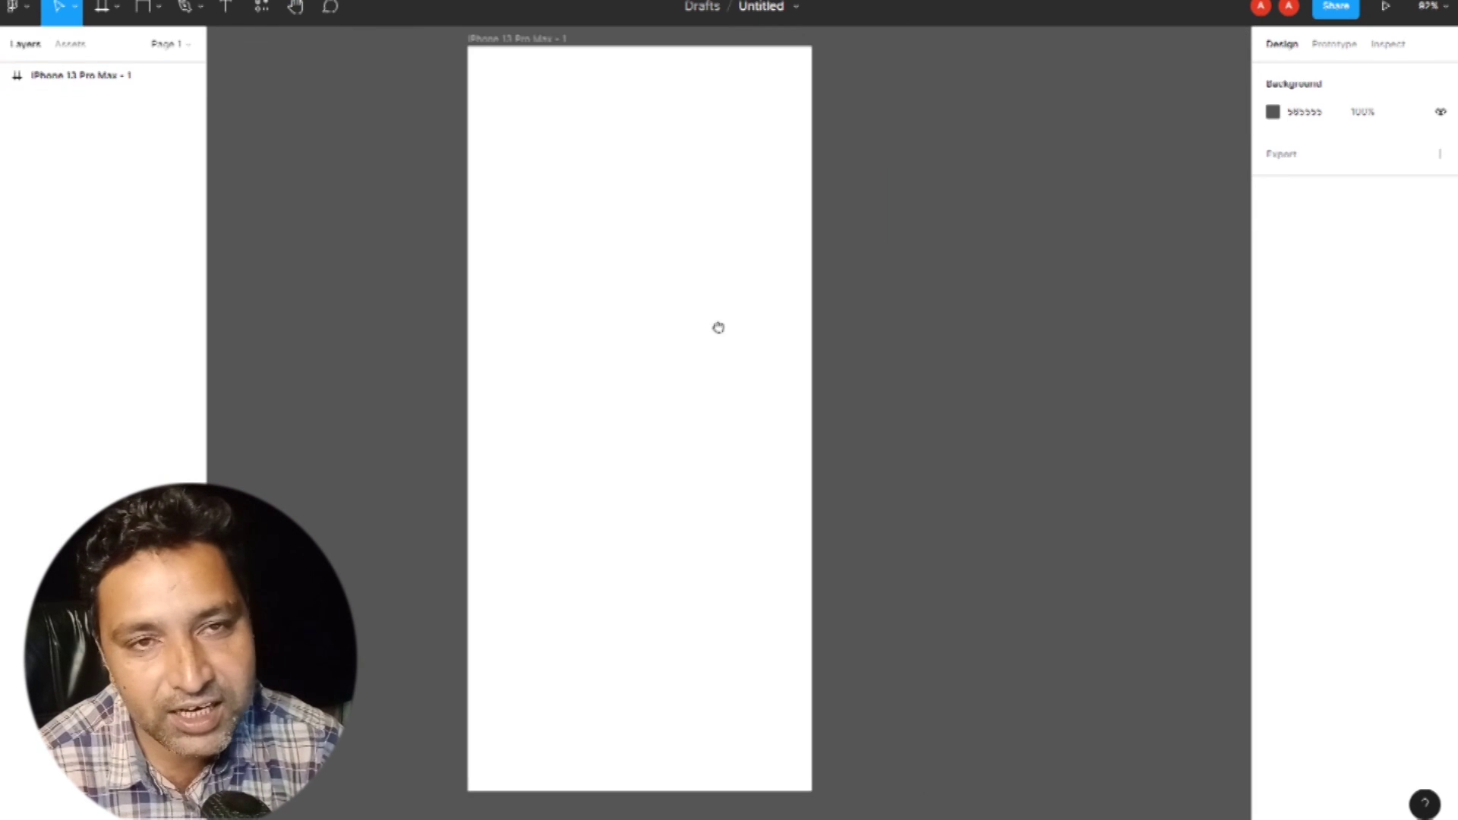
# Step: Draft the comment "bhai aap pls sub my" on the upper part of the iPhone frame, select its text and return to the Move tool
pyautogui.click(333, 10)
pyautogui.click(667, 278)
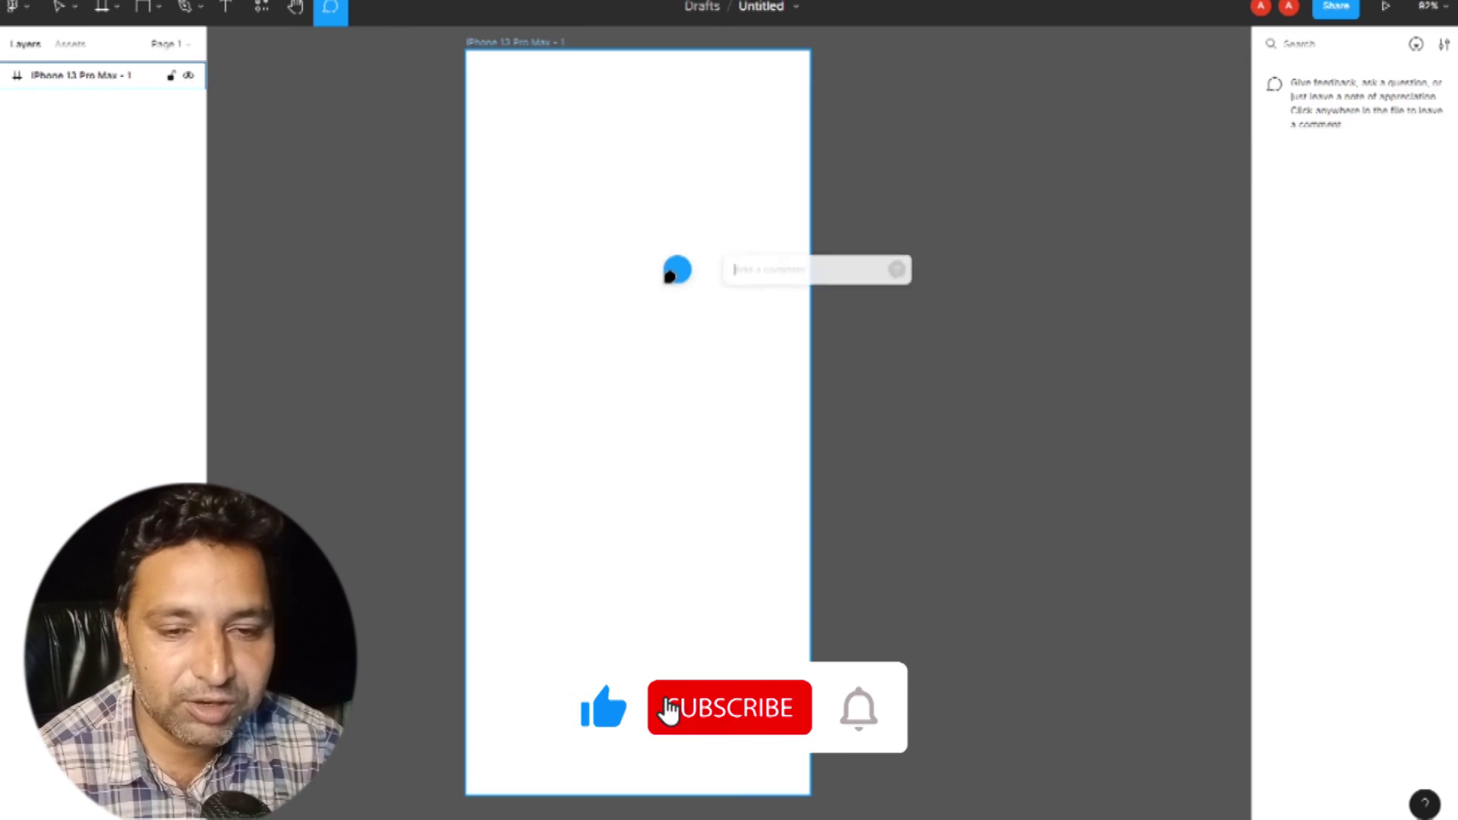
pyautogui.write('bha')
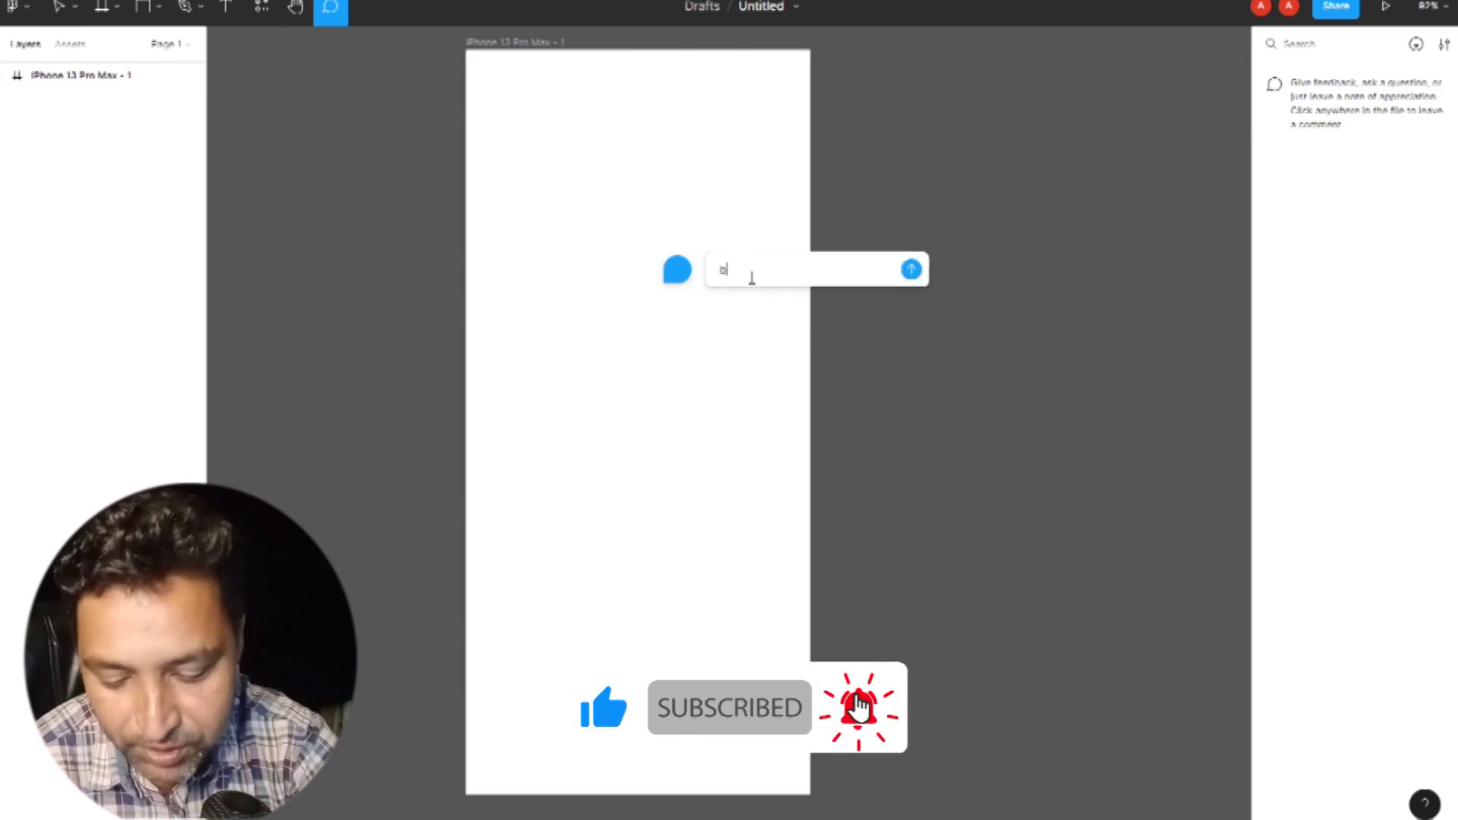
pyautogui.write('p p')
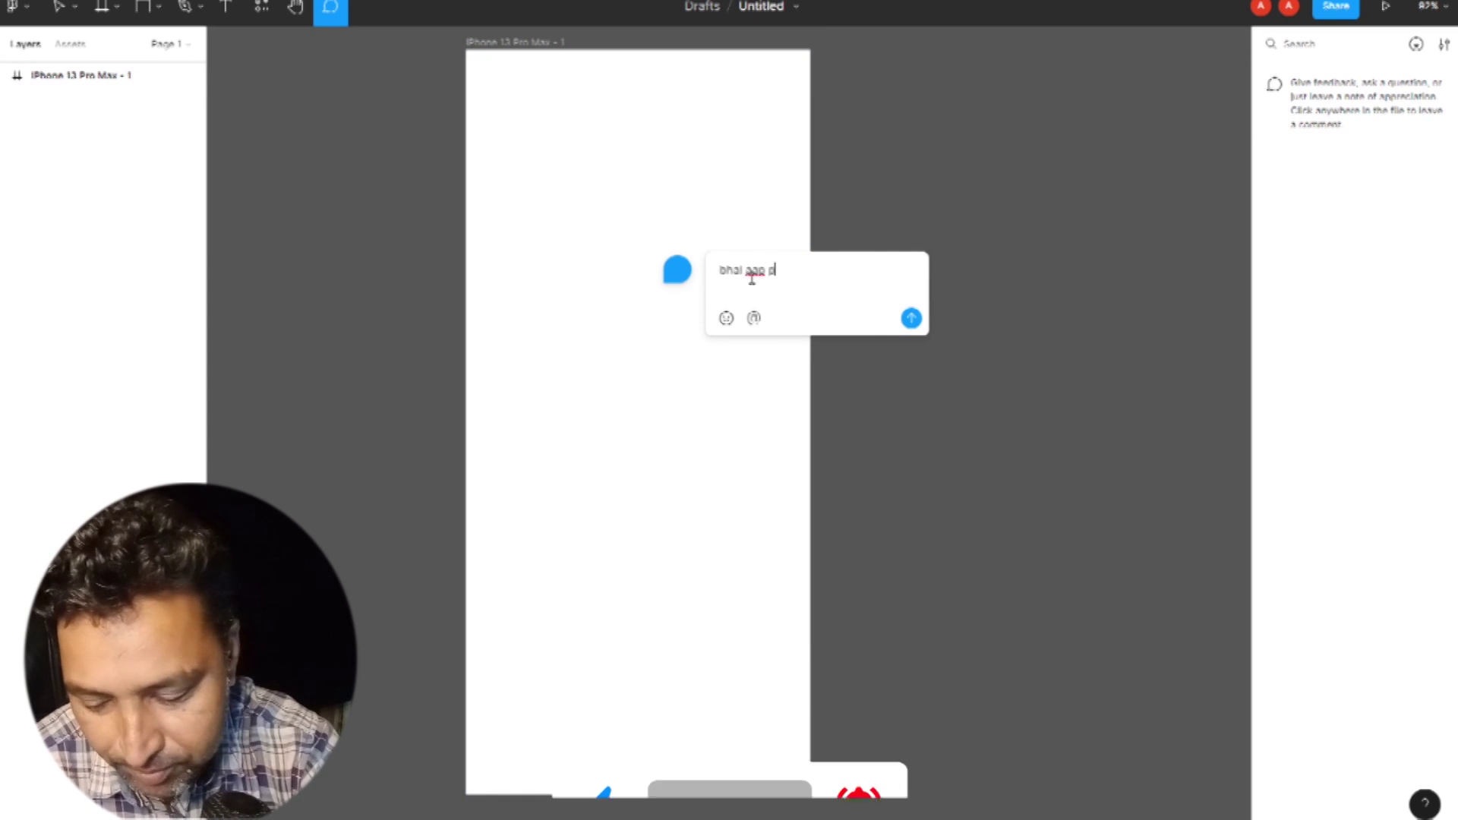
pyautogui.write('ls sub my')
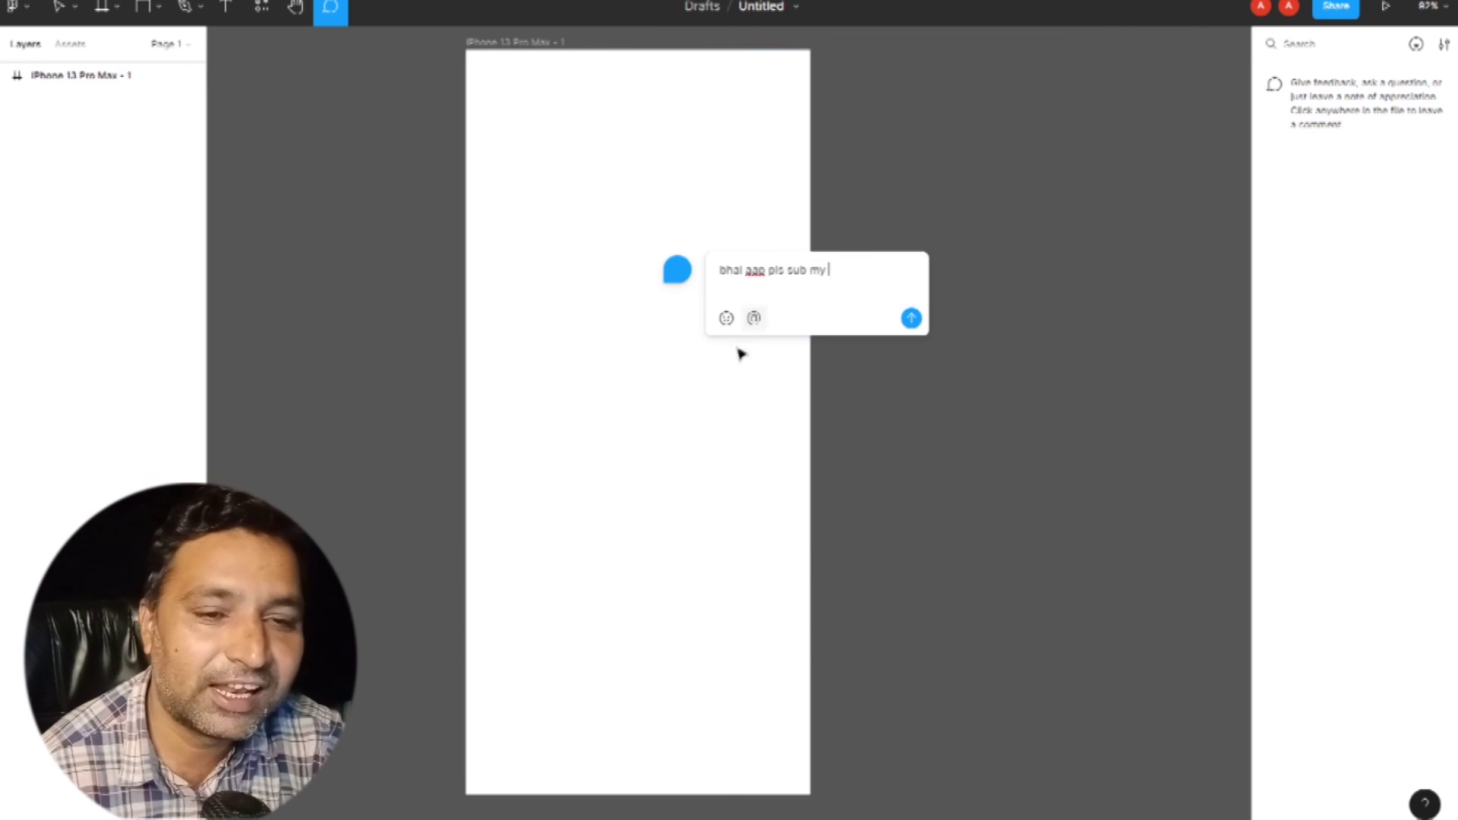
pyautogui.hotkey('ctrl', 'a')
pyautogui.click(59, 7)
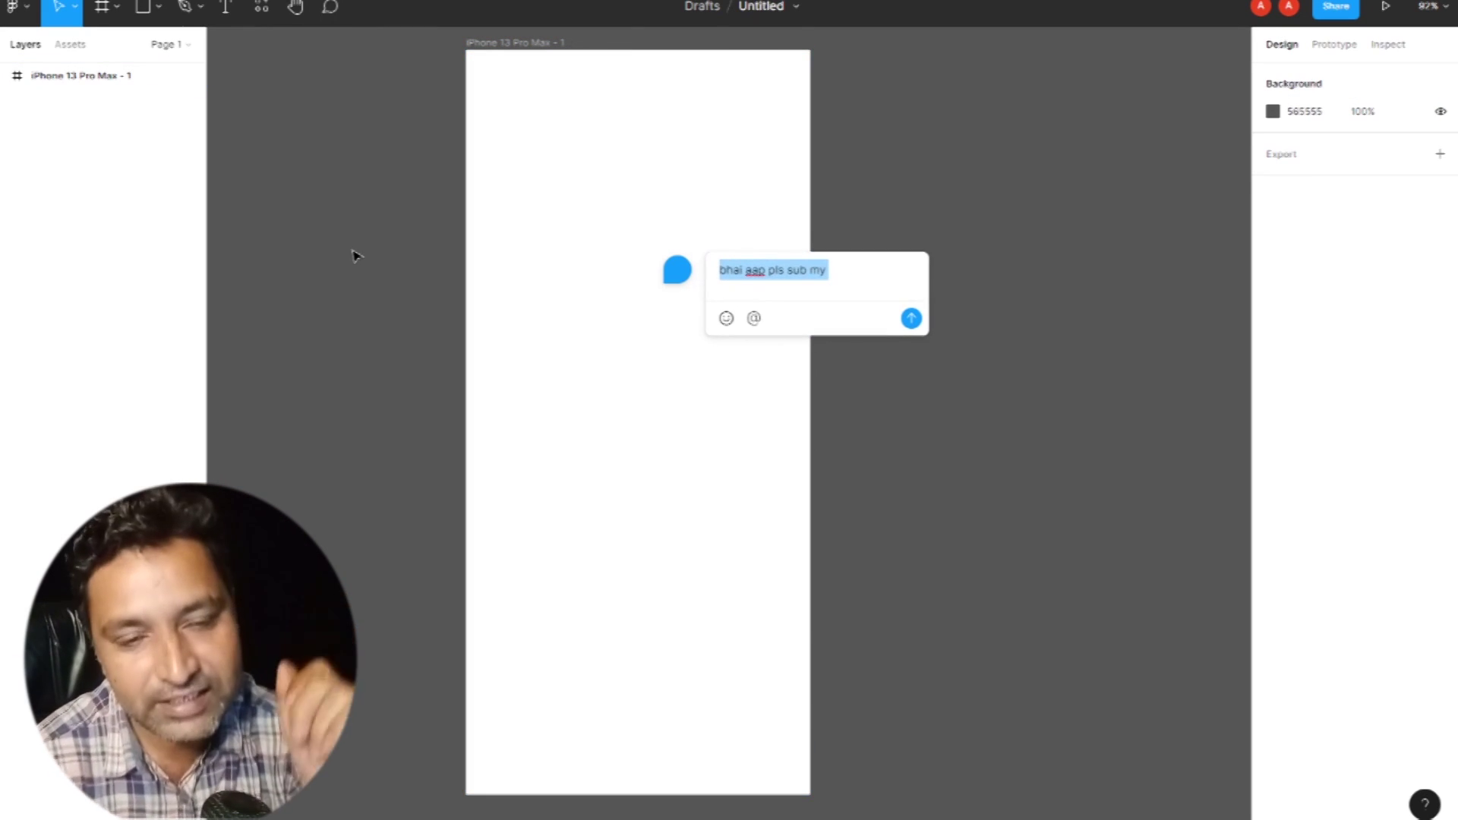